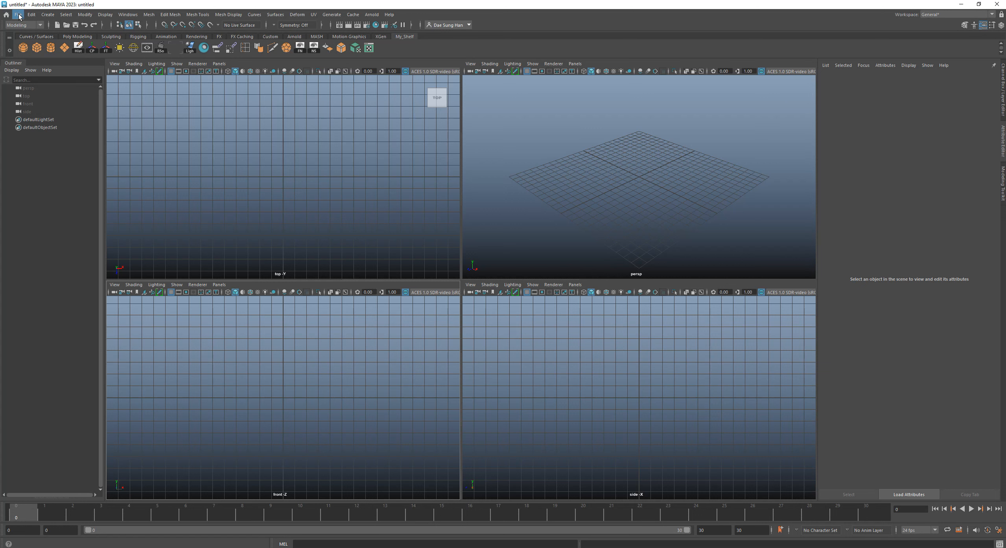
- Create a free image plane in the empty scene
left_click(51, 16)
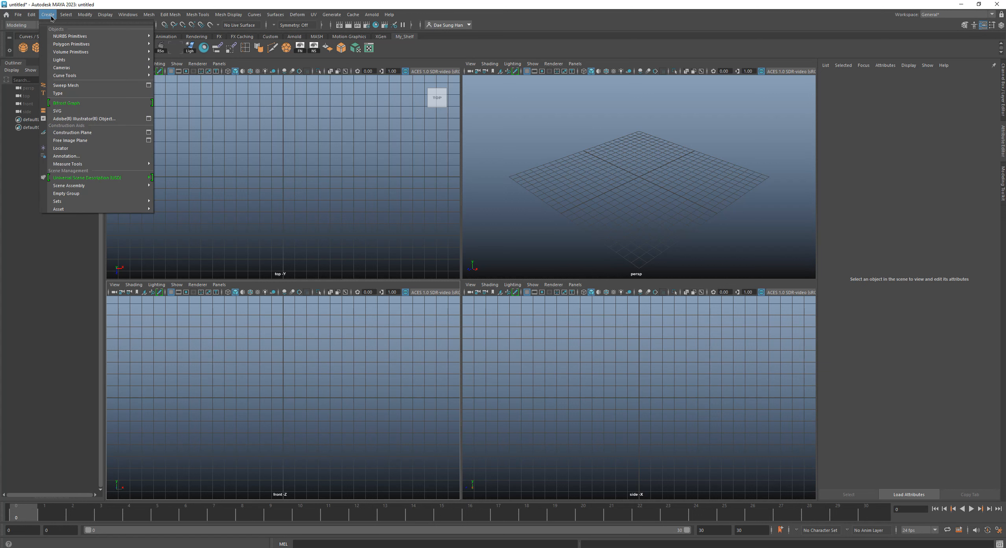
left_click(80, 144)
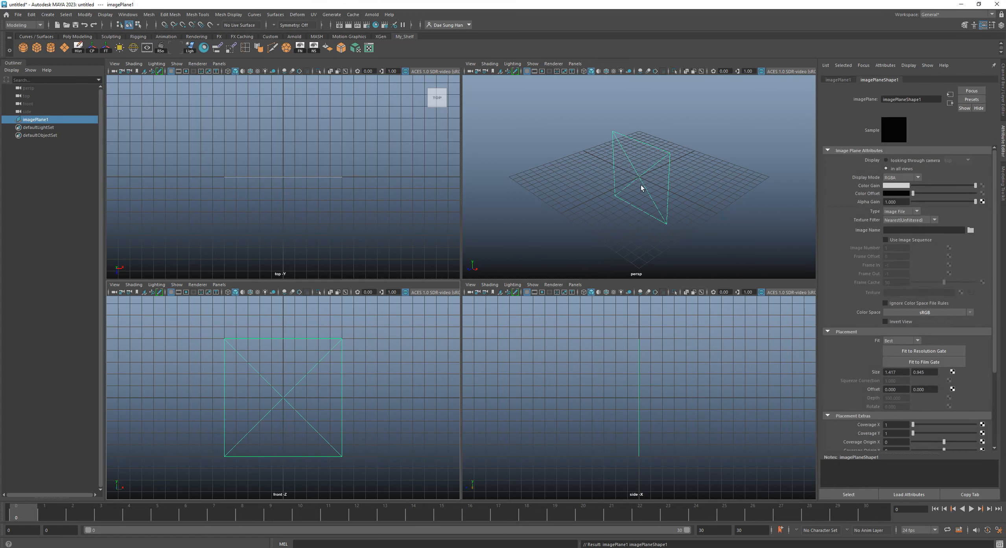
left_click_drag(669, 209, 759, 186, "alt")
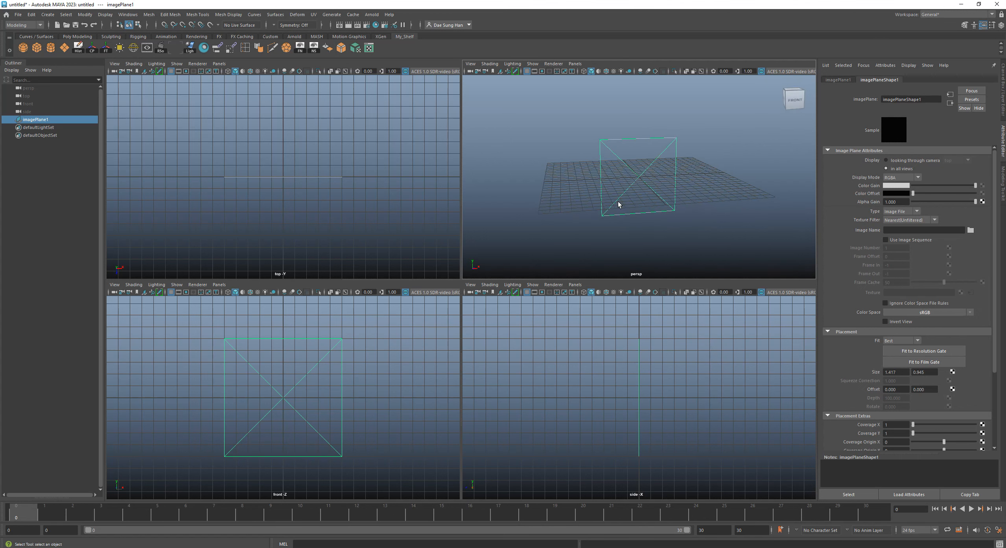
left_click_drag(618, 204, 649, 186, "alt")
left_click_drag(711, 192, 654, 176, "alt")
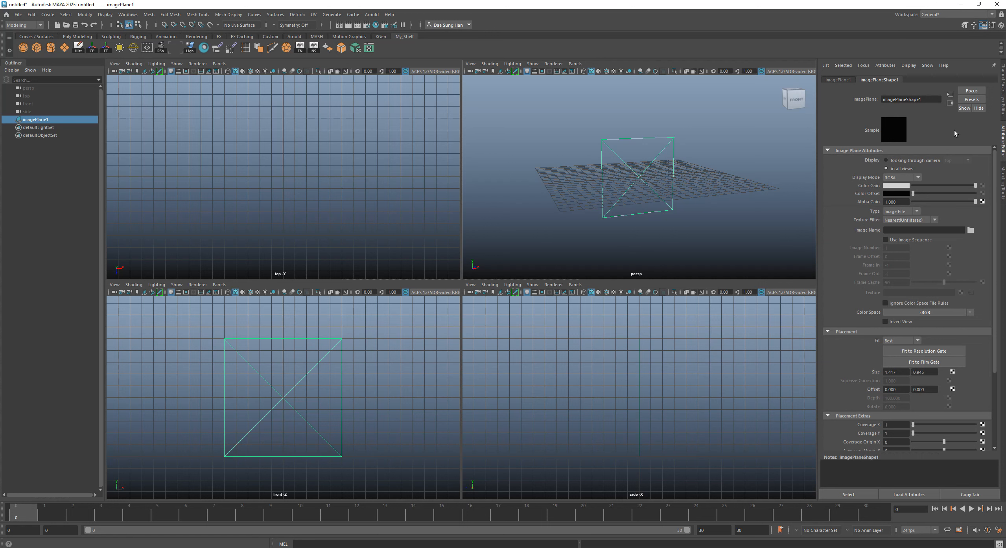
left_click(1002, 80)
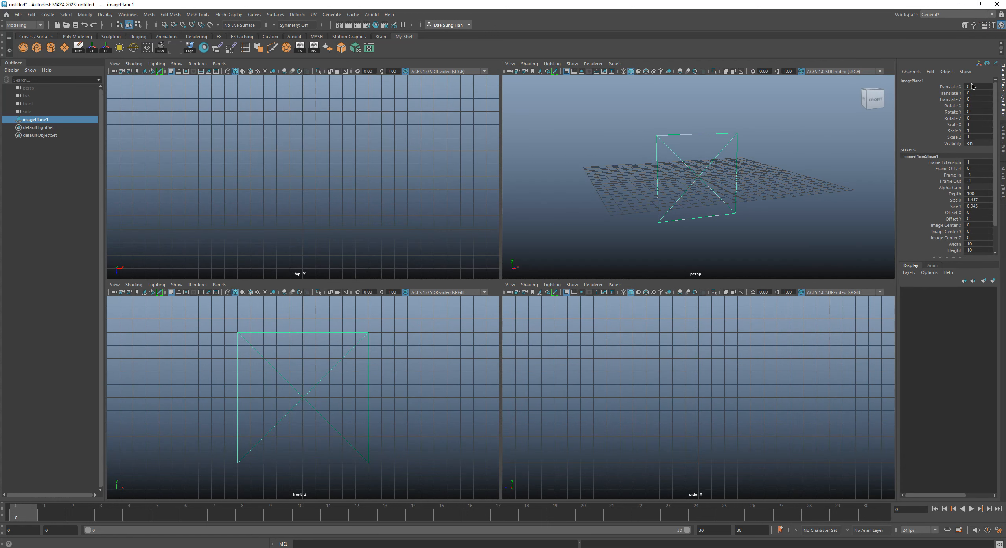
left_click(1003, 140)
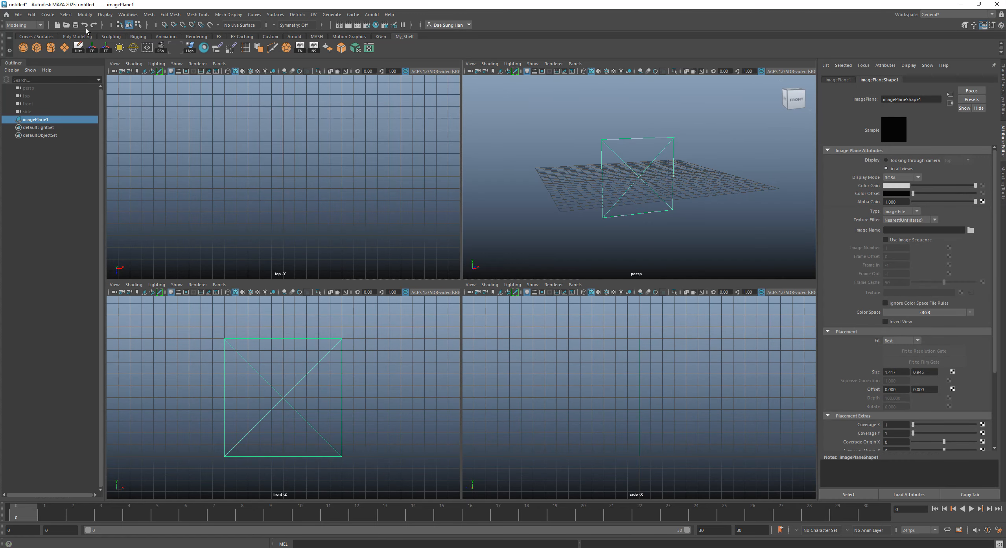
left_click(128, 14)
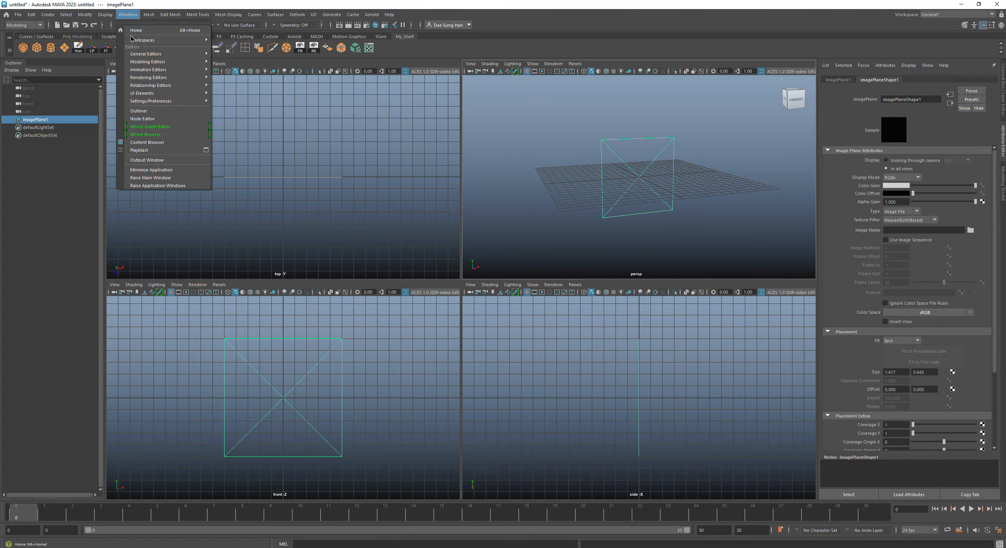
mouse_move(163, 69)
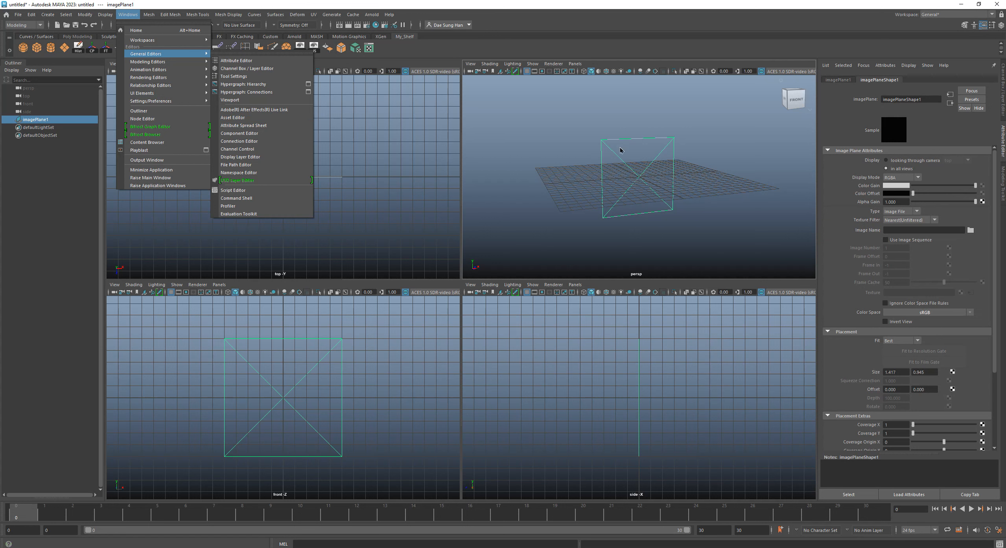
left_click(524, 158)
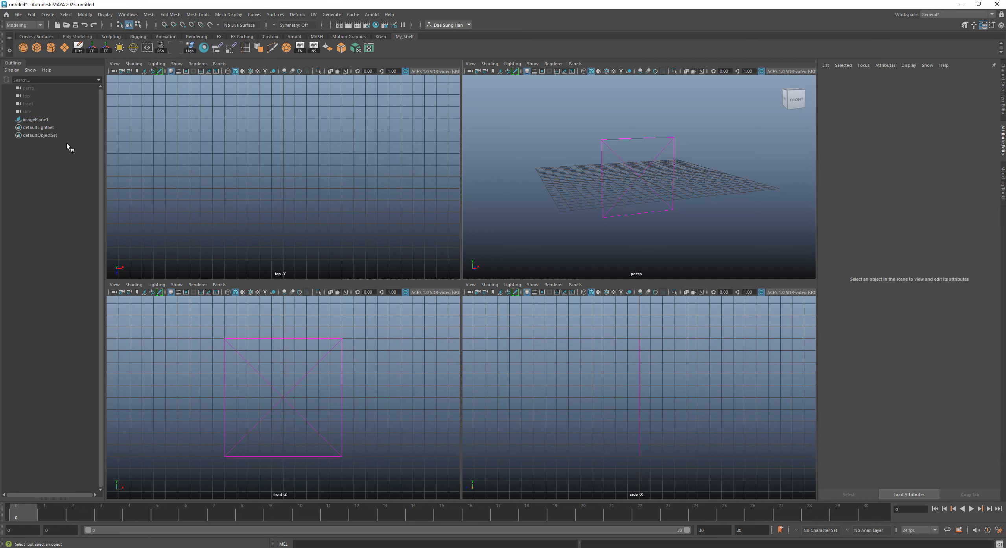
- Load mushroom_png.png from the Art_174_Final_Project sourceimages folder as the image of imagePlane1
left_click(51, 119)
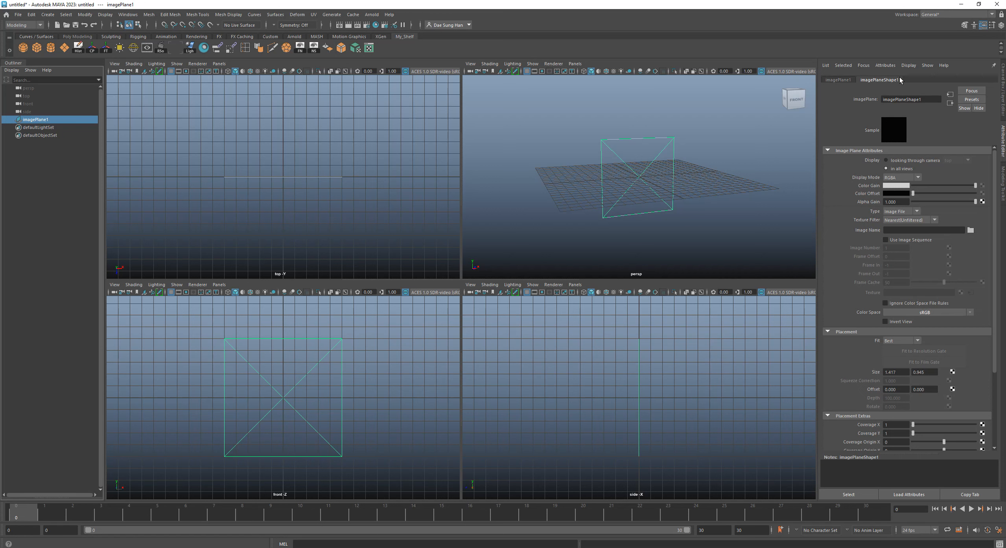
left_click(970, 230)
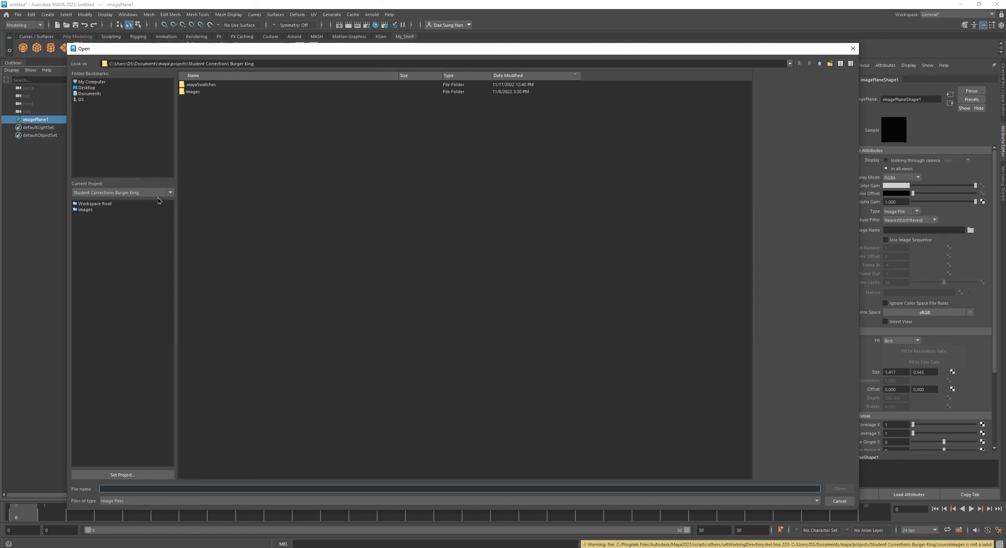
left_click(155, 193)
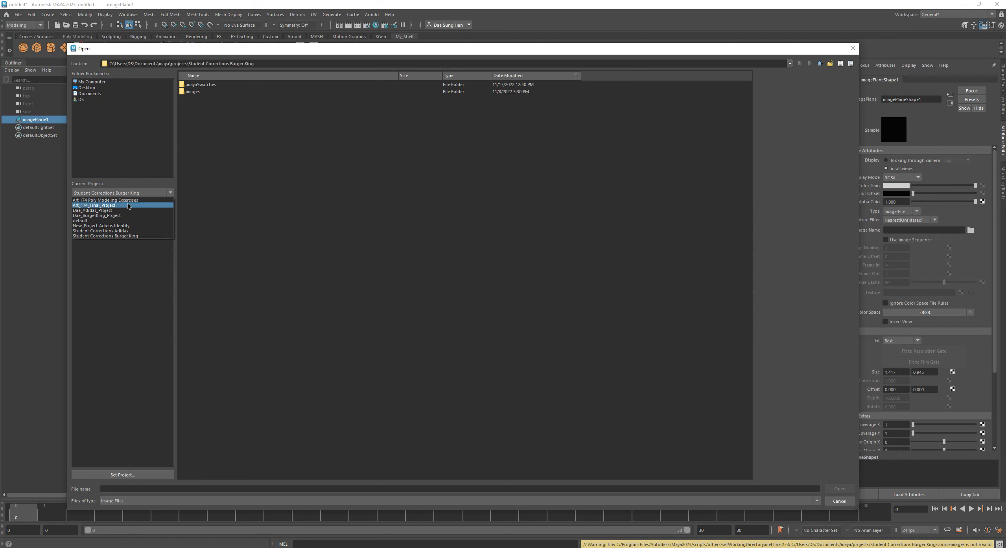
left_click(93, 207)
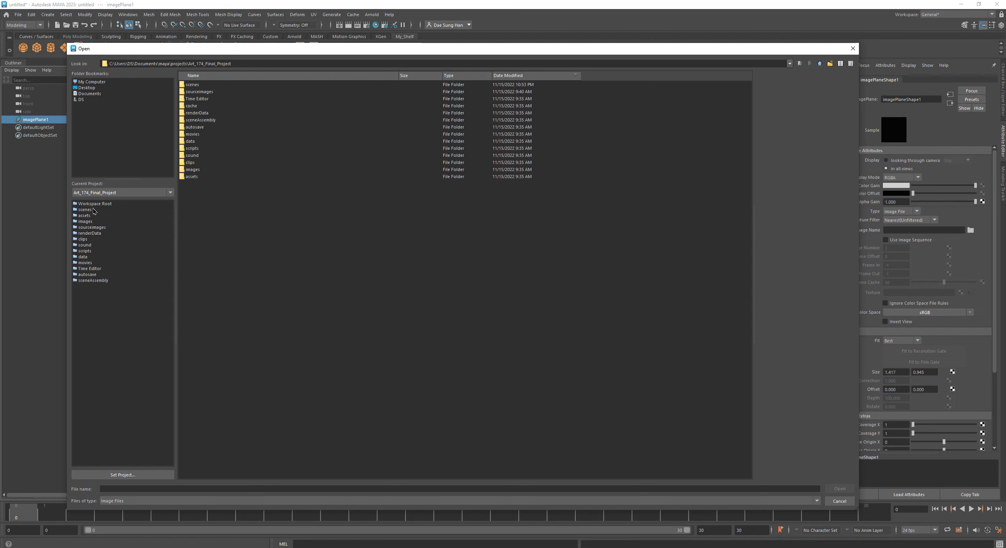
left_click(200, 92)
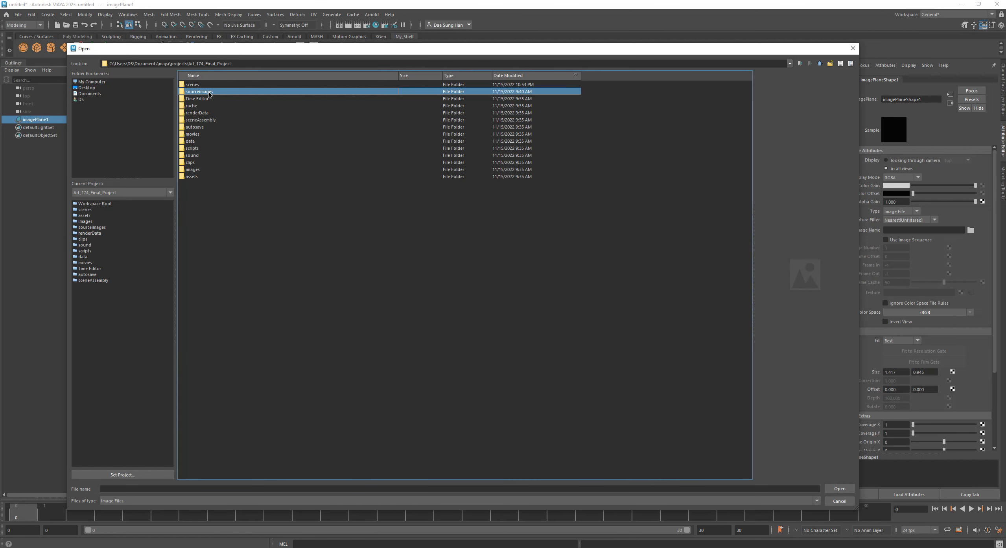
double_click(210, 93)
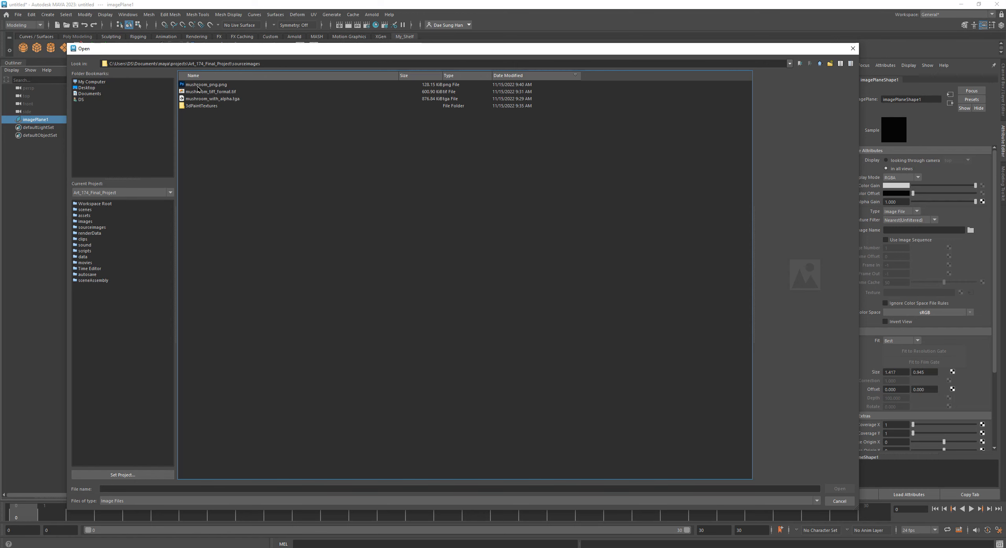
left_click(204, 85)
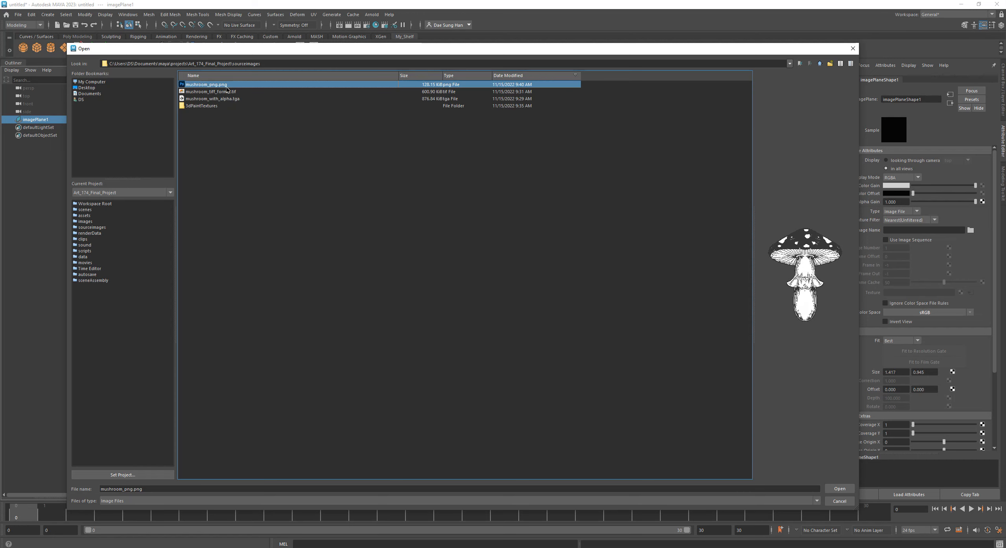
left_click(840, 489)
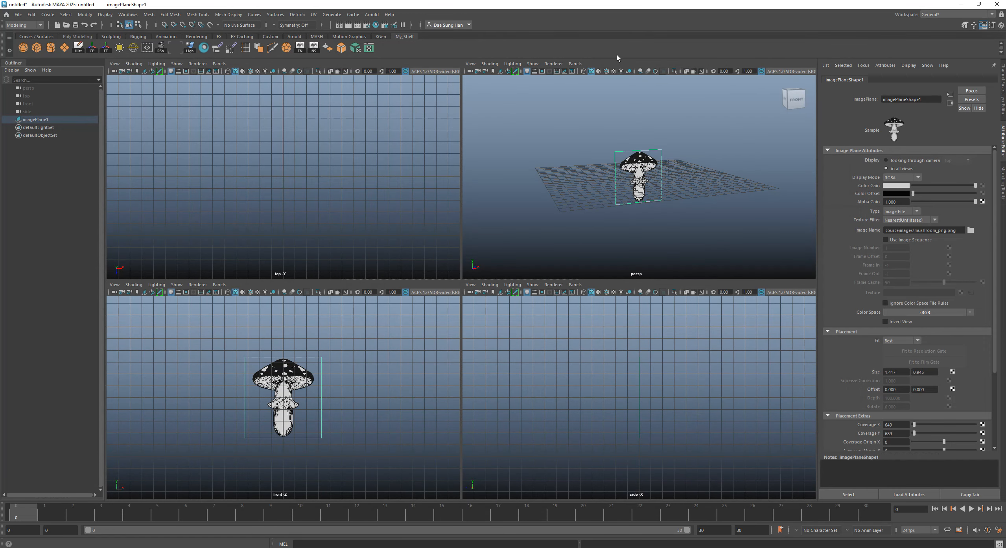
- Move the mushroom image plane up about 3.3 cm along Y in the front view so the stem's base sits on the grid's horizontal axis
left_click_drag(654, 195, 577, 180, "alt")
right_click_drag(577, 180, 690, 172, "alt")
key("w")
left_click_drag(690, 172, 669, 186, "alt")
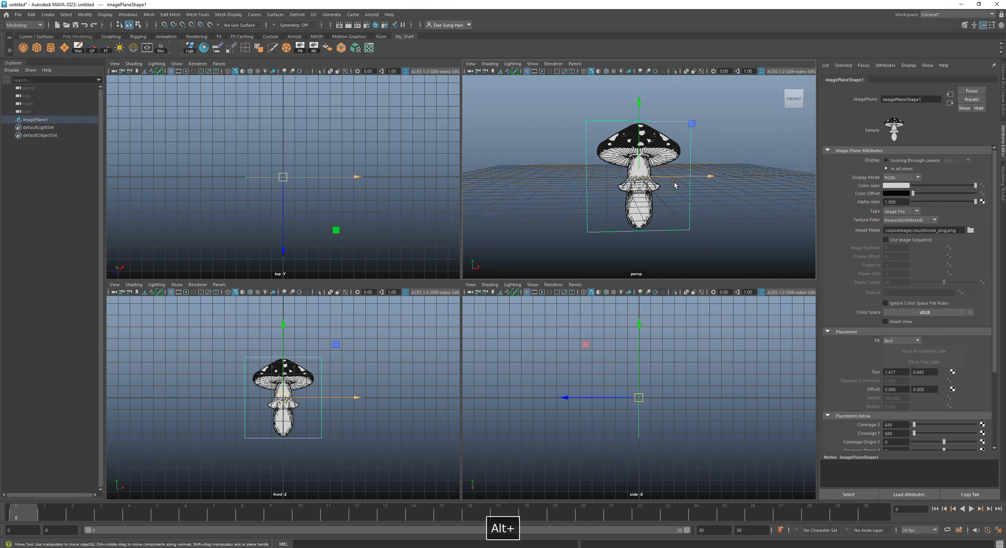
mouse_move(318, 393)
middle_mouse_down("alt")
mouse_move(337, 410)
mouse_move(329, 404)
middle_mouse_up("alt")
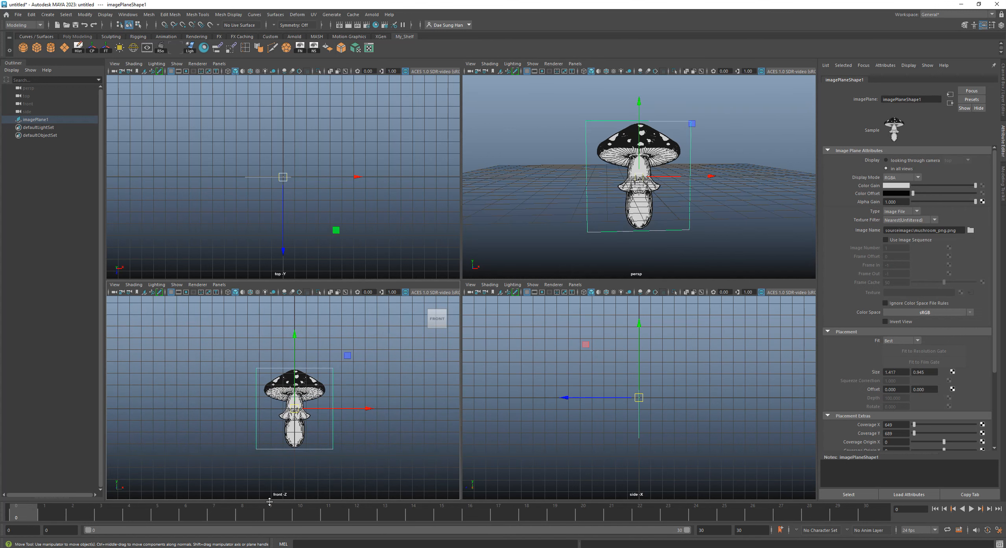
key("space")
middle_click_drag(360, 185, 332, 153, "alt")
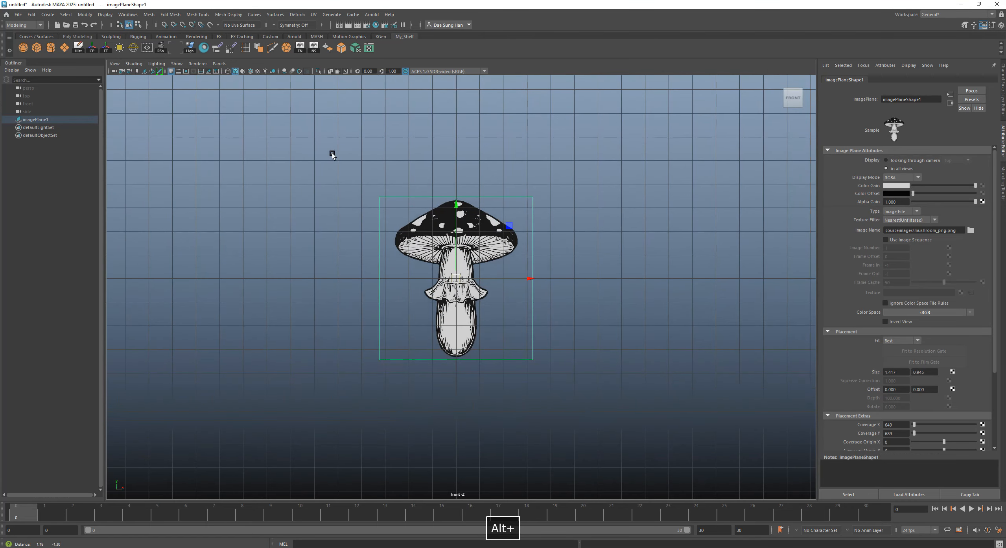
right_click_drag(333, 155, 551, 220, "alt")
middle_click_drag(529, 232, 515, 292, "alt")
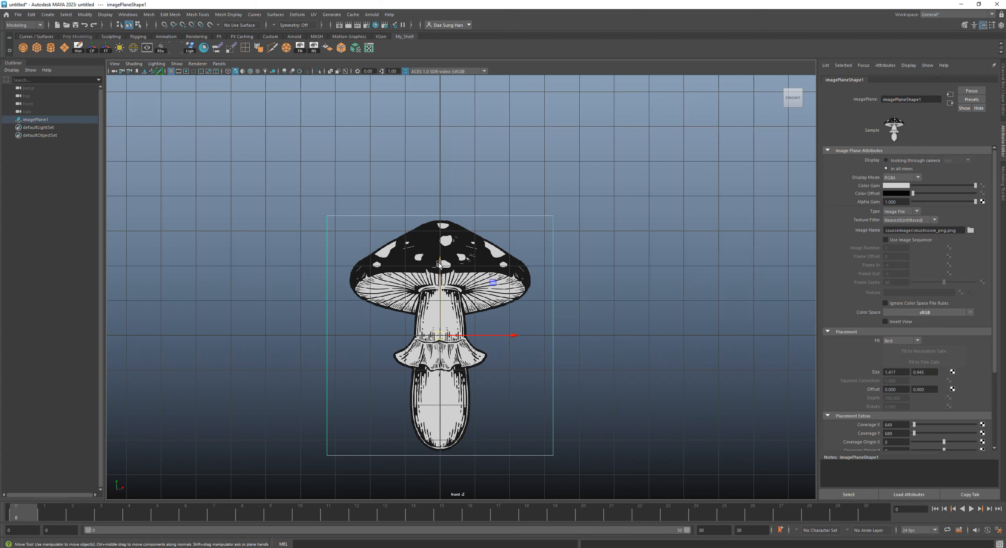
left_click_drag(439, 263, 465, 149)
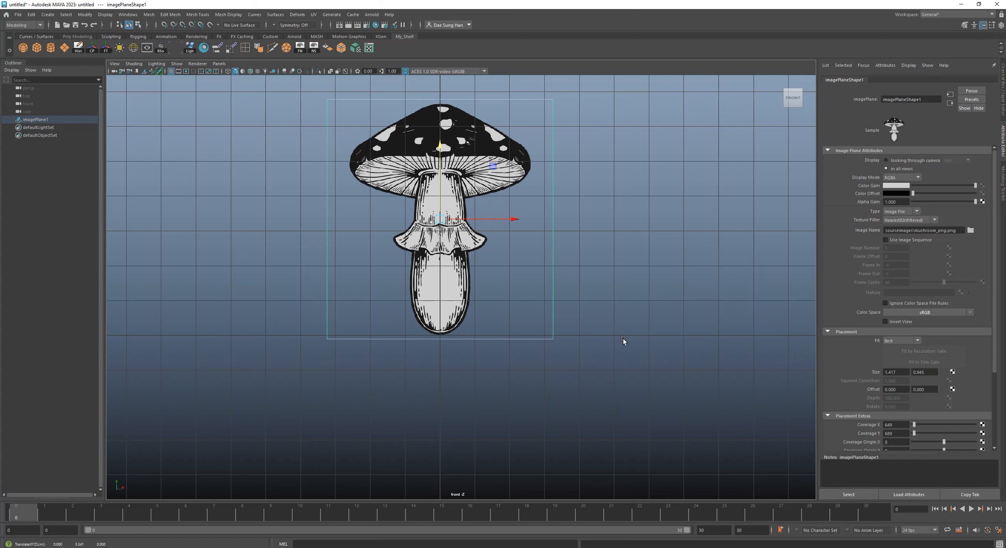
middle_click_drag(648, 312, 640, 371, "alt")
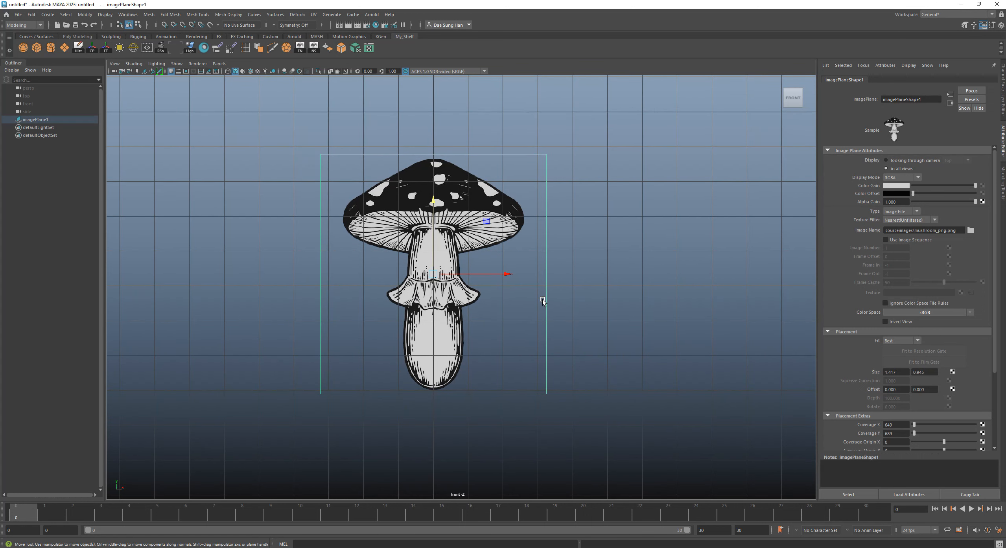
- Create a display layer containing the selected image plane and name it _image_reference_
left_click(1004, 83)
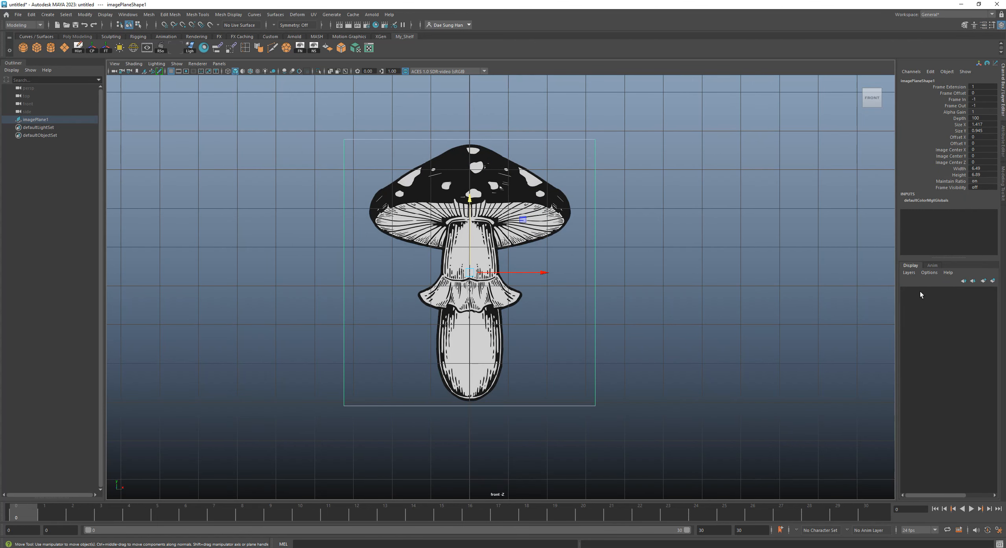
left_click(994, 281)
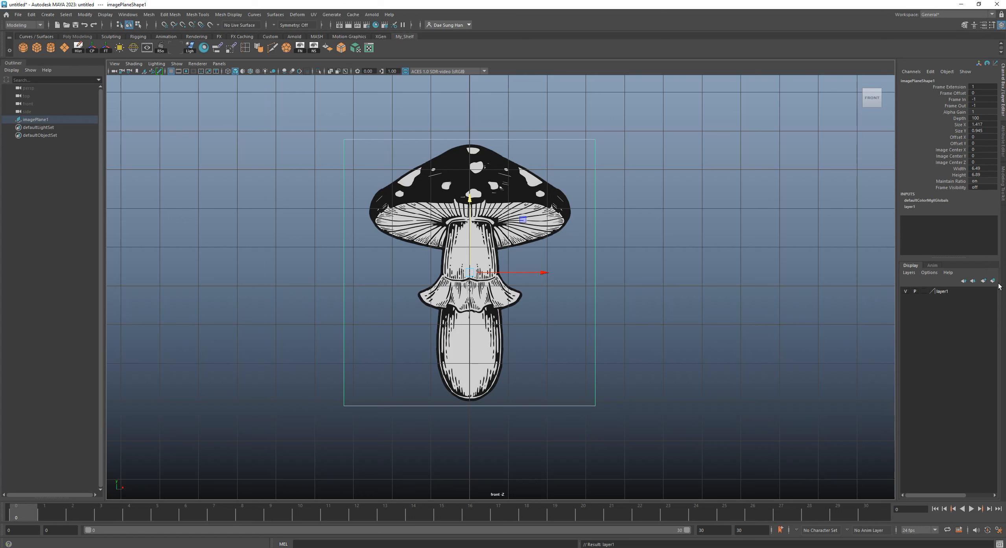
double_click(945, 291)
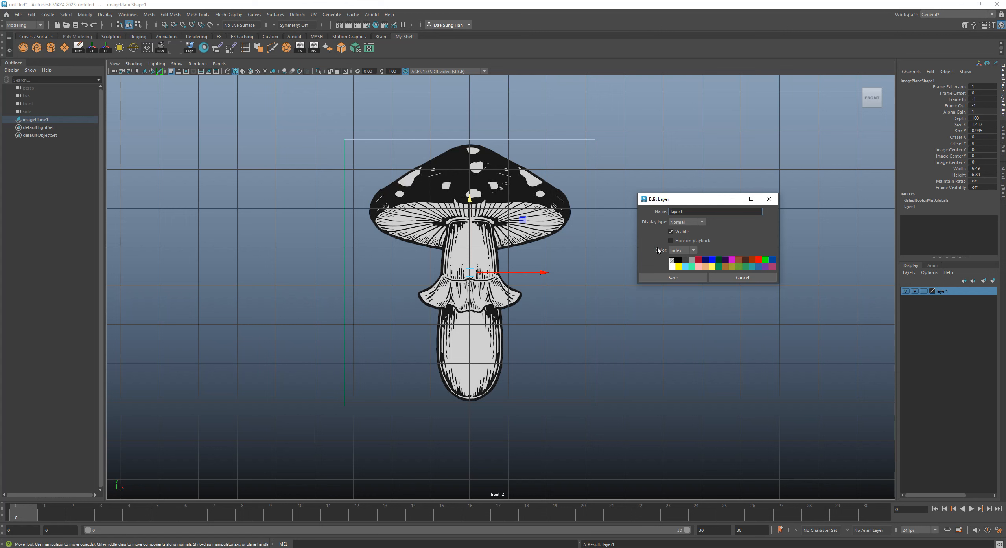
left_click_drag(696, 213, 617, 211)
key("BackSpace")
type("_")
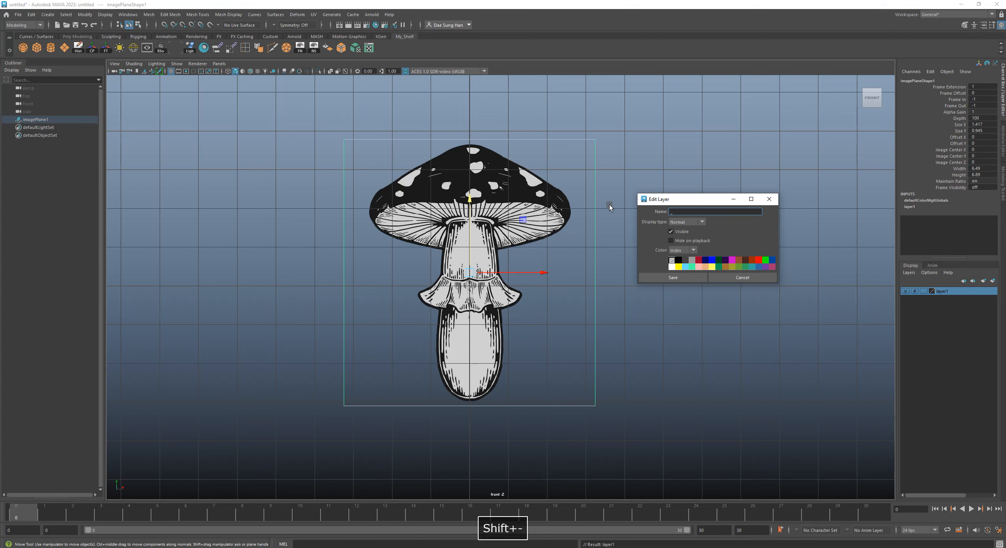
type("image_referen")
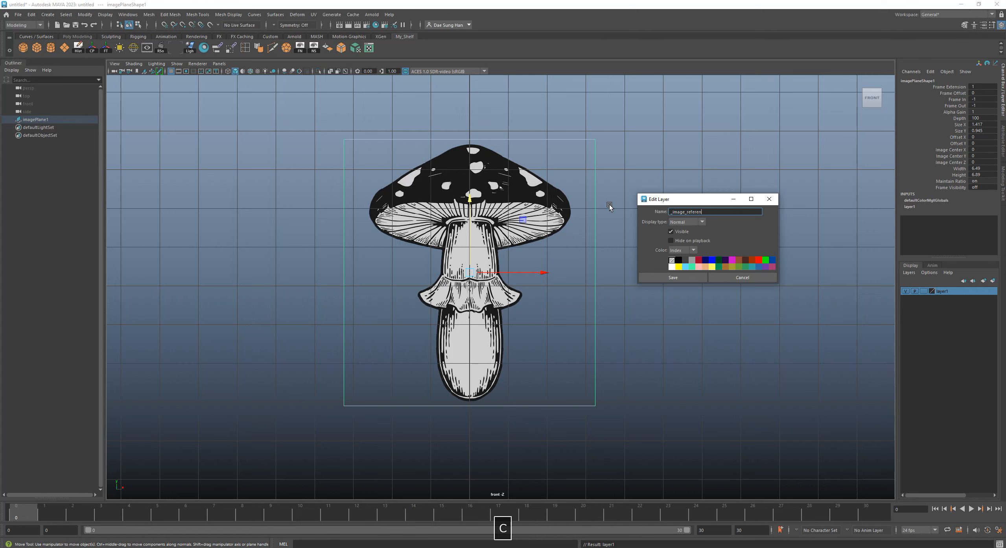
type("ce_")
key("BackSpace")
type("e")
key("BackSpace")
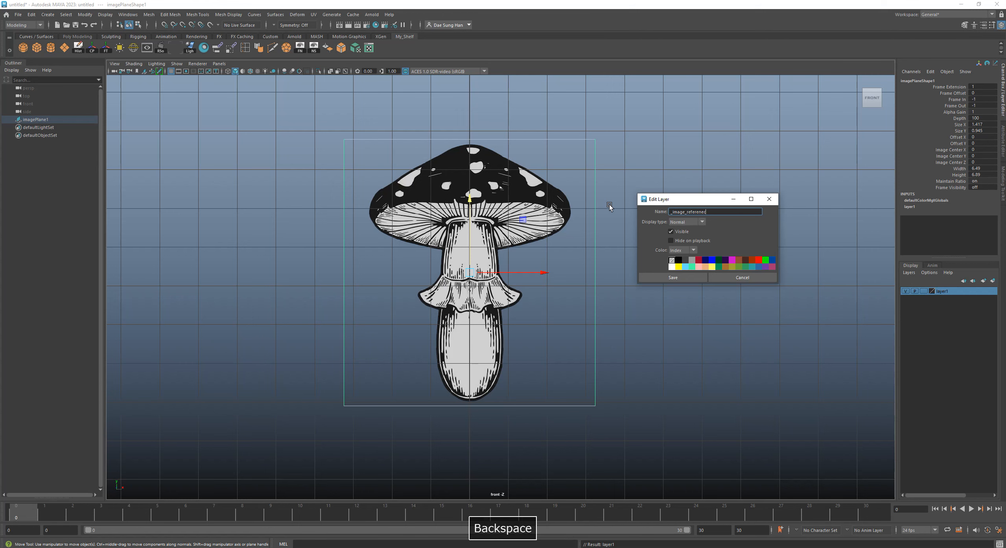
type("ce")
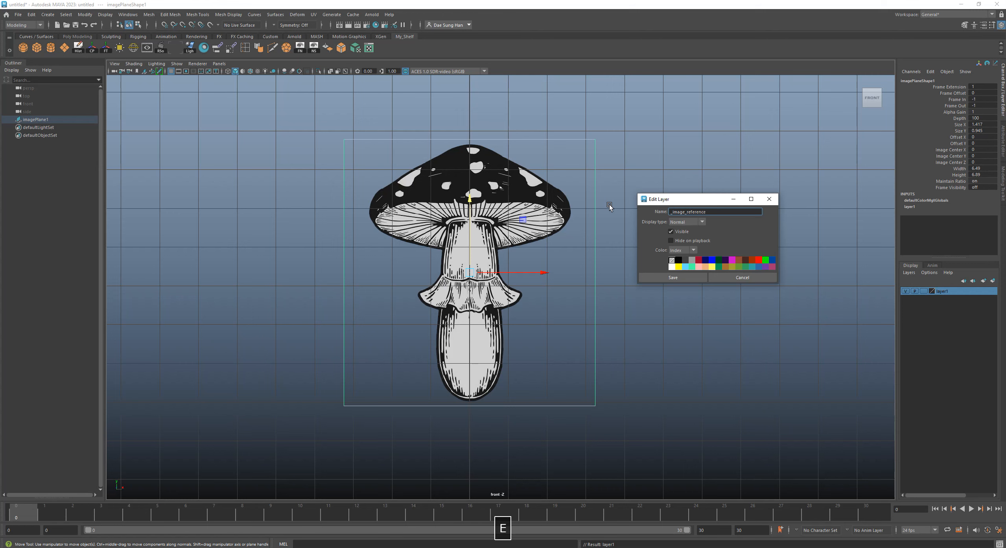
key("BackSpace")
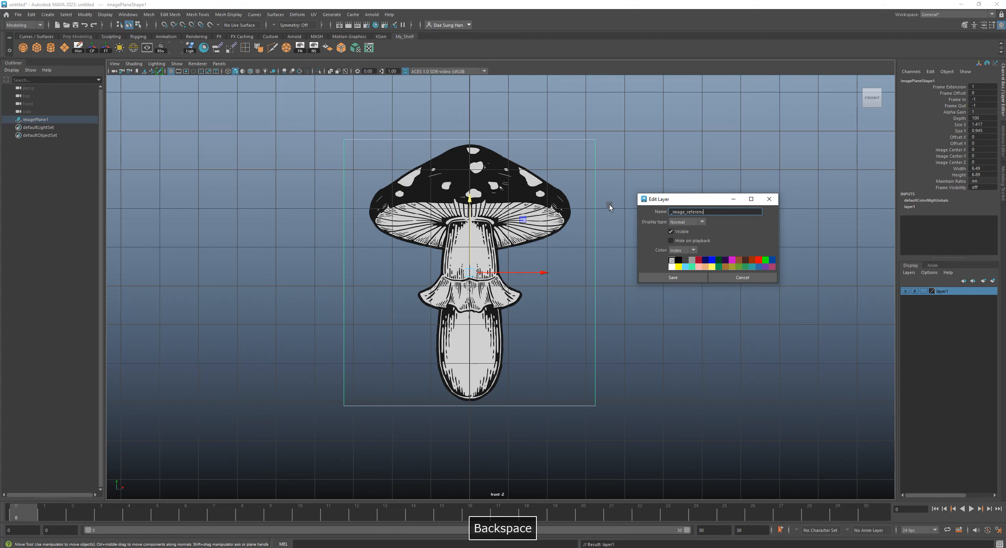
type("ence)")
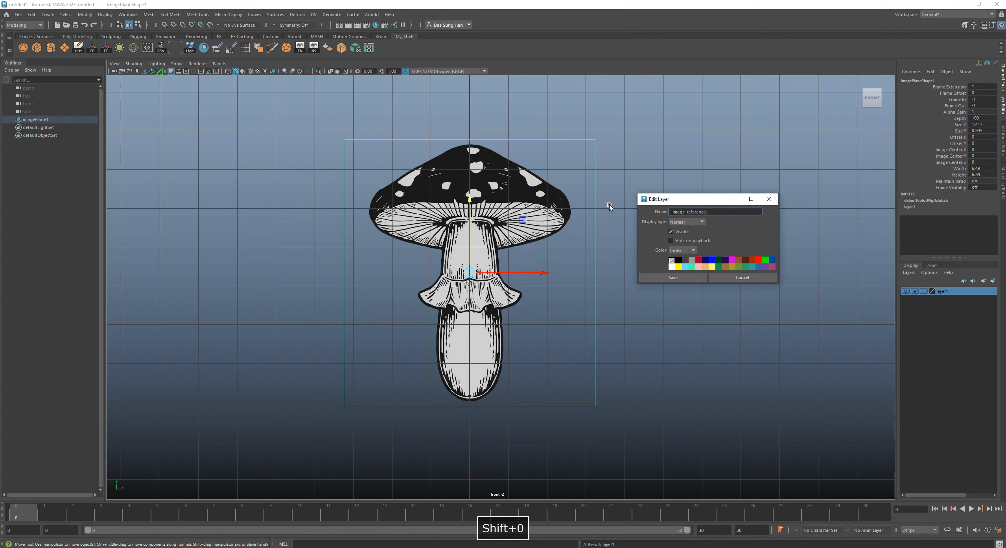
key("BackSpace")
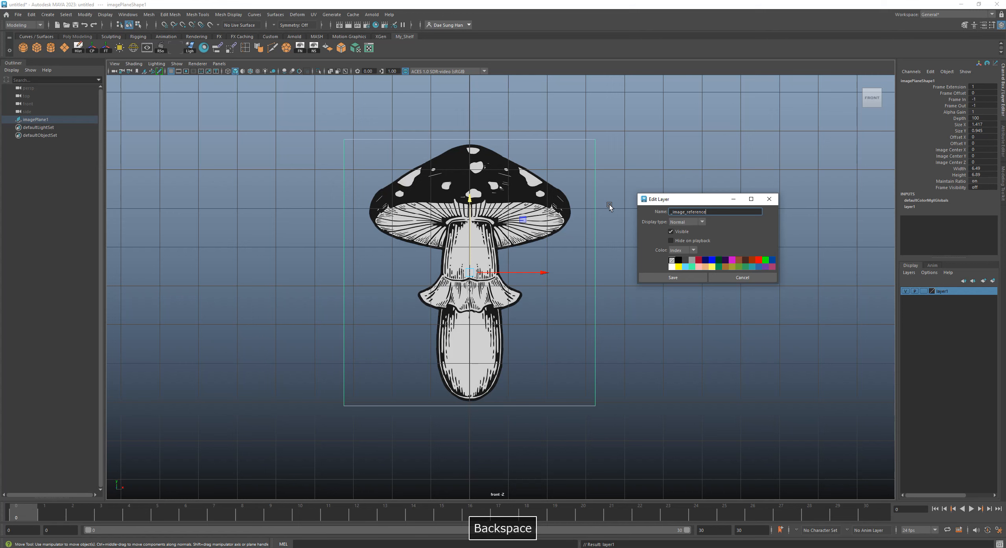
type("_")
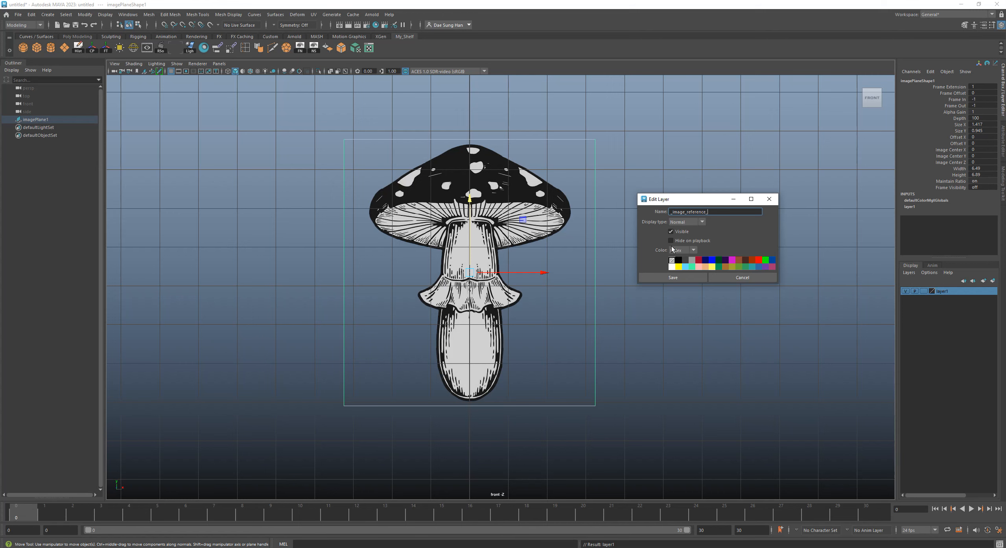
left_click(681, 277)
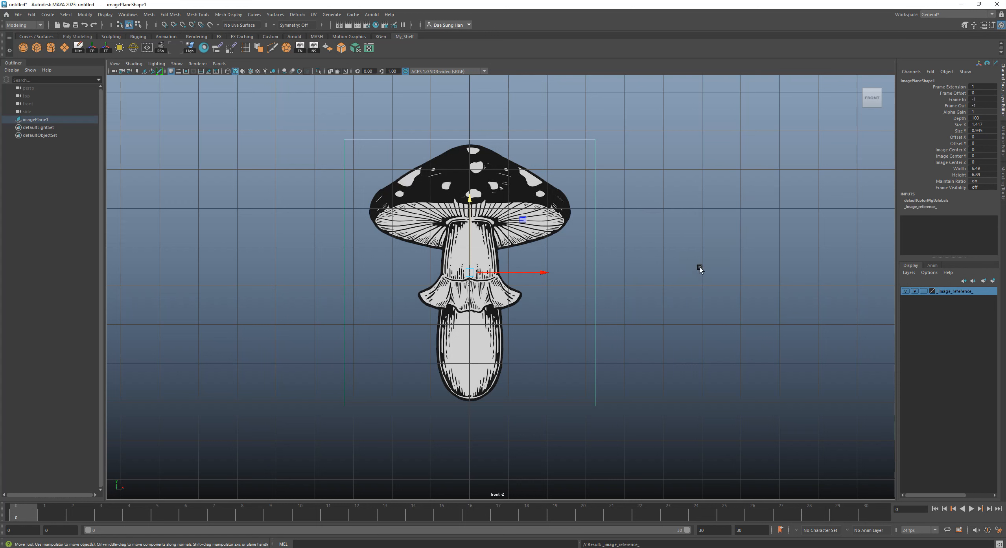
- Set the _image_reference_ layer to reference display so the mushroom image stays shaded but cannot be selected
left_click(924, 291)
left_click(689, 285)
middle_click_drag(472, 255, 475, 270, "alt")
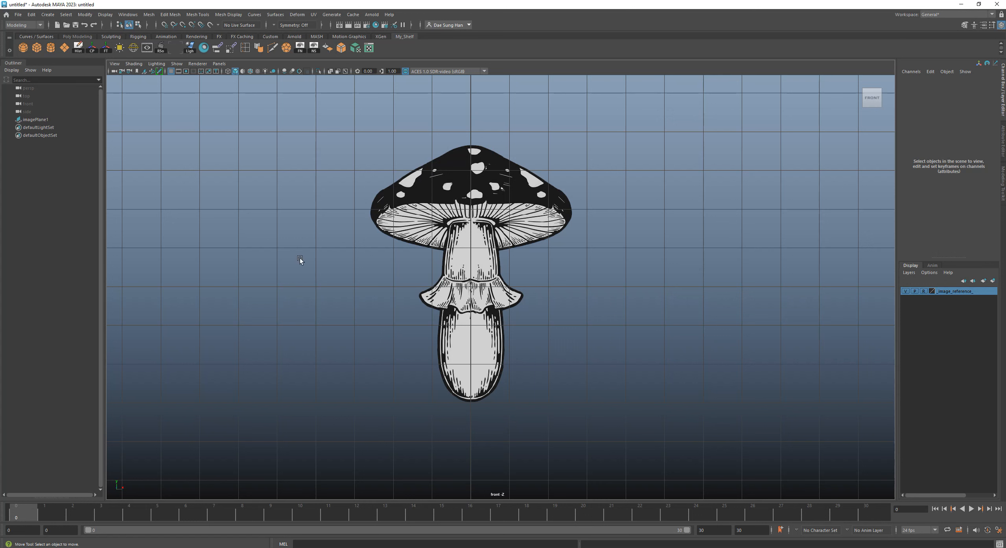
- Create a polygon cylinder at the origin and set its Subdivisions Axis to 8
left_click(52, 17)
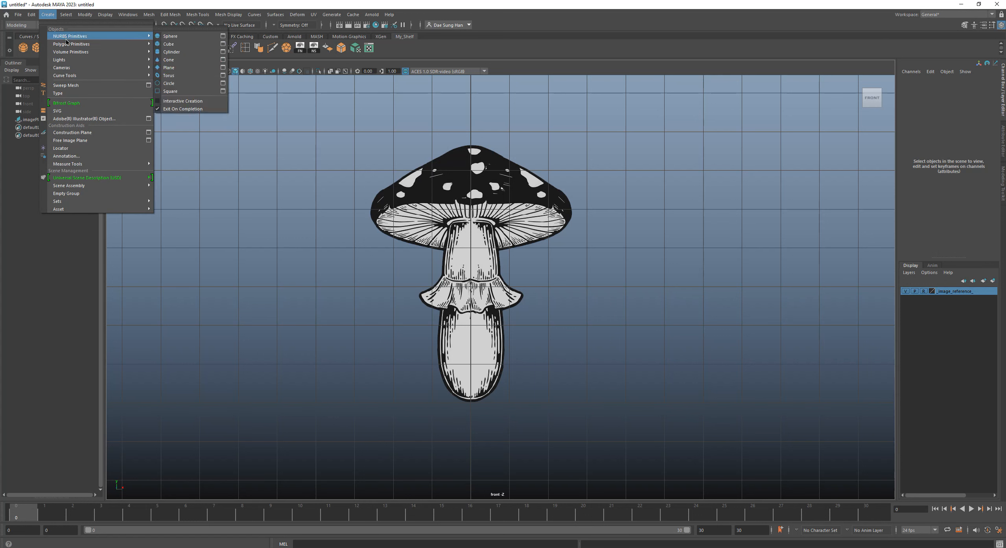
mouse_move(69, 47)
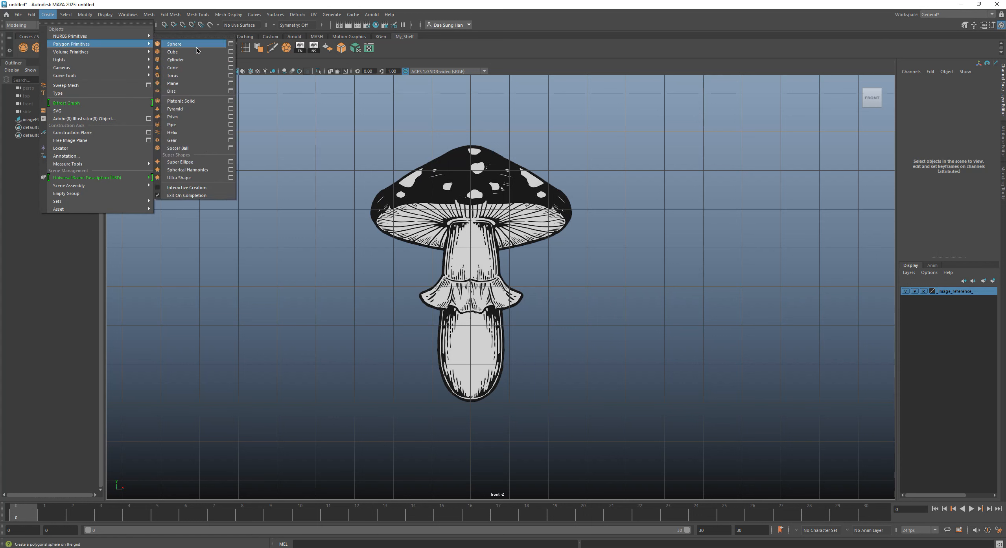
left_click(178, 62)
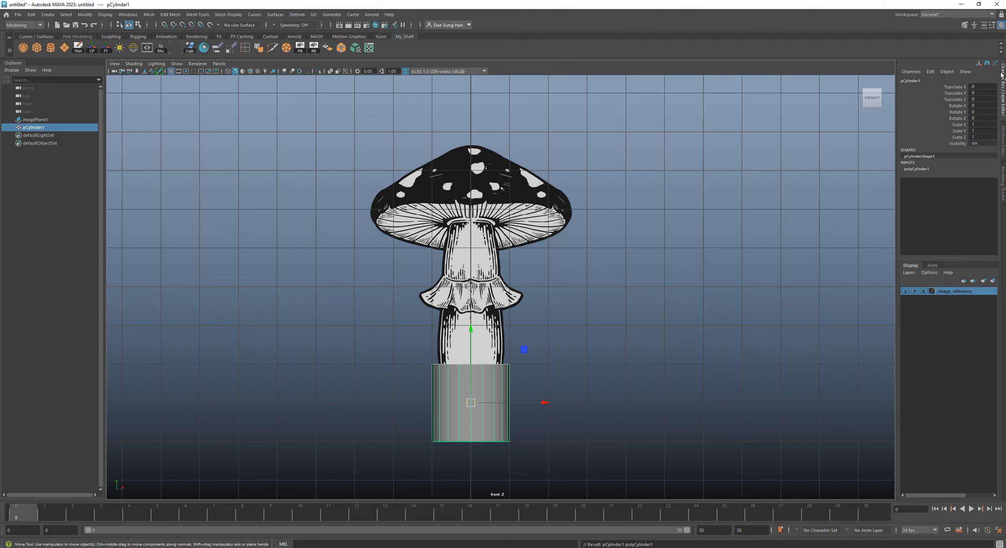
left_click(928, 169)
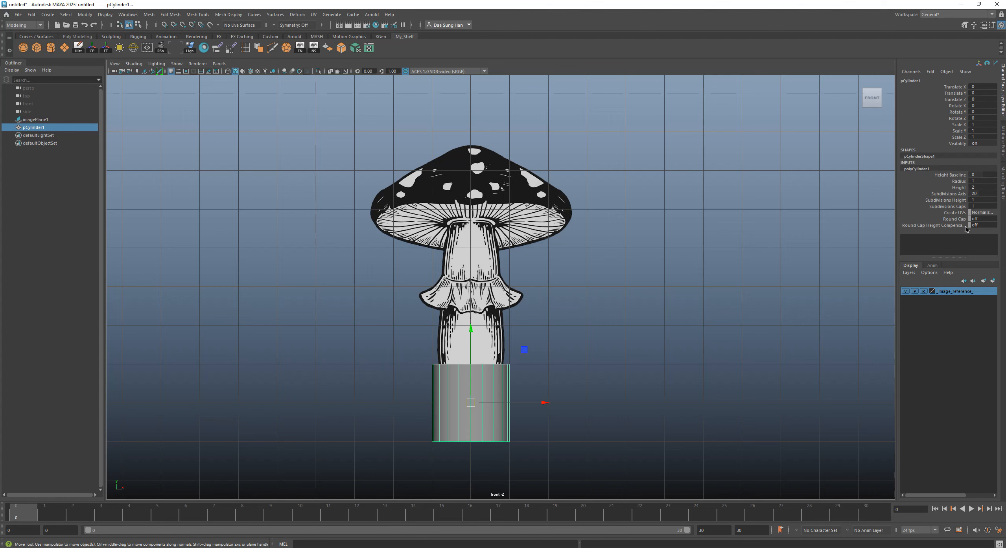
left_click(984, 194)
type("8")
key("Return")
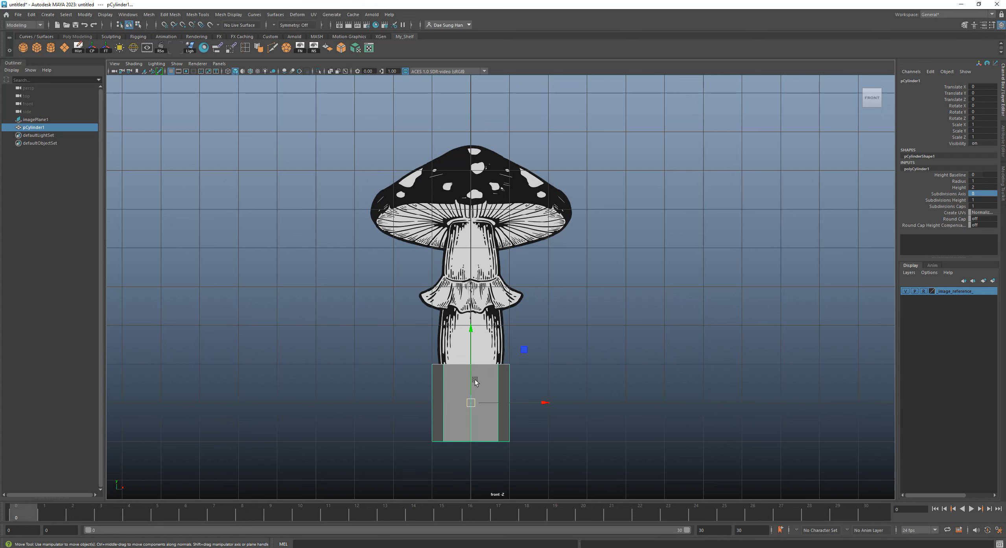
middle_click_drag(558, 371, 574, 292, "alt")
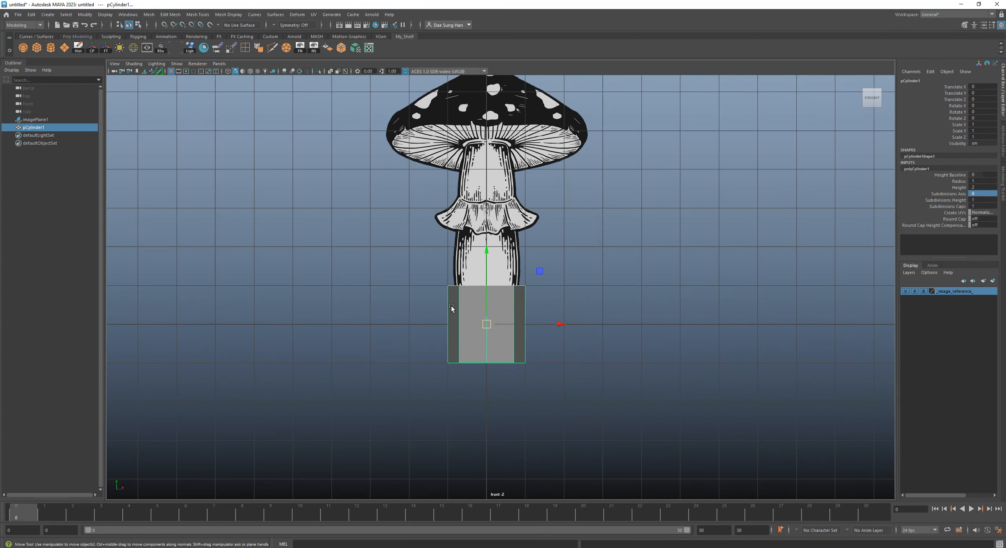
middle_click_drag(710, 231, 711, 241, "alt")
left_click(709, 237)
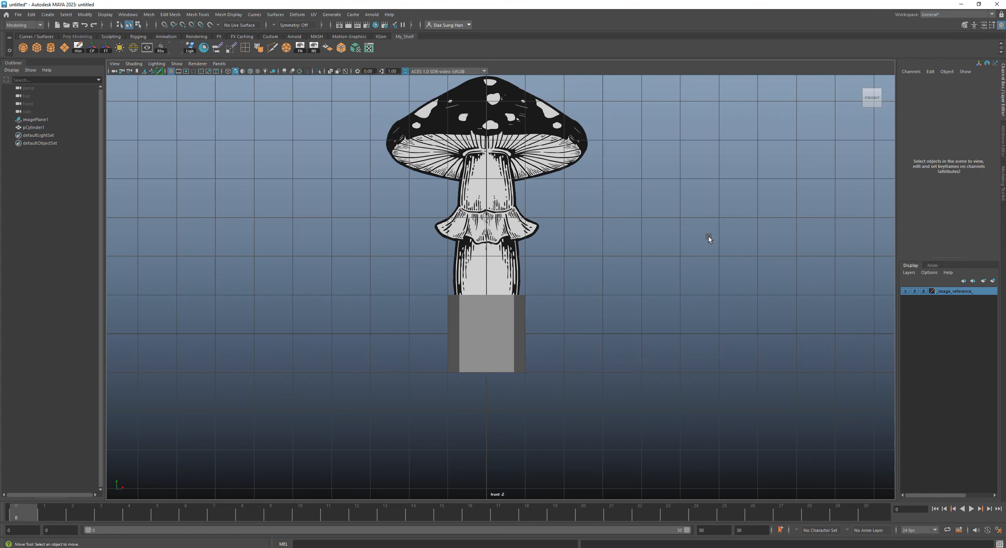
- Select the cylinder in the perspective view and set its Subdivisions Axis to 20
key("space")
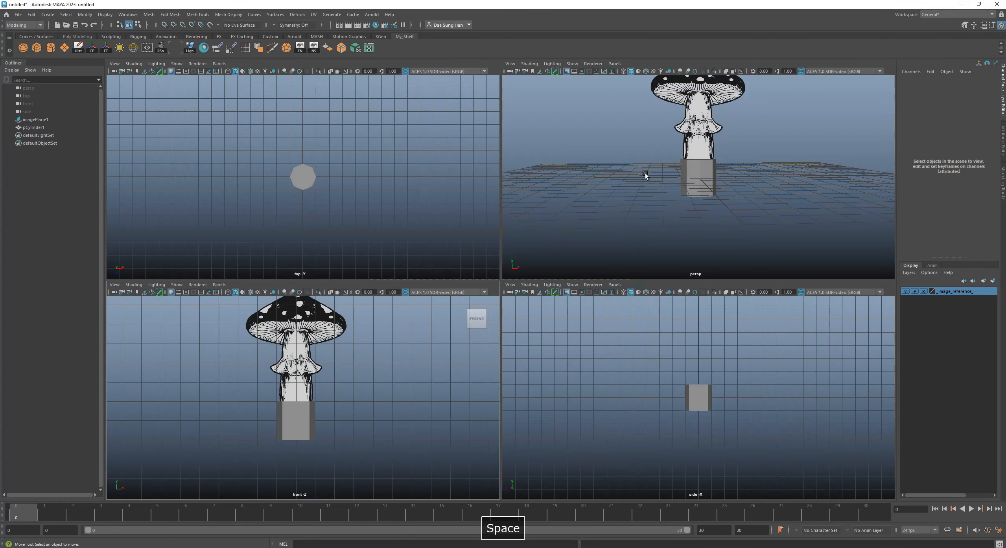
left_click_drag(626, 188, 682, 143, "alt")
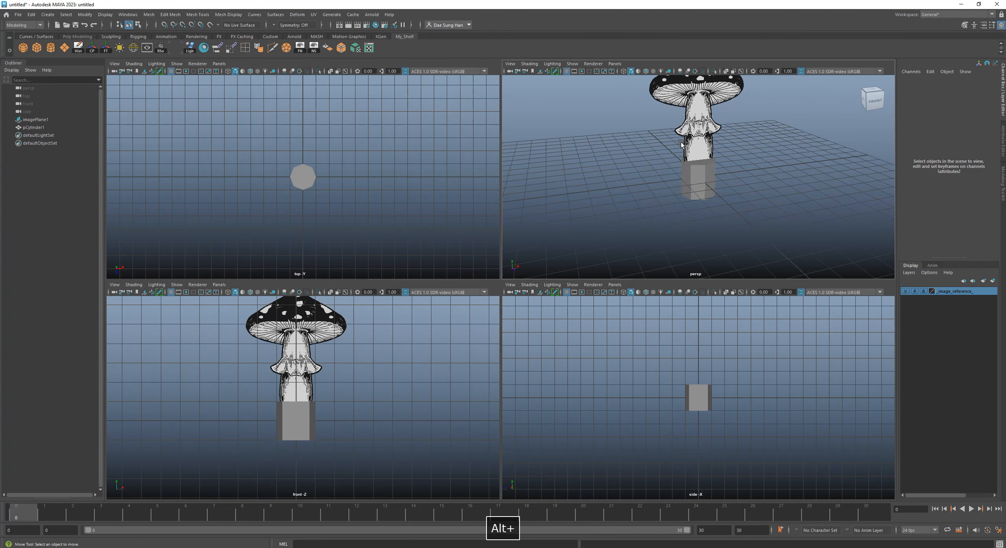
middle_click_drag(682, 144, 667, 178, "alt")
right_click_drag(668, 178, 791, 256, "alt")
left_click_drag(712, 238, 686, 232, "alt")
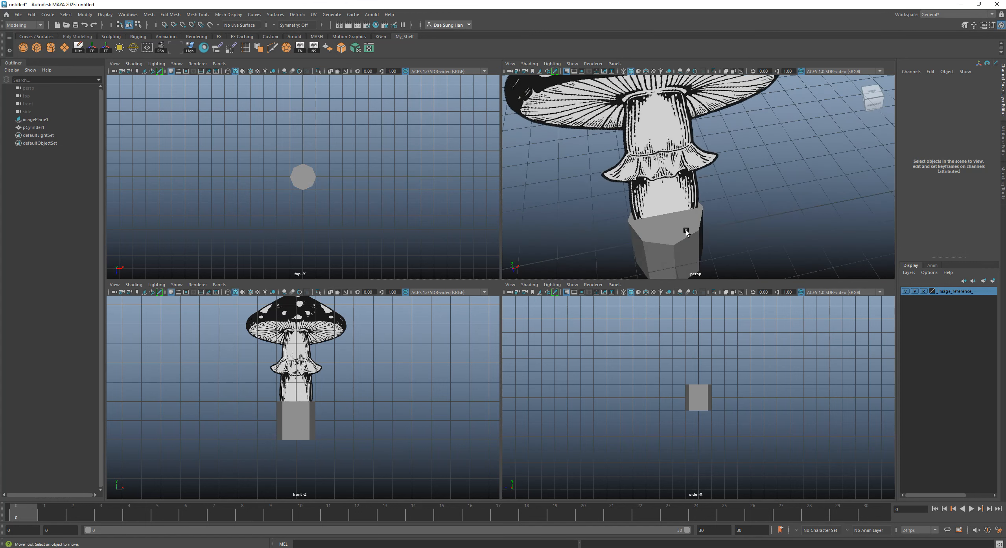
middle_click_drag(688, 236, 745, 201, "alt")
right_click_drag(748, 207, 769, 220, "alt")
left_click(731, 229)
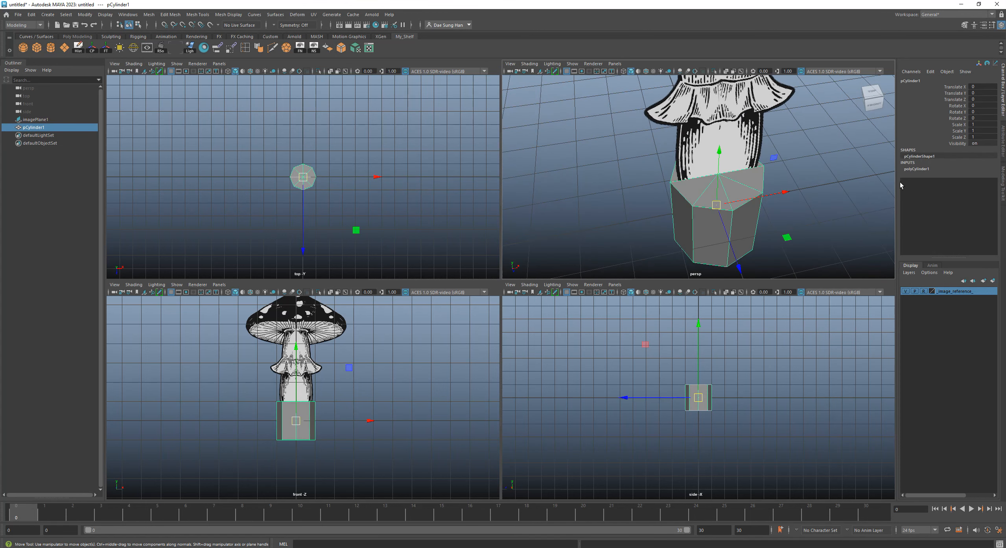
left_click(916, 169)
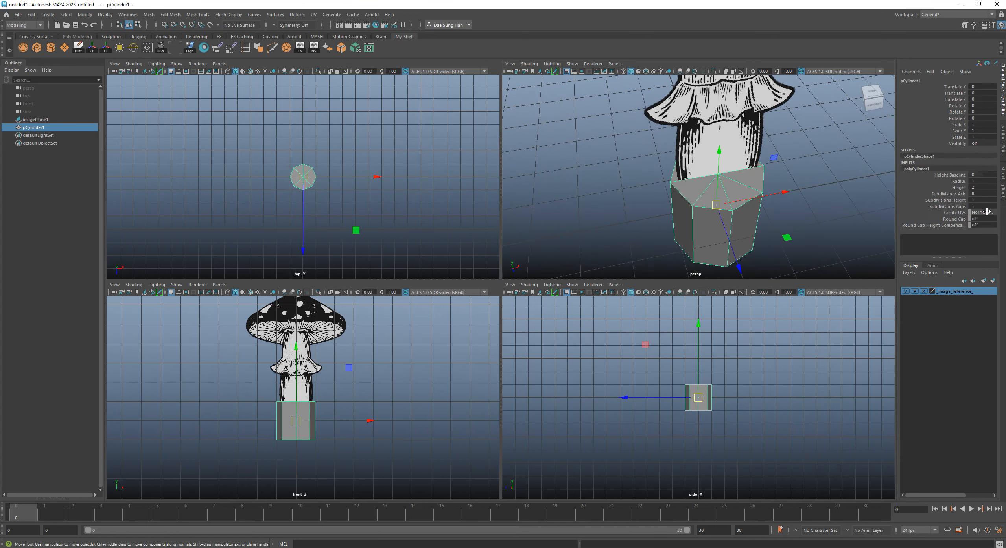
double_click(979, 193)
type("20")
key("Return")
- Examine the 20-sided cylinder's vertices, edges and top cap from several angles in the perspective view
left_click_drag(700, 189, 751, 201, "alt")
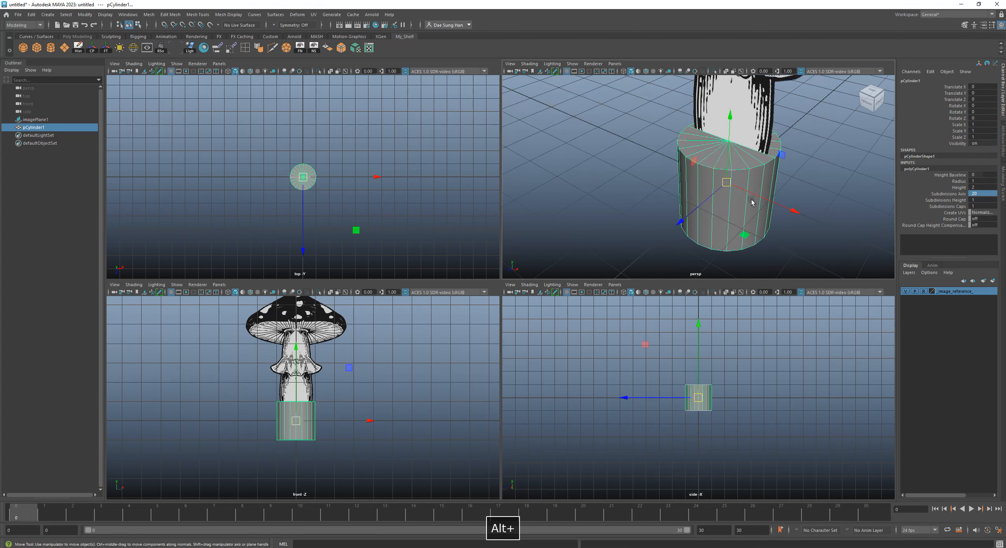
left_click_drag(674, 176, 670, 183, "alt")
right_click_drag(701, 146, 695, 185)
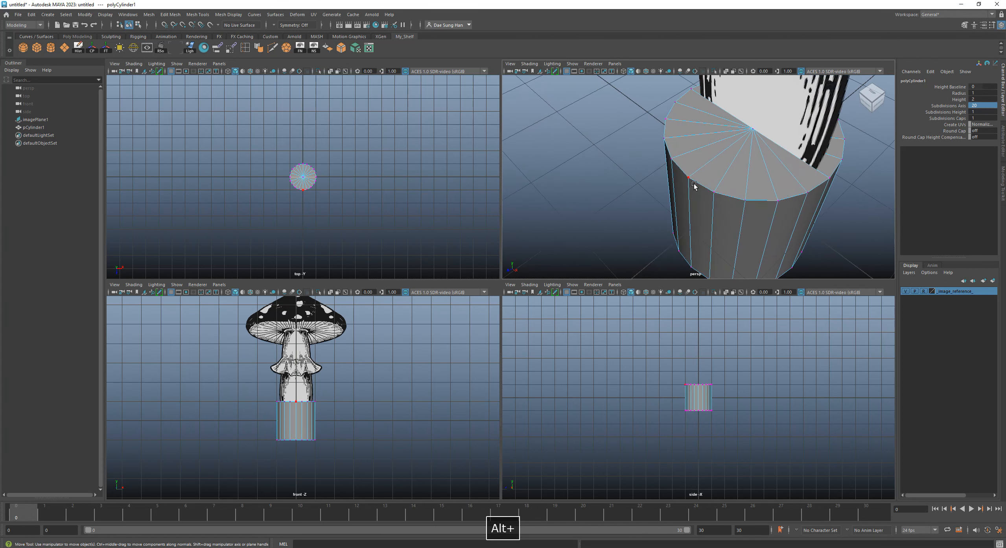
left_click_drag(738, 192, 733, 113, "alt")
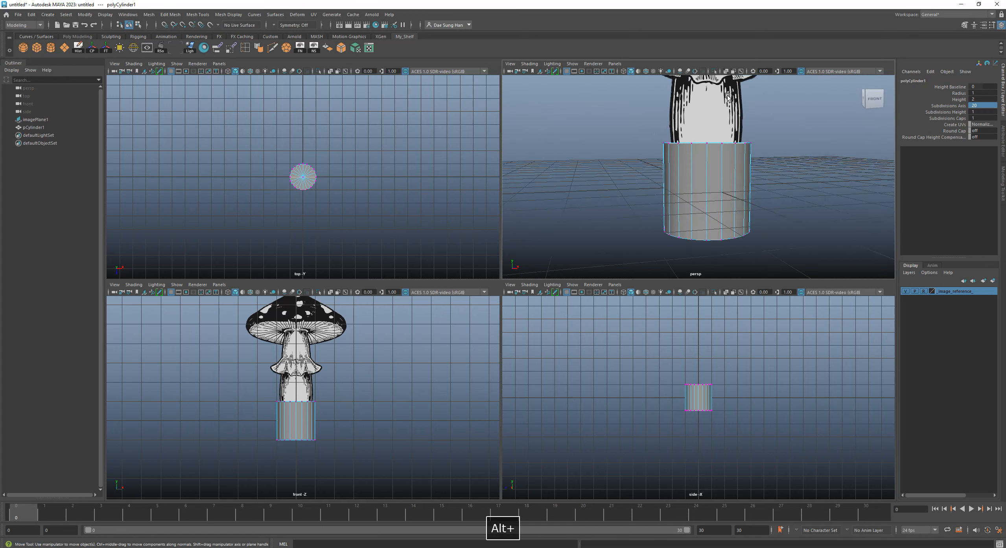
middle_click_drag(725, 85, 729, 143, "alt")
left_click_drag(726, 105, 793, 145, "alt")
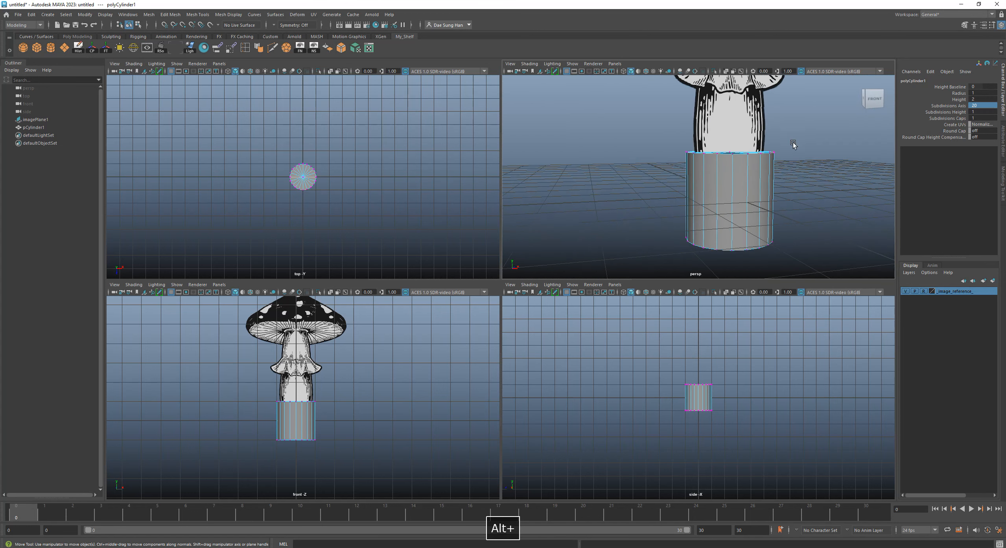
left_click(814, 102)
left_click_drag(813, 103, 807, 226, "alt")
left_click(768, 224)
middle_click_drag(840, 190, 785, 172, "alt")
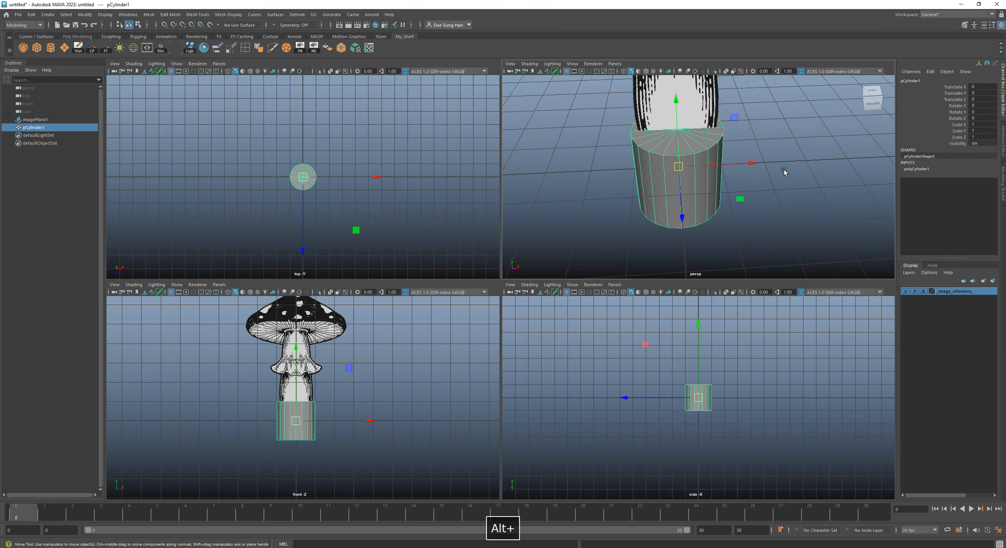
- Restore the selected cylinder's Subdivisions Axis to 8 in its polyCylinder1 settings
left_click(925, 170)
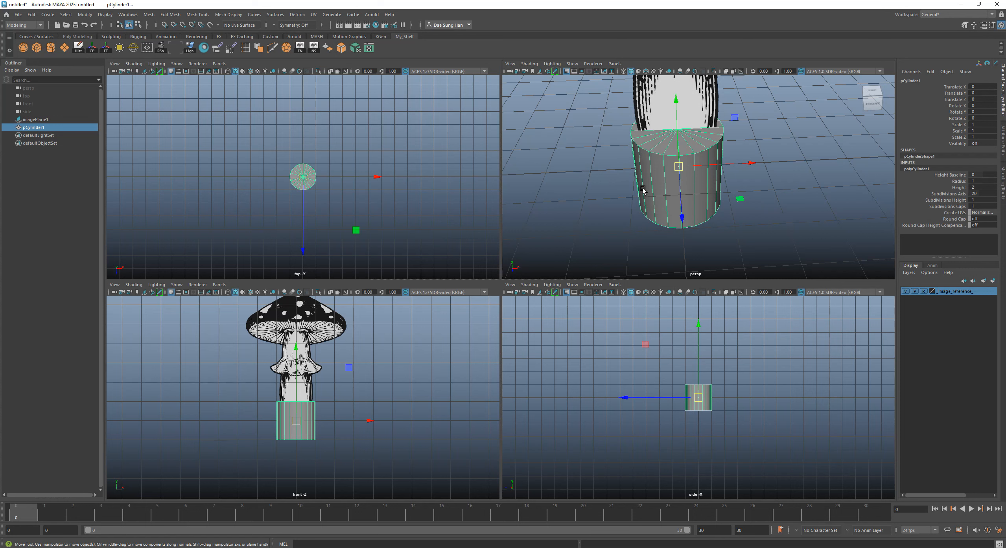
left_click_drag(568, 225, 644, 222, "alt")
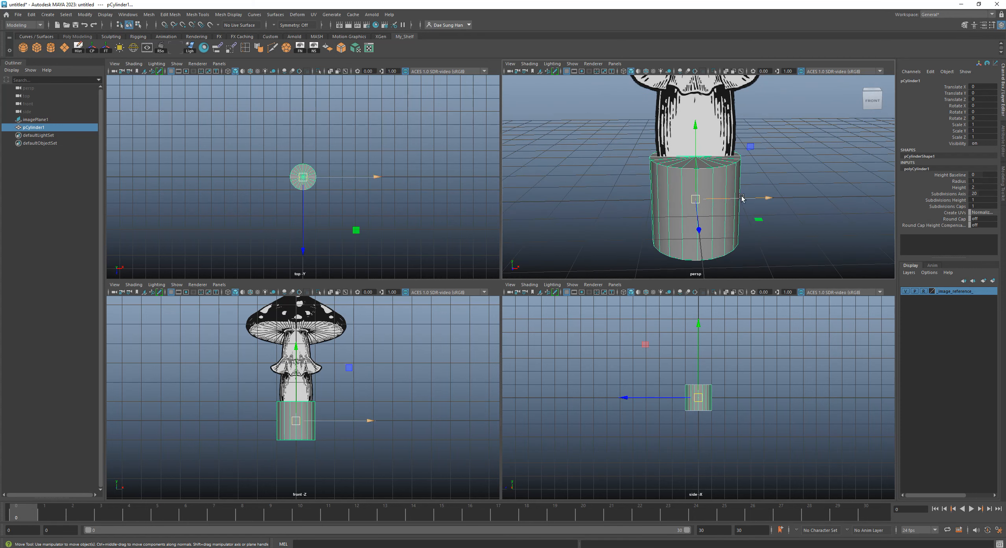
middle_click_drag(766, 205, 763, 173, "alt")
left_click(992, 193)
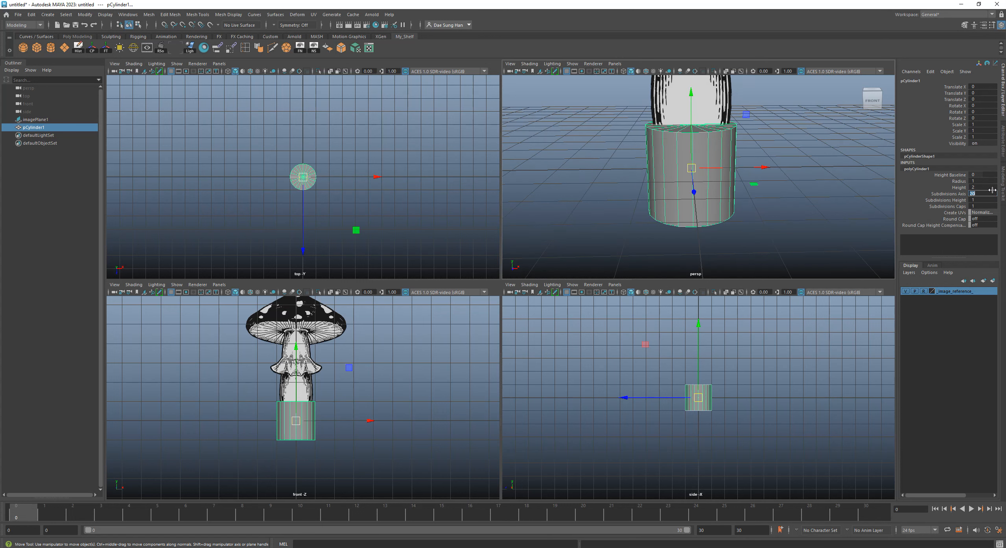
type("8")
key("Return")
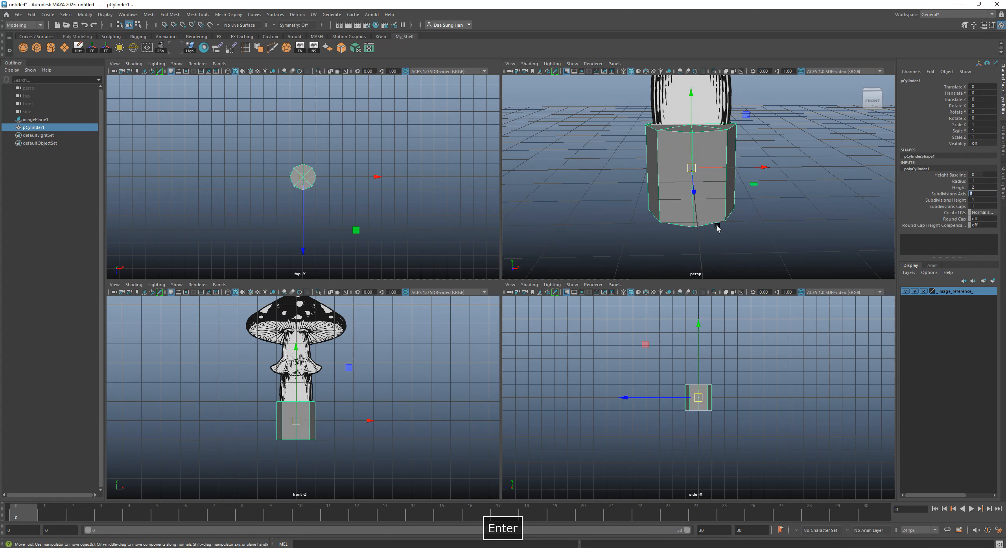
- Try a Subdivisions Axis of 9 on the cylinder in the front view and return it to 8
middle_click_drag(456, 354, 460, 337, "alt")
key("space")
middle_click_drag(529, 194, 551, 275, "alt")
right_click_drag(551, 275, 571, 277, "alt")
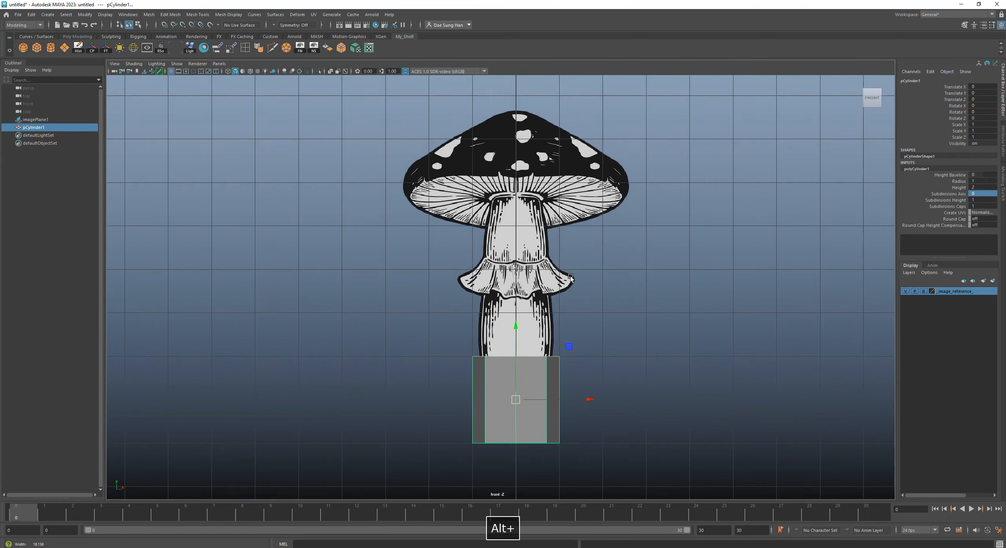
middle_click_drag(570, 278, 549, 150, "alt")
right_click_drag(548, 150, 779, 378, "alt")
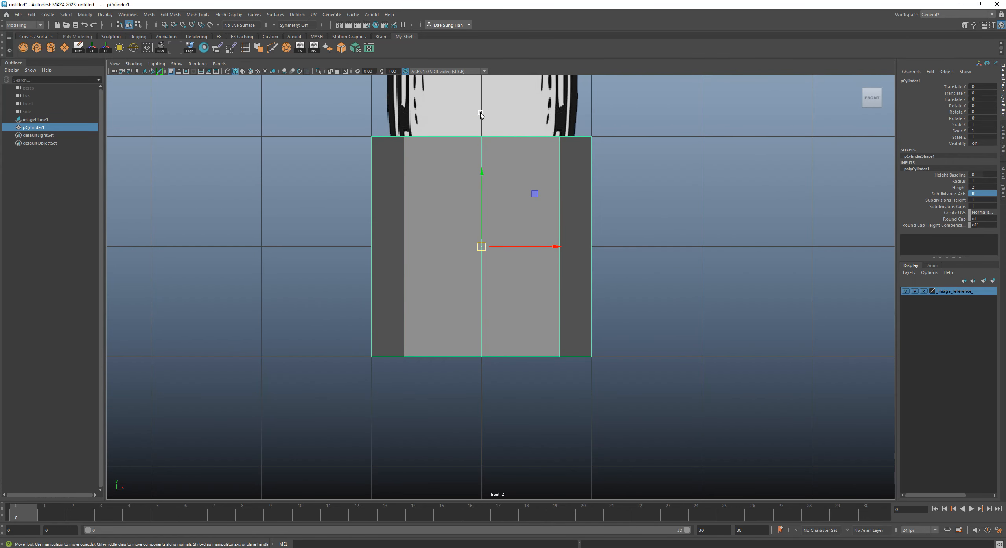
middle_click_drag(563, 245, 704, 259, "alt")
double_click(981, 193)
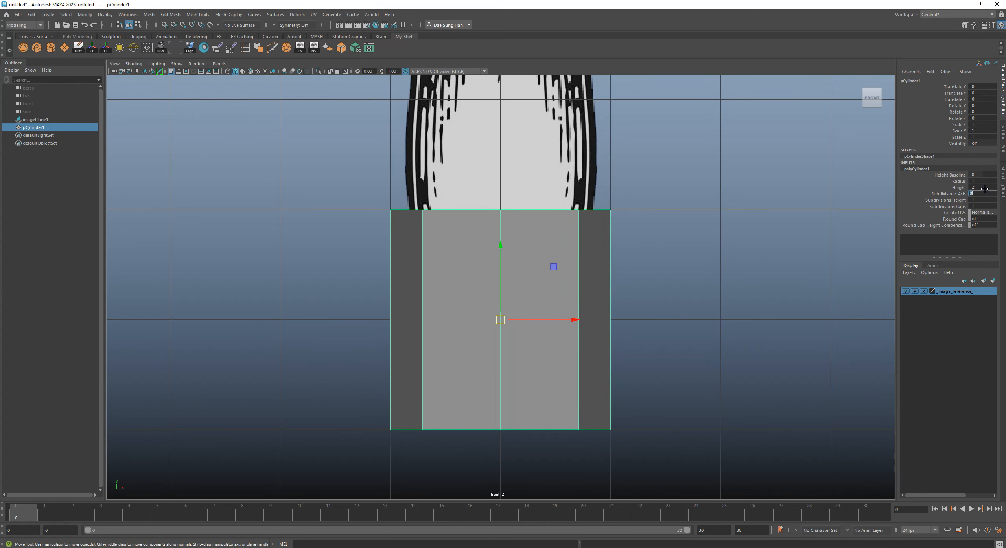
type("9")
key("Return")
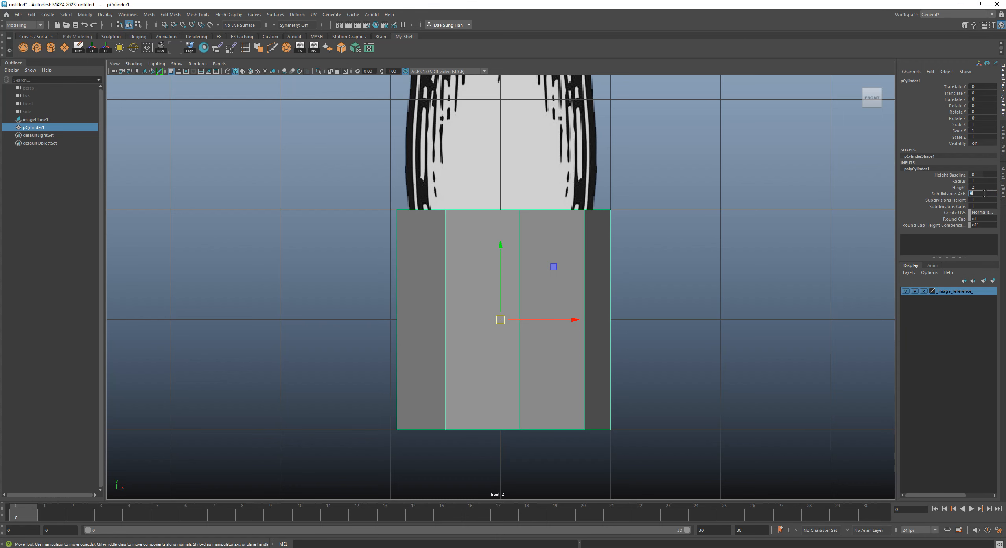
type("8")
key("Return")
- Examine how the eight-sided cylinder's edges line up with the centre axis in the front and side views
middle_click_drag(598, 217, 604, 222, "alt")
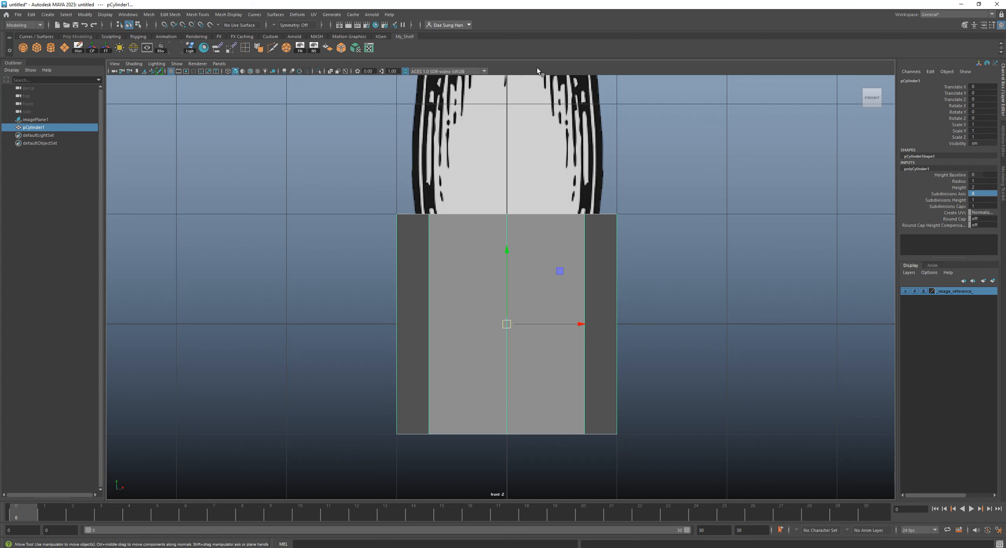
middle_click_drag(674, 223, 710, 330, "alt")
right_click_drag(710, 330, 670, 330, "alt")
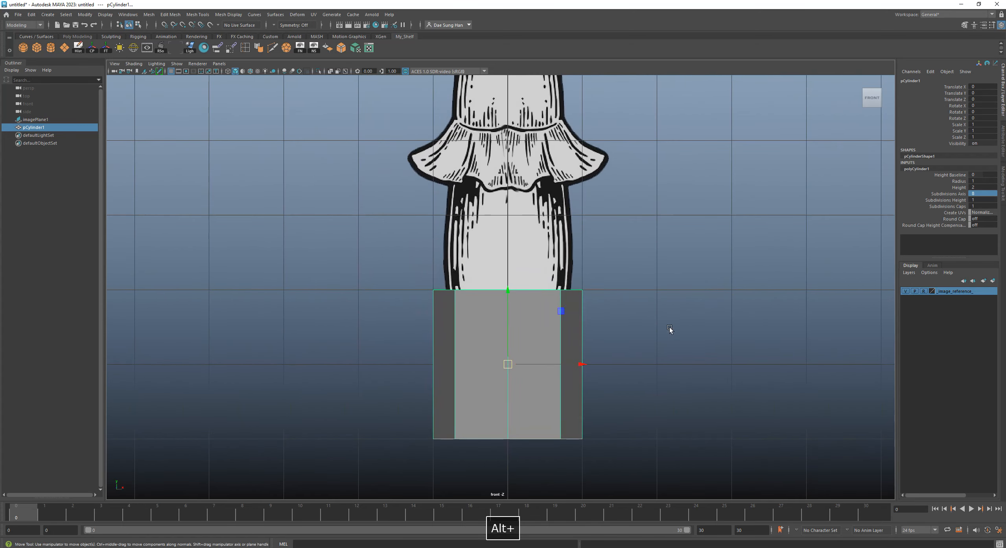
key("space")
key("space")
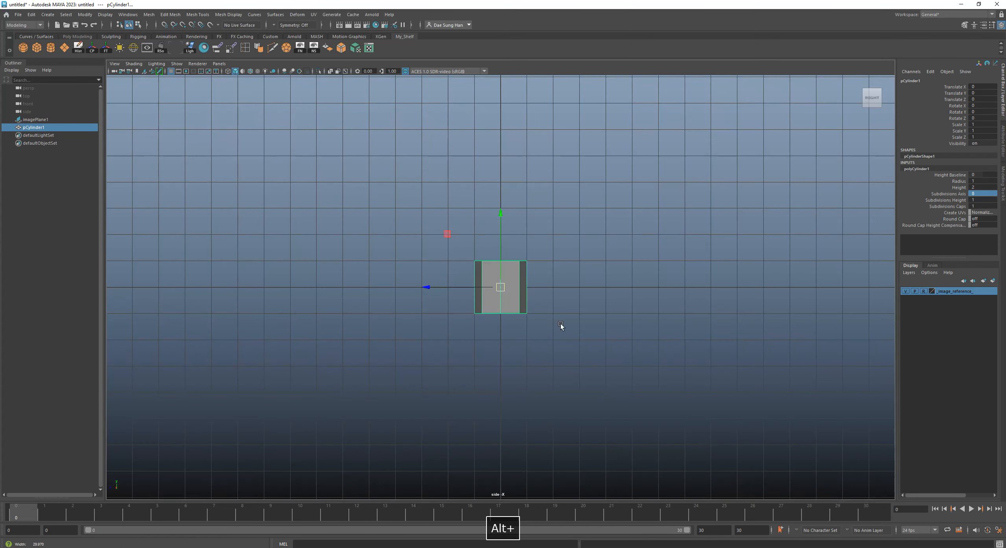
right_click_drag(562, 326, 590, 335, "alt")
key("space")
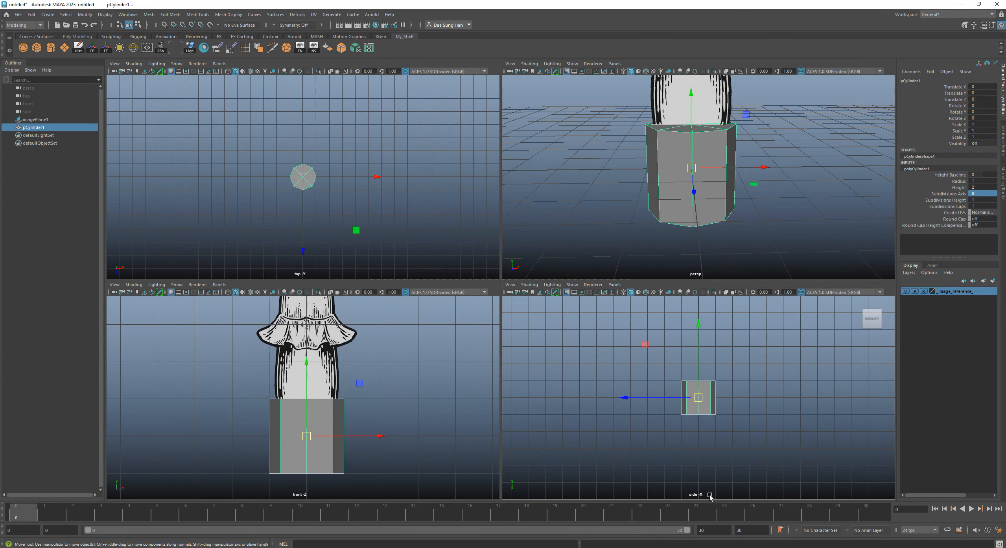
key("space")
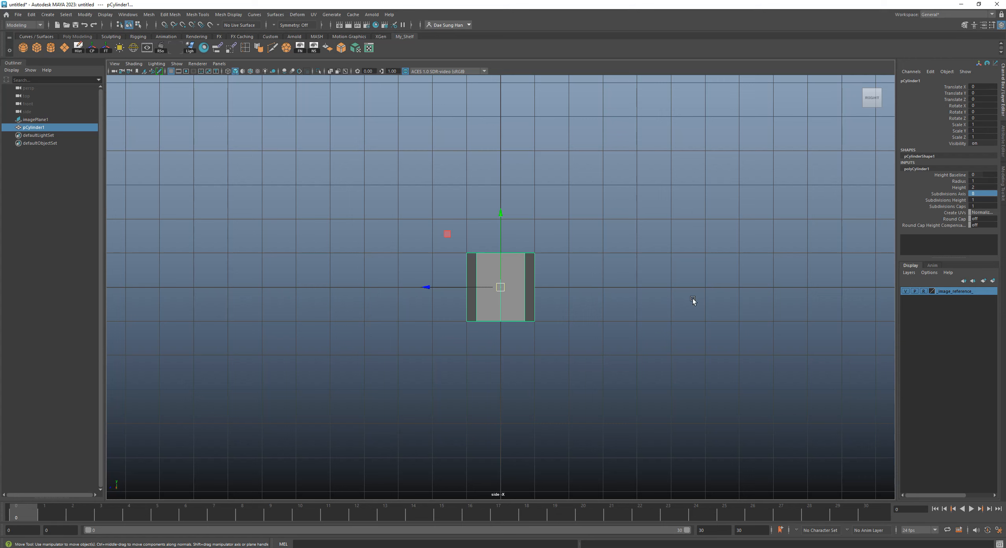
middle_click_drag(694, 283, 700, 292)
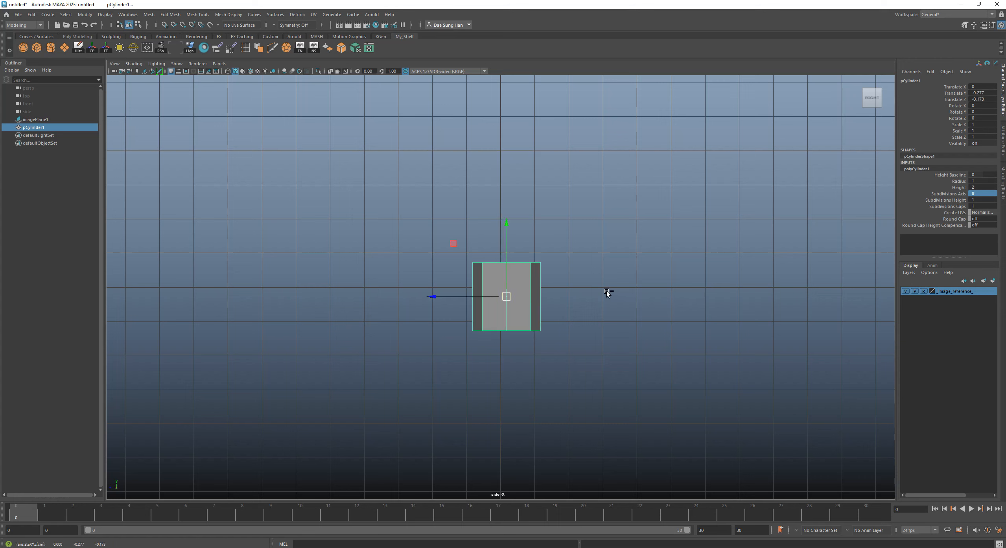
key("ctrl+z")
- Move the cylinder up about 1 cm along Y in the front view so its base sits on the grid's horizontal axis
middle_click_drag(675, 280, 674, 273, "alt")
key("space")
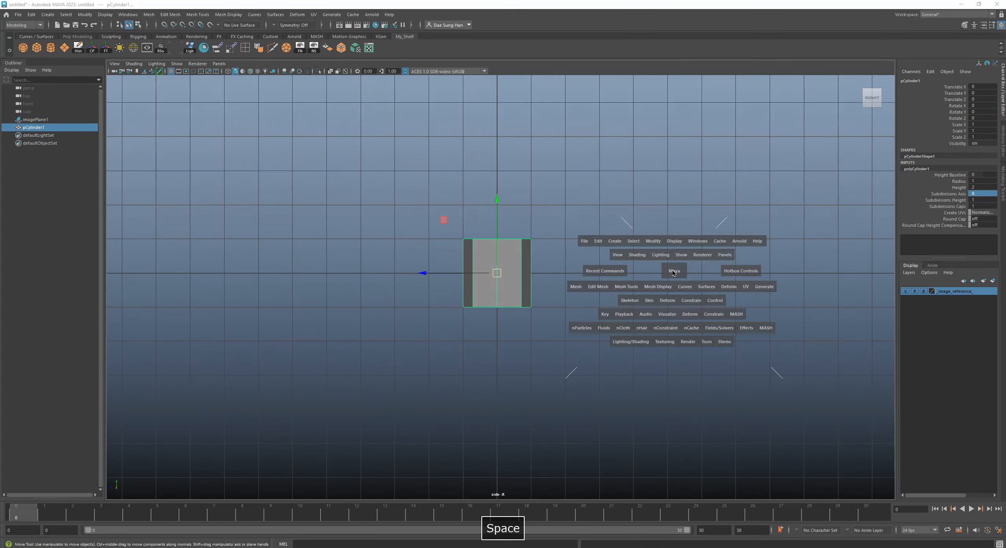
key("space")
right_click_drag(588, 274, 701, 348, "alt")
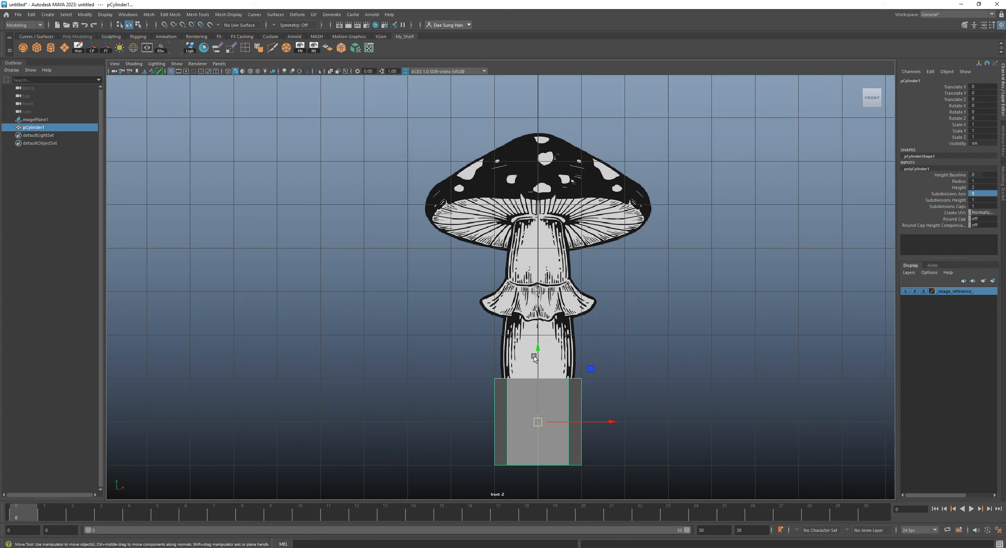
left_click_drag(538, 354, 553, 310)
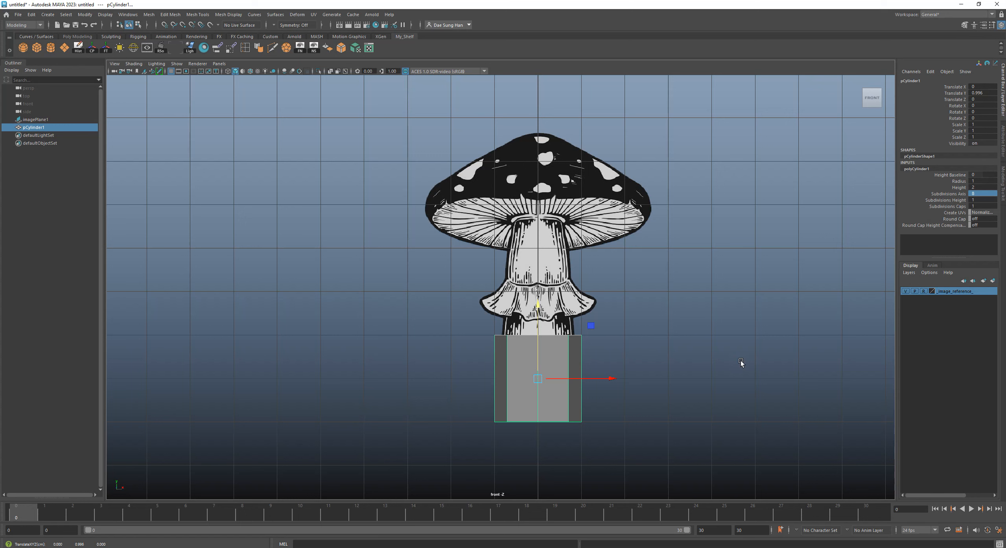
- Compare the cylinder's smoothed preview with its unsmoothed form against the mushroom reference in the front view
left_click(668, 322)
left_click(579, 369)
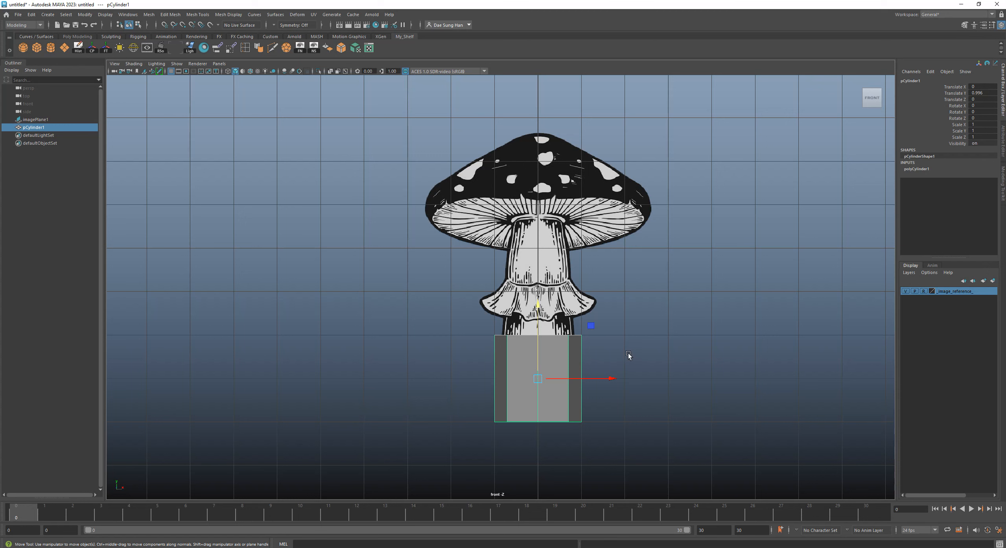
key("3")
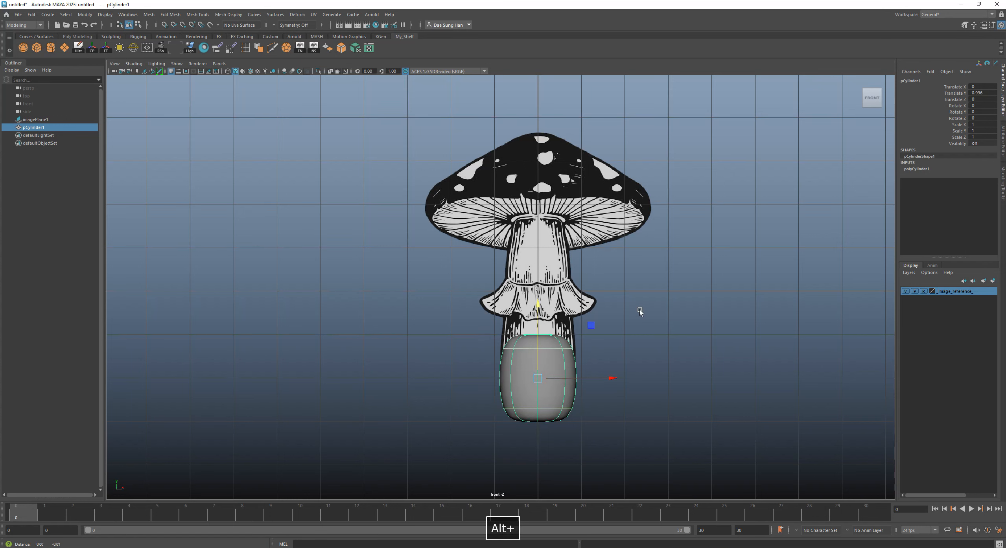
middle_click_drag(640, 313, 652, 277, "alt")
key("1")
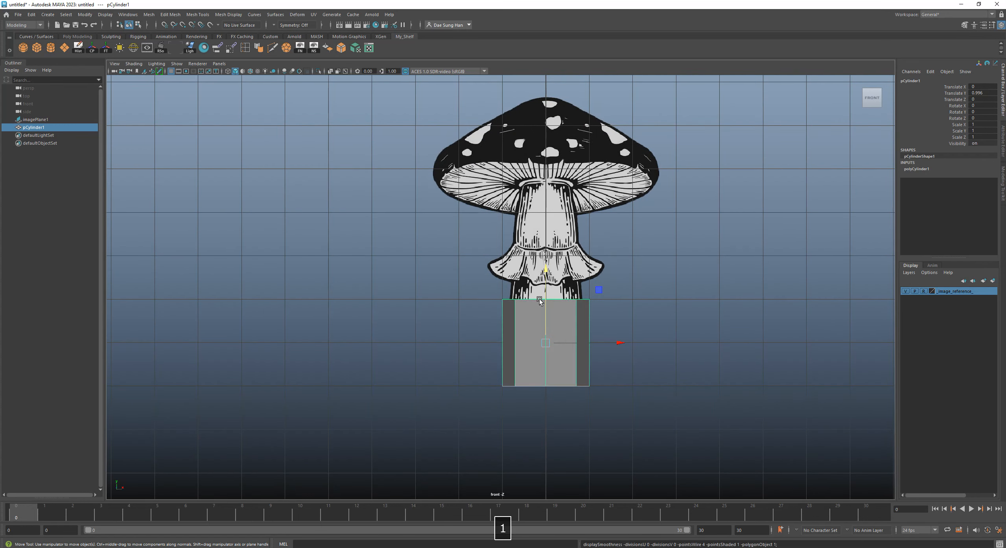
middle_click_drag(483, 340, 473, 265, "alt")
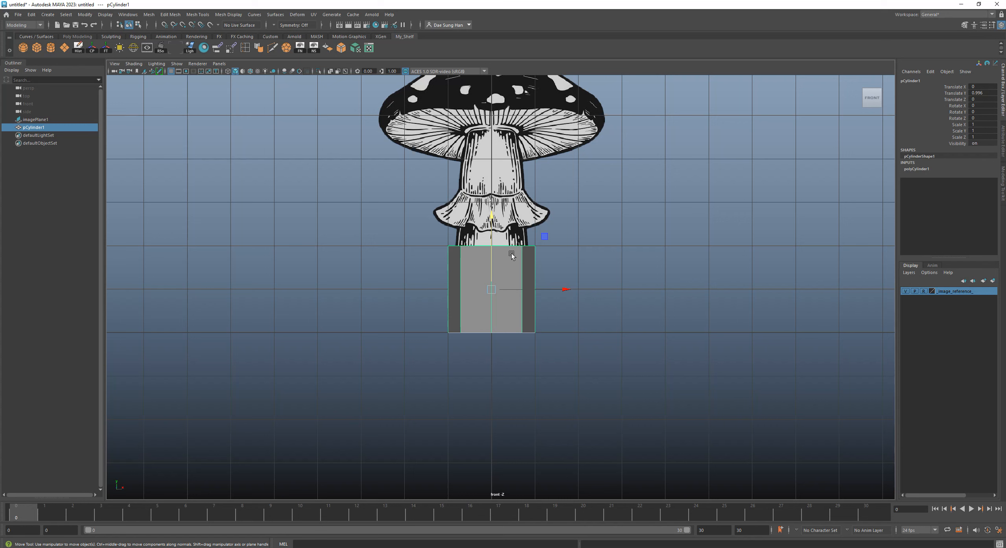
key("3")
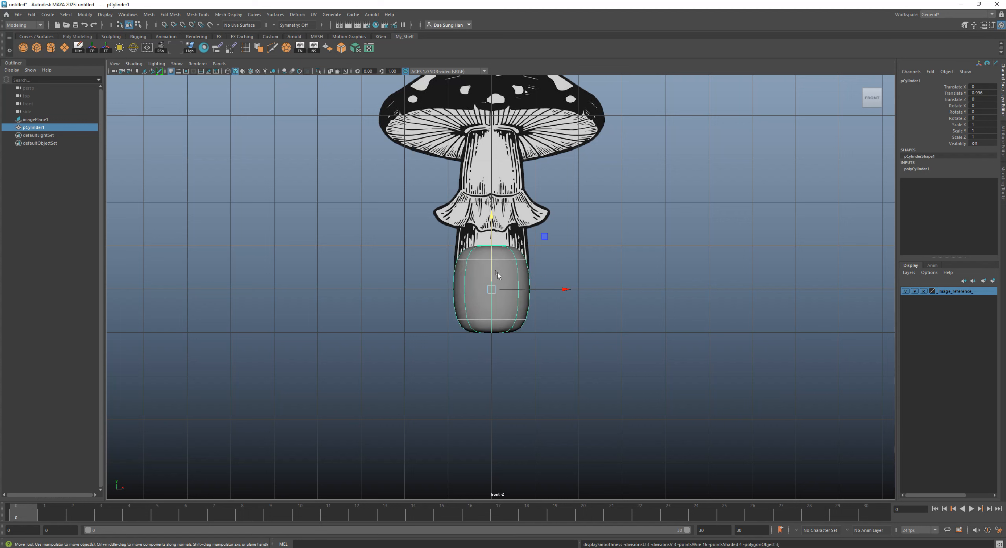
middle_click_drag(636, 284, 643, 356, "alt")
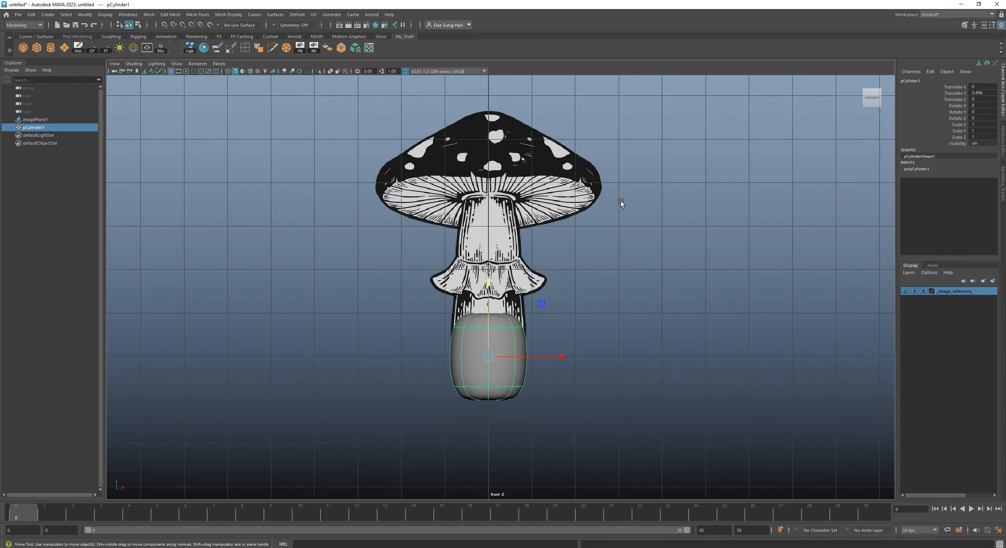
- Switch to the four-view layout and return the cylinder to its unsmoothed display
key("space")
left_click_drag(589, 180, 644, 127, "alt")
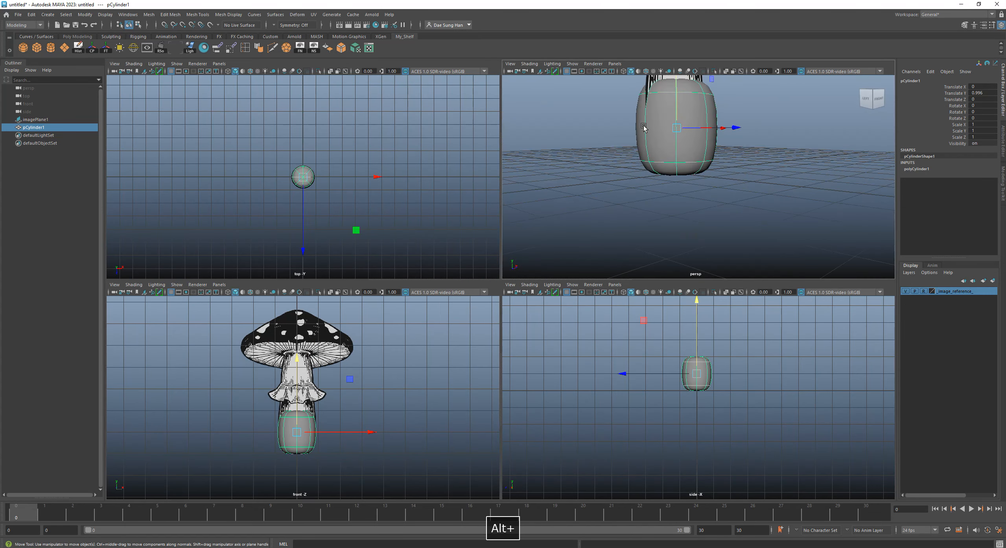
middle_click_drag(644, 127, 619, 190, "alt")
middle_click_drag(336, 341, 345, 349, "alt")
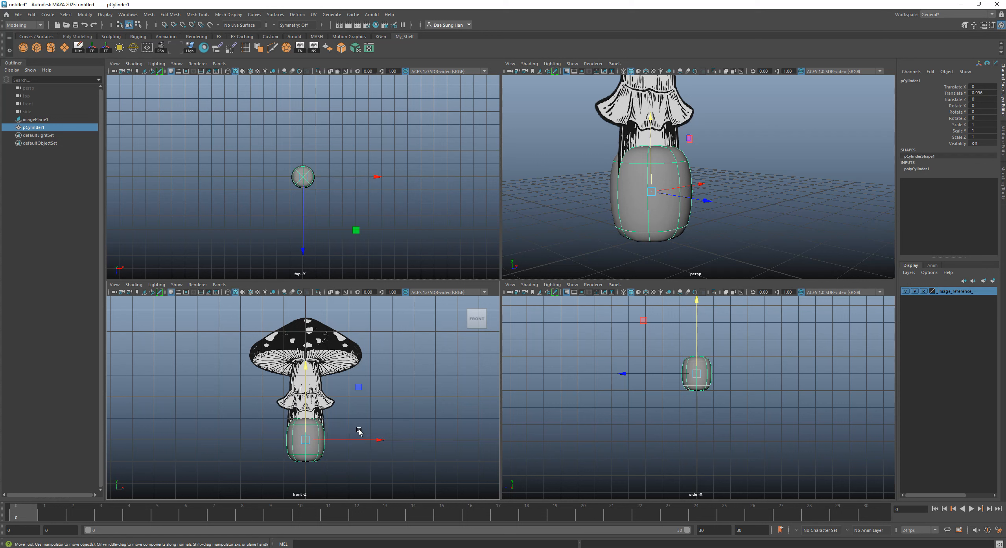
key("1")
middle_click_drag(371, 400, 408, 394, "alt")
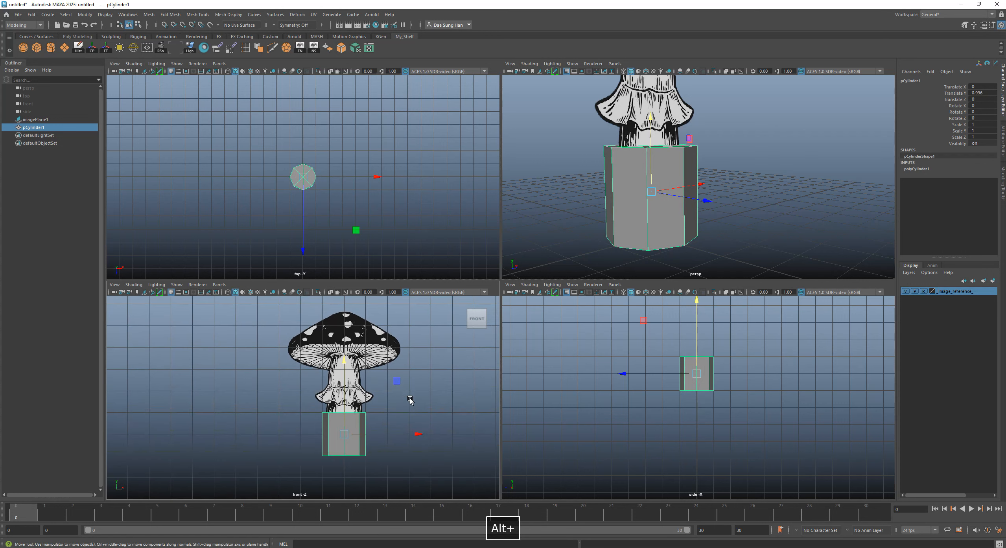
- Enter vertex mode on the cylinder and select all vertices of its top end
right_click(360, 422)
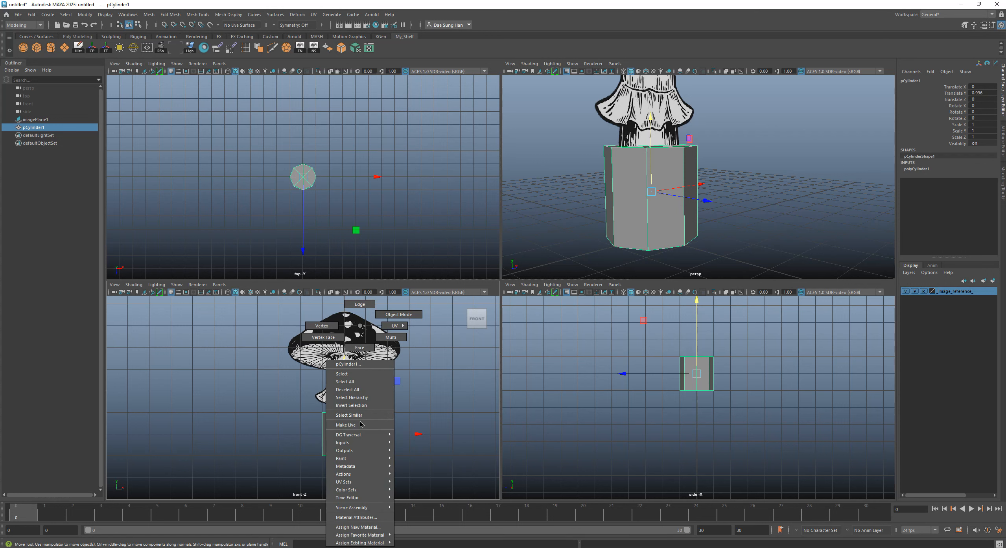
left_click(320, 327)
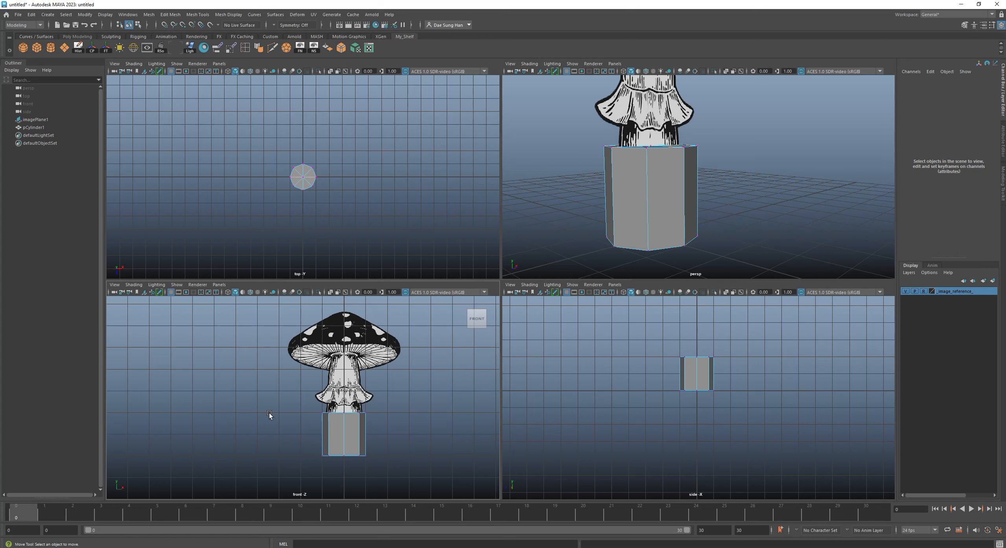
middle_click_drag(417, 424, 401, 425, "alt")
left_click_drag(224, 388, 436, 415)
middle_click_drag(723, 144, 751, 163, "alt")
right_click_drag(780, 182, 705, 173, "alt")
mouse_move(685, 175)
left_mouse_down("alt")
mouse_move(698, 172)
mouse_move(686, 172)
left_mouse_up("alt")
left_click_drag(566, 126, 758, 177)
left_click_drag(744, 204, 690, 247, "alt")
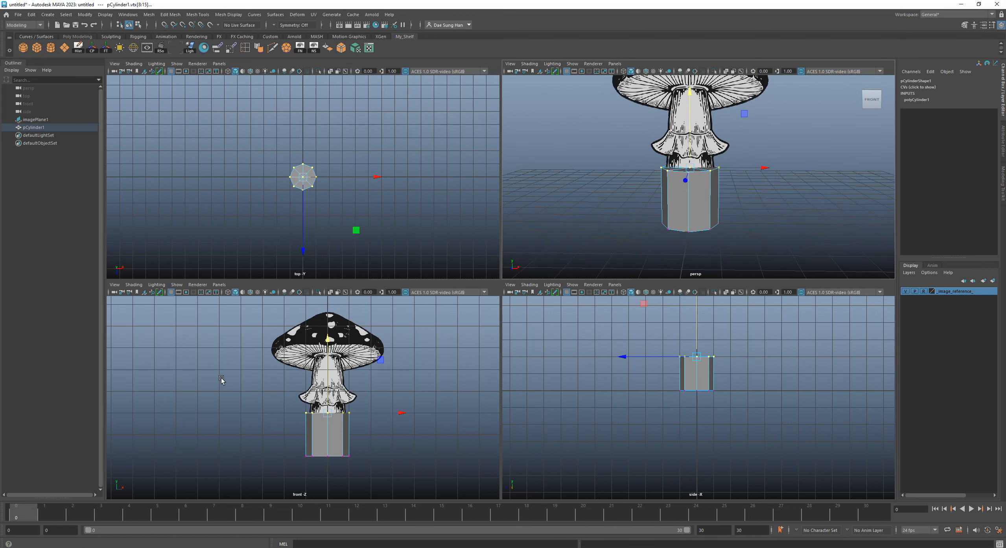
- Move the cylinder's top vertices up along Y to about 4.8 cm, where the reference stem meets the cap's underside
left_click_drag(222, 380, 326, 425)
middle_click_drag(349, 412, 344, 435, "alt")
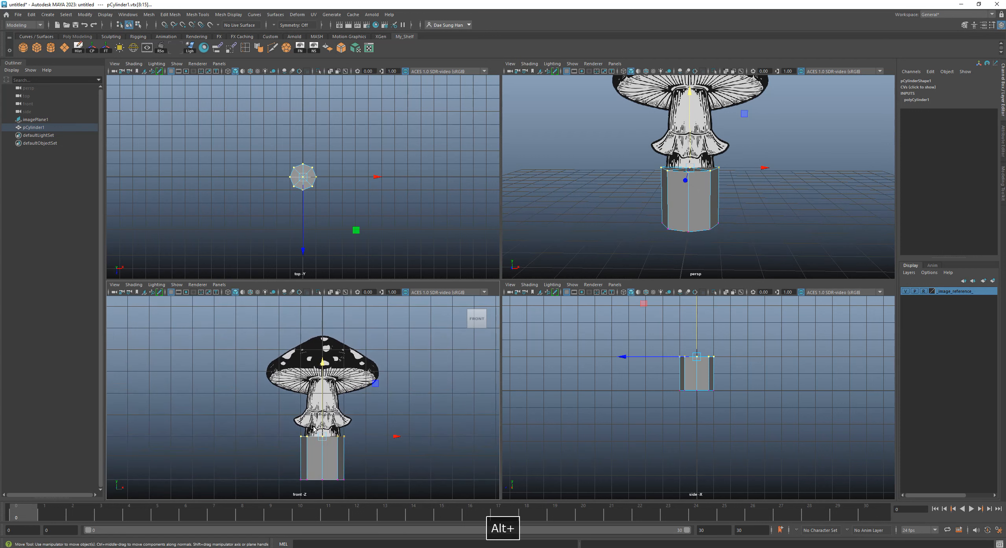
left_click_drag(211, 407, 320, 432)
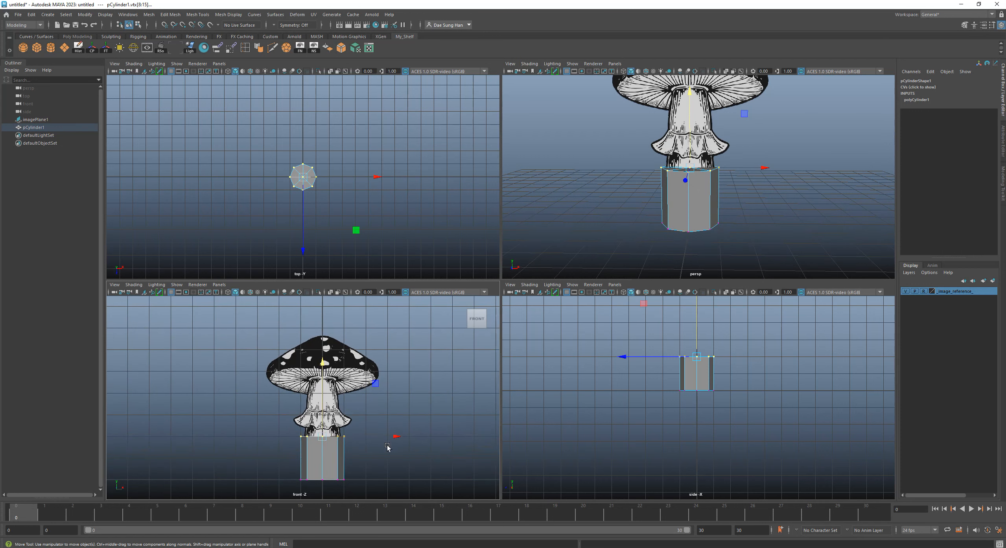
left_click_drag(322, 360, 329, 303)
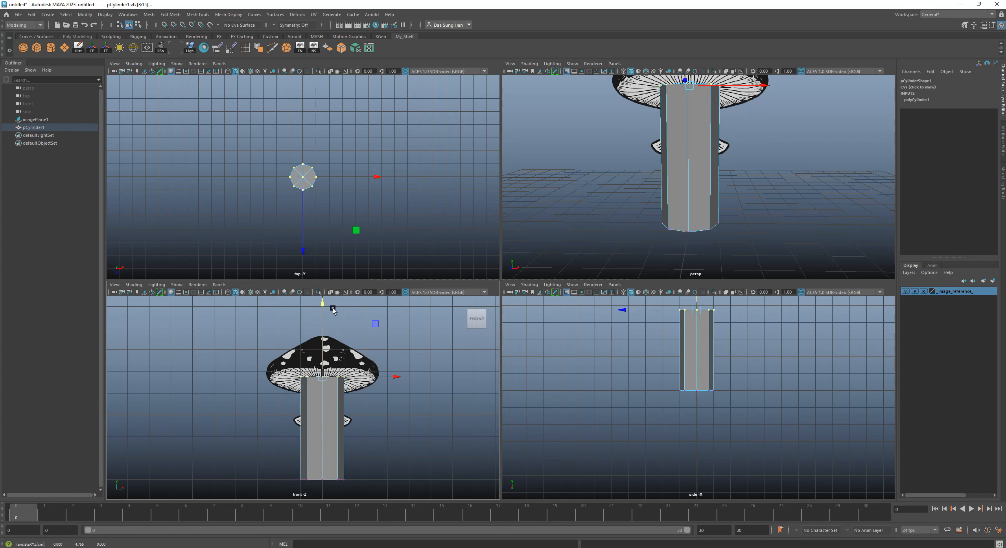
- Turn on the cylinder's smooth preview and set the front view to wireframe so the reference stem shows through
middle_click_drag(400, 430, 418, 411, "alt")
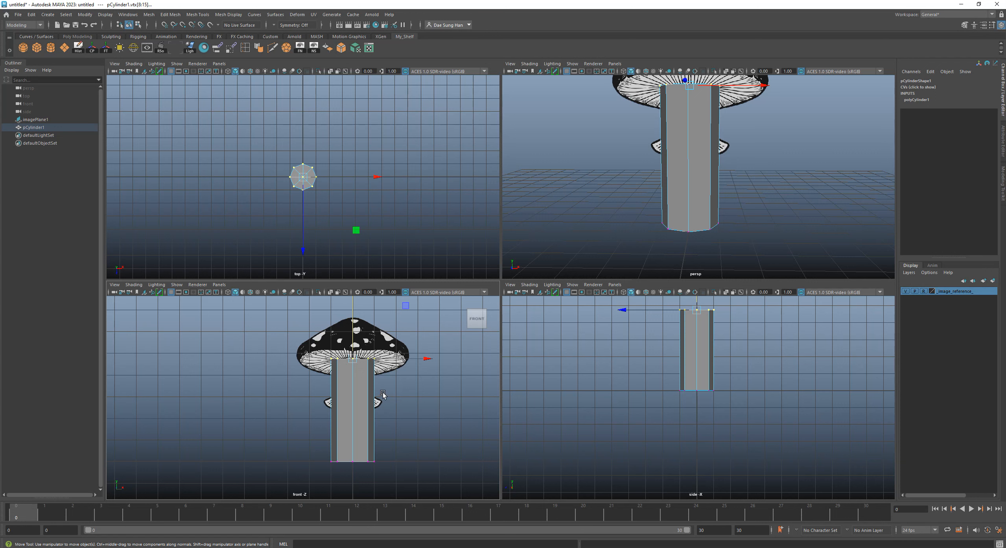
key("3")
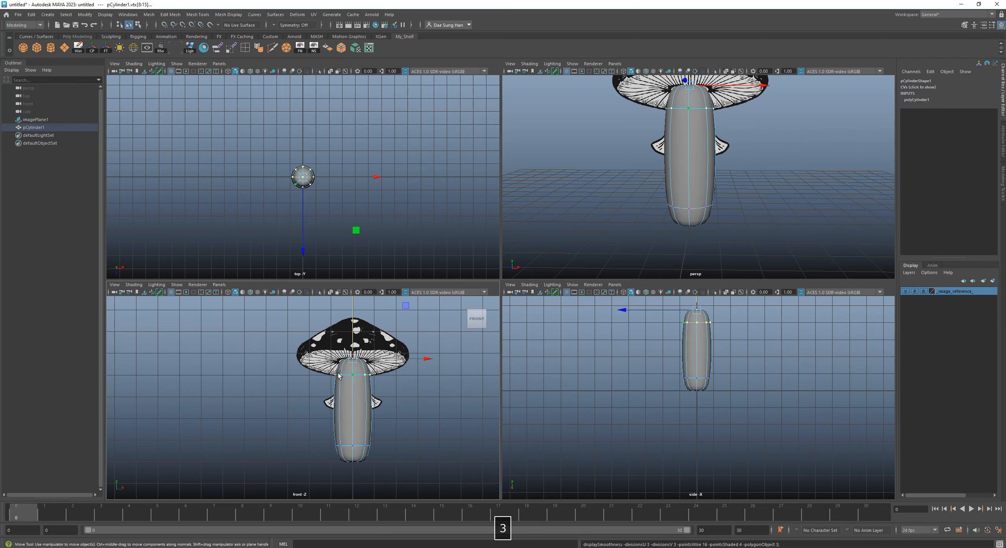
middle_click_drag(368, 399, 347, 400, "alt")
key("4")
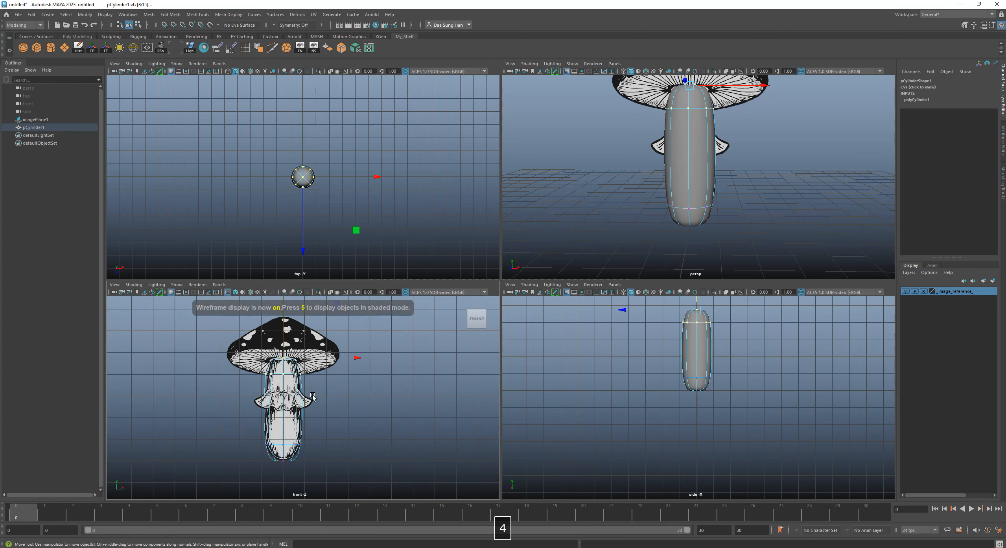
right_click_drag(312, 396, 442, 406, "alt")
middle_click_drag(442, 406, 413, 396, "alt")
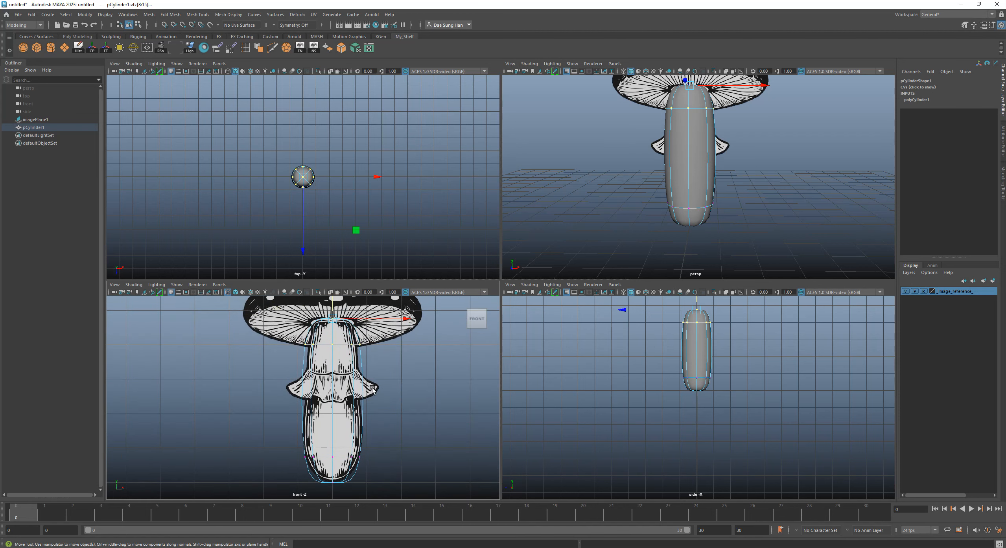
- Examine in perspective how smooth preview rounds the cylinder's top end by switching repeatedly between the smoothed and unsmoothed forms
left_click_drag(766, 171, 649, 189, "alt")
right_click_drag(649, 189, 664, 220, "alt")
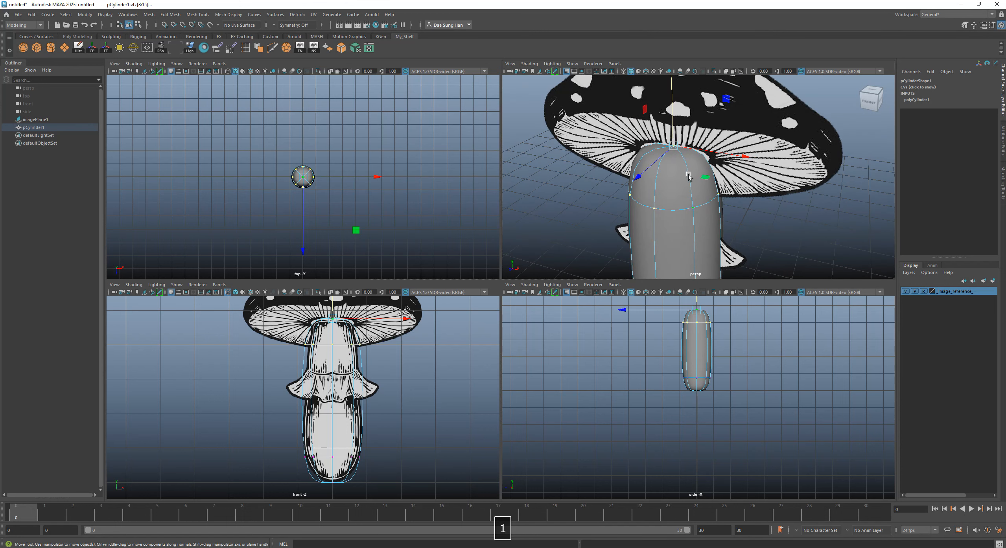
key("1")
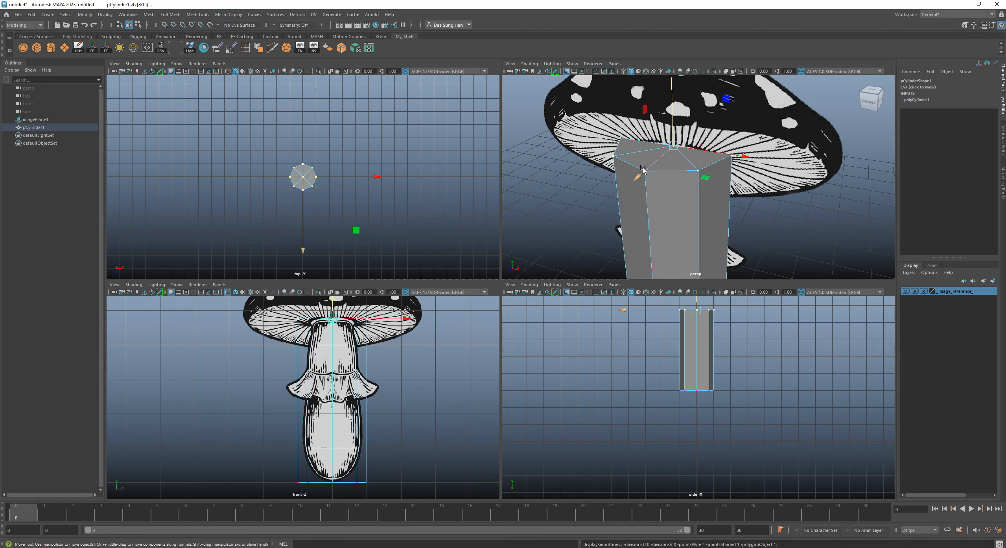
left_click_drag(731, 212, 674, 197, "alt")
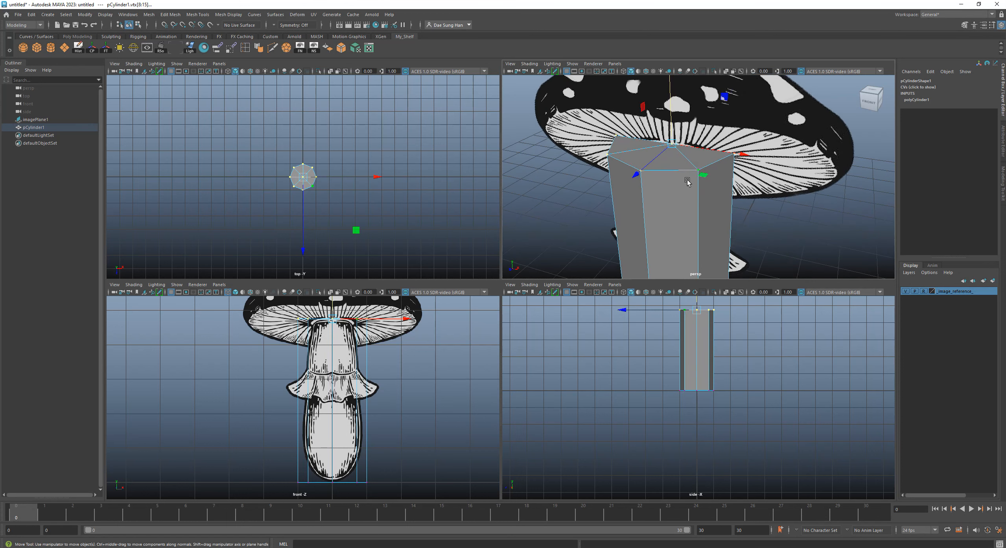
key("3")
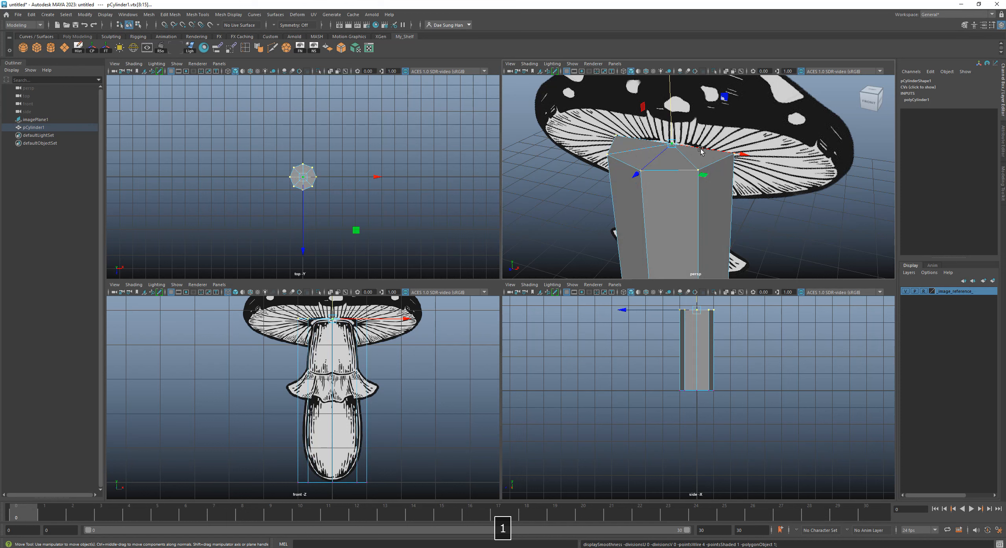
key("3")
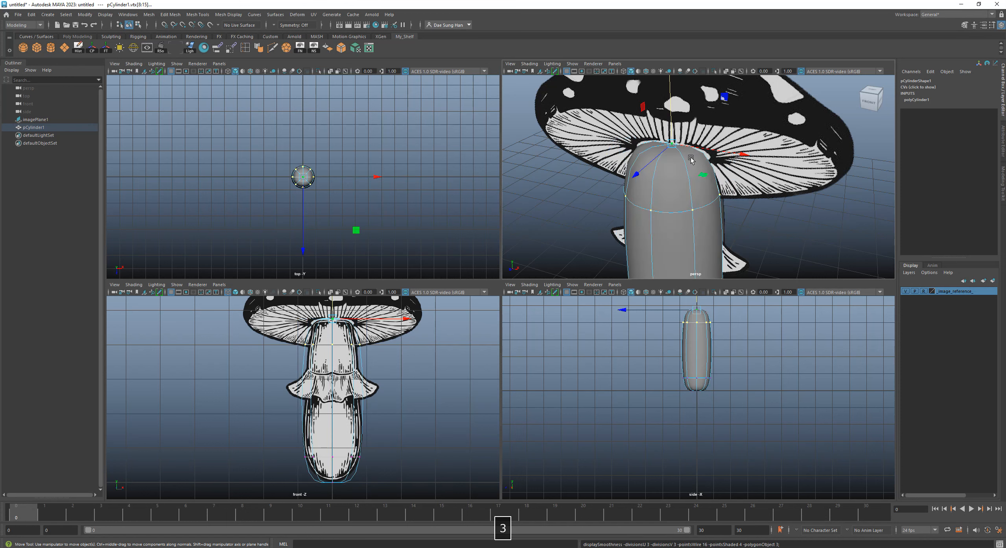
left_click_drag(695, 205, 649, 146, "alt")
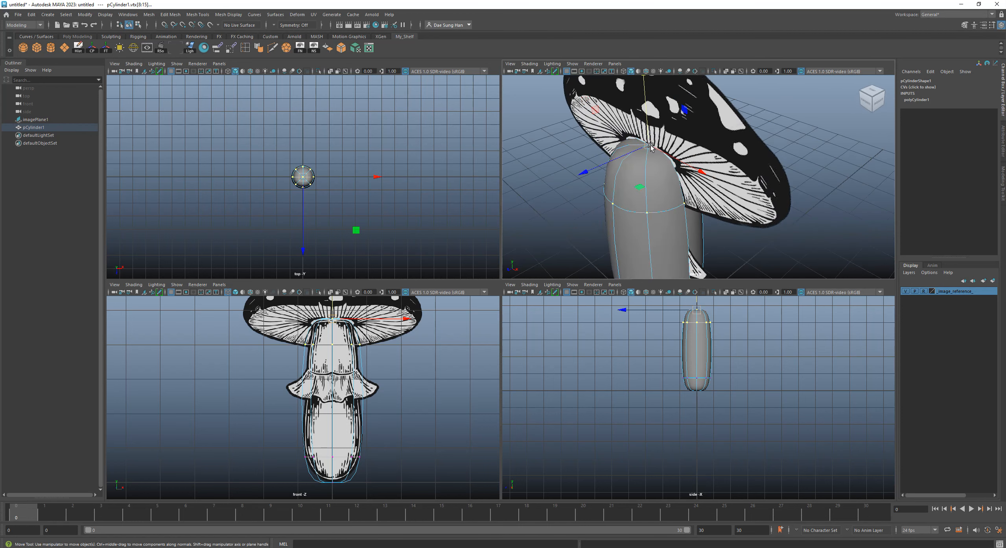
key("1")
key("3")
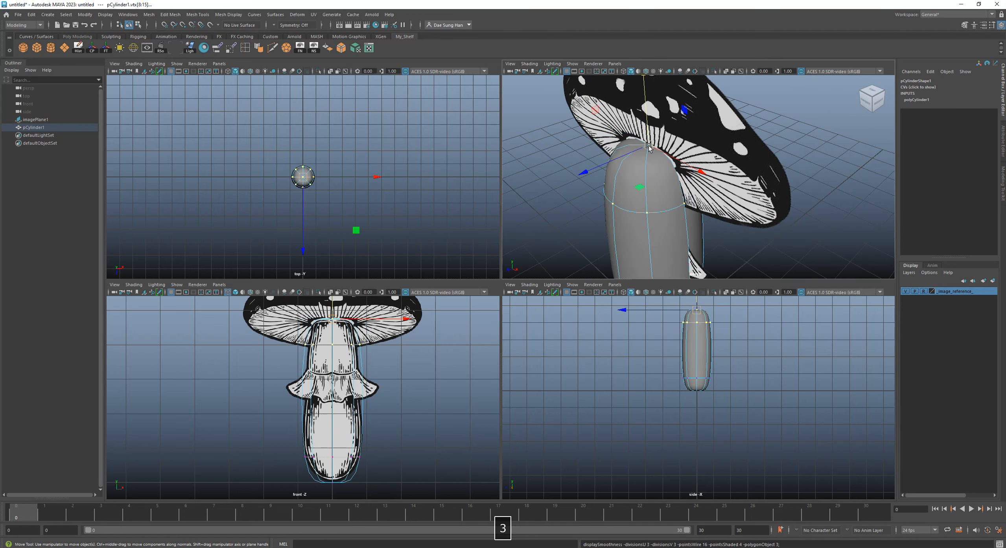
key("1")
key("3")
key("1")
key("3")
key("1")
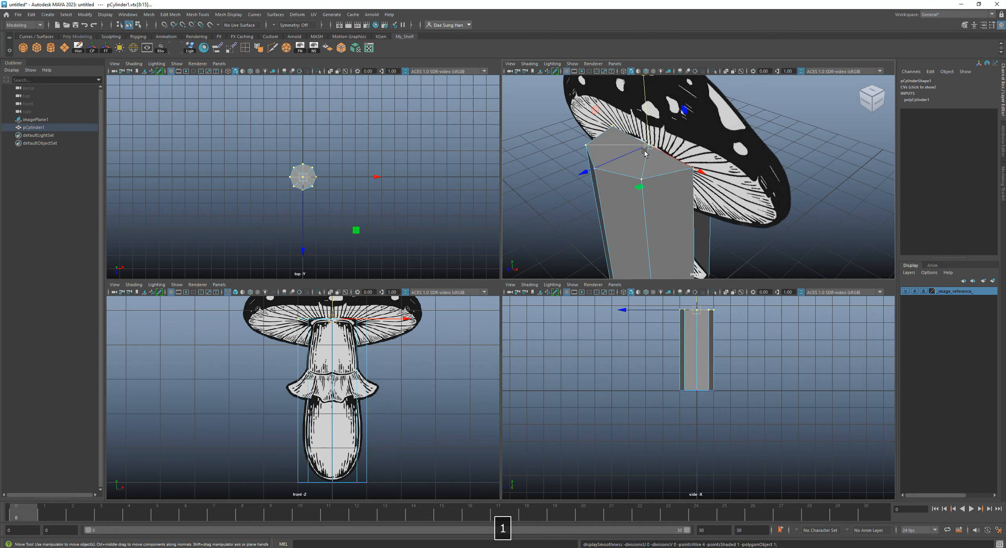
key("3")
left_click_drag(648, 145, 650, 136, "alt")
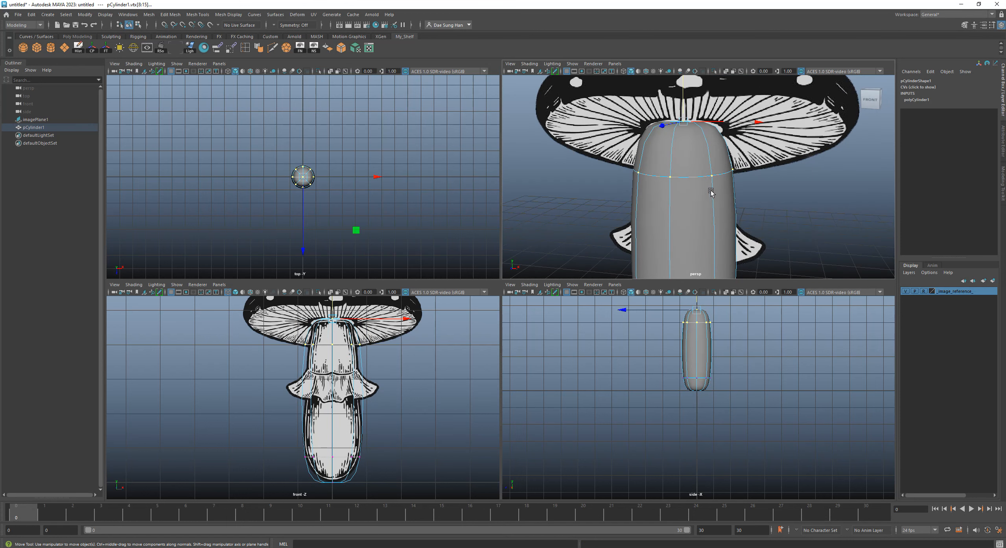
middle_click_drag(709, 190, 723, 184, "alt")
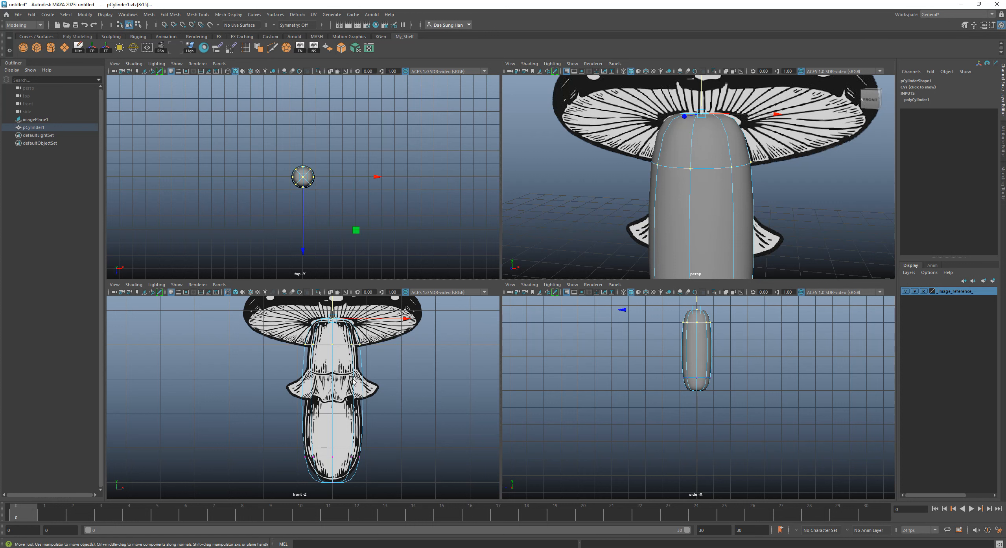
- Return to the unsmoothed form and scale the top vertices uniformly inward to match the reference stem's width under the cap
key("1")
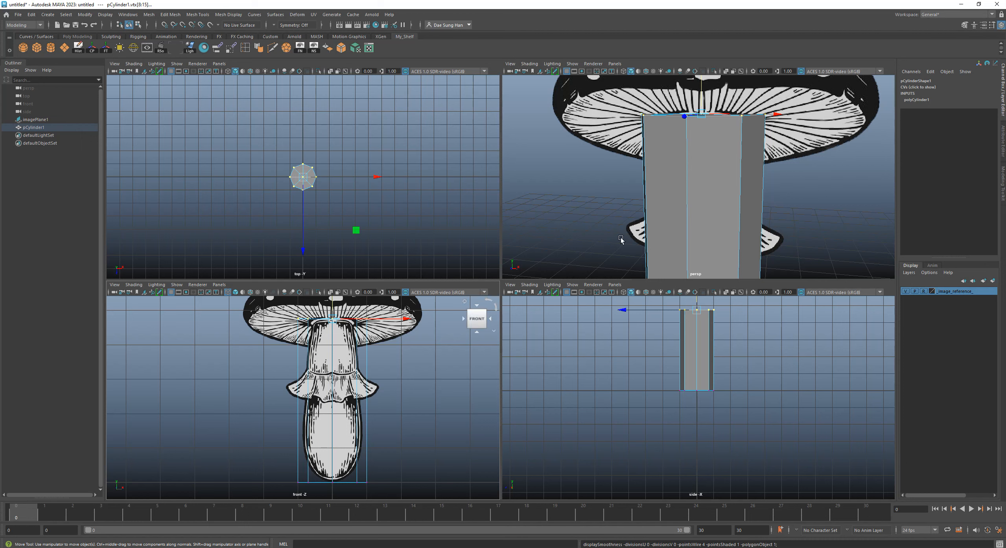
left_click_drag(622, 234, 675, 212, "alt")
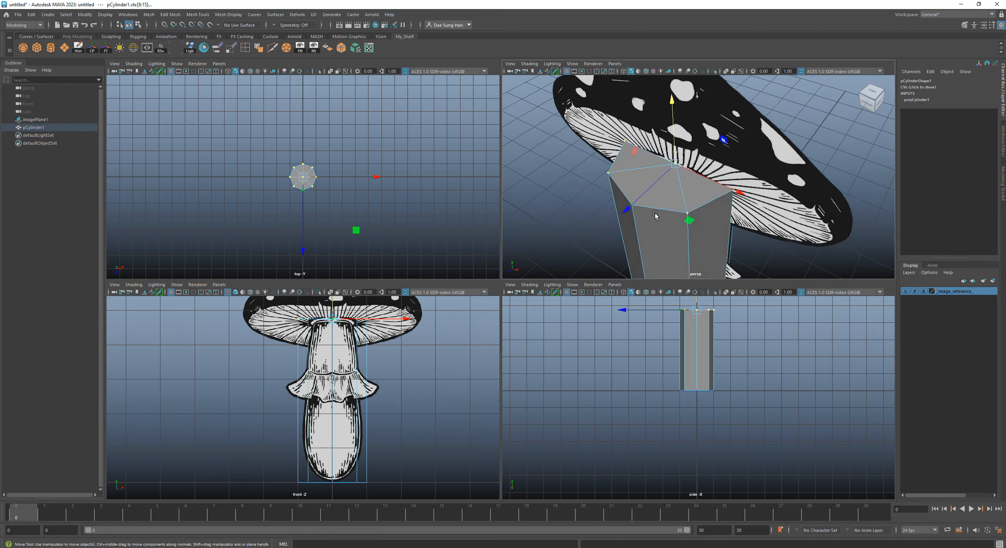
key("r")
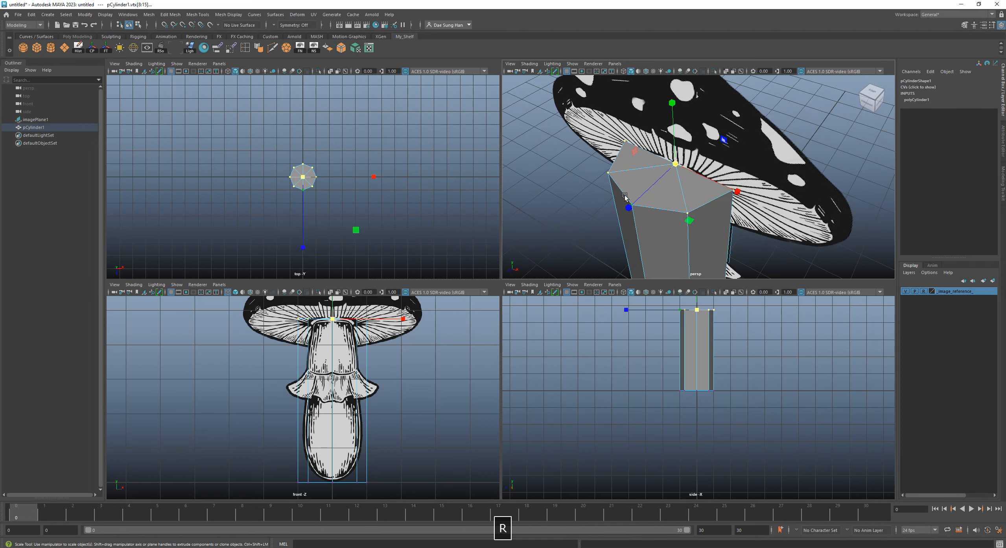
middle_click_drag(385, 337, 363, 378, "alt")
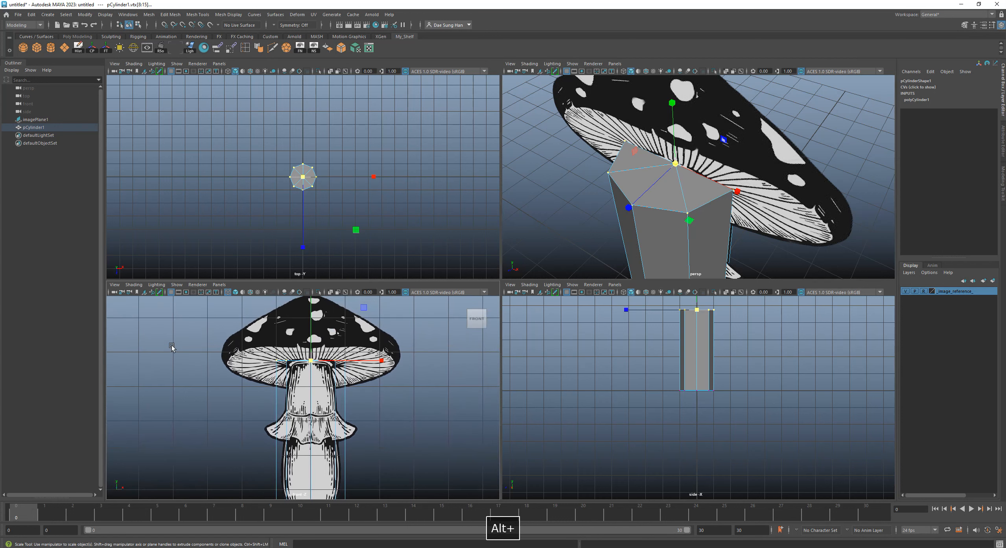
left_click(152, 322)
left_click_drag(151, 321, 448, 374)
left_click_drag(211, 332, 394, 373)
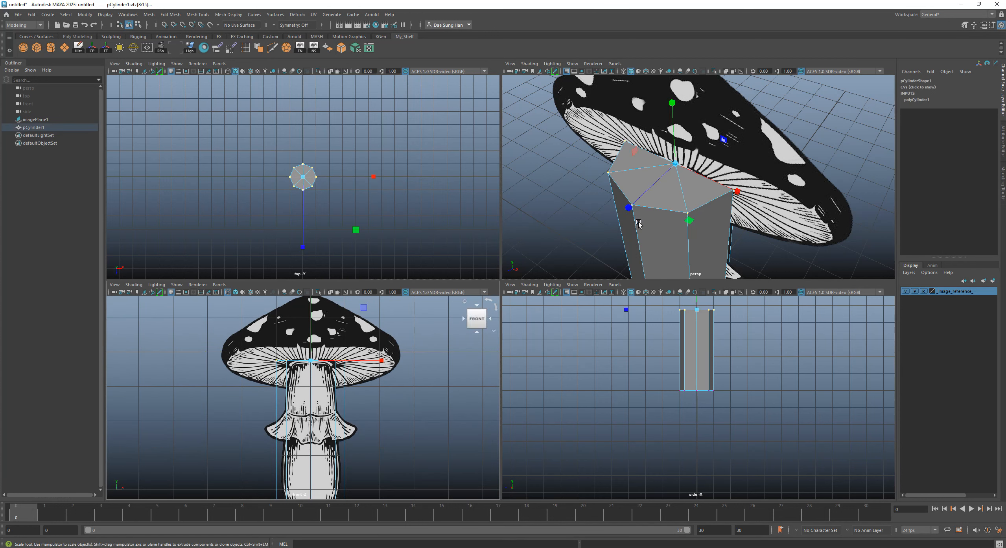
key("r")
left_click_drag(681, 157, 632, 176)
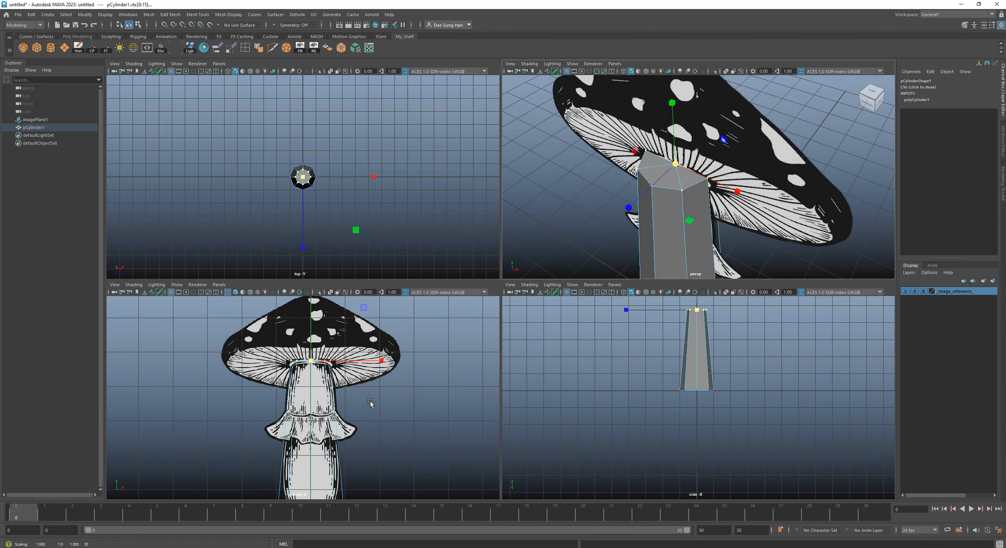
- Undo the last scaling and scale the top vertices uniformly inward again to match the reference stem's width
middle_click_drag(358, 375, 367, 341, "alt")
key("ctrl+z")
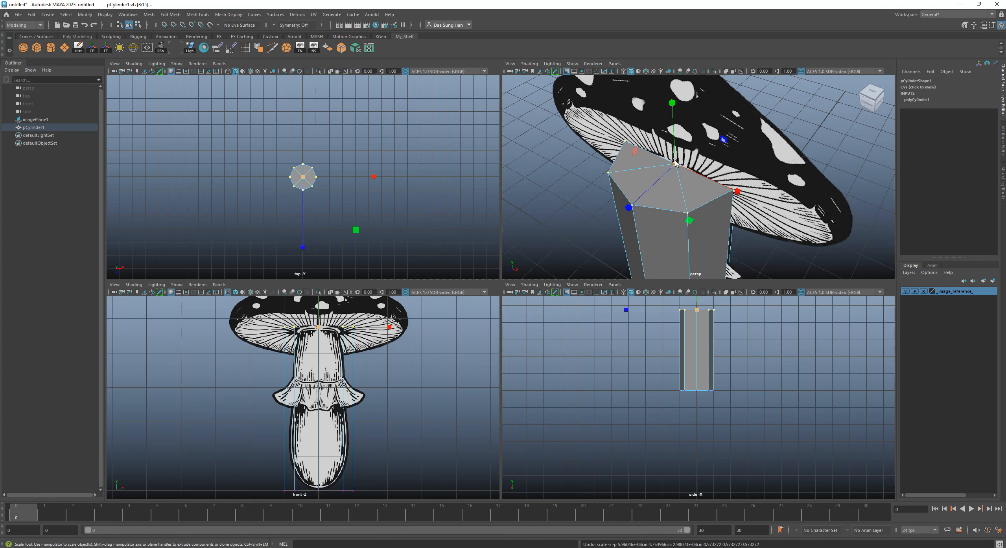
left_click_drag(675, 163, 638, 198)
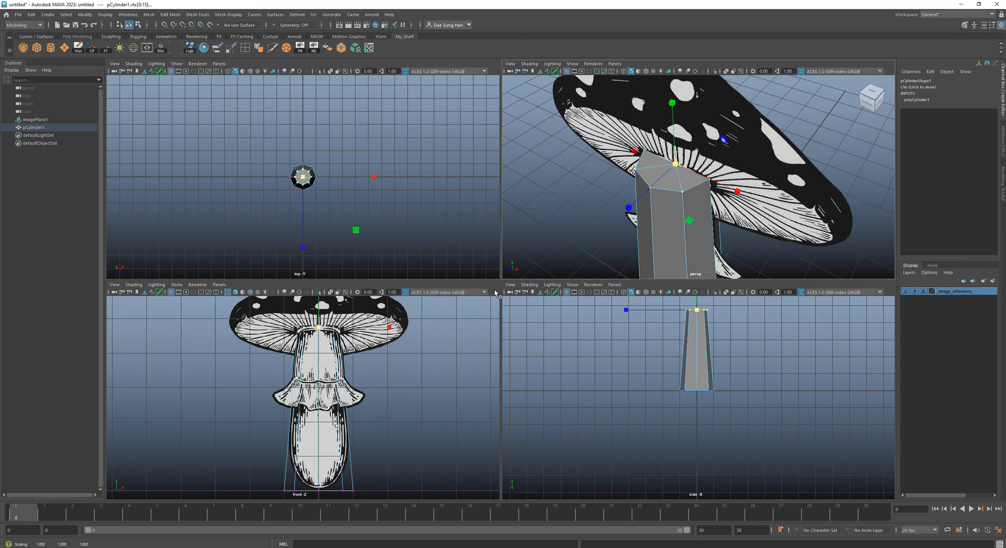
- Compare the stem's smoothed and unsmoothed top against the mushroom reference in the shaded front view
key("3")
right_click_drag(353, 366, 391, 423, "alt")
key("5")
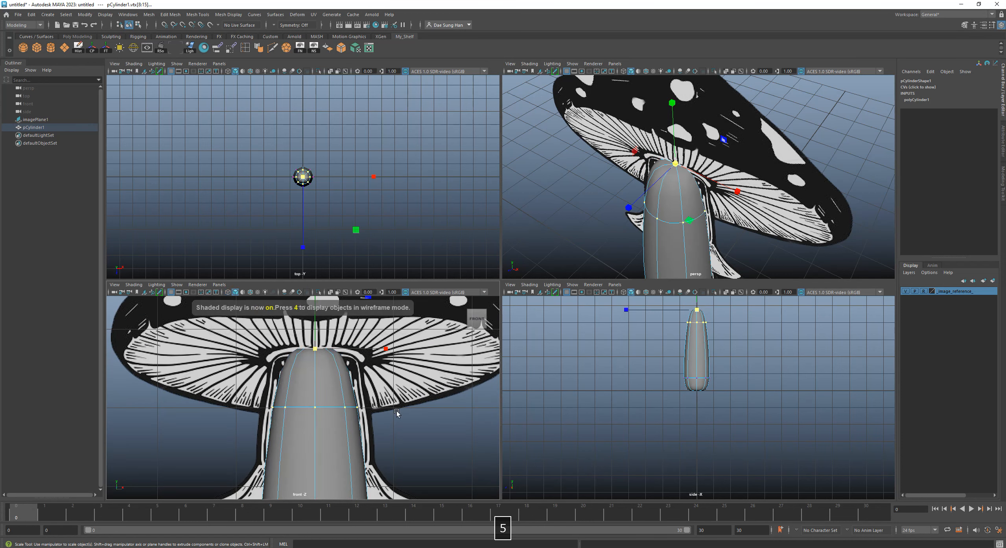
key("1")
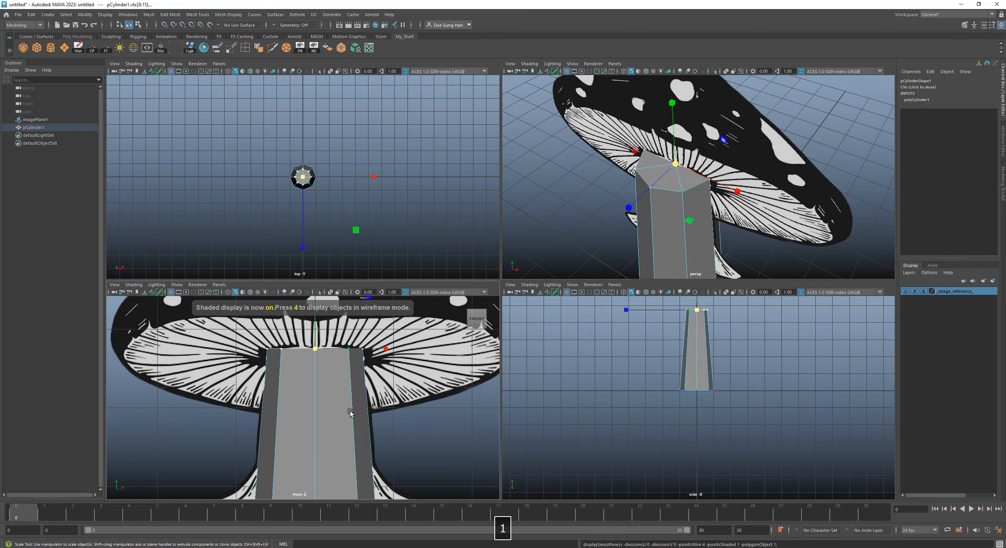
right_click_drag(414, 408, 380, 400, "alt")
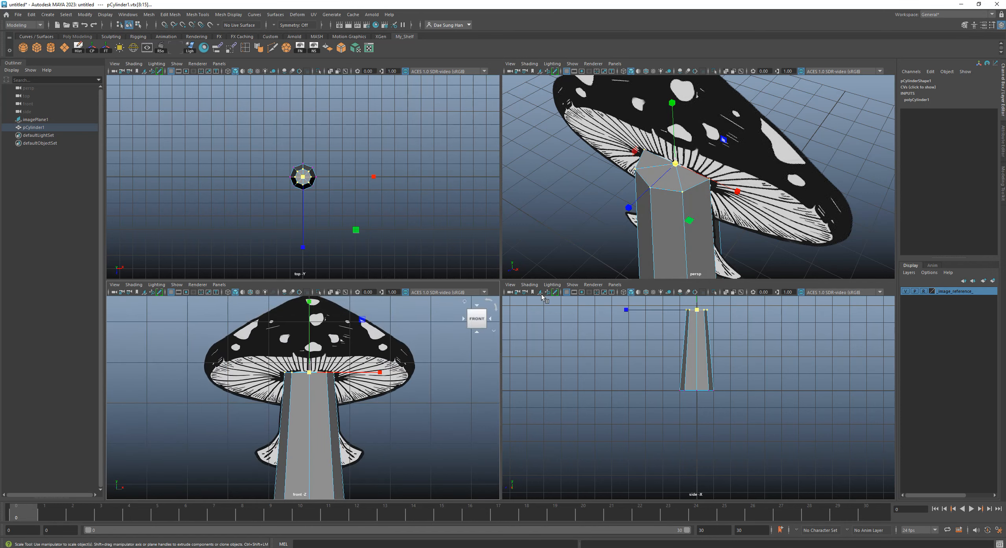
- Switch the cylinder to face selection in the perspective view and delete the four top cap faces nearest the front
left_click_drag(737, 208, 684, 199, "alt")
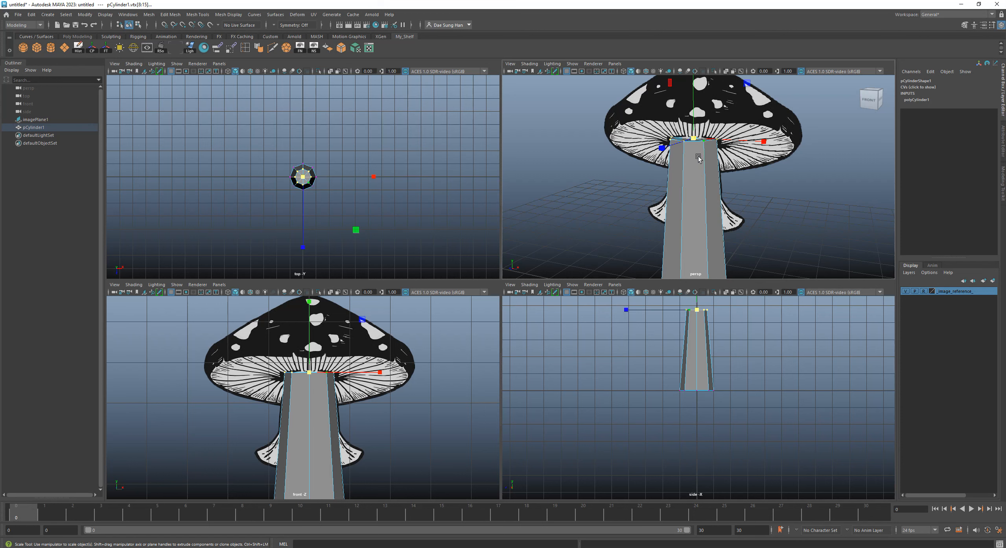
mouse_move(706, 175)
right_mouse_down("alt")
mouse_move(767, 173)
mouse_move(714, 189)
right_mouse_up("alt")
key("space")
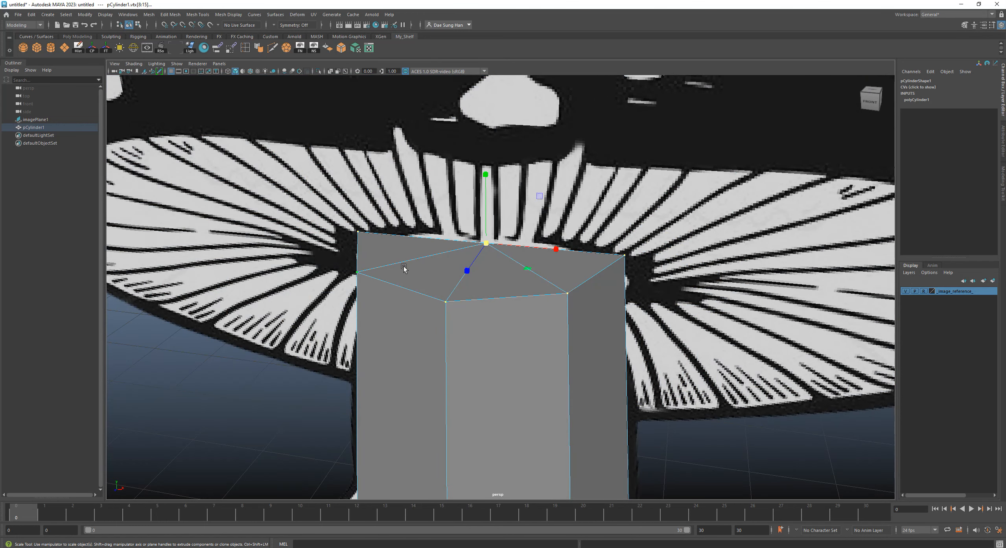
left_click_drag(600, 334, 544, 299, "alt")
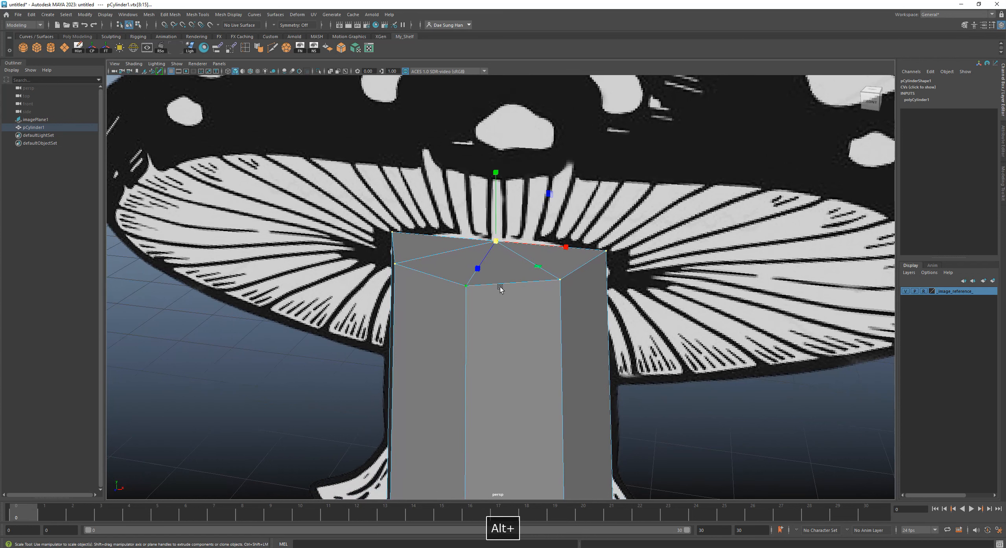
right_click_drag(503, 280, 502, 304)
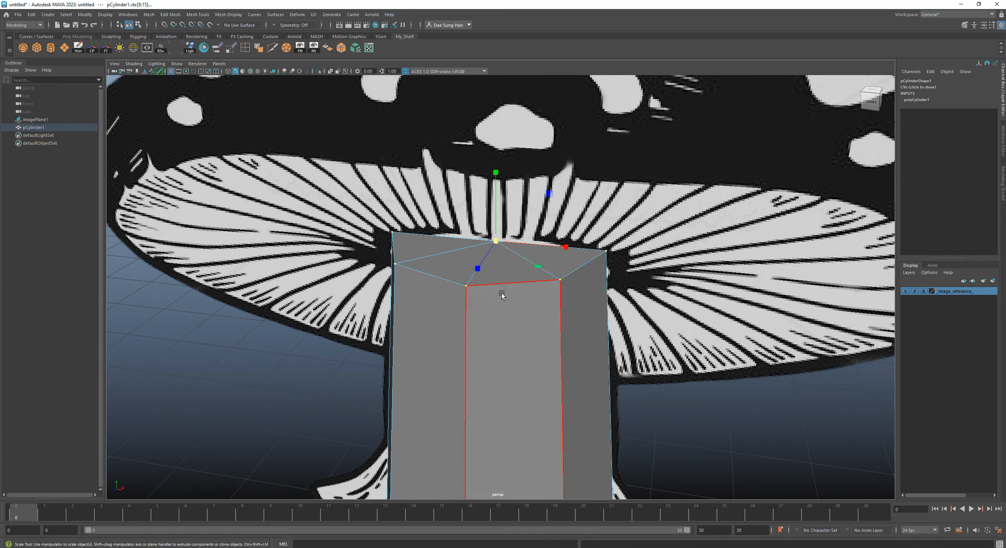
left_click(516, 275)
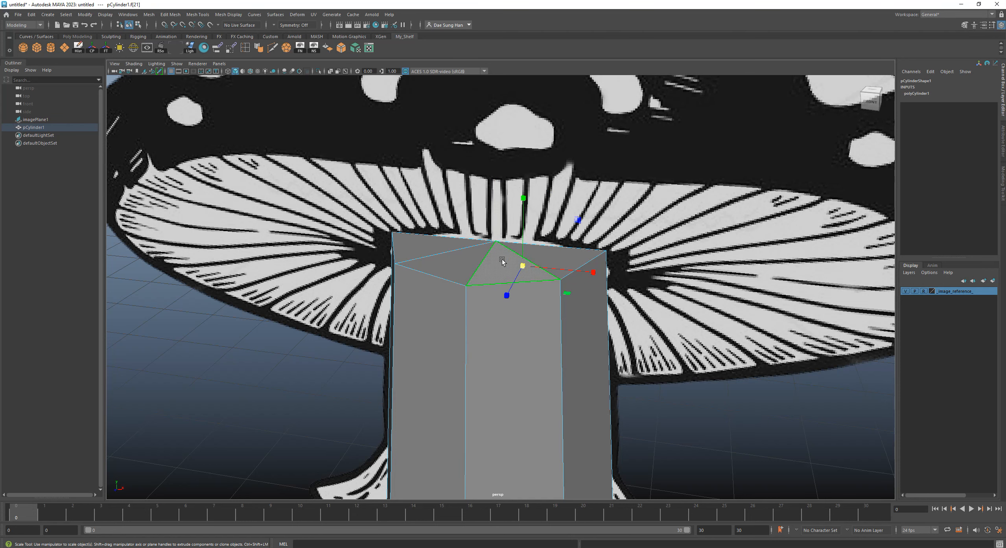
scroll(654, 341, "down", 3)
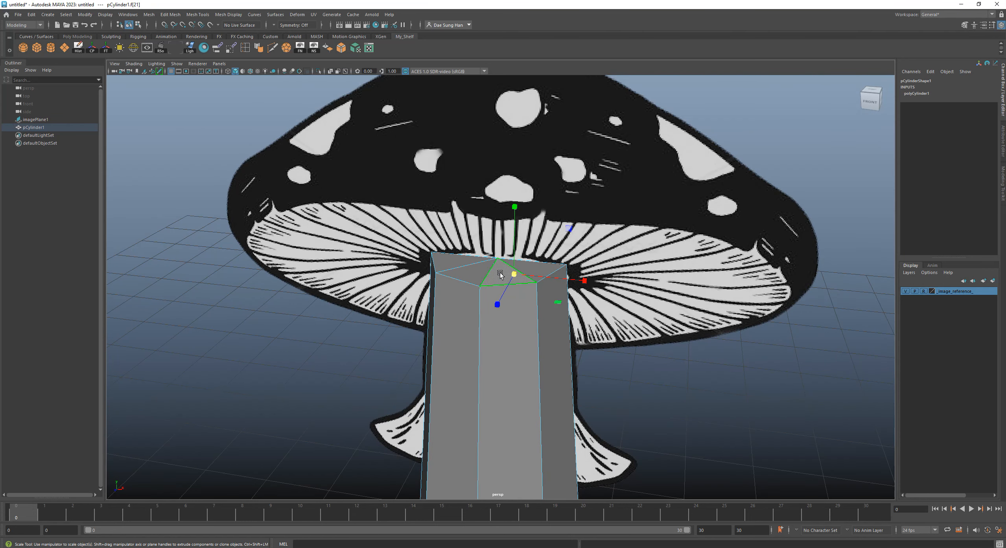
key("BackSpace")
left_click(476, 273)
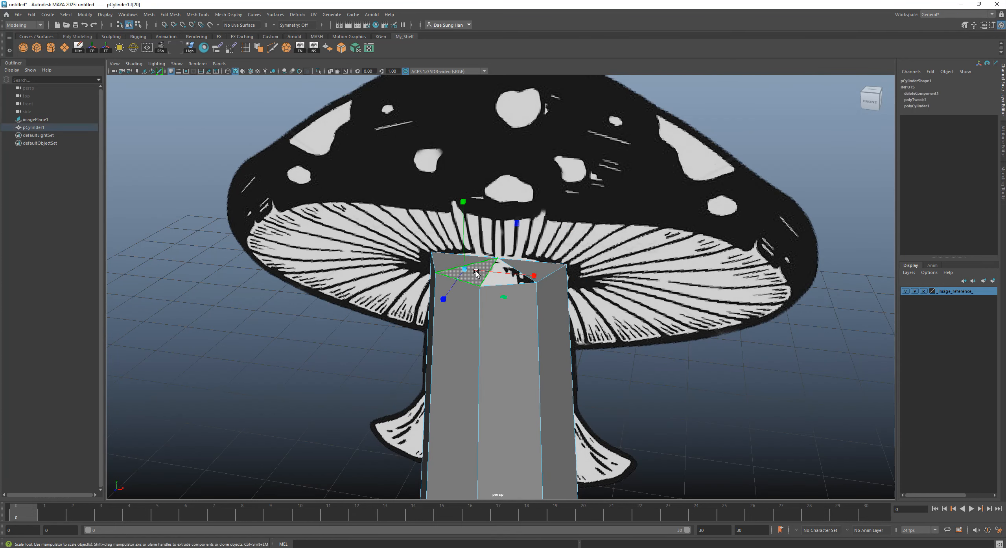
key("BackSpace")
left_click(462, 266)
key("BackSpace")
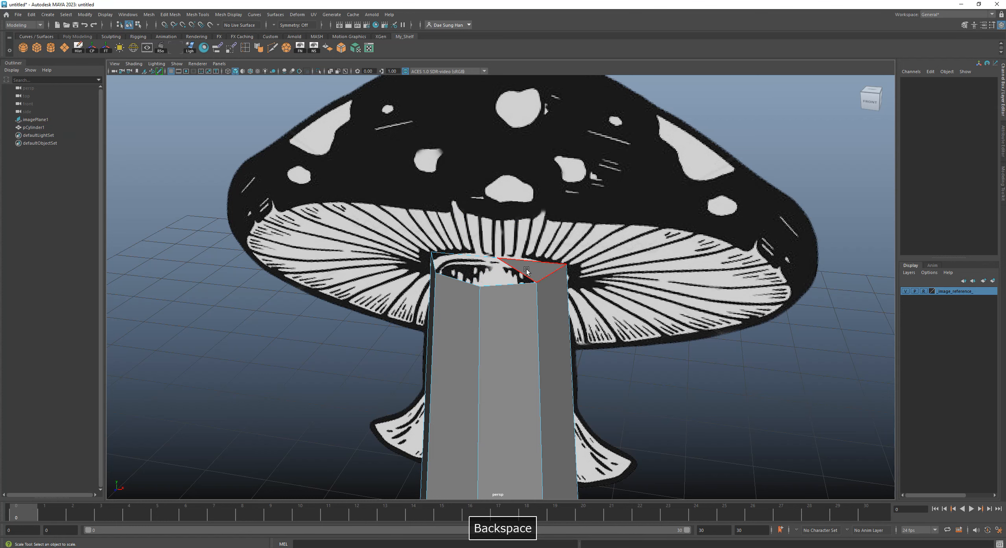
left_click(545, 273)
key("BackSpace")
- Delete the remaining four triangular cap faces at the back so the cylinder's top is open
left_click_drag(544, 273, 425, 344, "alt")
left_click(427, 319)
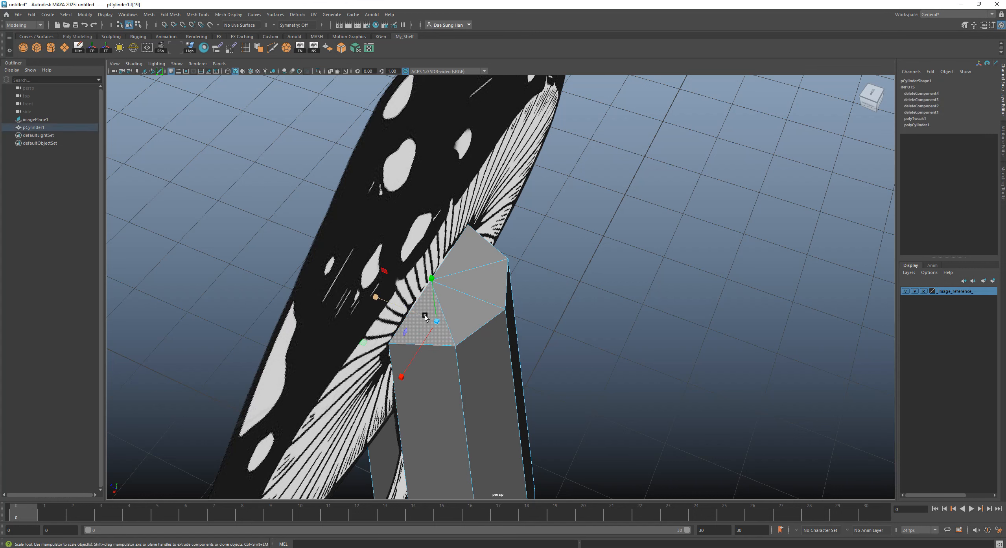
key("BackSpace")
left_click(465, 311)
key("BackSpace")
left_click(478, 285)
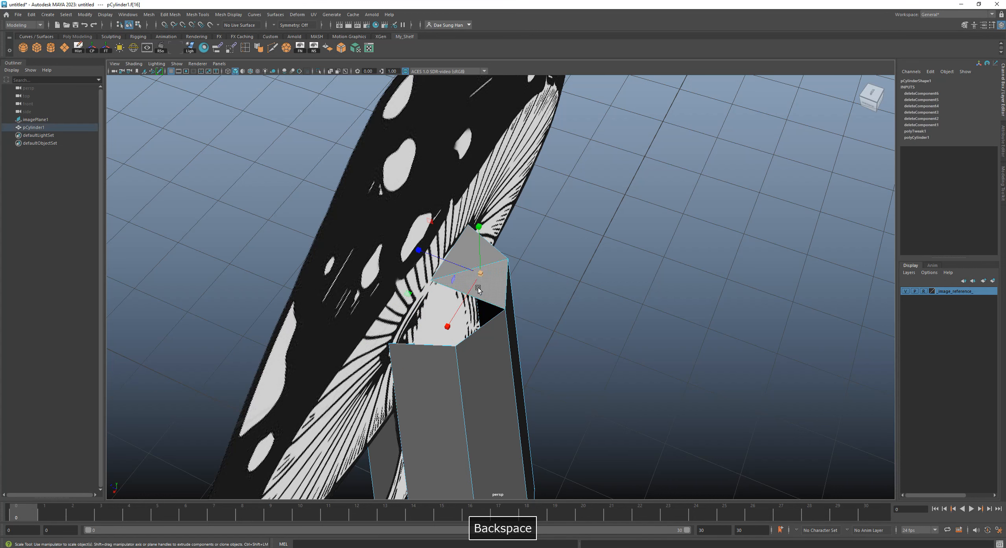
key("BackSpace")
left_click(473, 243)
key("BackSpace")
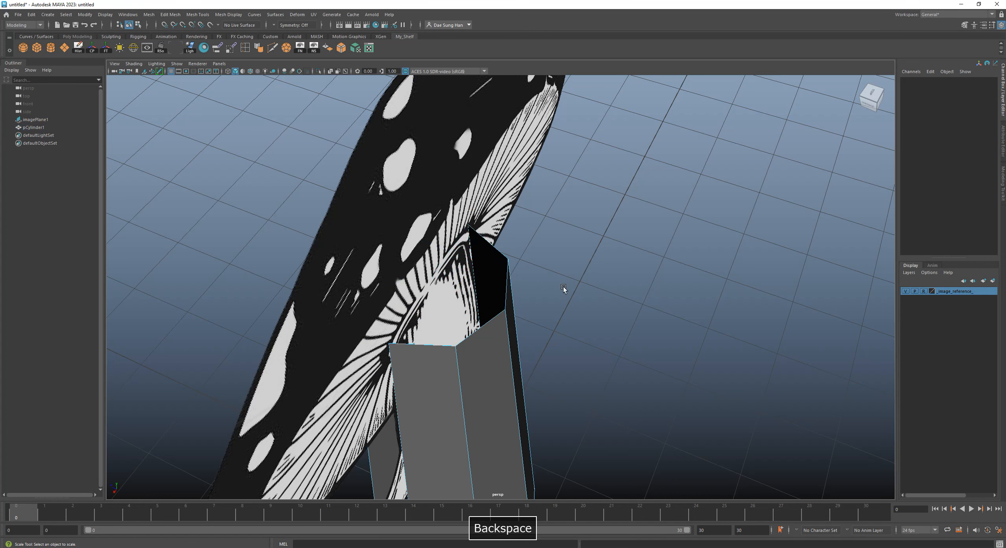
- Examine the open-topped stem from several angles and check its unsmoothed form against the reference in front view
scroll(564, 287, "down", 5)
left_click_drag(524, 393, 509, 316, "alt")
left_click_drag(479, 193, 588, 306, "alt")
key("1")
mouse_move(618, 302)
middle_mouse_down("alt")
mouse_move(628, 273)
mouse_move(641, 272)
mouse_move(614, 286)
middle_mouse_up("alt")
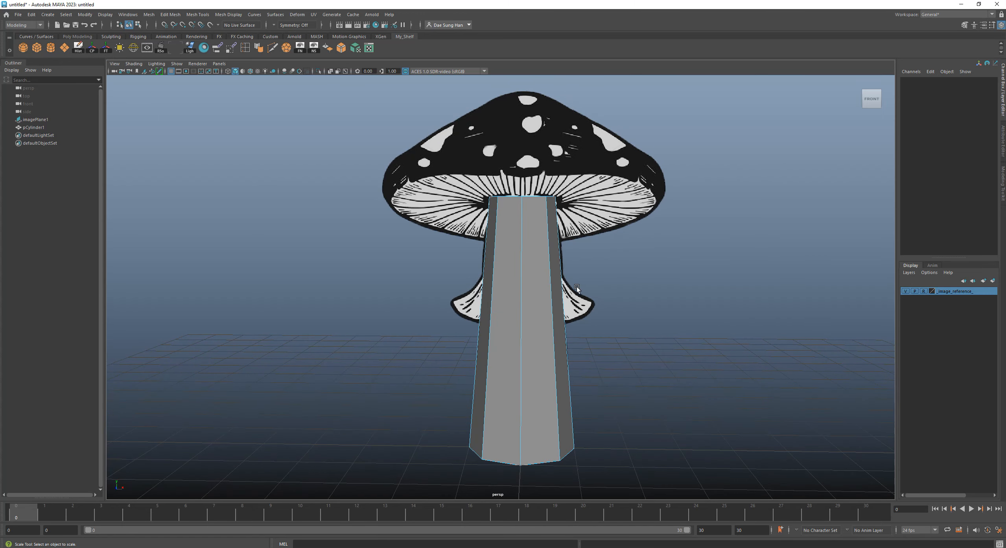
key("space")
key("3")
left_click(393, 431)
key("1")
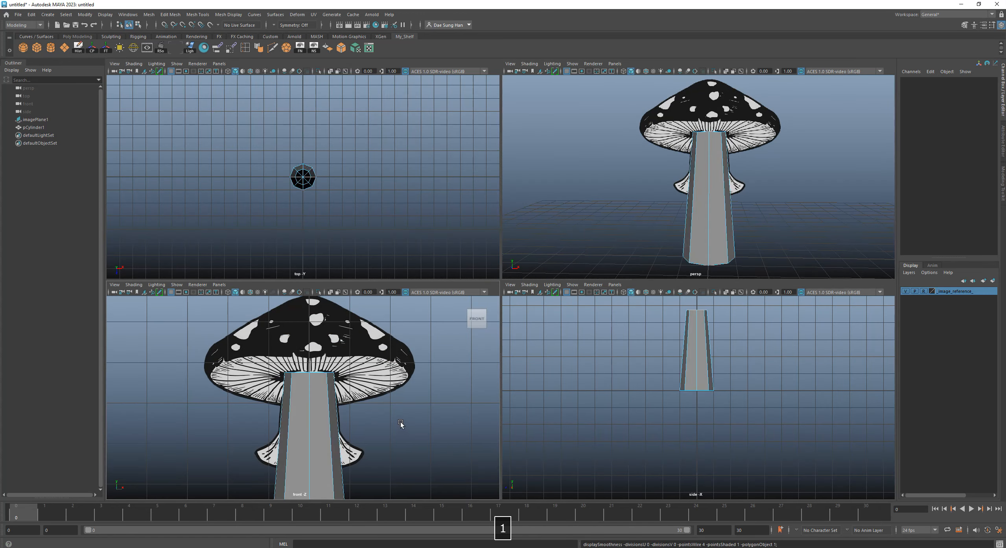
- Enlarge the shaded front view, return the cylinder to object selection and start the Insert Edge Loop tool
key("4")
right_click_drag(396, 417, 410, 378, "alt")
key("space")
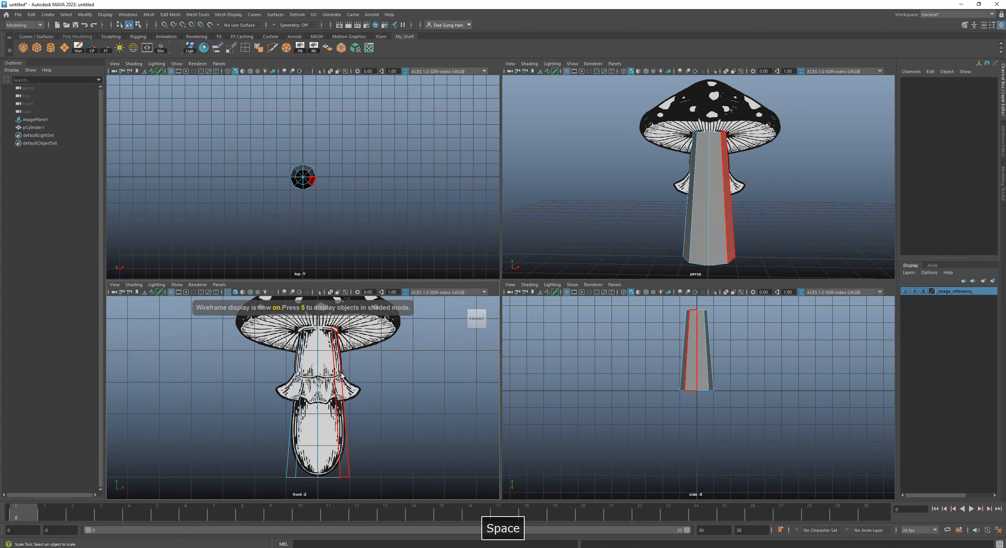
key("5")
right_click_drag(550, 276, 586, 244)
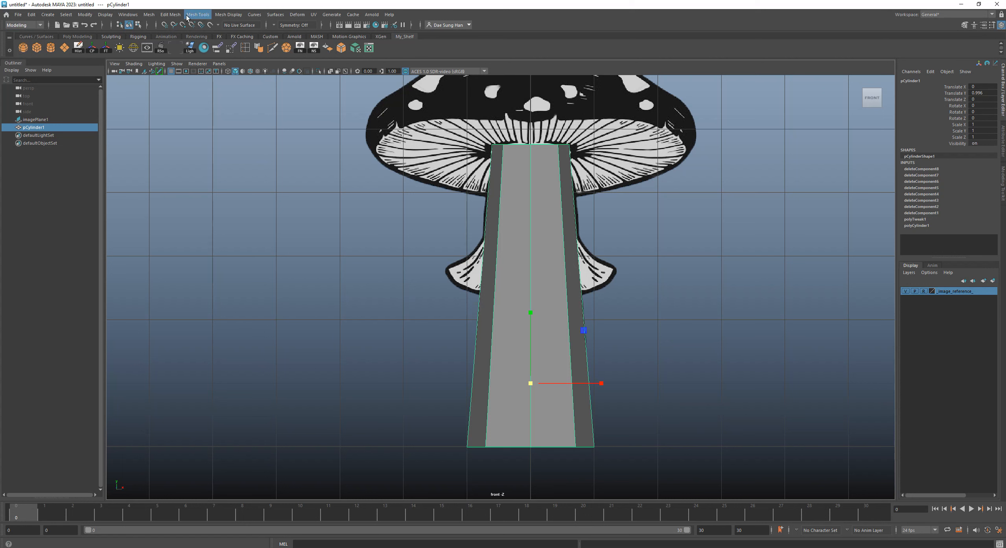
left_click(174, 18)
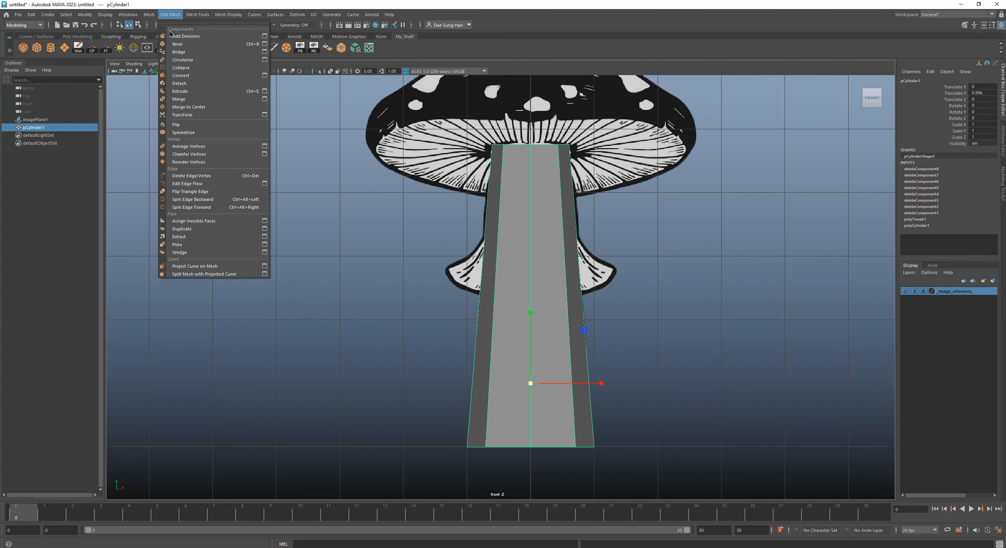
mouse_move(203, 15)
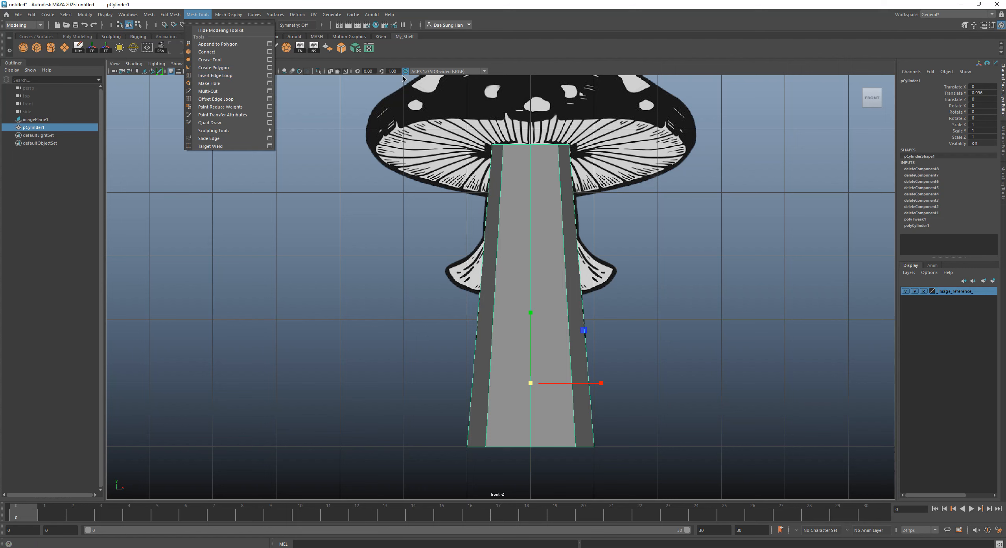
left_click(436, 46)
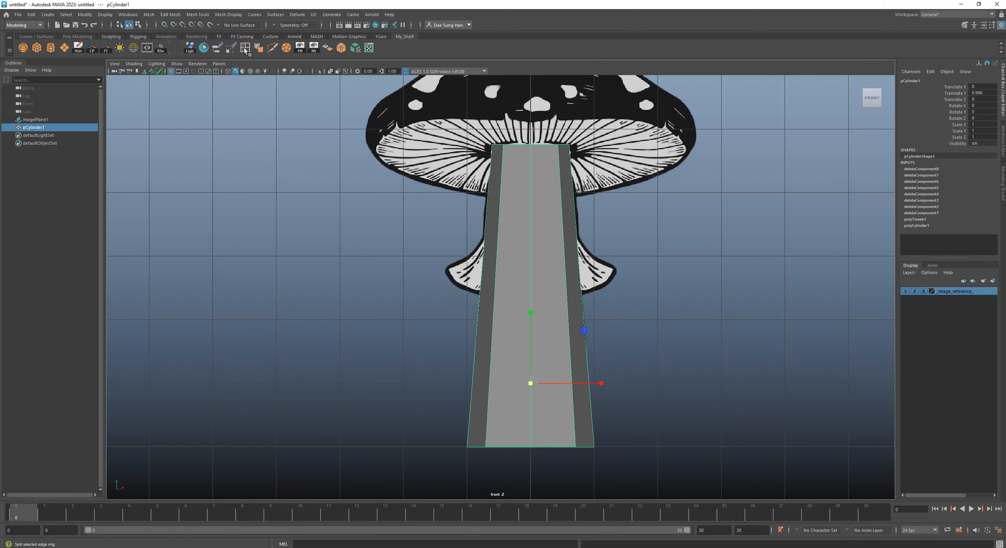
left_click(197, 14)
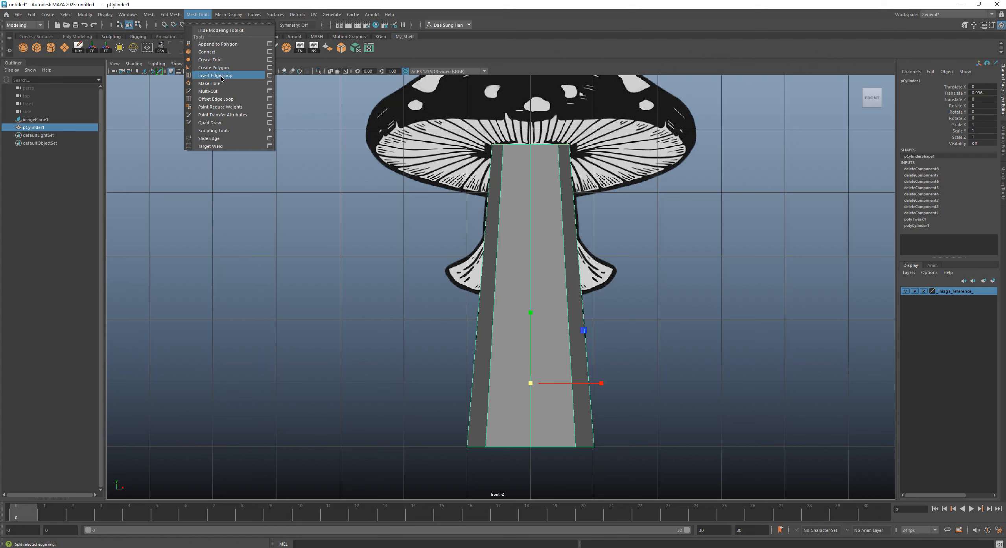
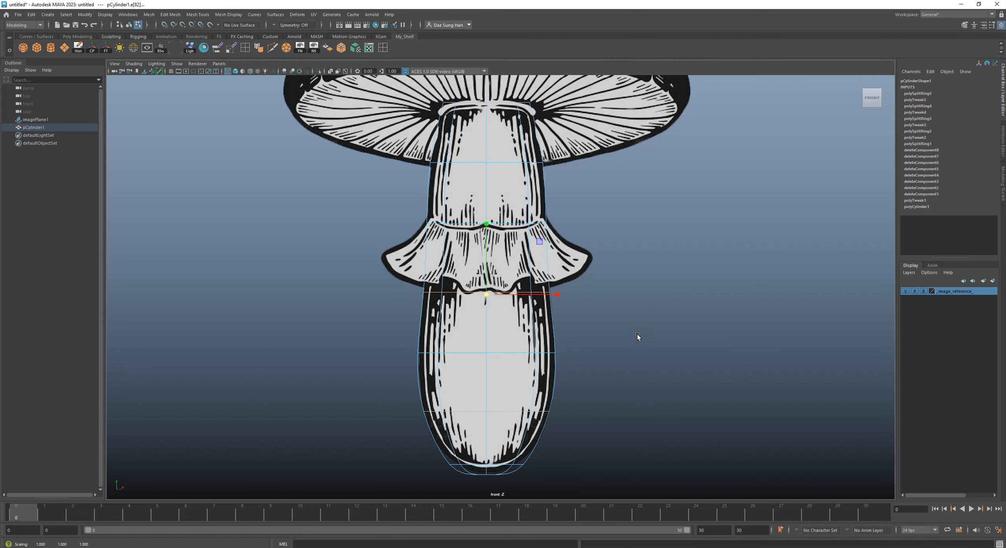
- Select the edge loops beneath the cap and at the skirt's top edge and scale them to fit the reference stem's width
middle_click_drag(639, 338, 610, 410, "alt")
right_click_drag(610, 410, 683, 423, "alt")
middle_click_drag(536, 354, 666, 287, "alt")
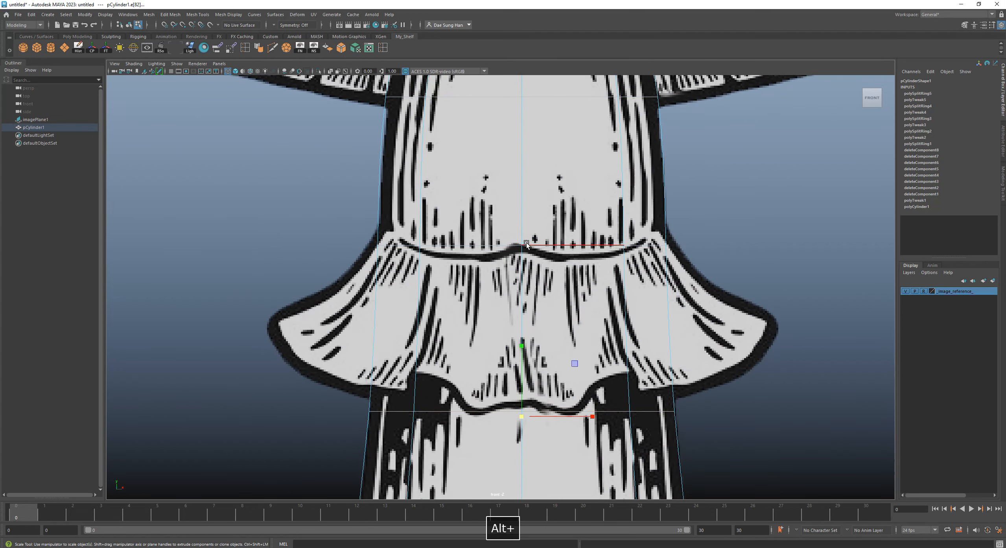
middle_click_drag(619, 207, 603, 367, "alt")
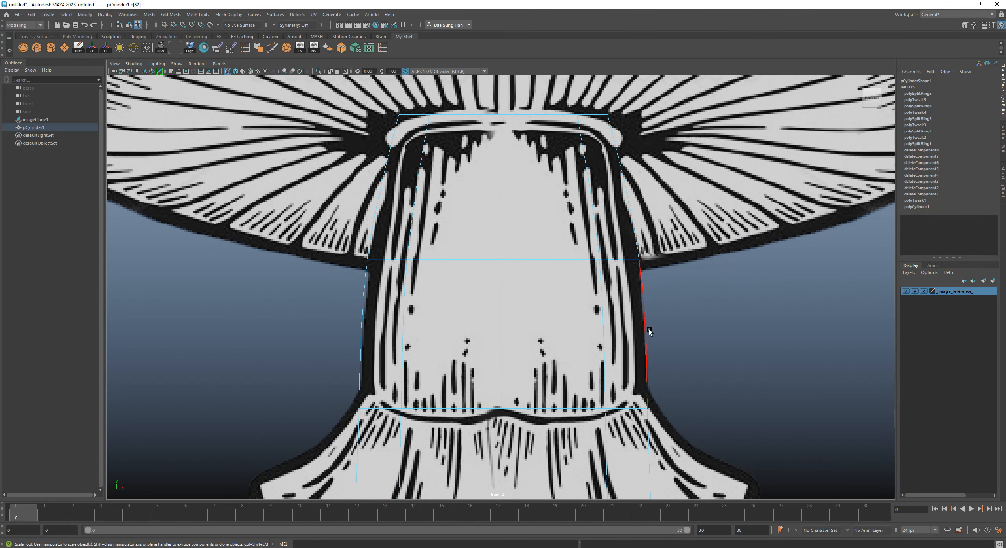
double_click(557, 260)
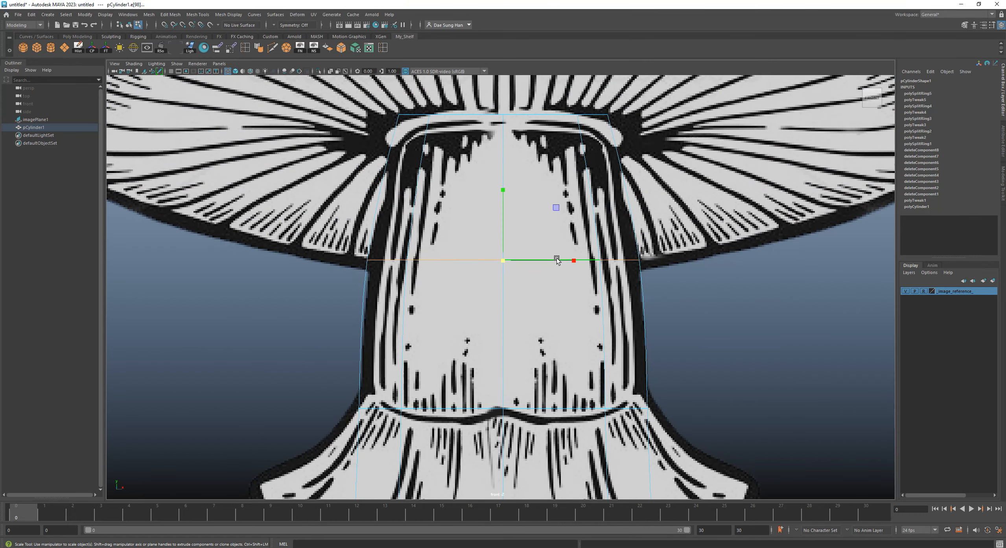
left_click(499, 262)
middle_click_drag(508, 370, 497, 292, "alt")
double_click(542, 329)
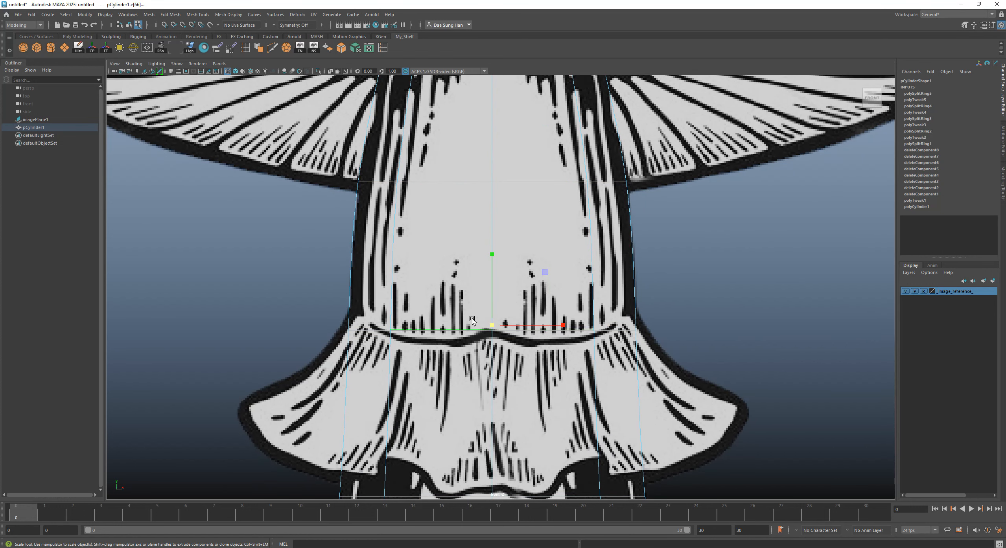
left_click_drag(492, 326, 487, 328)
- Turn on shaded display in the front view and extrude the border edge loop around the stem's open top
key("5")
right_click_drag(487, 328, 440, 327, "alt")
mouse_move(497, 118)
middle_mouse_down("alt")
mouse_move(475, 361)
mouse_move(477, 219)
middle_mouse_up("alt")
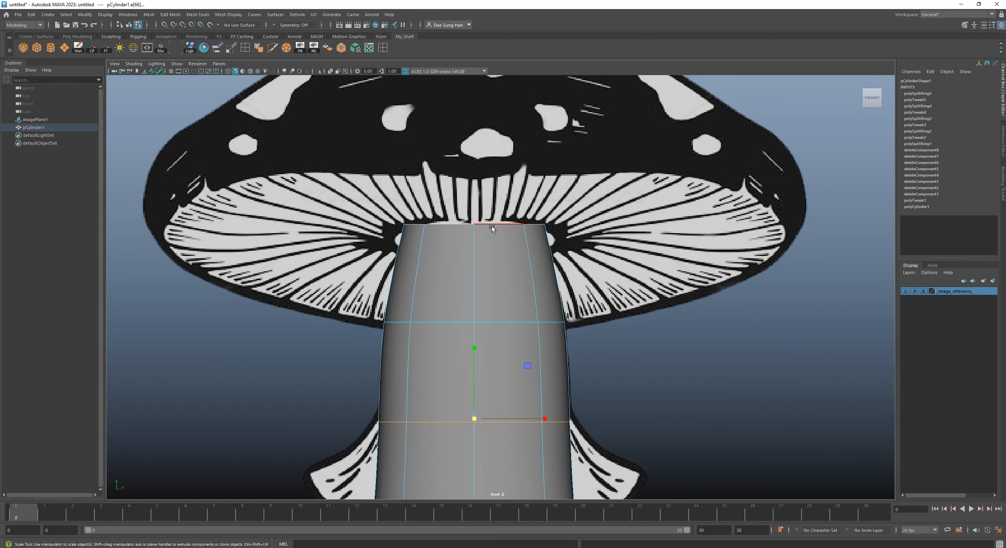
double_click(492, 225)
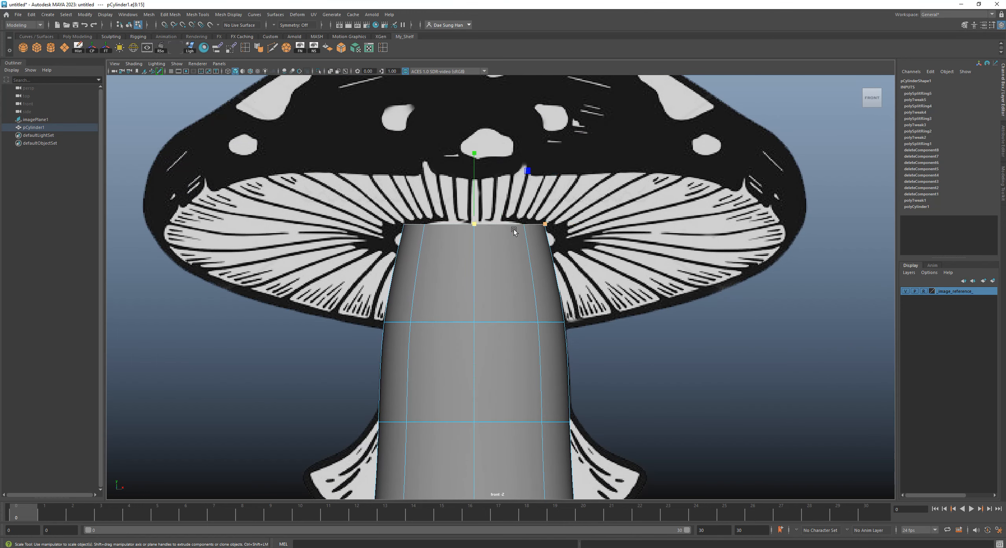
key("space")
key("space")
left_click_drag(421, 253, 538, 263, "alt")
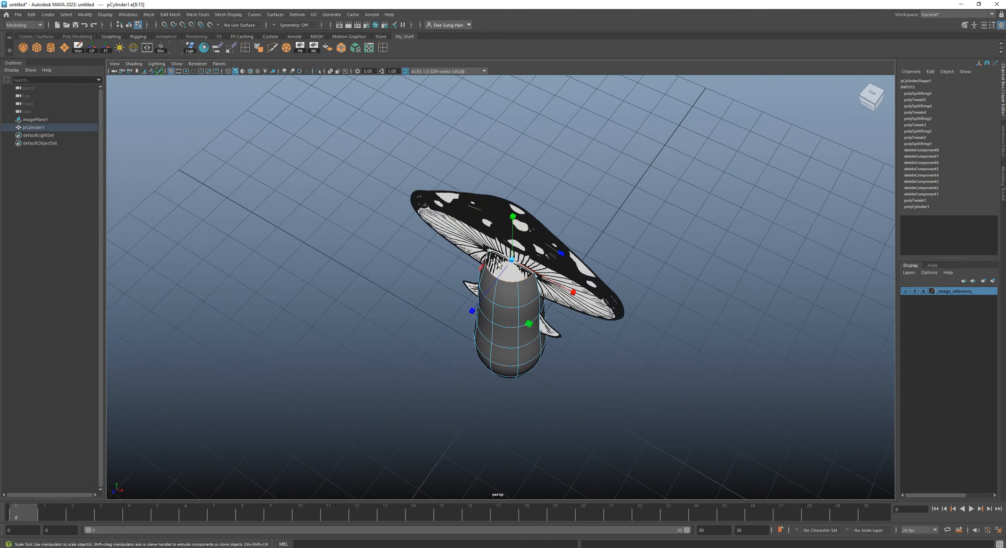
left_click_drag(500, 308, 641, 305, "alt")
right_click_drag(636, 302, 633, 325, "shift")
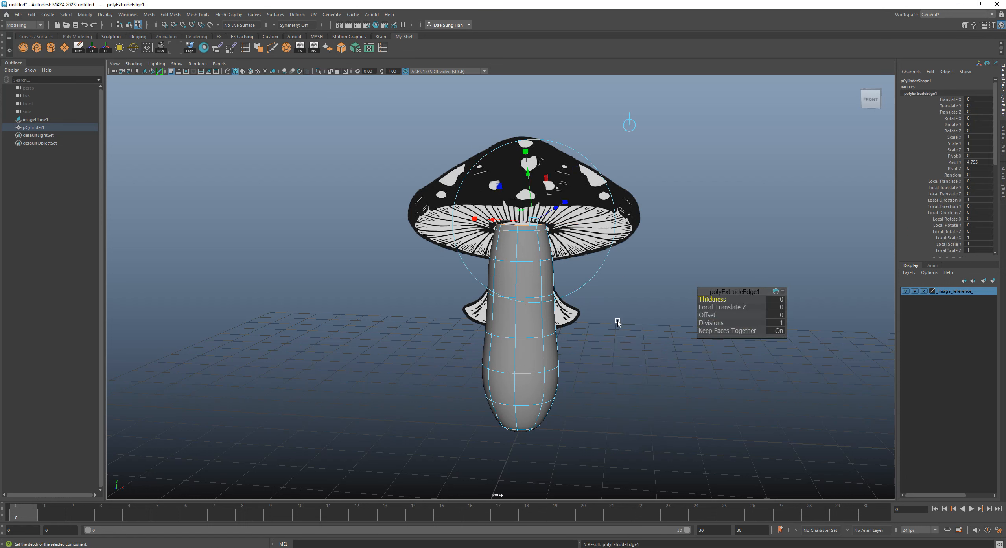
left_click_drag(630, 282, 580, 365, "alt")
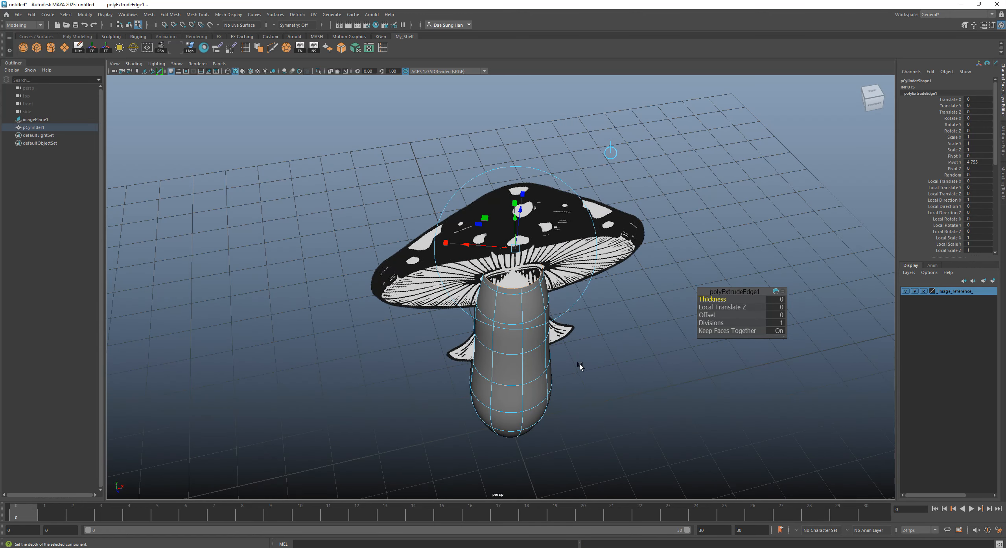
- Scale the extruded top edges outward in the horizontal plane to about the width of the reference cap
key("r")
left_click_drag(536, 270, 566, 220, "alt")
left_click(516, 181, "ctrl")
left_click_drag(516, 250, 679, 179)
left_click_drag(540, 228, 511, 220, "alt")
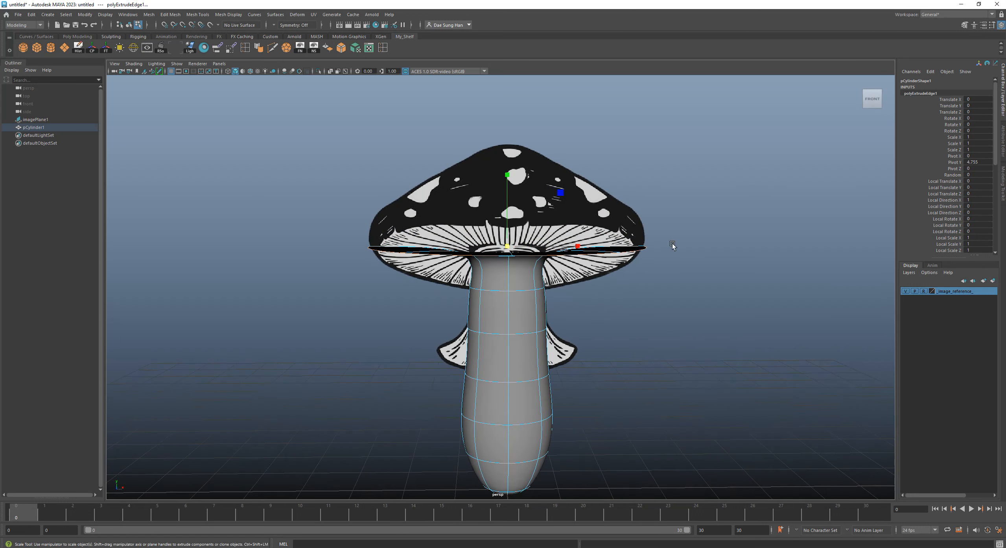
- Adjust the height of the extruded outer edge ring vertically until it lines up with the reference cap's rim
key("w")
left_click_drag(658, 240, 550, 201, "alt")
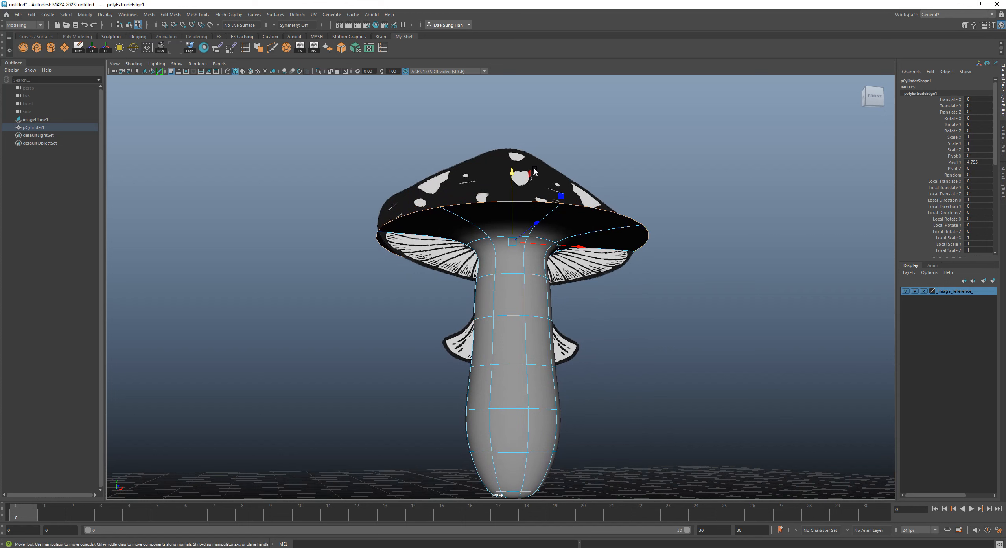
left_click_drag(512, 173, 514, 182)
left_click_drag(606, 248, 491, 236, "alt")
middle_click_drag(492, 236, 489, 250, "alt")
right_click_drag(490, 250, 465, 260, "alt")
left_click_drag(465, 260, 474, 274, "alt")
right_click_drag(474, 274, 463, 278, "alt")
left_click_drag(463, 280, 466, 286, "alt")
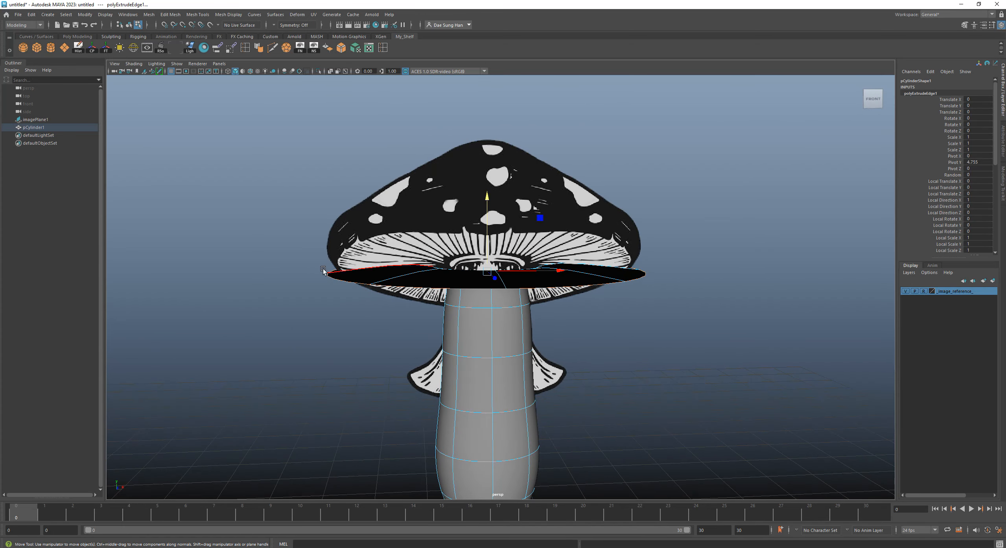
left_click_drag(661, 249, 651, 241, "alt")
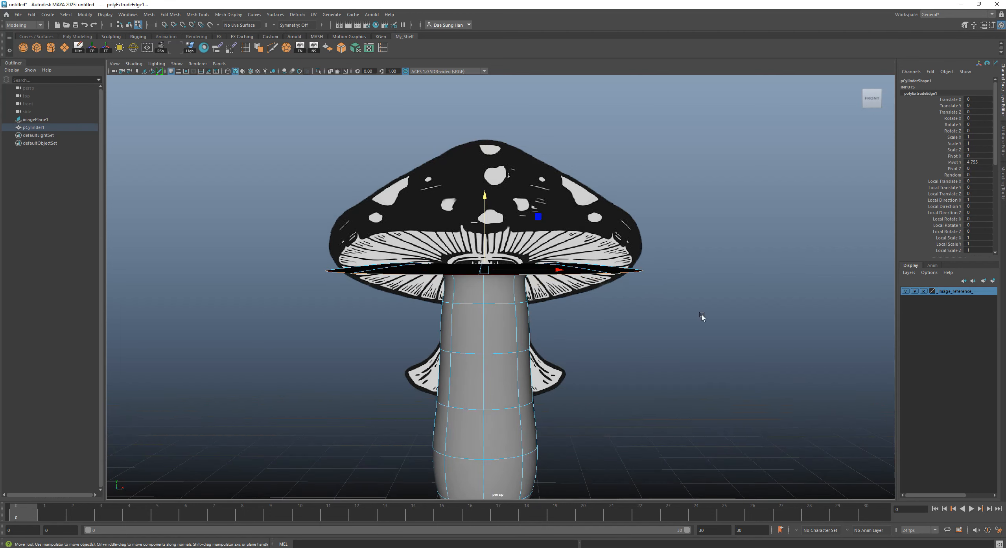
left_click_drag(630, 284, 625, 282, "alt")
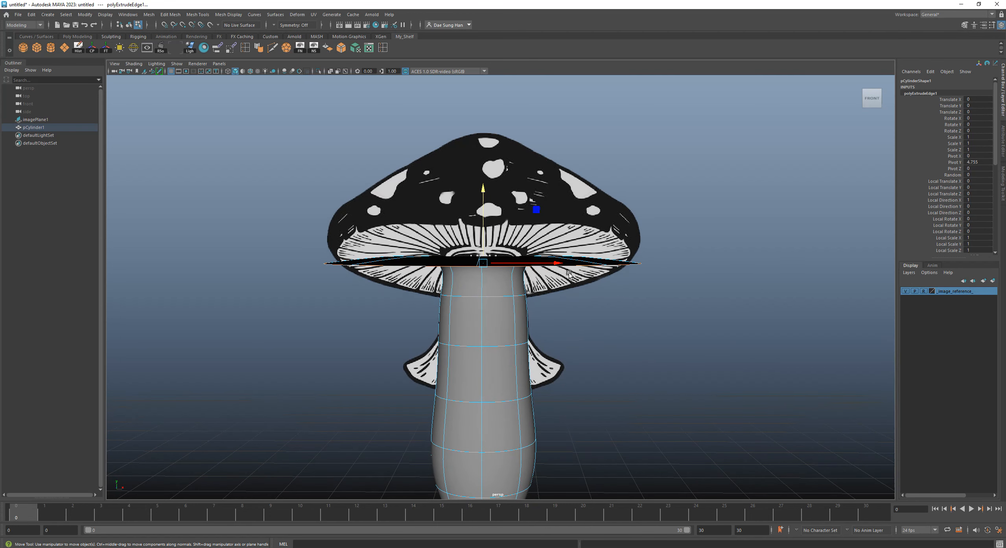
left_click_drag(484, 190, 485, 177)
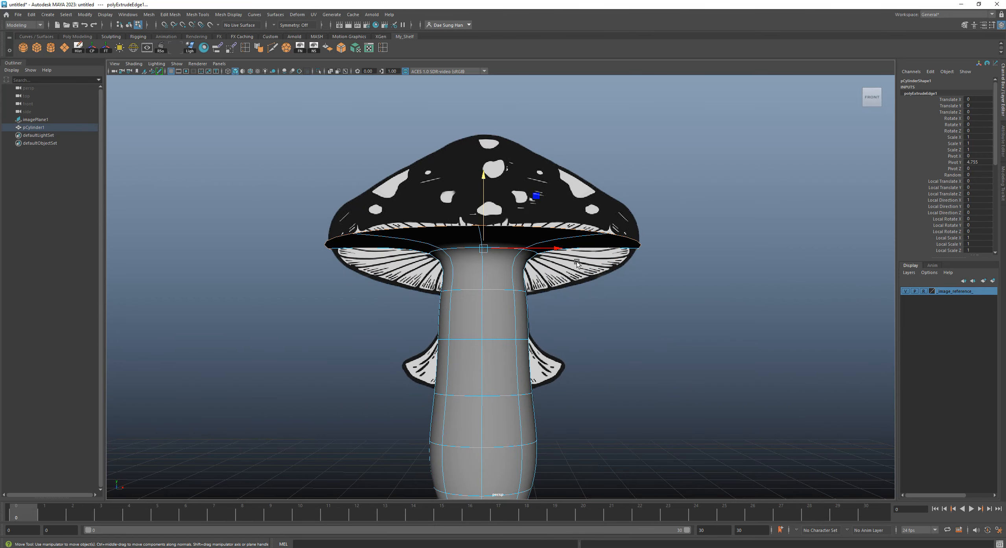
left_click_drag(578, 264, 550, 268, "alt")
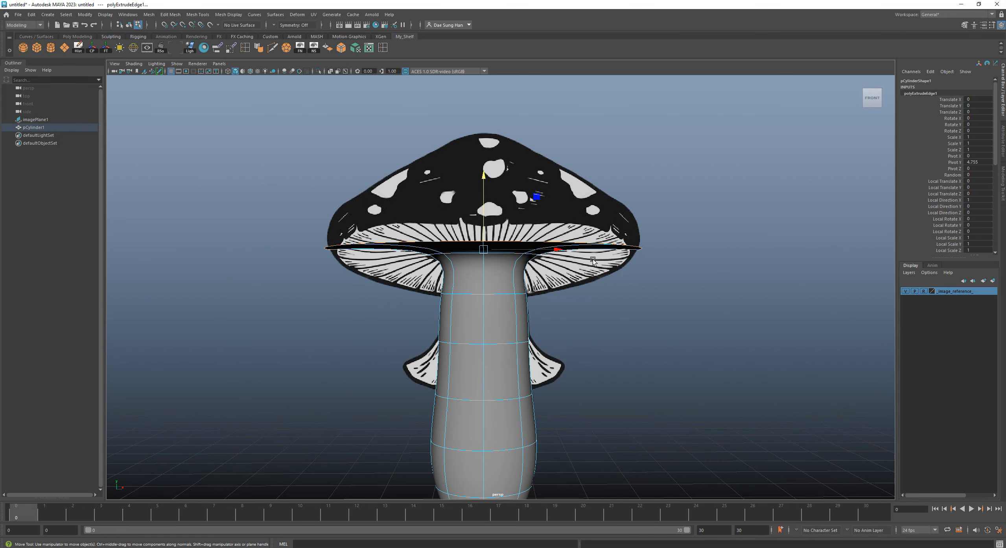
- Scale the outer edge ring uniformly inward so it sits slightly inside the reference cap's width
left_click_drag(592, 234, 544, 219, "alt")
key("r")
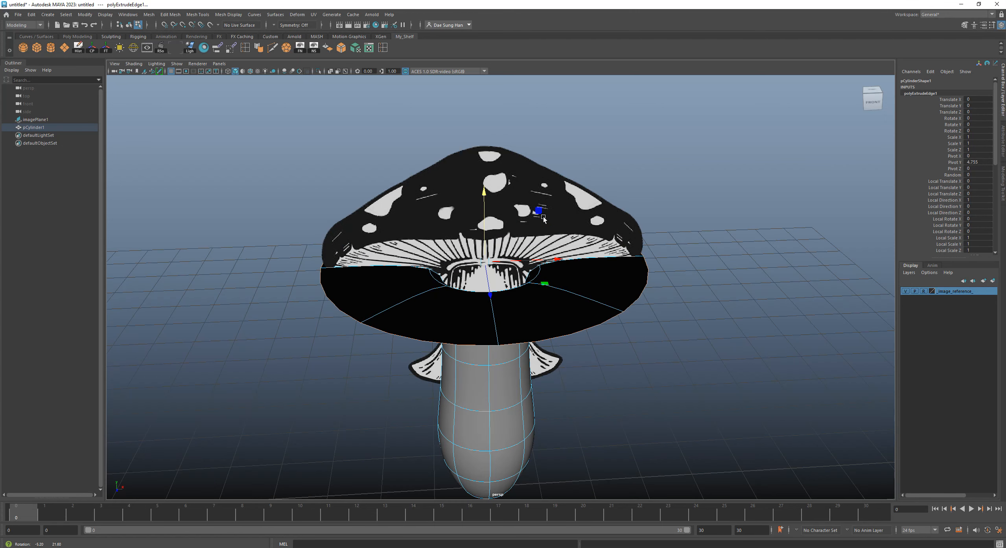
key("r")
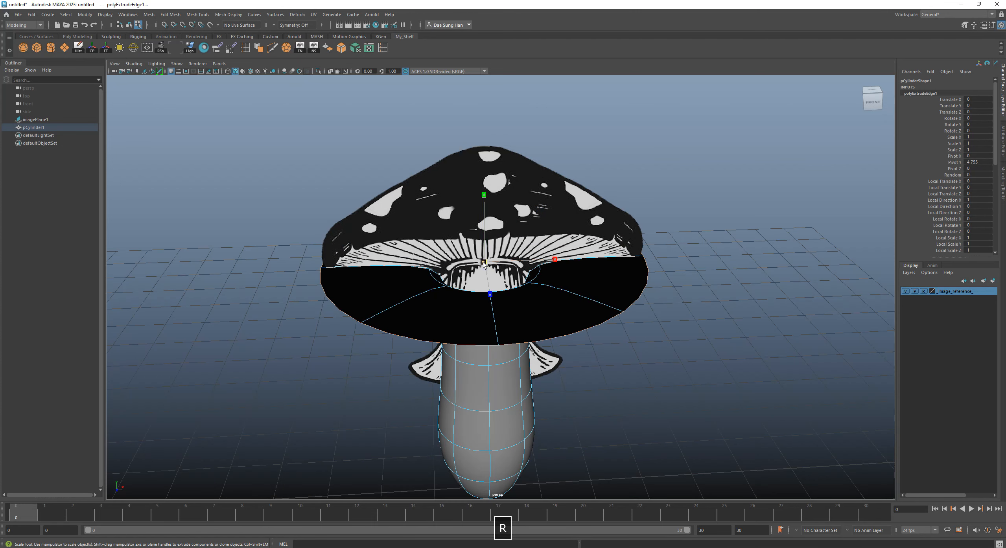
left_click_drag(483, 263, 481, 290, "alt")
mouse_move(487, 255)
left_mouse_down("alt")
mouse_move(471, 269)
mouse_move(476, 260)
left_mouse_up("alt")
left_click_drag(571, 285, 598, 269, "alt")
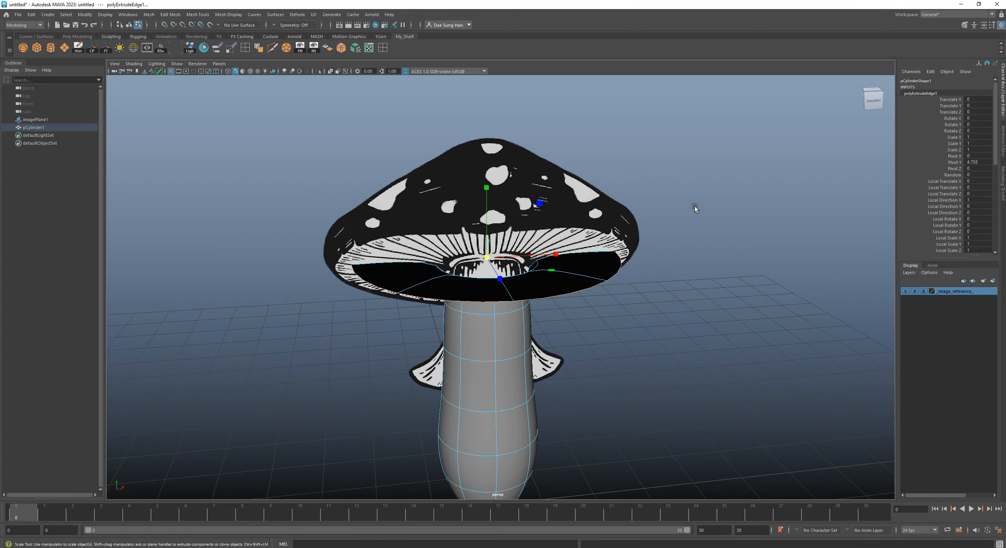
- Extrude the cap's outer edge ring and scale the new edges outward to about the reference cap's width
right_click_drag(695, 204, 700, 225, "shift")
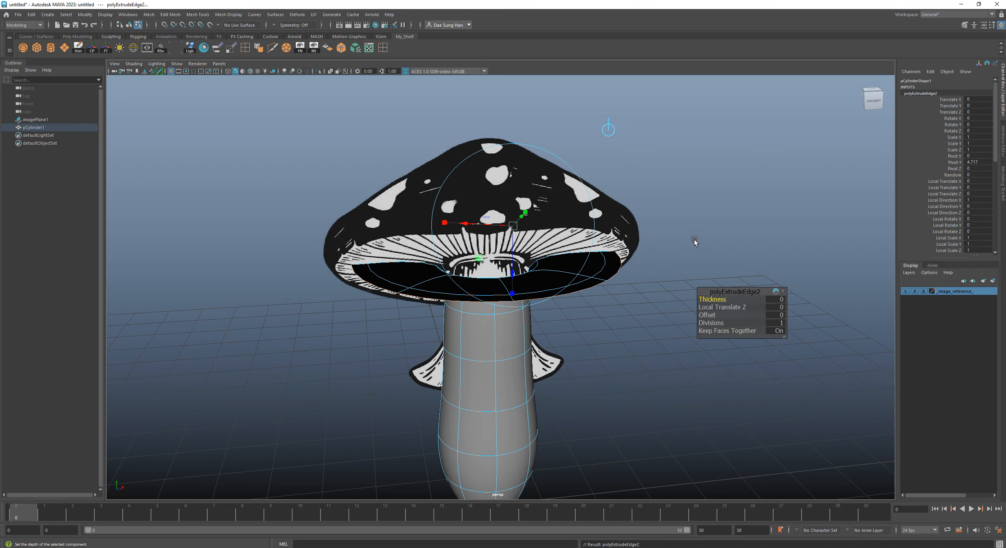
key("r")
left_click_drag(694, 241, 649, 261, "alt")
left_click_drag(481, 264, 501, 263)
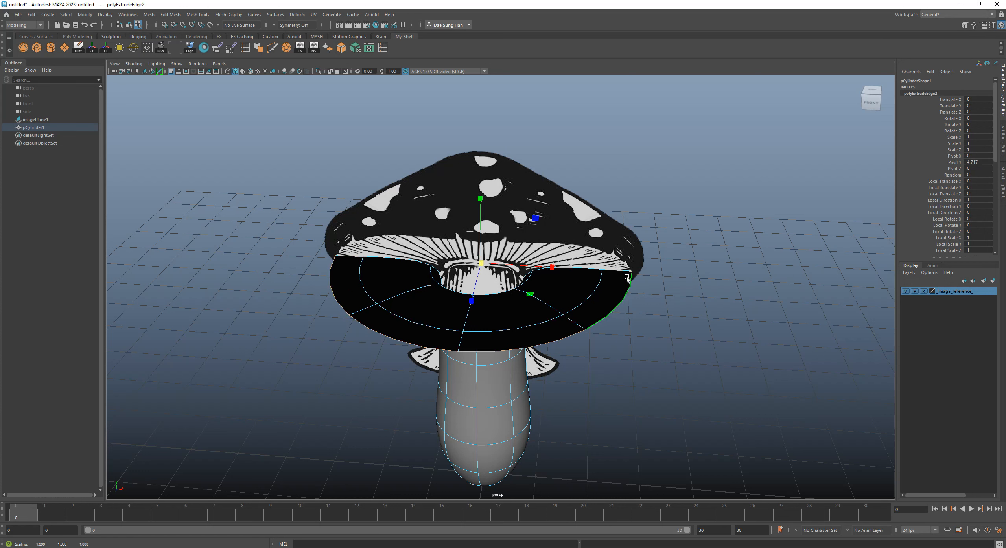
- Lower the new outer edge ring slightly so the cap's underside slopes down toward the rim
left_click_drag(412, 324, 405, 272, "alt")
key("w")
left_click_drag(482, 180, 482, 189)
left_click_drag(551, 271, 579, 242, "alt")
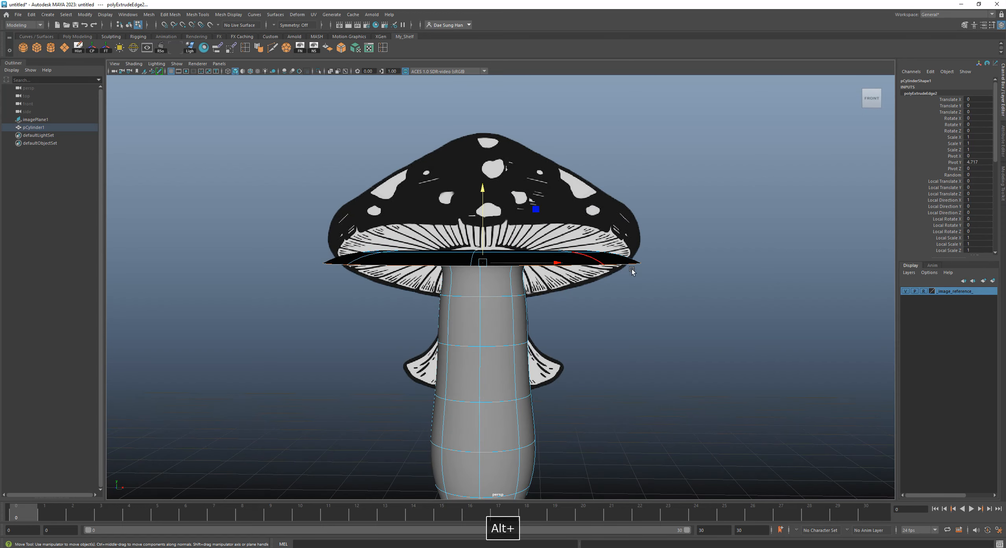
left_click_drag(624, 266, 676, 205, "alt")
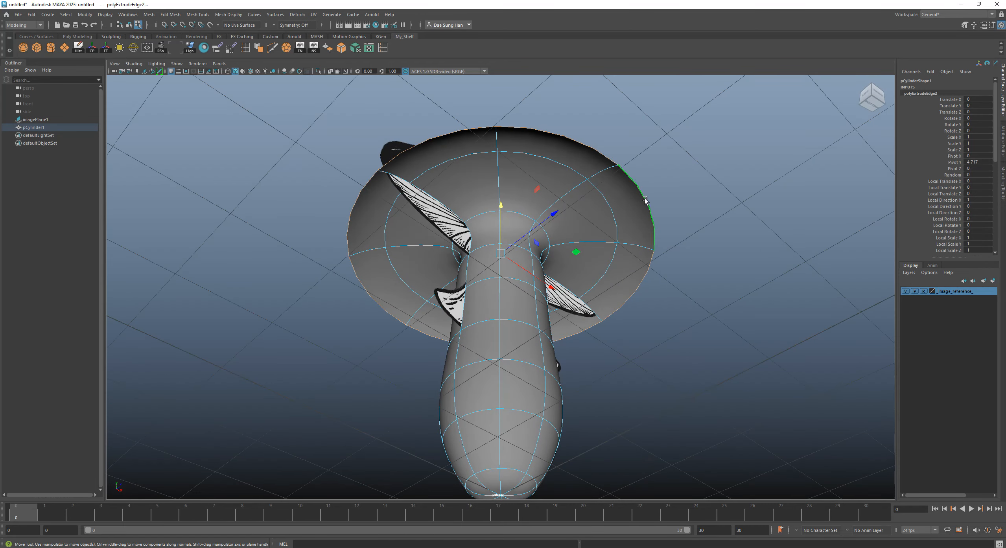
- Extrude the rim edges once more and raise them slightly to start the cap's upper side
right_click_drag(691, 165, 707, 179, "shift")
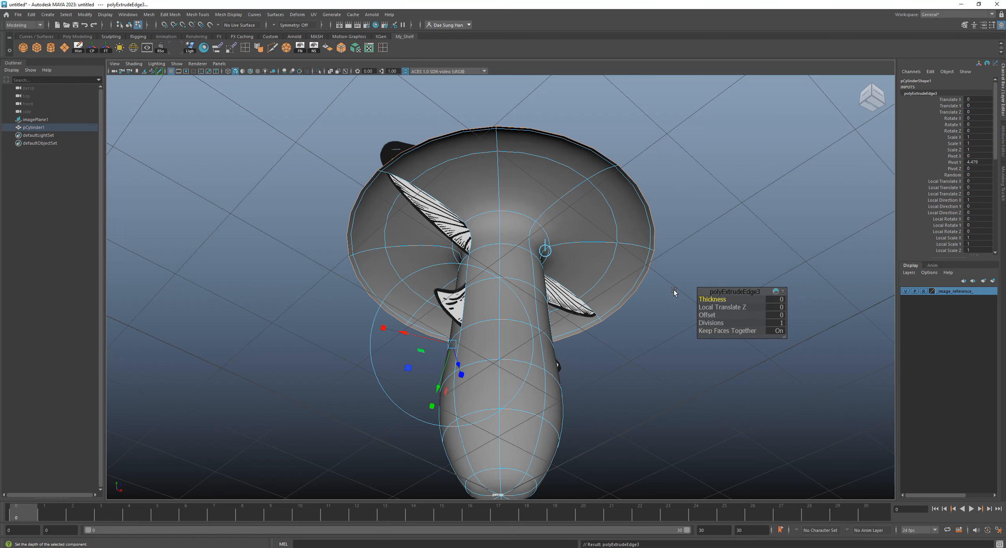
left_click_drag(674, 290, 480, 309, "alt")
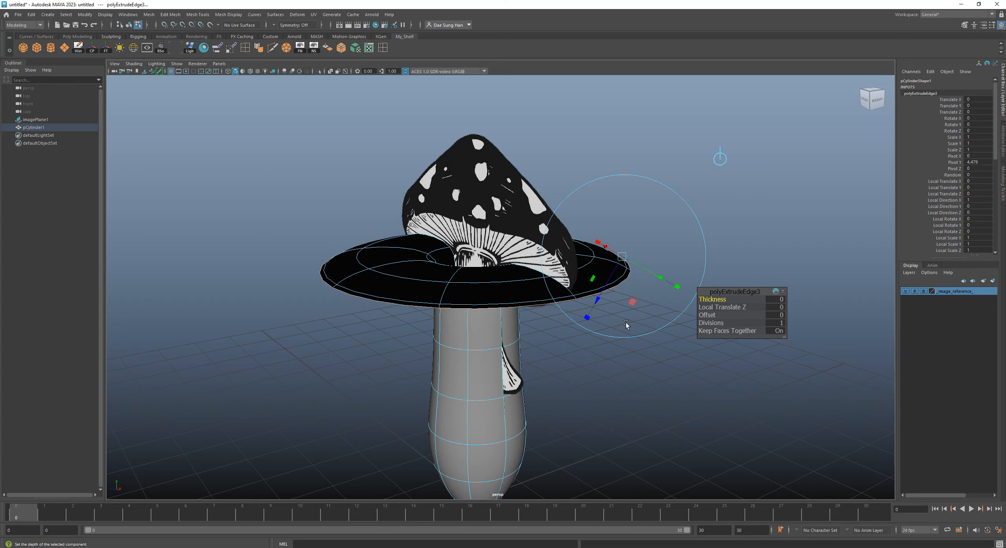
key("w")
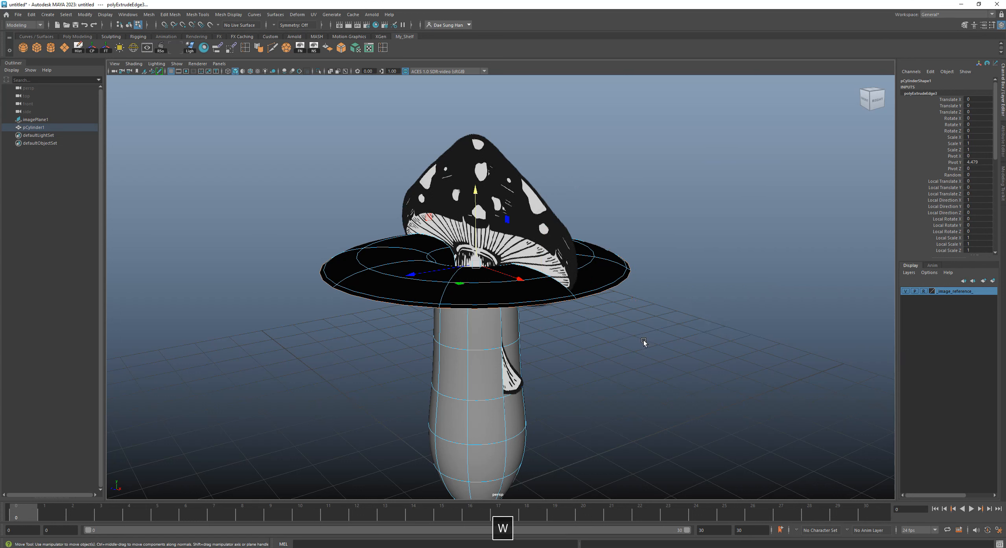
left_click_drag(476, 190, 478, 177)
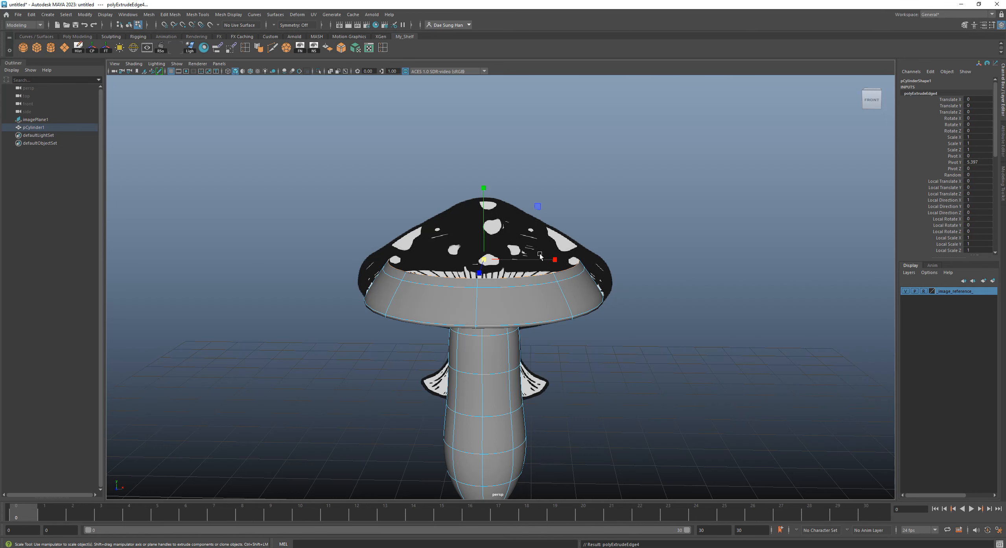
- Raise the edge ring around the cap's open top to build up the height of the dome
left_click_drag(628, 181, 390, 291, "alt")
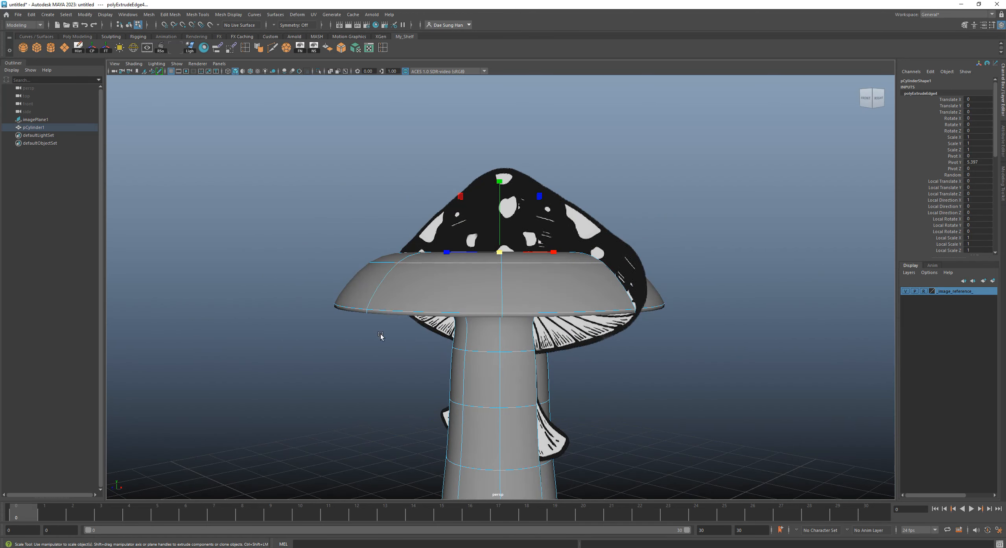
left_click_drag(381, 336, 562, 262, "alt")
key("w")
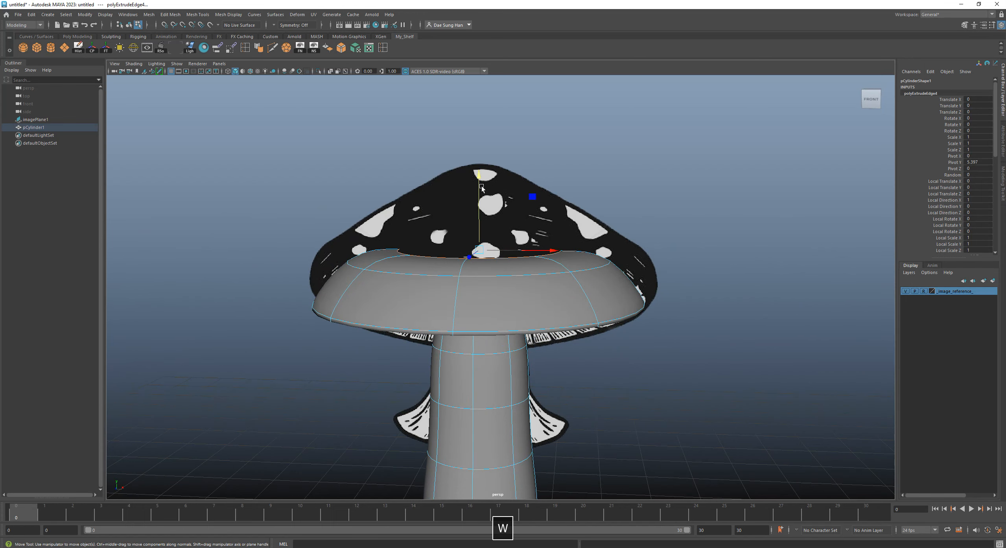
left_click_drag(481, 188, 496, 154)
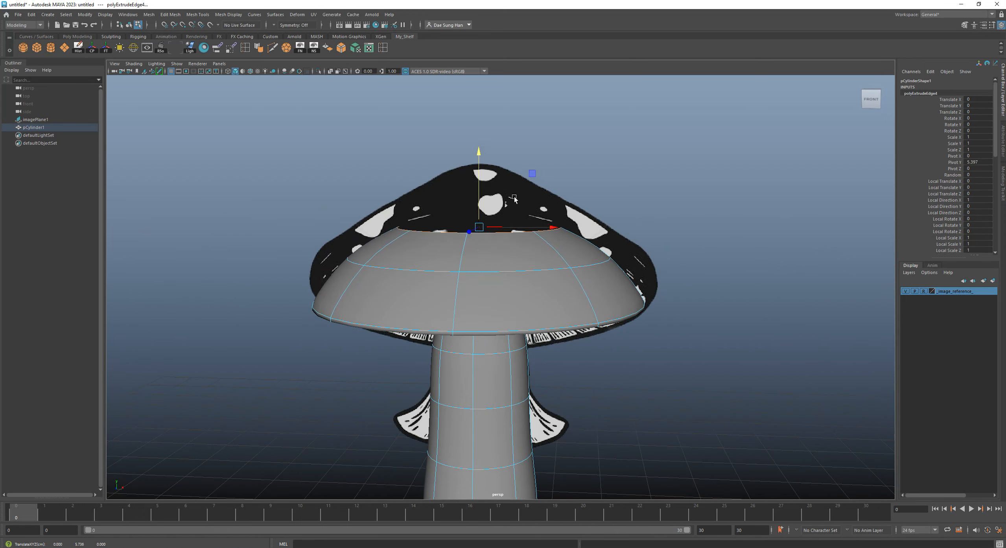
mouse_move(518, 232)
left_mouse_down("alt")
mouse_move(600, 213)
mouse_move(515, 244)
left_mouse_up("alt")
right_click_drag(476, 233, 339, 224, "alt")
left_click_drag(496, 234, 421, 247, "alt")
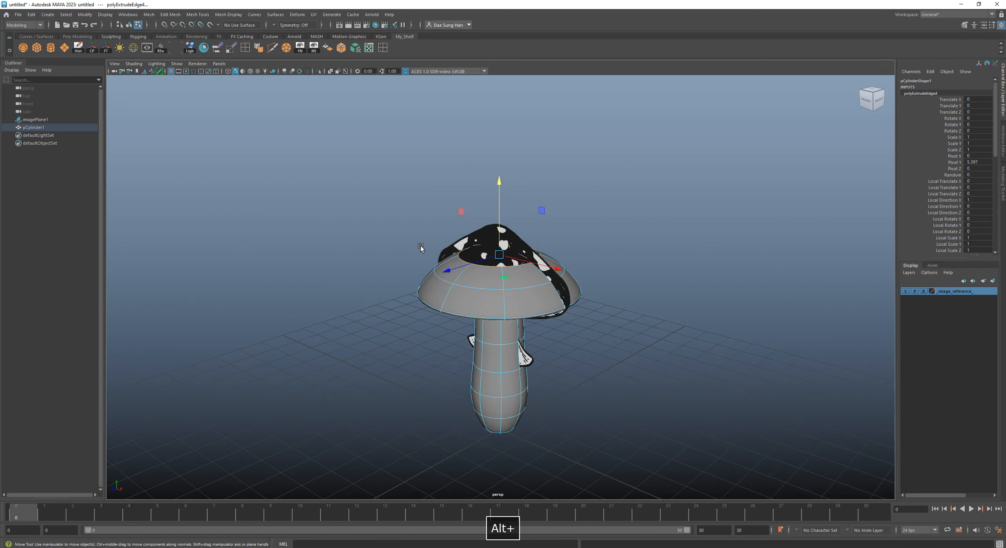
- Extrude the edge ring around the cap's opening, scale it inward and raise it to continue the dome
right_click_drag(421, 247, 643, 253, "alt")
left_click_drag(641, 256, 467, 251, "alt")
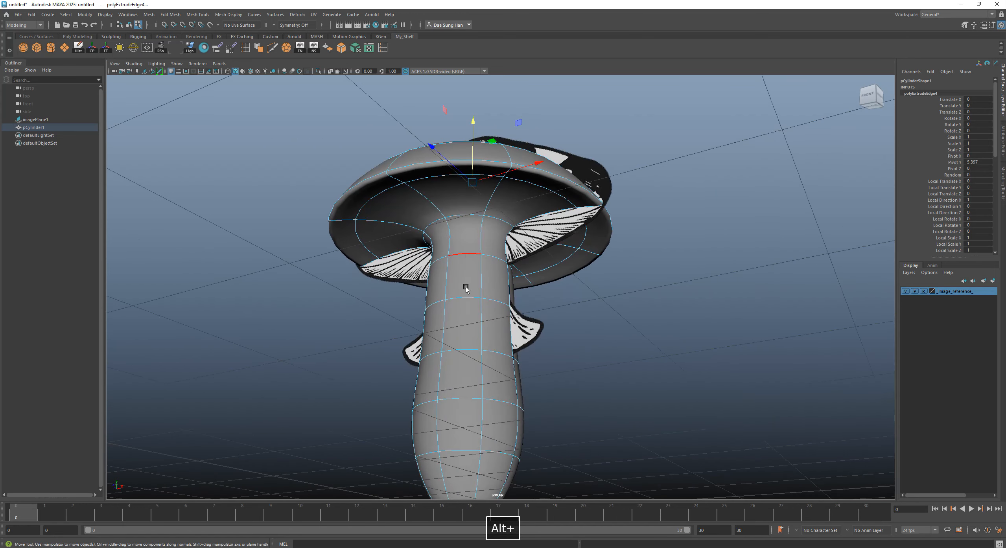
left_click_drag(467, 288, 467, 274, "alt")
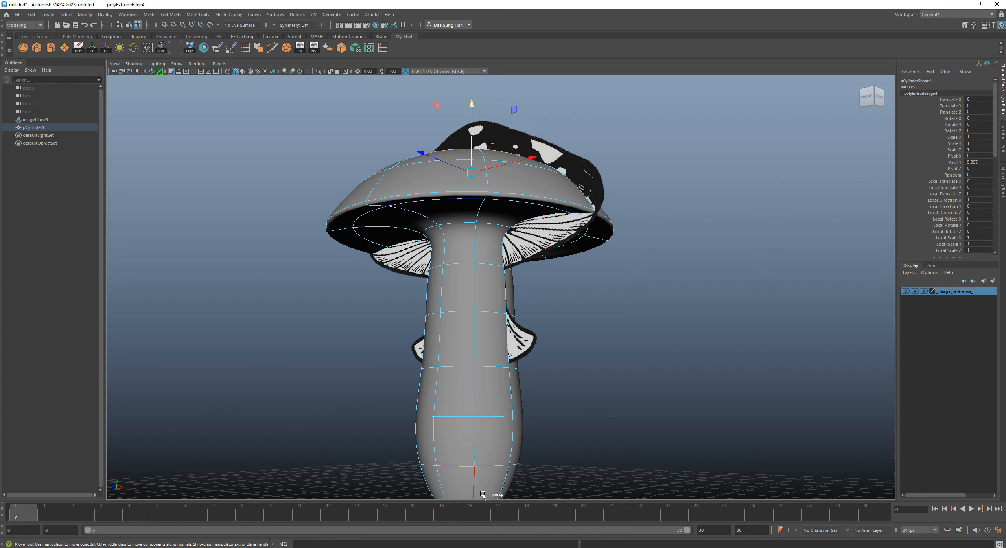
left_click_drag(567, 345, 658, 117, "alt")
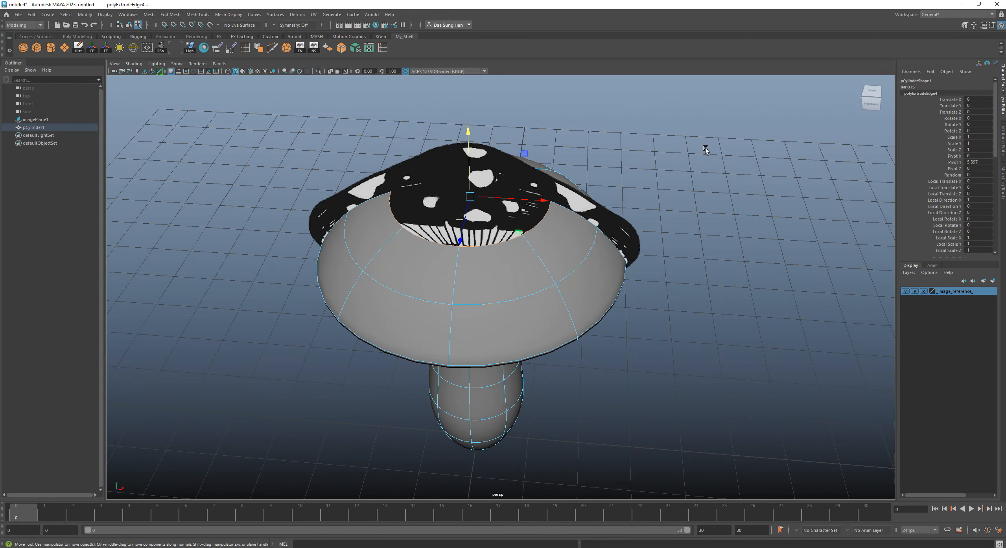
right_click_drag(706, 149, 700, 170, "shift")
key("r")
left_click_drag(471, 204, 423, 204)
left_click_drag(590, 244, 525, 204, "alt")
key("w")
left_click_drag(434, 145, 434, 132)
left_click_drag(380, 247, 662, 211, "alt")
- Extrude the opening's edges on top of the cap and scale them inward toward the center
right_click_drag(714, 136, 715, 154, "shift")
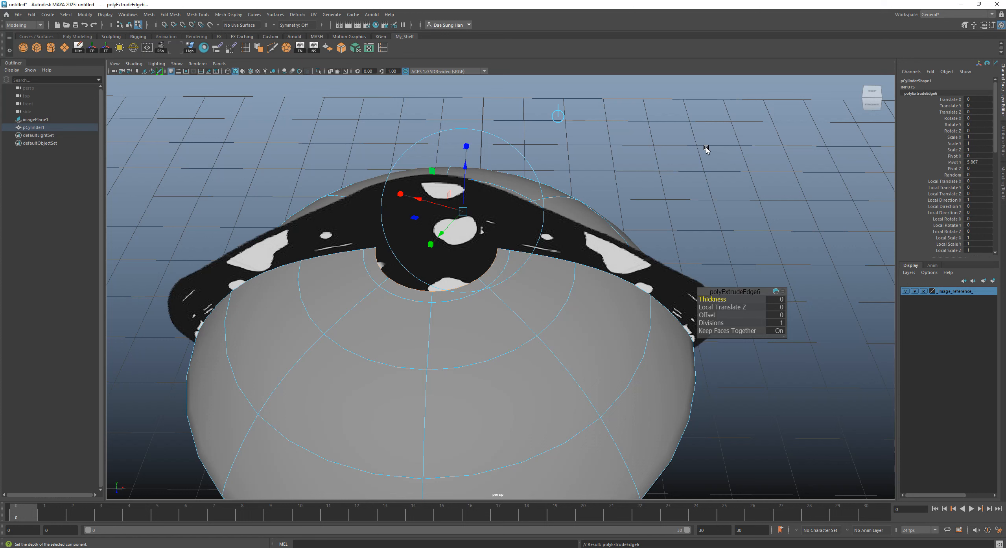
key("r")
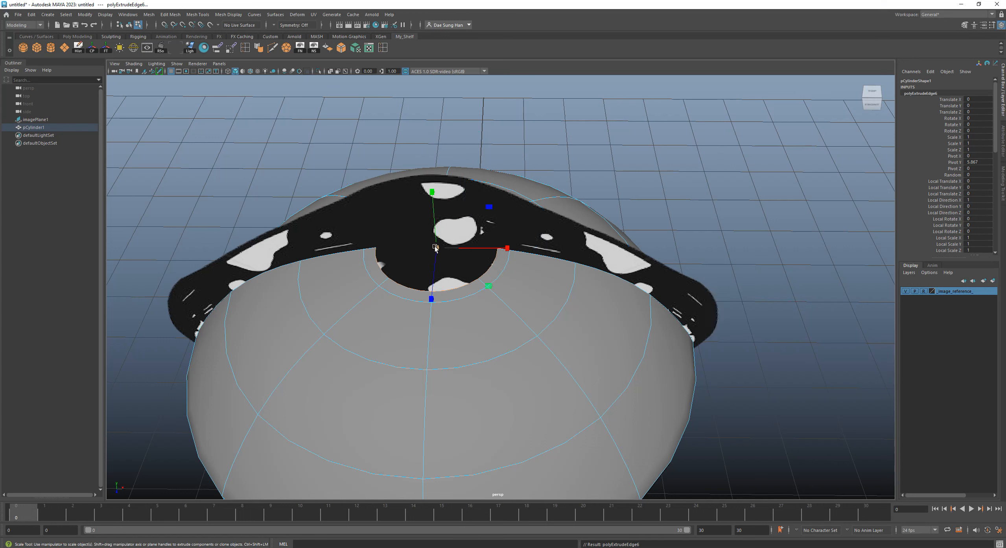
left_click_drag(435, 248, 494, 263)
middle_click_drag(494, 263, 530, 310, "alt")
left_click_drag(512, 275, 510, 290, "alt")
mouse_move(506, 281)
right_mouse_down("alt")
mouse_move(634, 302)
mouse_move(506, 292)
right_mouse_up("alt")
- Set the perspective view to wireframe display and put the mushroom mesh in vertex selection mode
key("4")
key("4")
left_click_drag(662, 336, 625, 292, "alt")
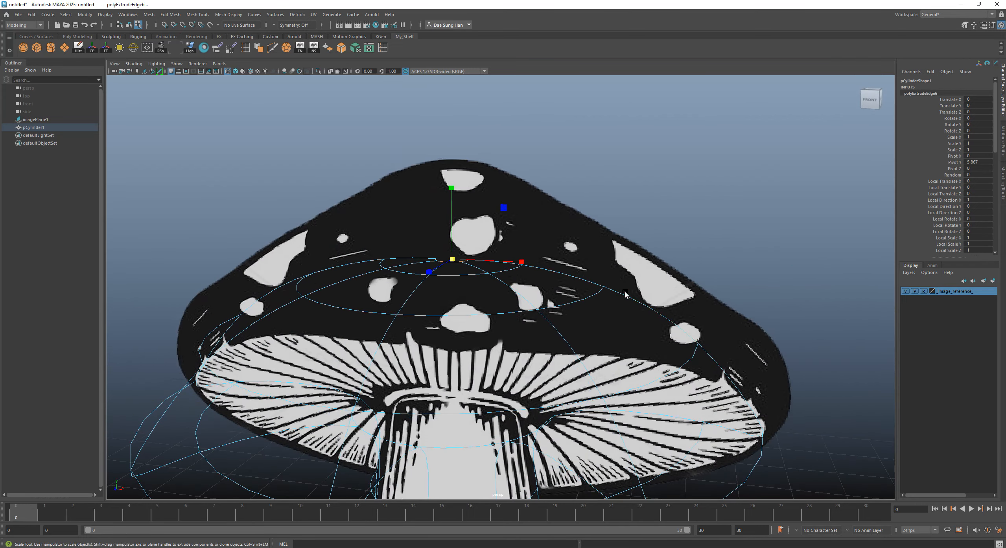
right_click_drag(689, 158, 643, 160)
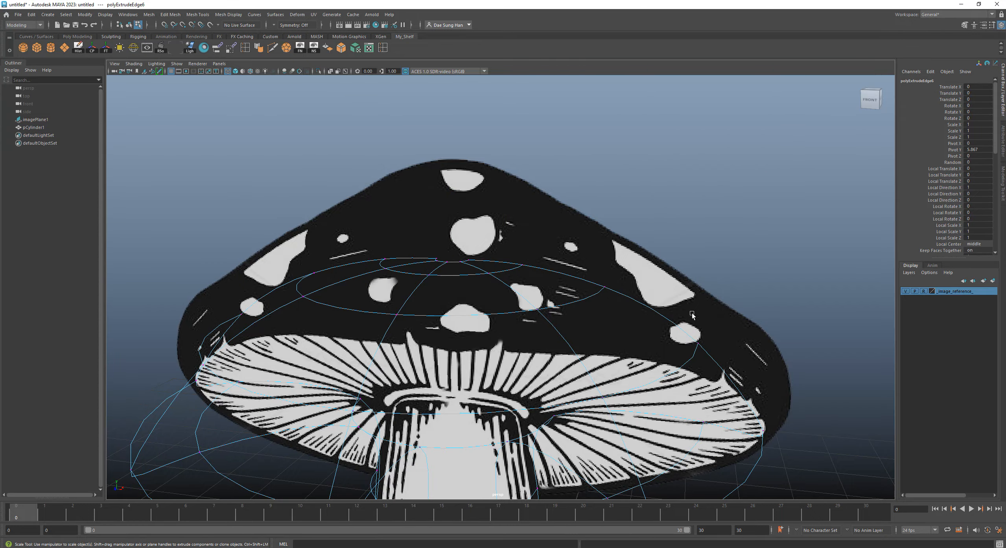
- Hide the image reference display layer
left_click_drag(645, 329, 596, 322, "alt")
middle_click_drag(596, 322, 645, 267, "alt")
left_click_drag(645, 268, 649, 240, "alt")
right_click_drag(590, 220, 633, 213, "alt")
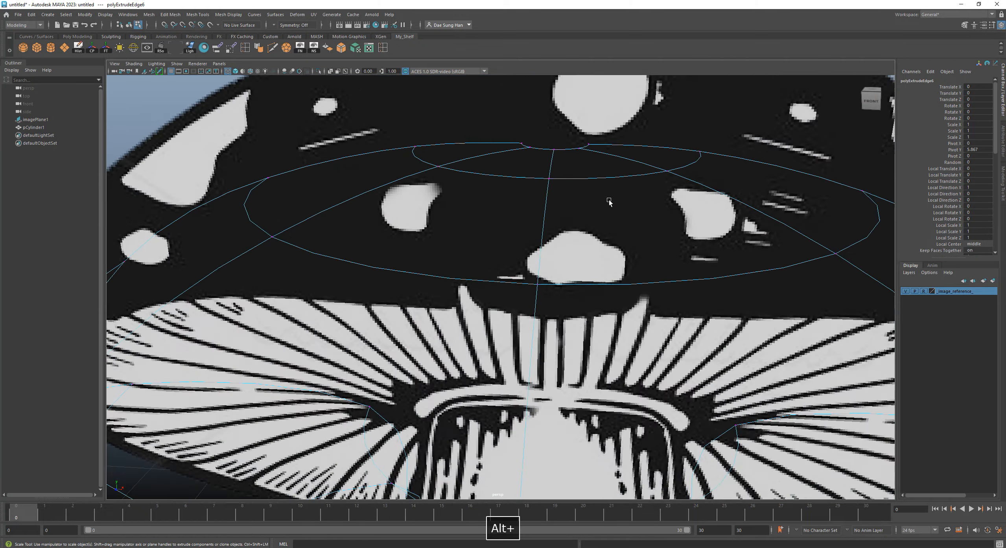
middle_click_drag(633, 197, 618, 236, "alt")
right_click_drag(618, 236, 591, 235, "alt")
left_click_drag(592, 235, 522, 203, "alt")
middle_click_drag(522, 202, 582, 272, "alt")
right_click_drag(455, 218, 552, 262, "alt")
left_click_drag(492, 236, 497, 279, "alt")
left_click_drag(515, 337, 551, 323, "alt")
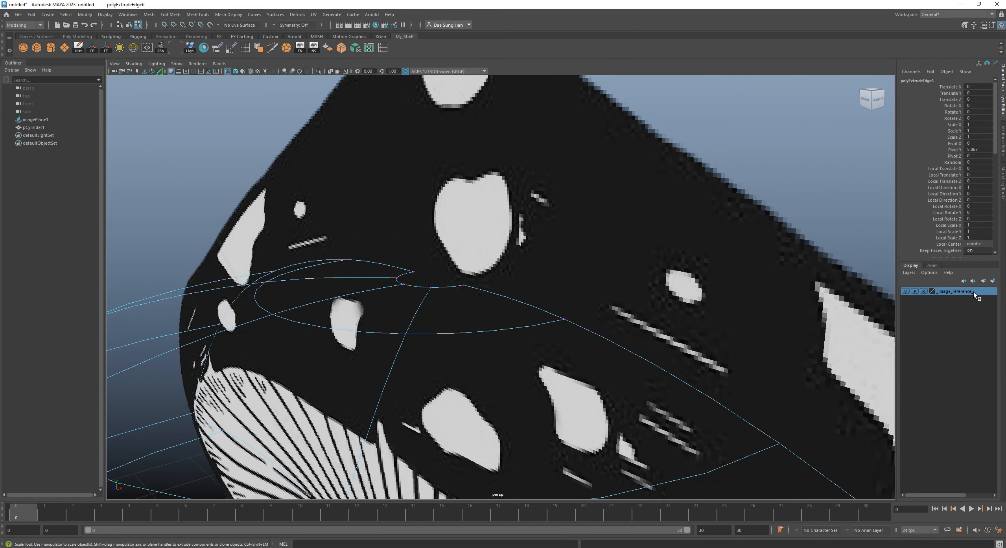
left_click(905, 291)
- In shaded display, select the ring of vertices around the cap's top hole and merge them to the center
key("5")
left_click_drag(512, 275, 582, 315, "alt")
left_click_drag(452, 248, 547, 293)
mouse_move(627, 161)
right_mouse_down("shift")
mouse_move(631, 134)
mouse_move(629, 163)
right_mouse_up("shift")
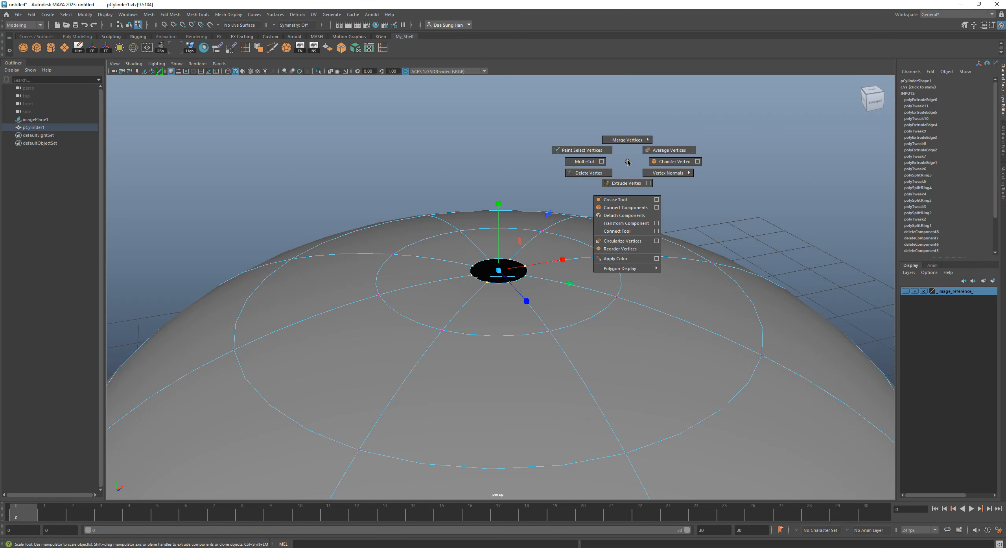
right_click_drag(628, 162, 618, 124, "shift")
scroll(647, 240, "down", 3)
left_click(646, 212)
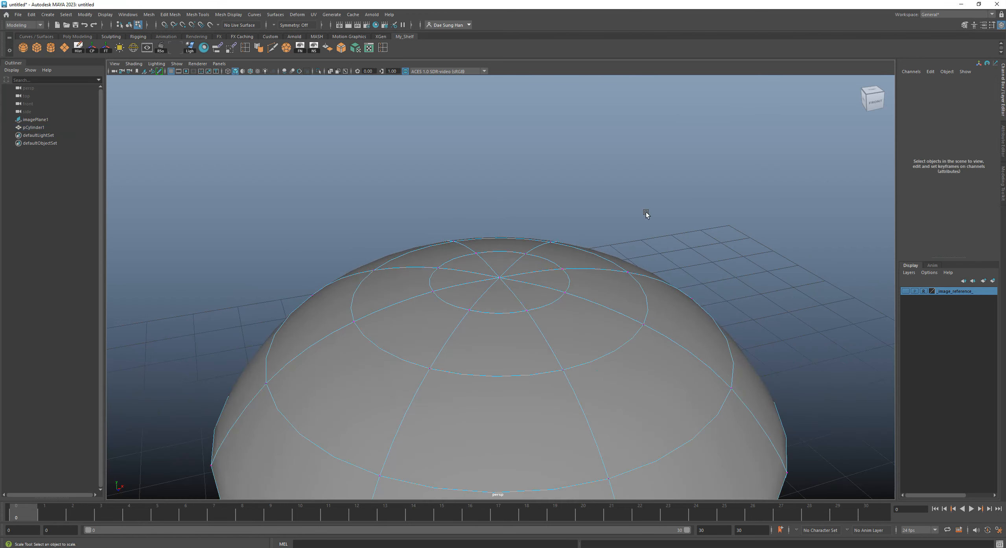
- Select the mushroom mesh and switch off its smooth preview to show the unsmoothed polygons from below the cap
left_click_drag(646, 212, 566, 371, "alt")
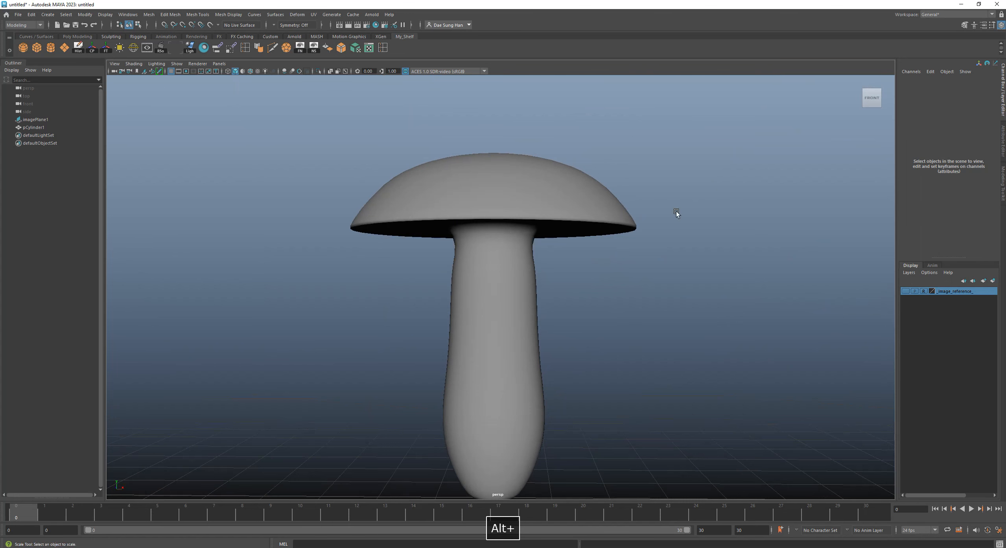
left_click_drag(677, 212, 709, 214, "alt")
middle_click_drag(589, 202, 551, 237, "alt")
right_click_drag(551, 237, 719, 215, "alt")
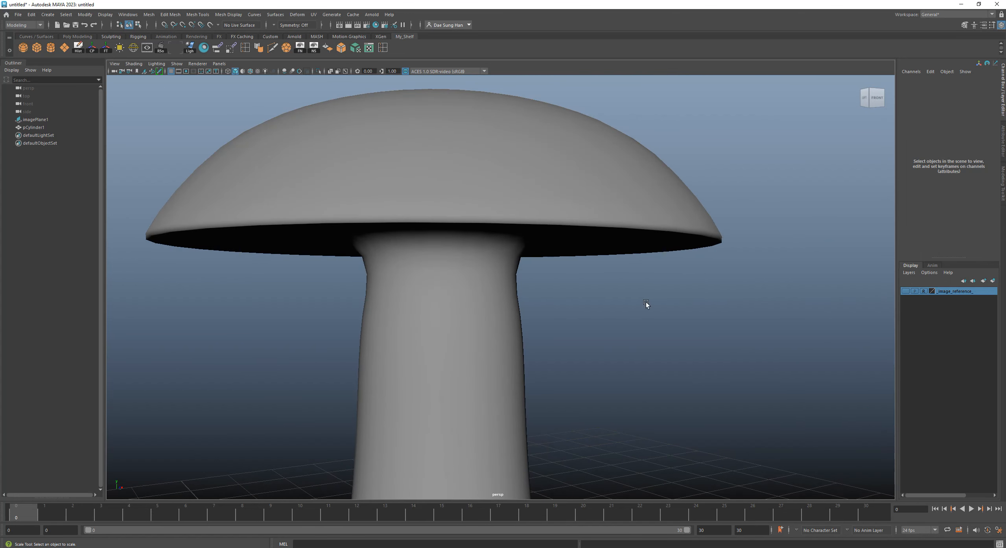
left_click_drag(646, 301, 755, 237, "alt")
left_click(593, 220)
left_click_drag(592, 220, 689, 275, "alt")
key("1")
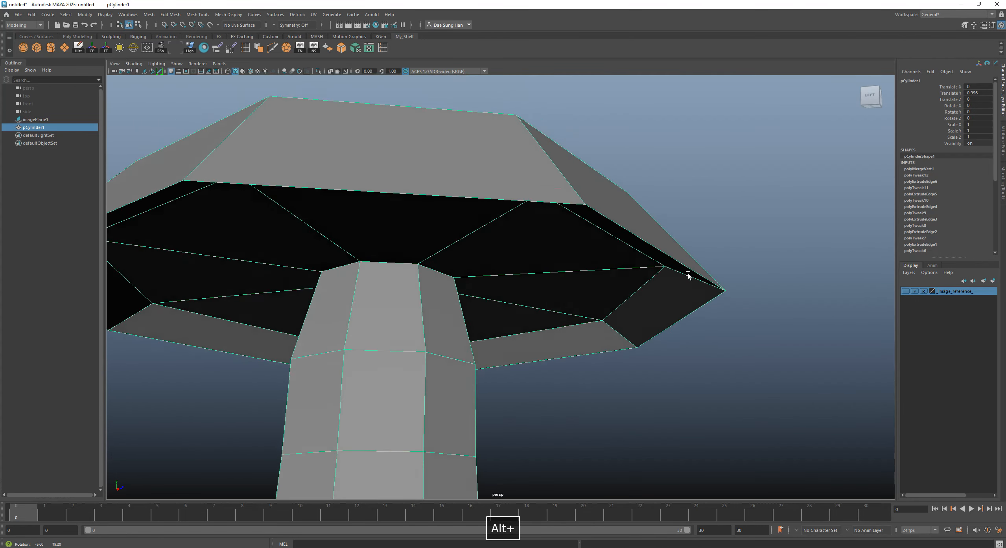
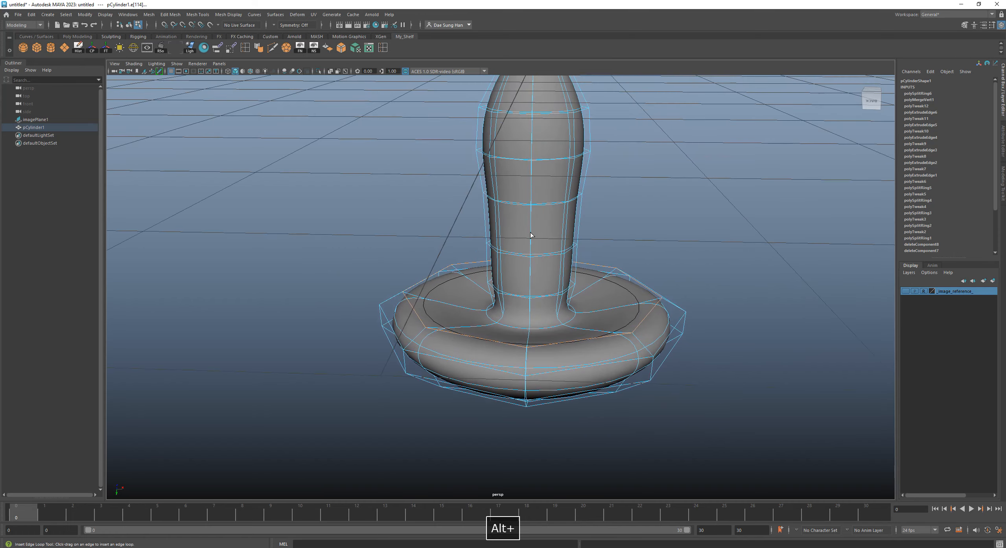
- Put the mushroom mesh in edge selection mode with the Move tool, and switch off its smooth preview
right_click_drag(501, 224, 616, 316, "alt")
left_click_drag(558, 331, 541, 353, "alt")
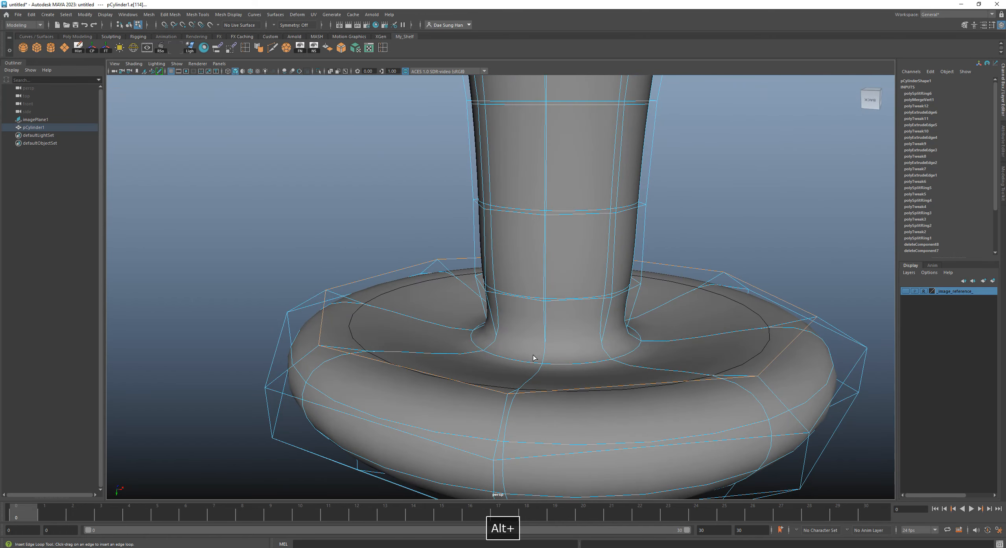
middle_click_drag(534, 358, 510, 284, "alt")
right_click_drag(440, 272, 504, 301, "alt")
left_click_drag(430, 293, 285, 231, "alt")
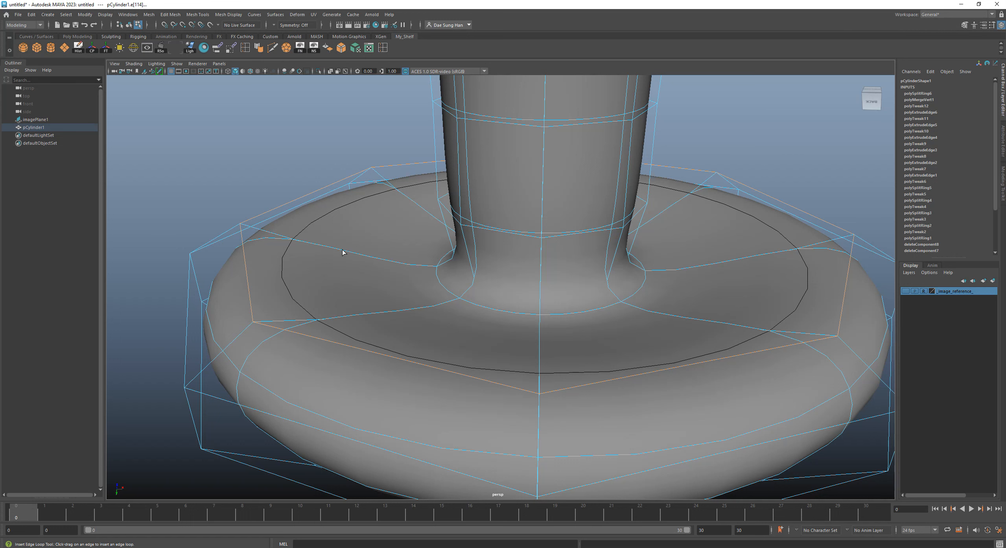
key("F8")
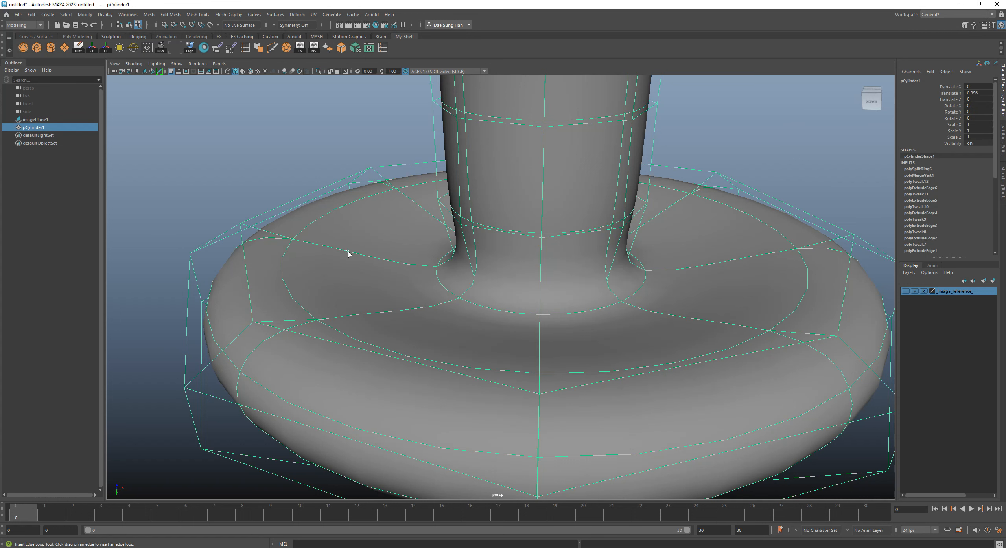
key("F10")
key("w")
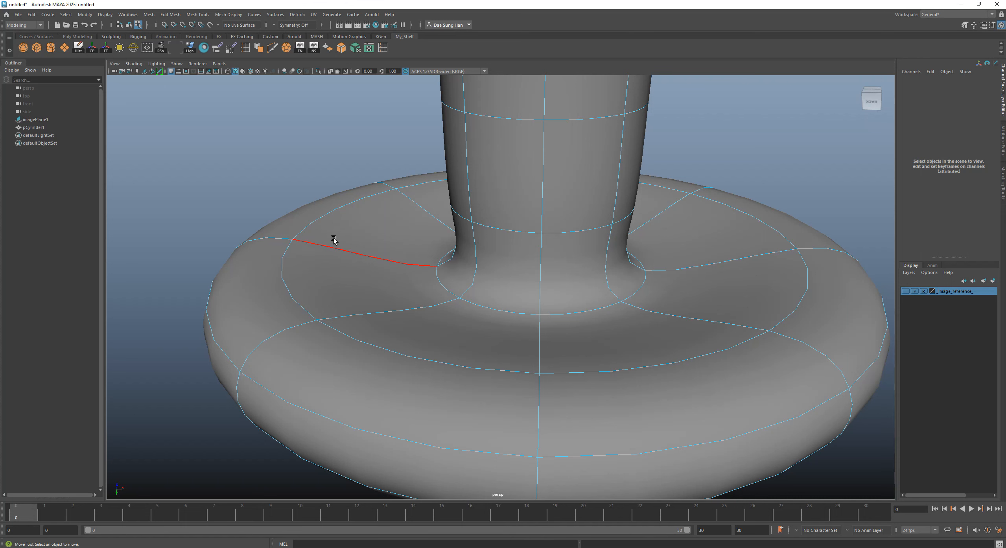
left_click(302, 246)
left_click(285, 209)
key("1")
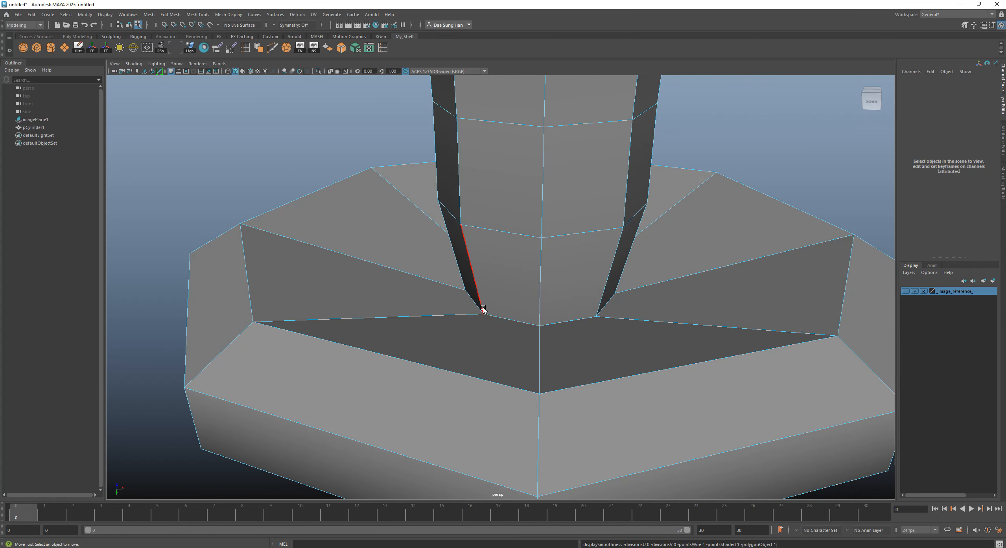
- Insert an edge loop around the cap's underside, about midway between the stem and the outer rim
left_click_drag(497, 359, 558, 338, "alt")
left_click(383, 48)
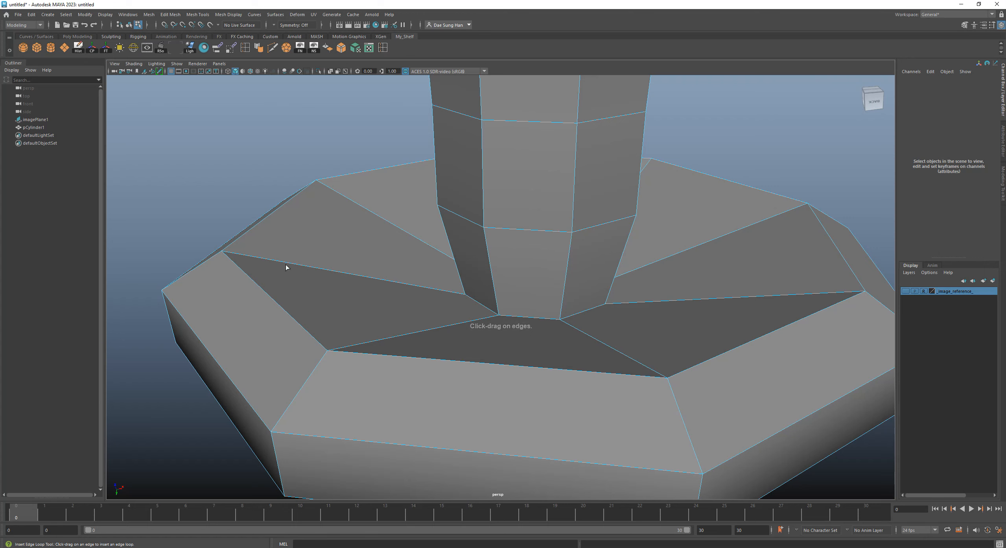
left_click_drag(295, 265, 424, 269)
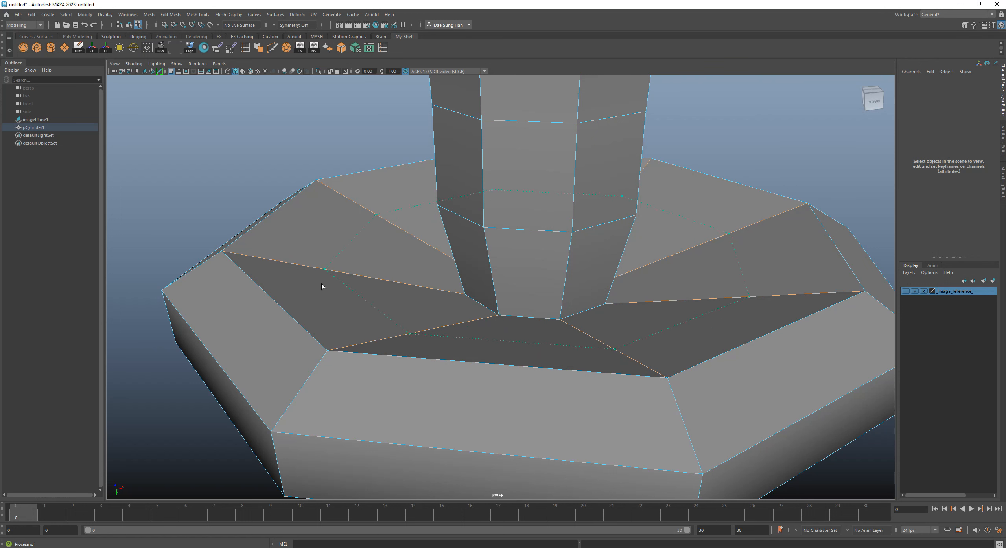
left_click_drag(316, 284, 313, 284)
left_click_drag(483, 307, 516, 291, "alt")
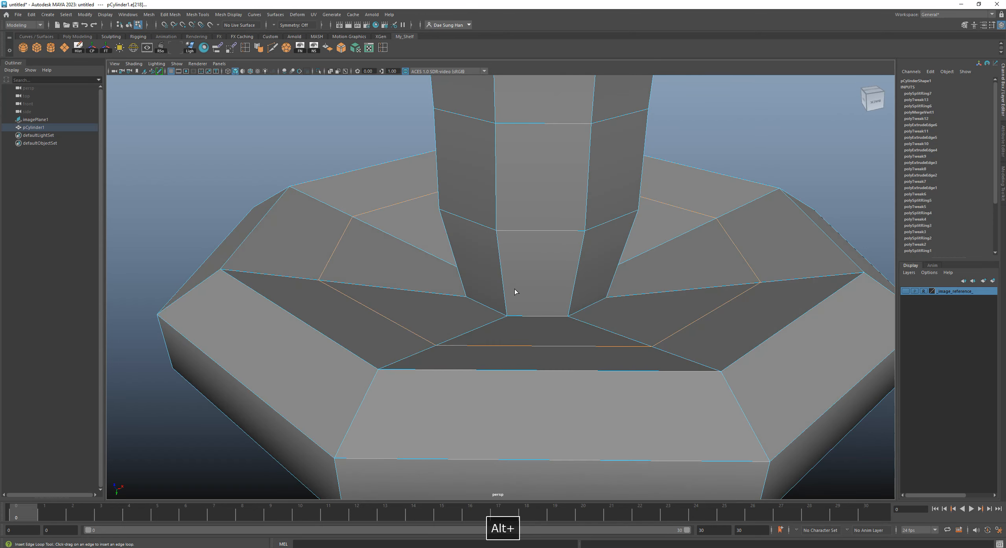
- Try moving the underside loop vertically in smooth preview, and undo both the move and the loop insertion
key("3")
left_click_drag(618, 341, 574, 313, "alt")
key("w")
left_click_drag(531, 295, 539, 329)
key("ctrl+z")
key("ctrl+z")
- In the unsmoothed display, insert an edge loop around the cap's underside about midway between stem and rim
key("1")
left_click_drag(514, 365, 542, 364, "alt")
left_click(750, 419)
right_click_drag(526, 253, 539, 283, "alt")
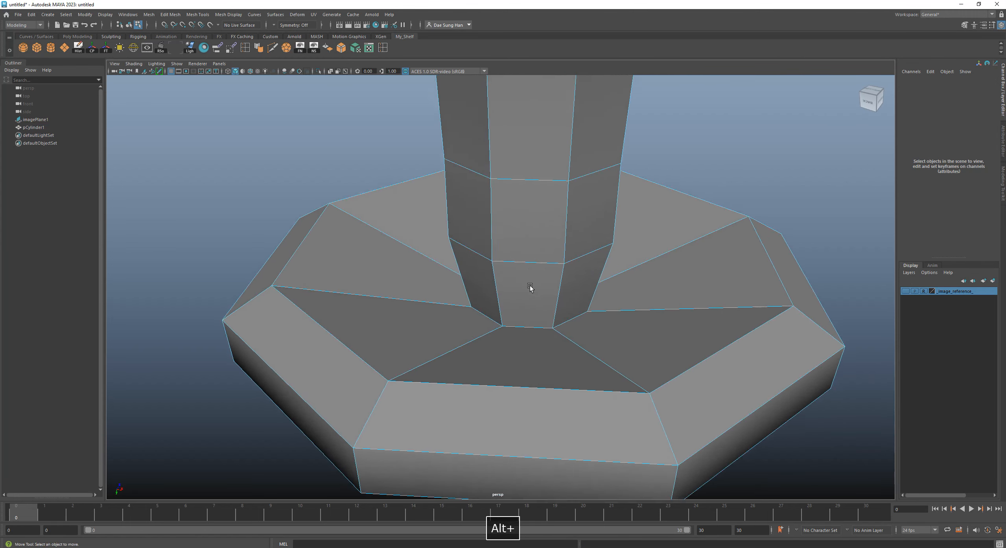
left_click_drag(540, 283, 554, 283, "alt")
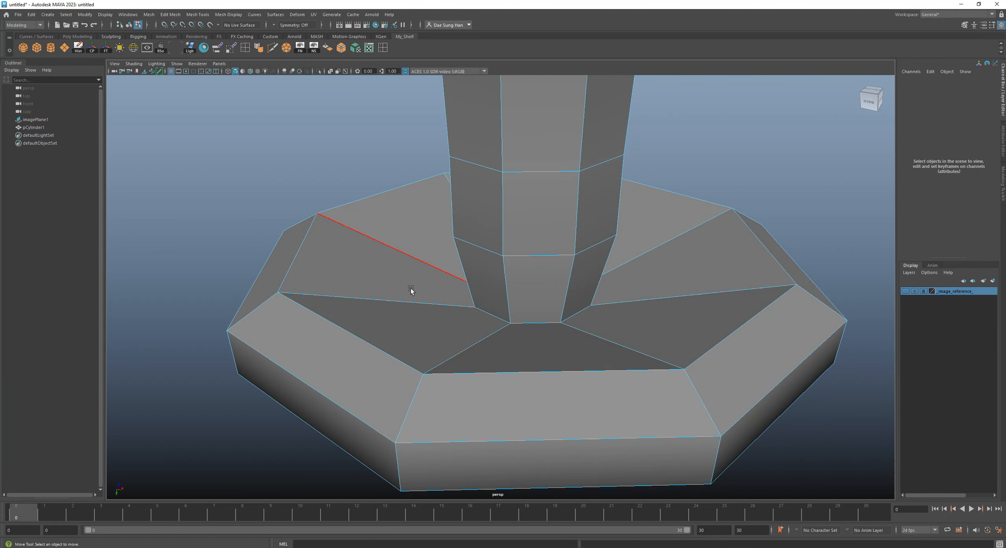
left_click(383, 48)
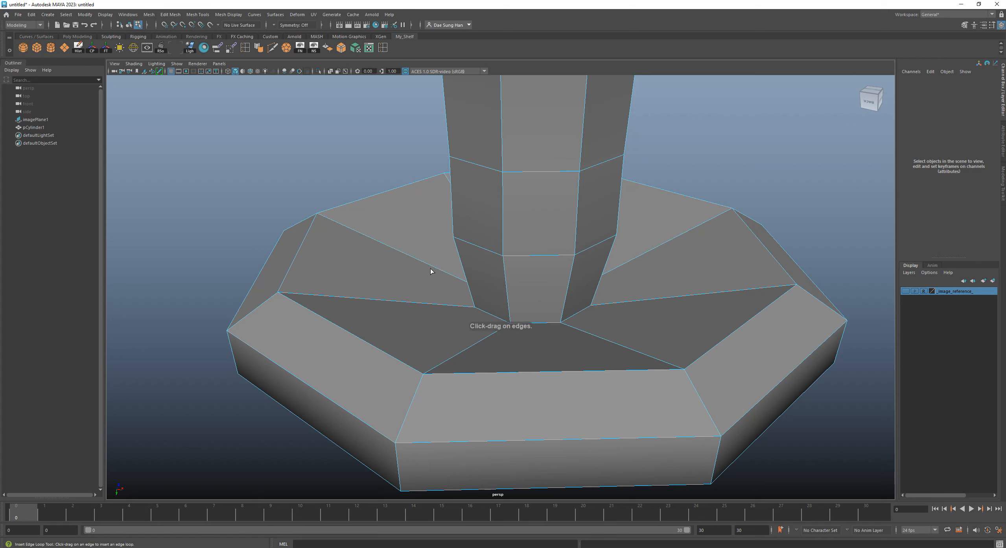
left_click_drag(483, 329, 495, 336, "alt")
left_click(365, 305)
left_click_drag(366, 305, 364, 310)
key("w")
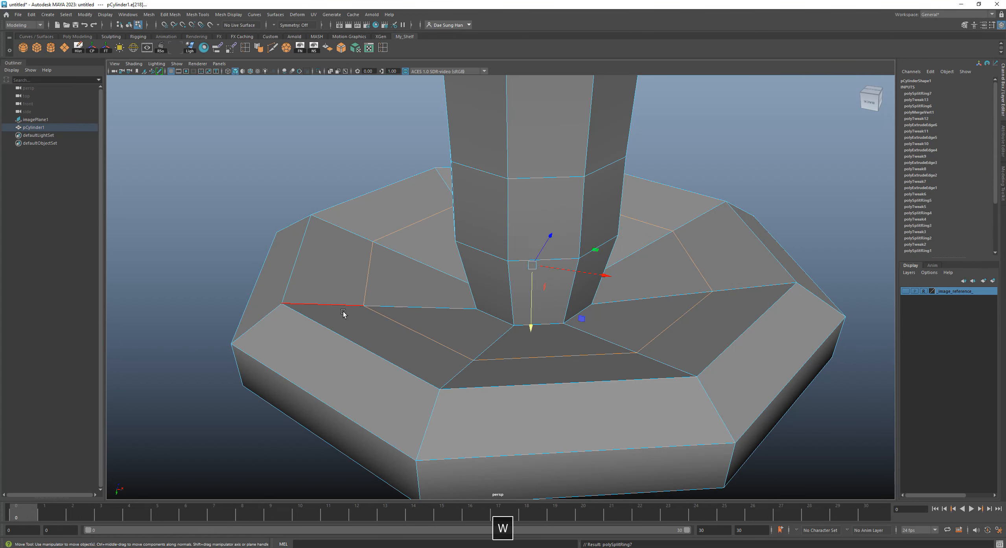
- Move the new underside edge loop vertically along Y and turn on the mesh's smooth preview
left_click_drag(741, 371, 521, 336, "alt")
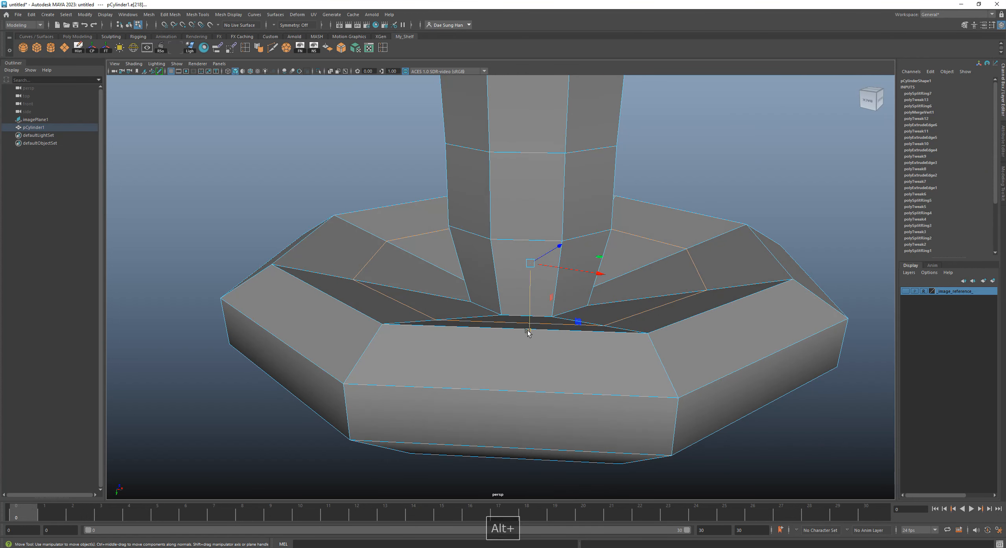
key("w")
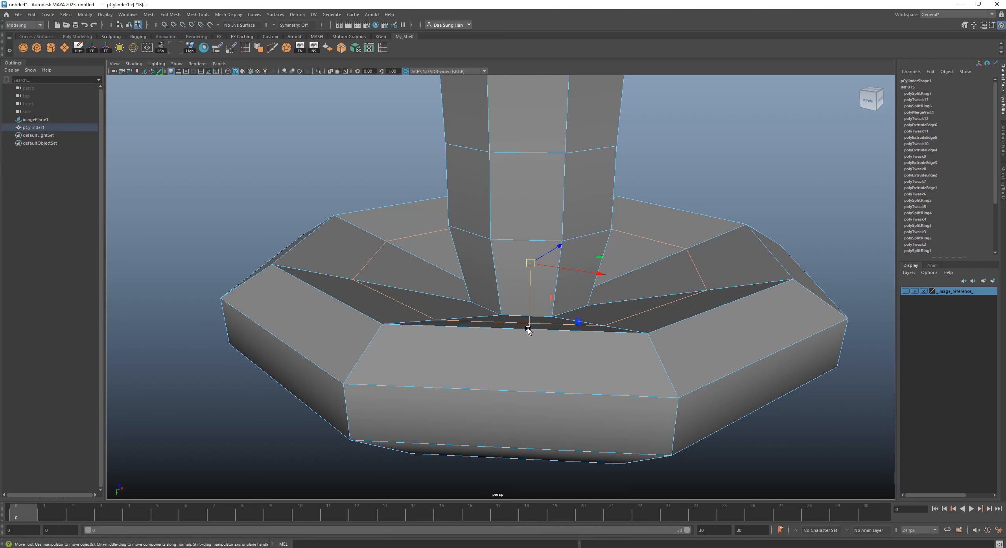
left_click_drag(528, 329, 487, 225)
key("3")
scroll(486, 225, "down", 10)
- Return to object mode and select the mushroom mesh, viewing its stem and the cap's underside
key("F8")
left_click(608, 233)
left_click_drag(608, 233, 510, 188, "alt")
right_click_drag(510, 188, 658, 265, "alt")
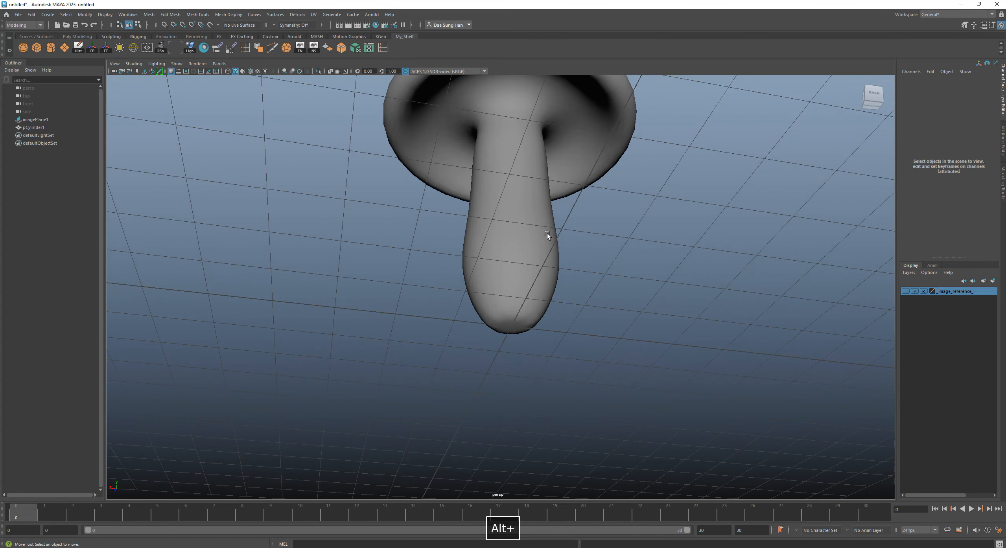
left_click(516, 242)
left_click_drag(516, 242, 546, 248, "alt")
- Maximize the front view and put the mushroom mesh in edge selection mode
key("space")
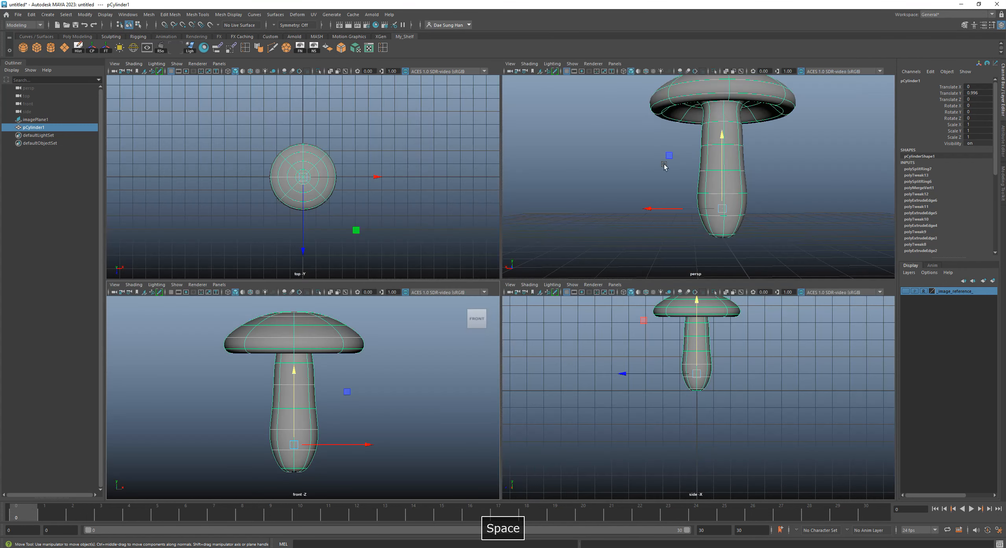
key("space")
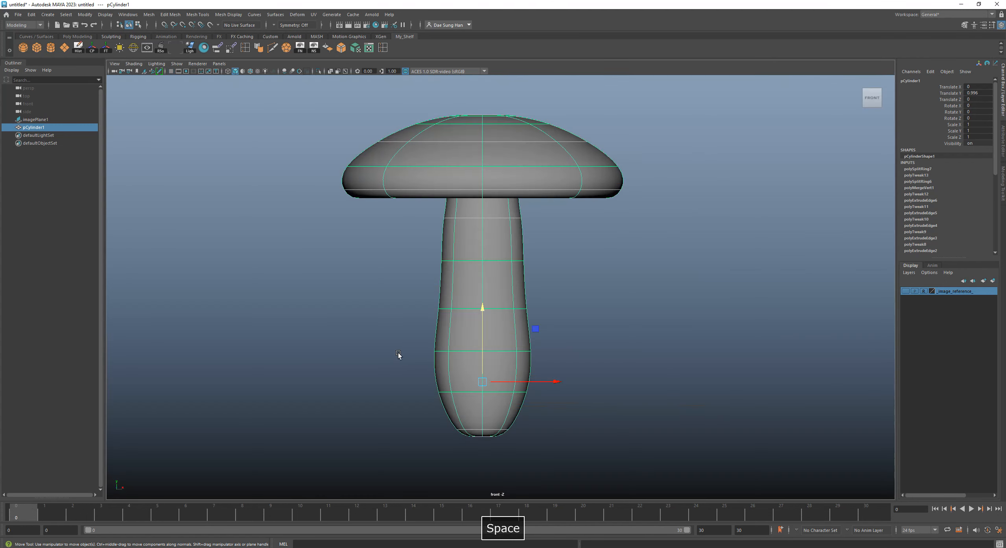
middle_click_drag(516, 269, 602, 291, "alt")
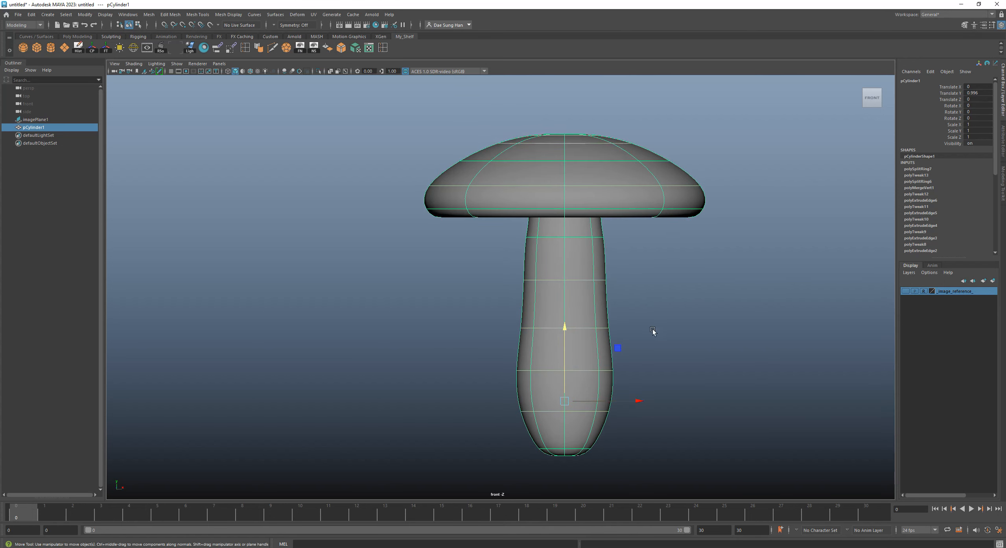
middle_click_drag(602, 274, 557, 247, "alt")
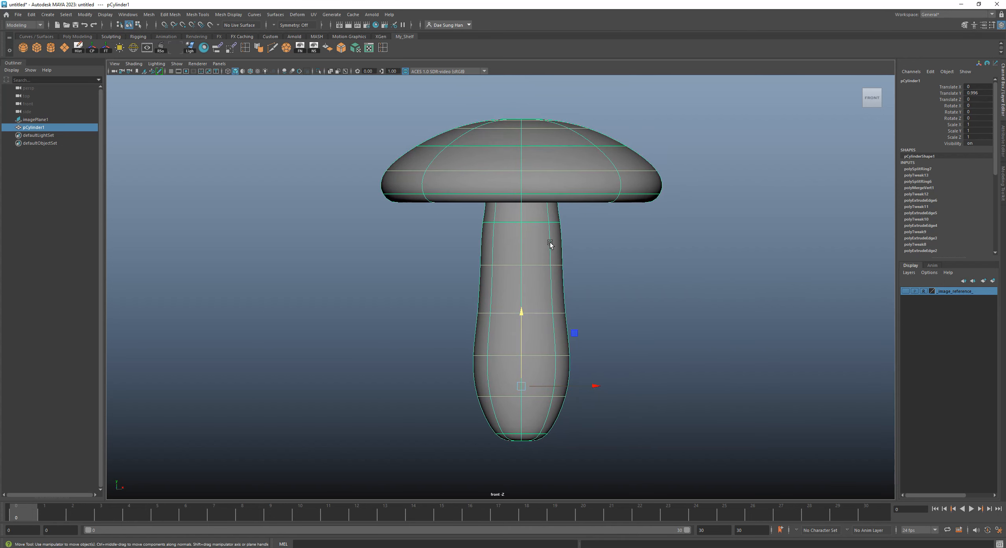
right_click(550, 244)
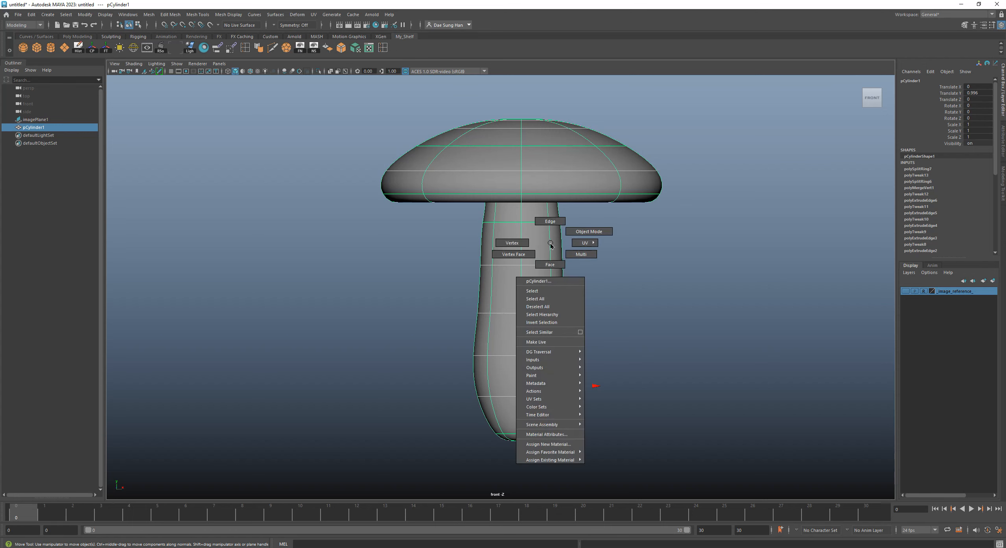
right_click_drag(551, 244, 554, 216)
right_click(542, 251)
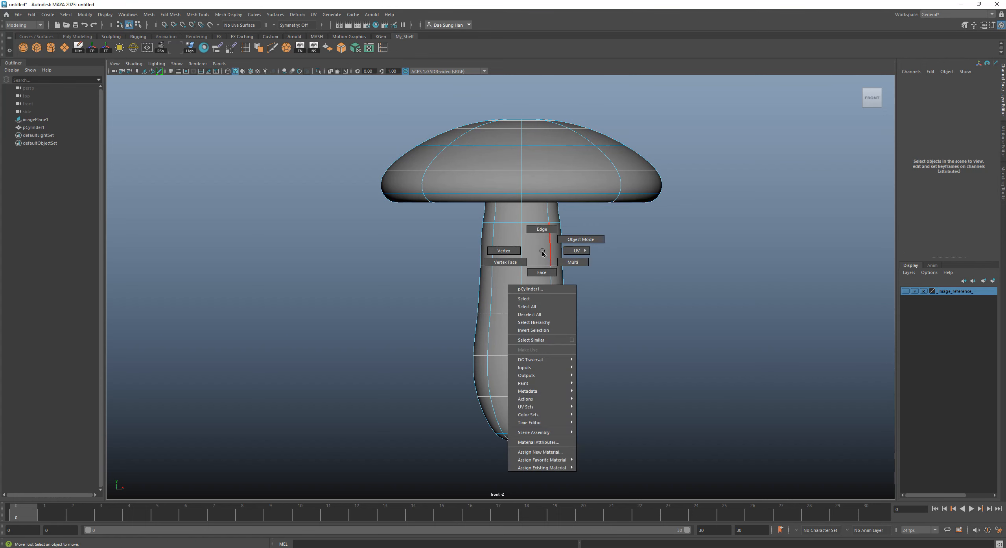
right_click_drag(542, 251, 546, 230)
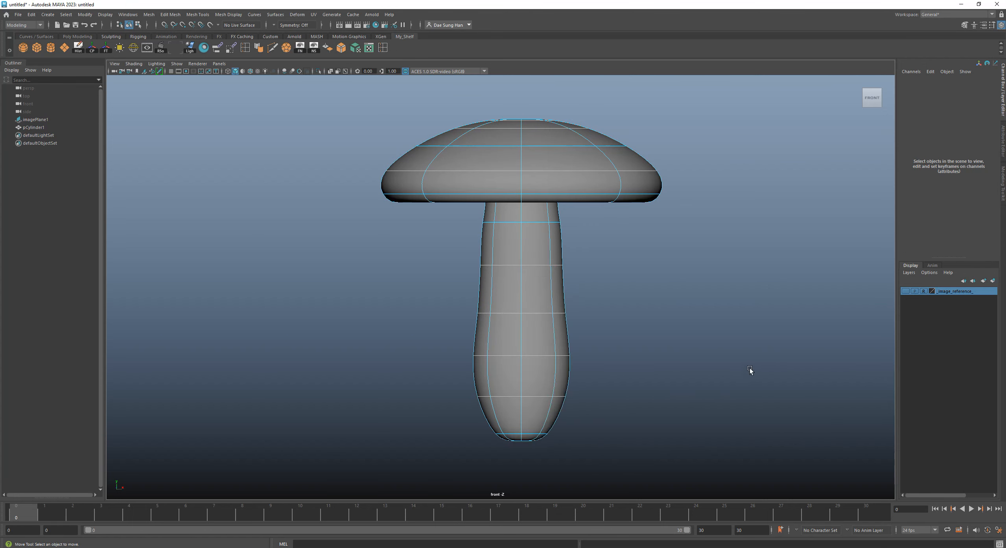
- Show the image reference display layer and set the front view to wireframe display
left_click(905, 292)
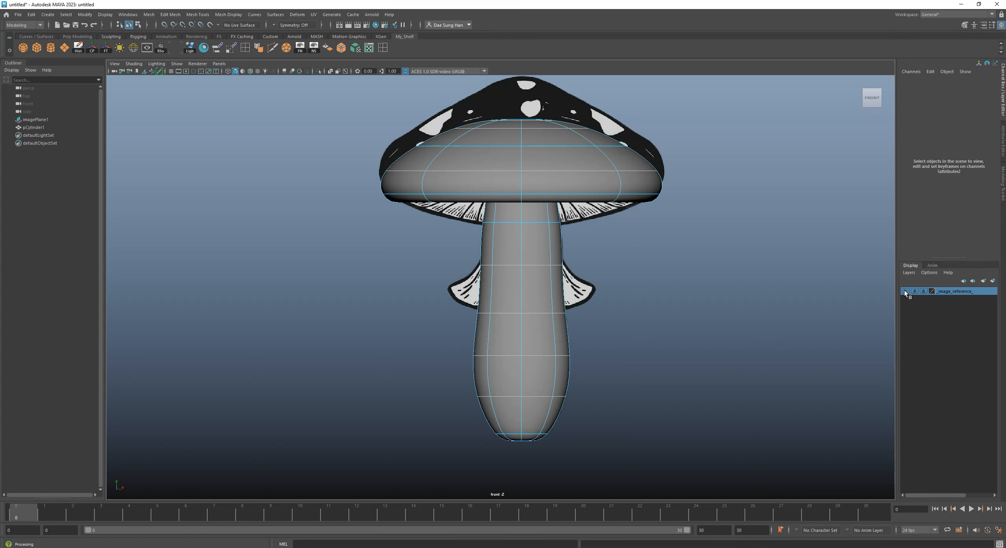
key("4")
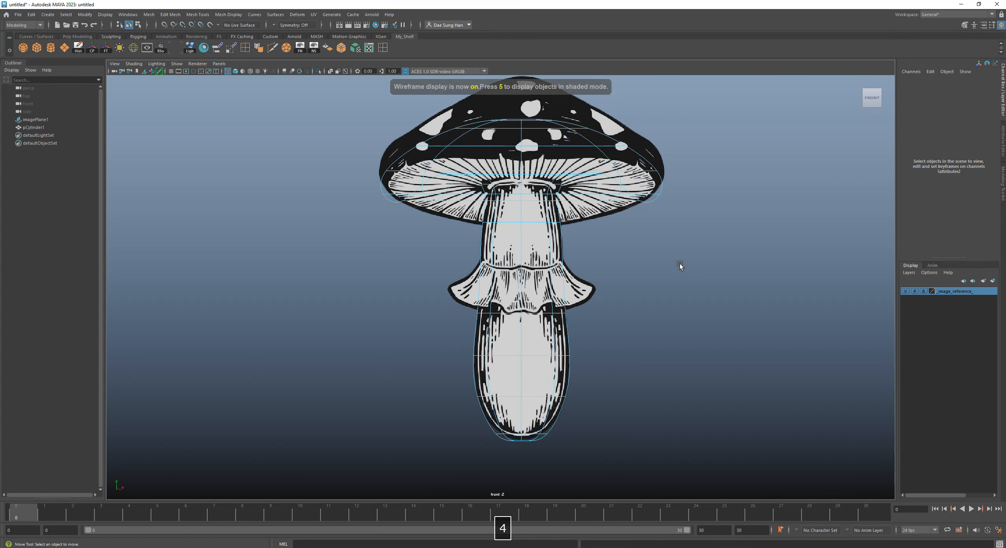
middle_click_drag(555, 251, 516, 284, "alt")
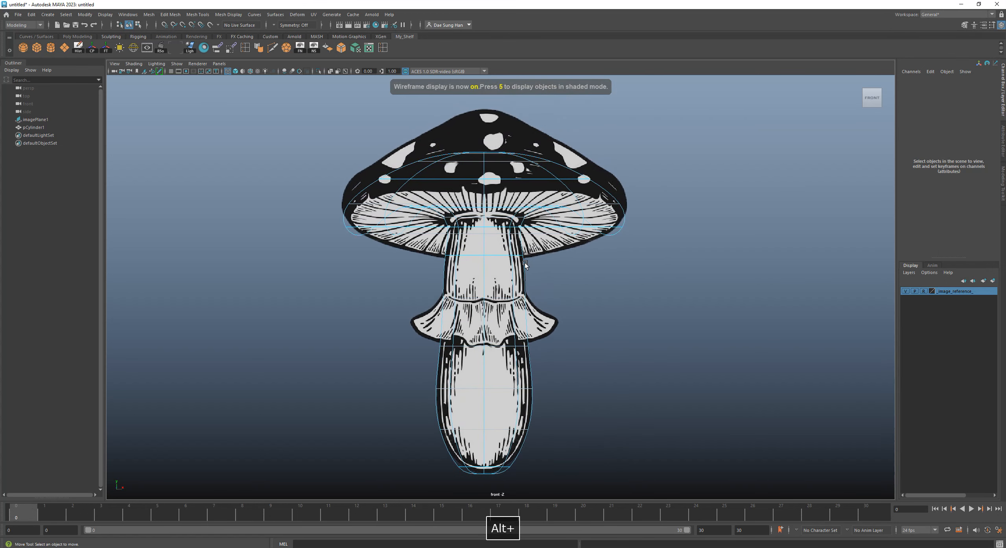
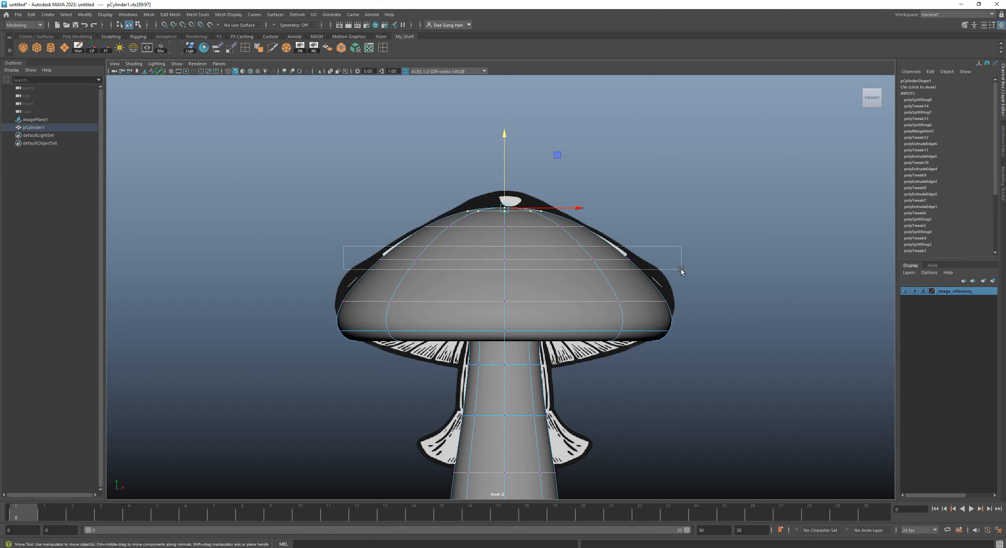
- Select the ring of vertices at the cap's mid-height and scale it outward horizontally by about 1.08 toward the reference outline
left_click_drag(348, 248, 689, 277)
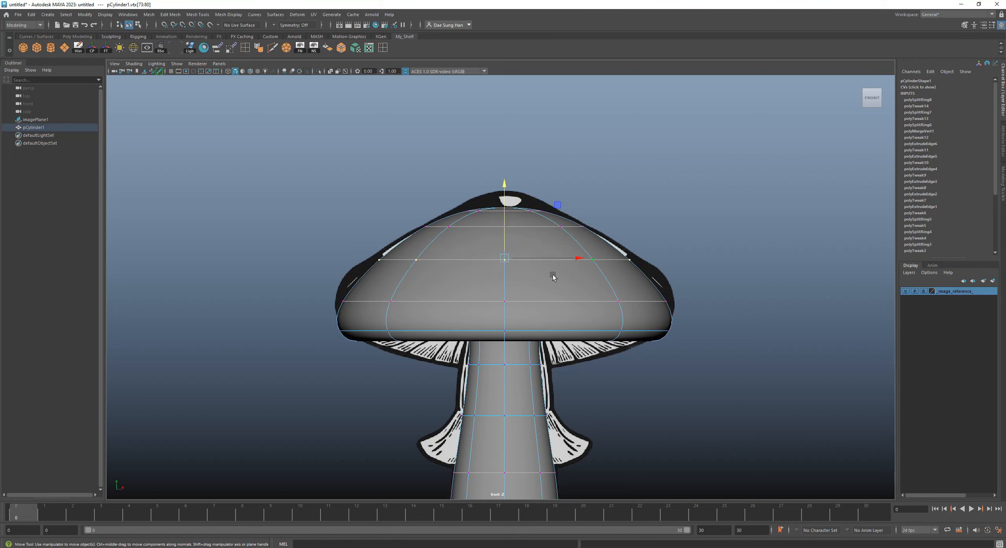
key("r")
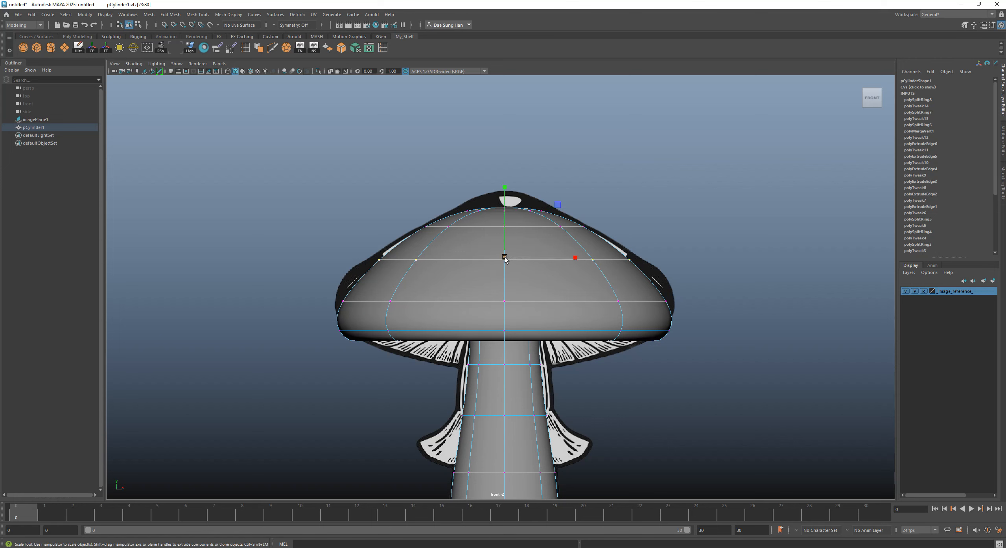
left_click_drag(506, 257, 506, 258)
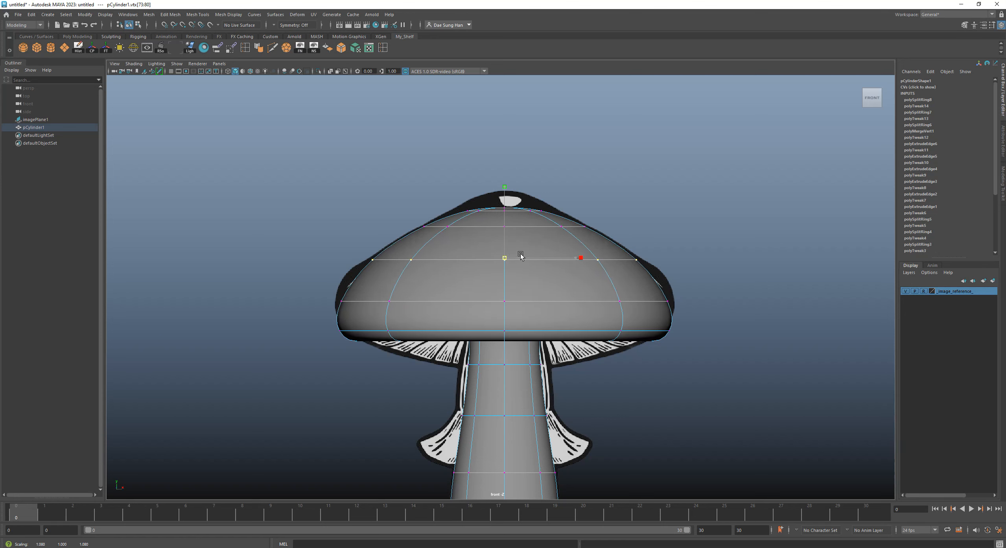
- Select the ring of vertices just above the cap's lower rim and set the front view to wireframe display
left_click_drag(258, 288, 759, 313)
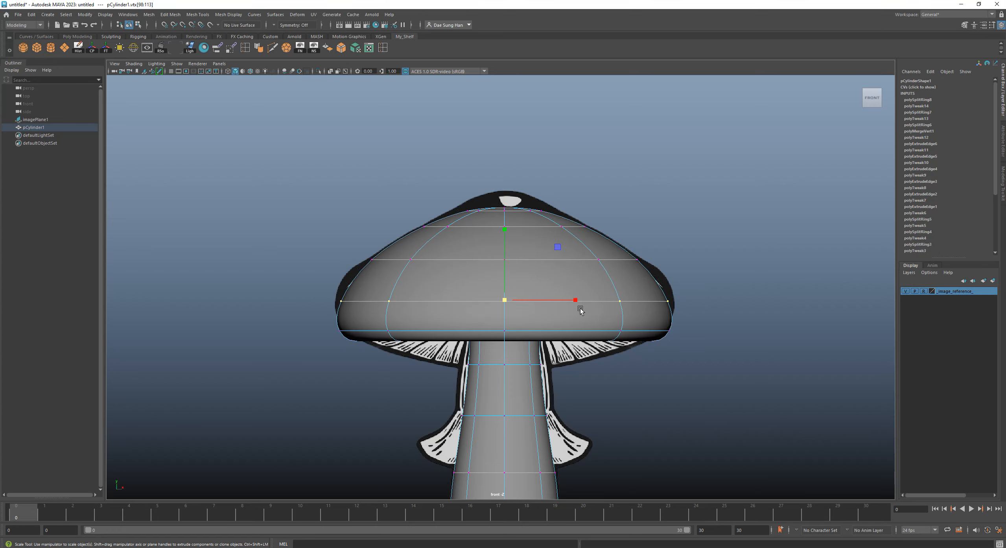
key("4")
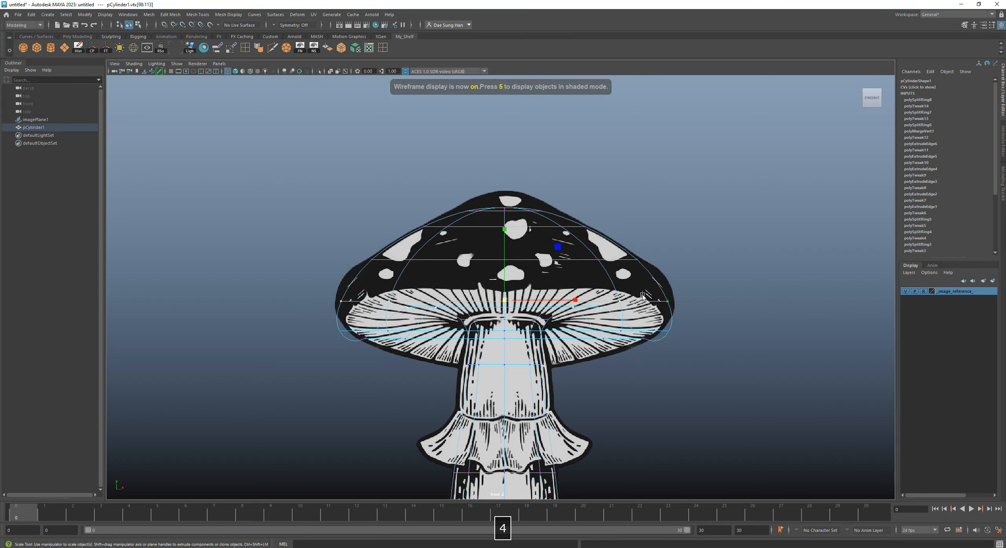
right_click_drag(643, 298, 618, 319, "alt")
middle_click_drag(618, 320, 585, 258, "alt")
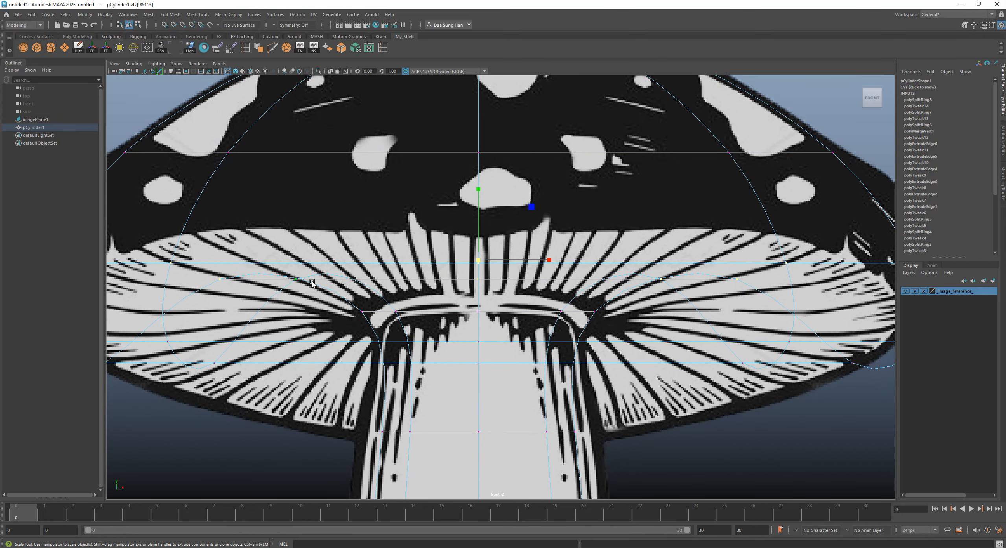
- Switch to the maximized perspective view and examine the cap's shape from the back
key("space")
key("space")
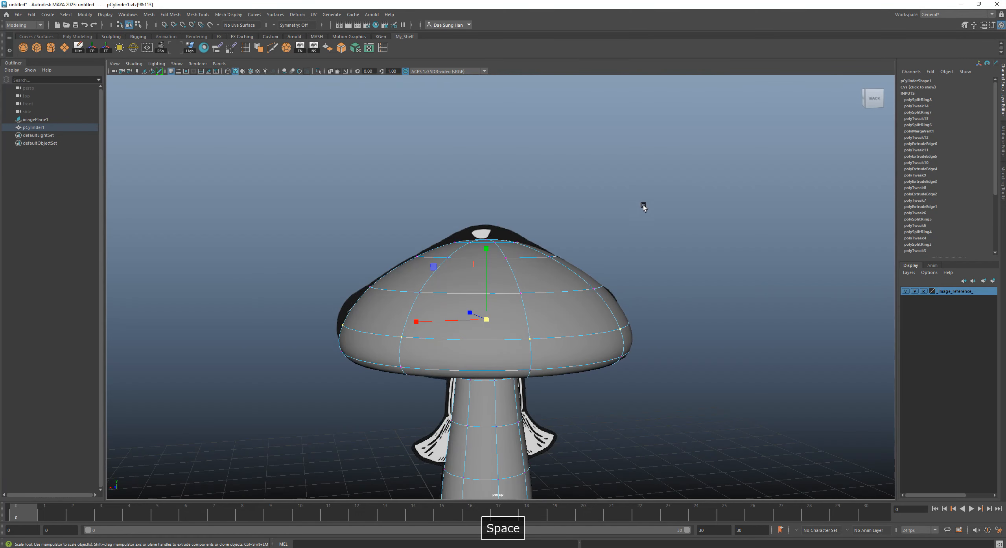
left_click_drag(452, 322, 589, 220, "alt")
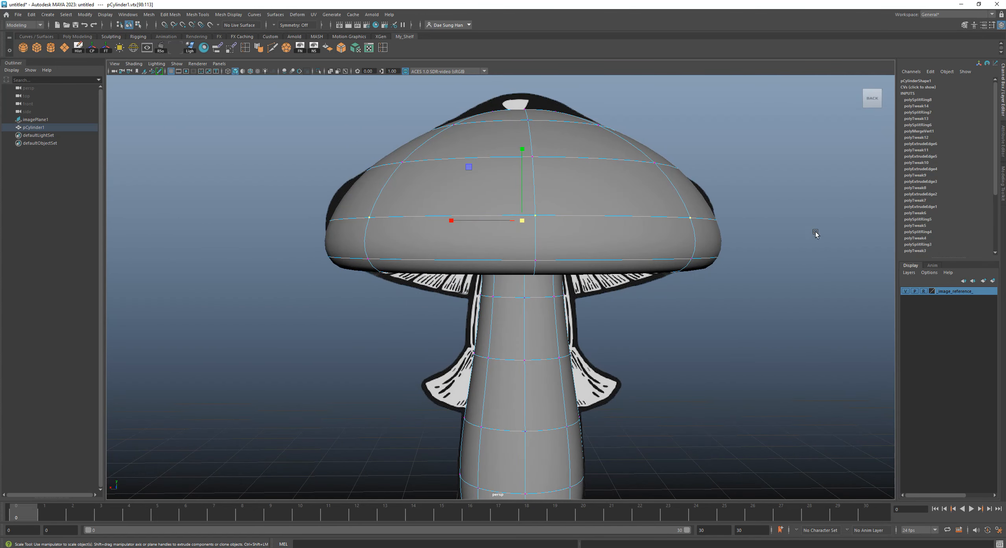
- Switch the mushroom to edge selection and select the horizontal edge loop around the lower part of the cap's dome
left_click(819, 205)
right_click(639, 201)
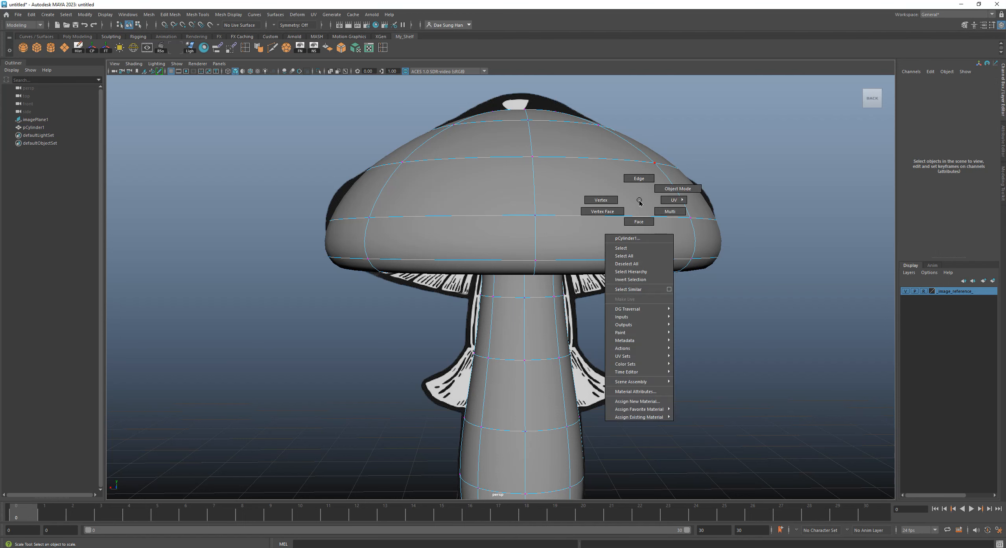
left_click(639, 179)
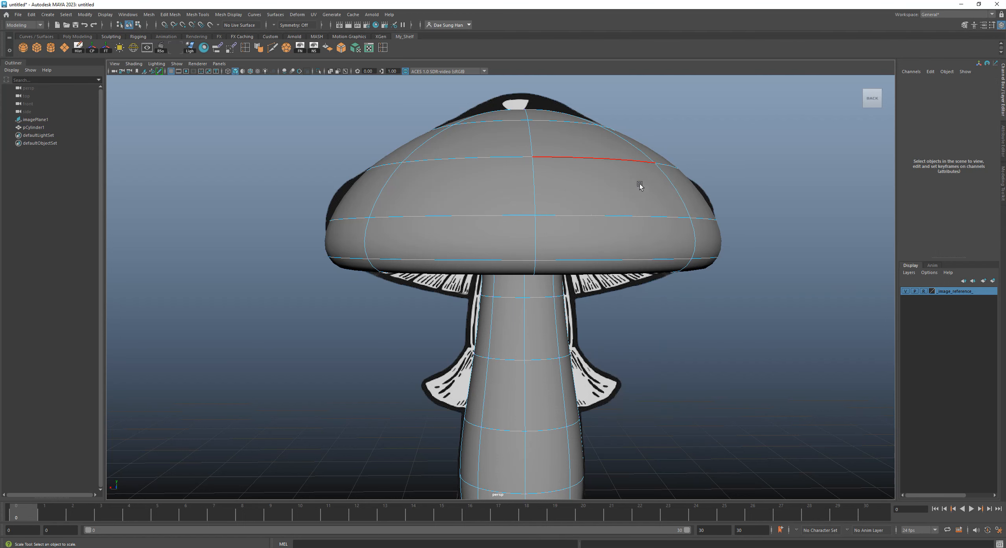
double_click(653, 218)
- Examine the whole mushroom and the hollow underside of the cap against the reference image
left_click_drag(600, 227, 571, 233, "alt")
right_click_drag(571, 233, 536, 248, "alt")
mouse_move(536, 248)
left_mouse_down("alt")
mouse_move(568, 260)
mouse_move(545, 269)
mouse_move(530, 261)
left_mouse_up("alt")
left_click_drag(649, 291, 624, 273, "alt")
right_click_drag(625, 272, 539, 287, "alt")
left_click_drag(539, 287, 594, 287, "alt")
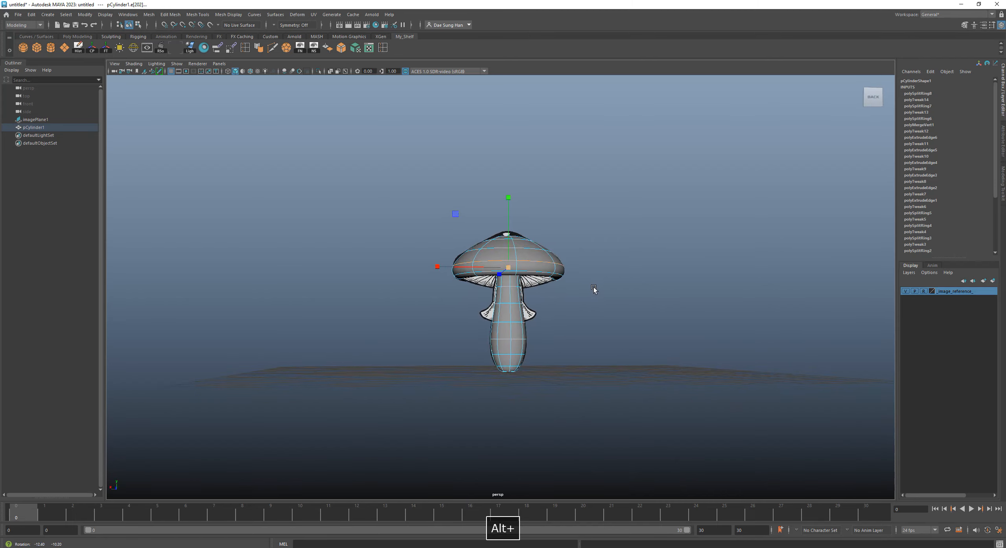
right_click_drag(594, 287, 567, 277, "alt")
left_click_drag(567, 277, 550, 259, "alt")
right_click_drag(550, 259, 766, 305, "alt")
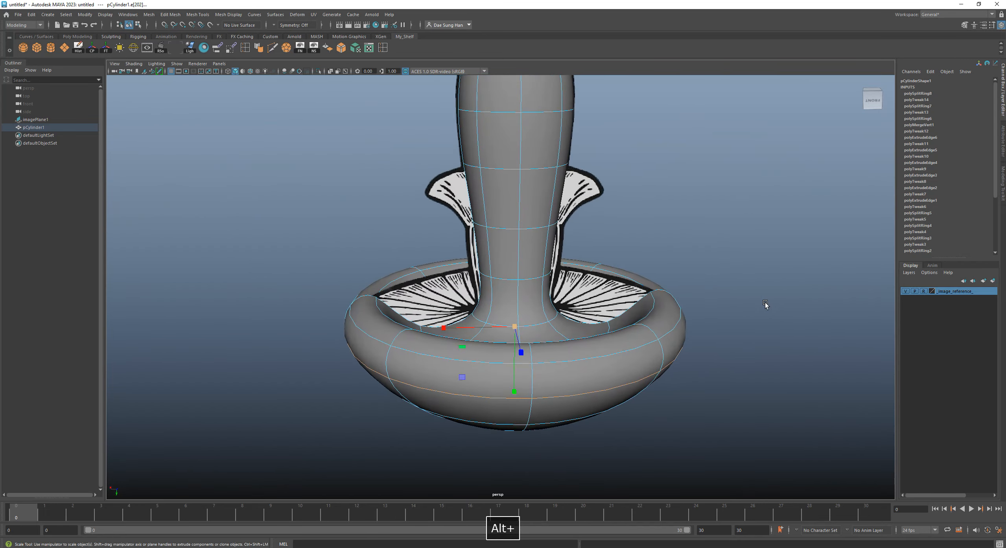
left_click_drag(766, 306, 549, 303, "alt")
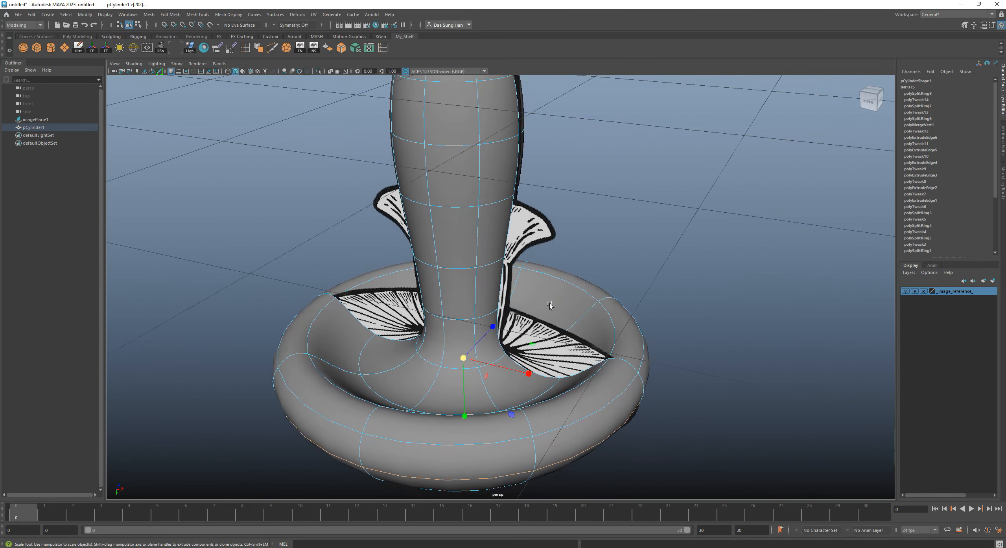
- Hide the image reference display layer, clear the selection and display the mushroom mesh unsmoothed
left_click(907, 291)
left_click(687, 286)
left_click_drag(687, 286, 503, 317, "alt")
middle_click_drag(503, 317, 477, 262, "alt")
key("1")
- Insert an edge loop around the inner wall of the cap's underside, about midway between the rim and the hollow's floor
left_click_drag(416, 255, 420, 278, "alt")
right_click_drag(420, 278, 511, 286, "alt")
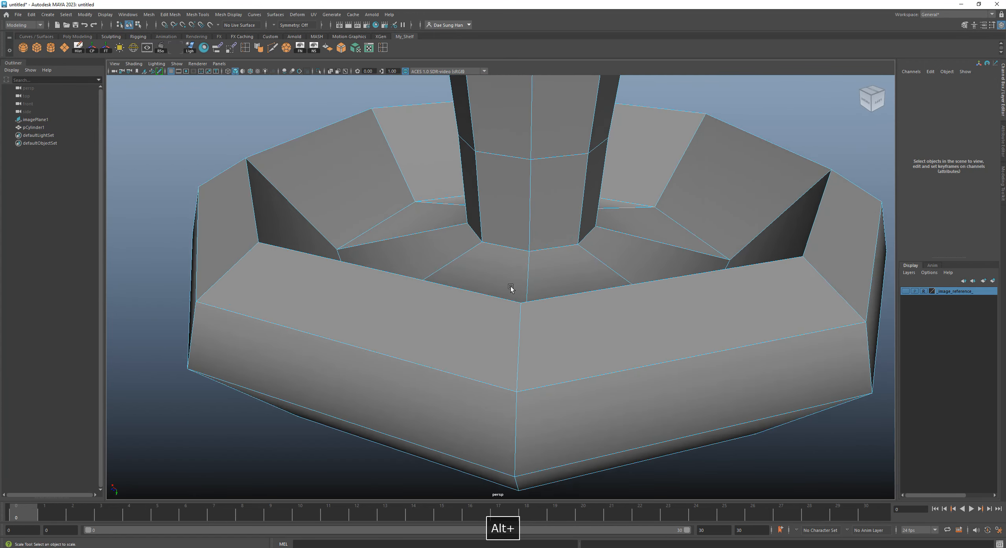
left_click_drag(511, 286, 485, 277, "alt")
middle_click_drag(485, 277, 527, 321, "alt")
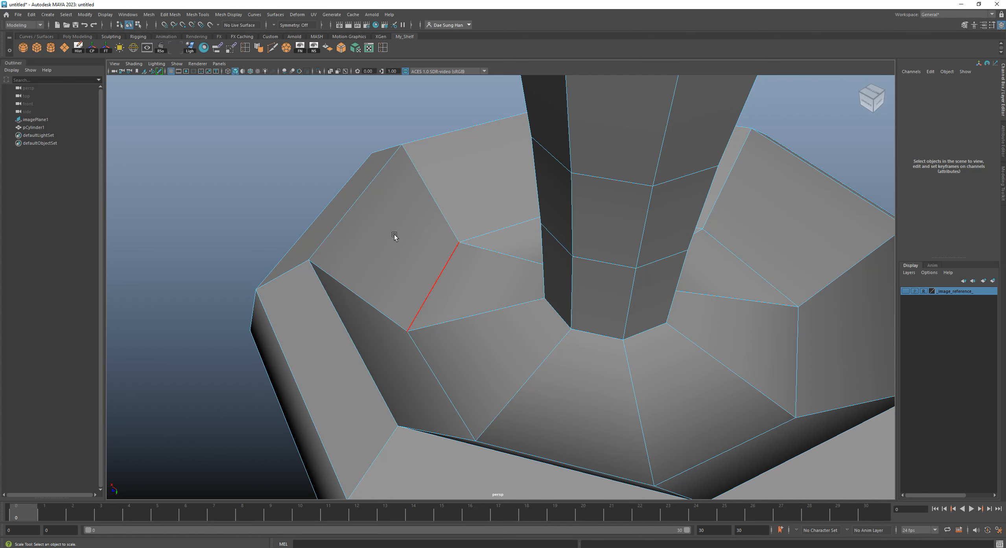
mouse_move(550, 326)
left_mouse_down("alt")
mouse_move(624, 309)
mouse_move(551, 310)
left_mouse_up("alt")
left_click_drag(494, 293, 503, 316, "alt")
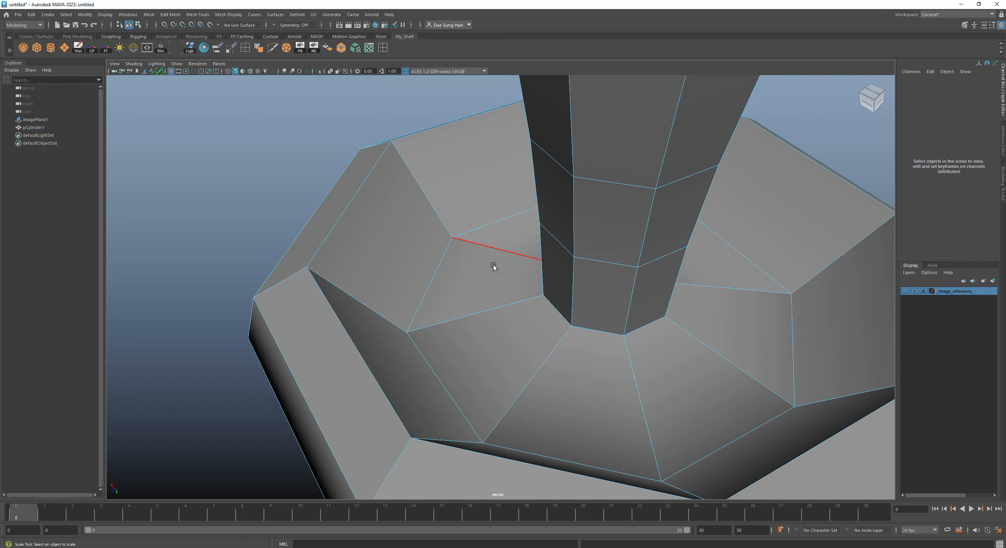
key("1")
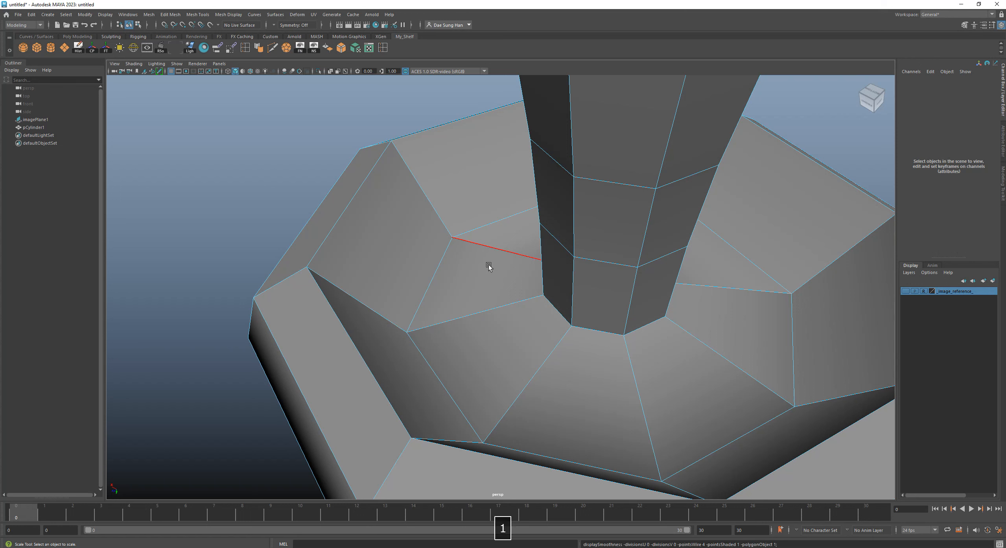
left_click(382, 46)
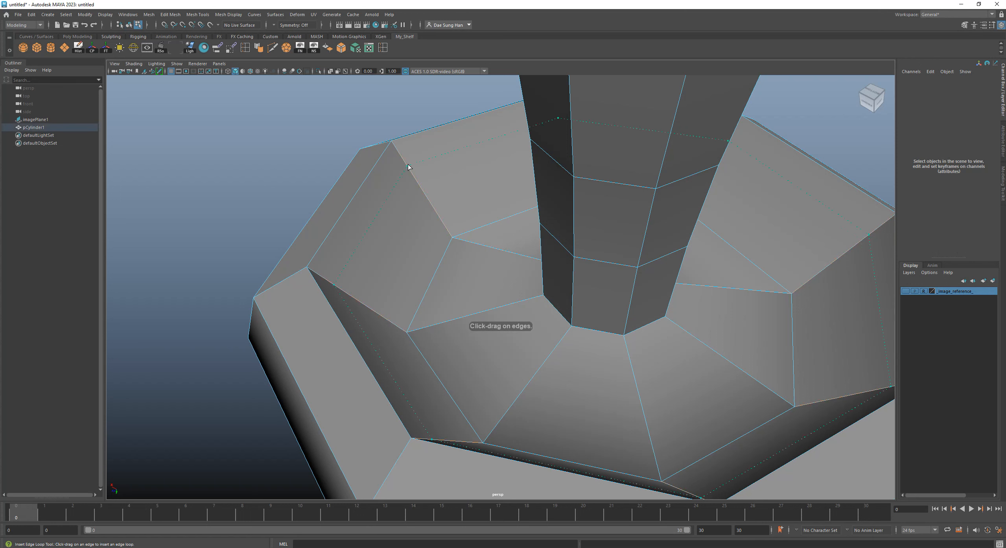
left_click(423, 190)
- Show the mesh in smooth preview, leave the Insert Edge Loop tool and inspect the cap's hollow with nothing selected
left_click_drag(437, 194, 518, 200, "alt")
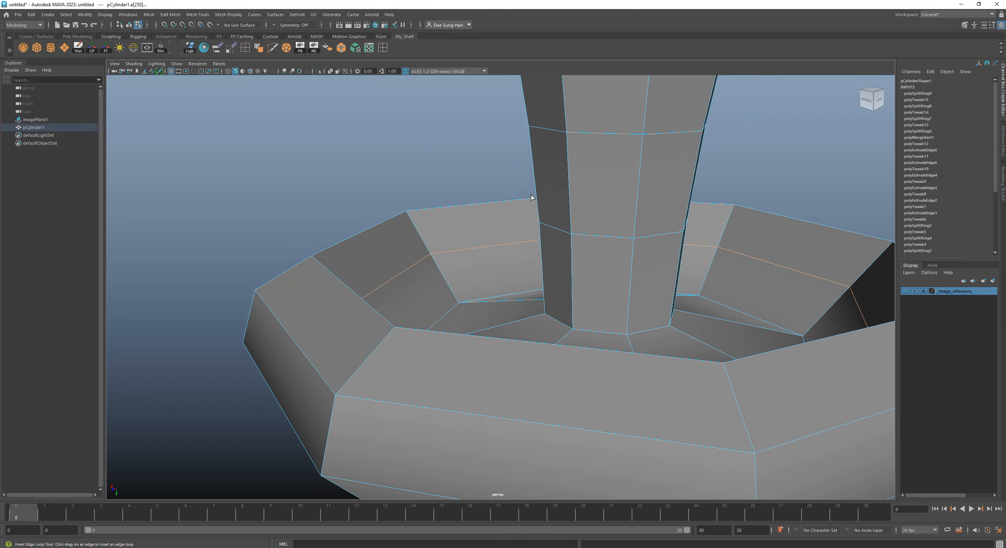
key("3")
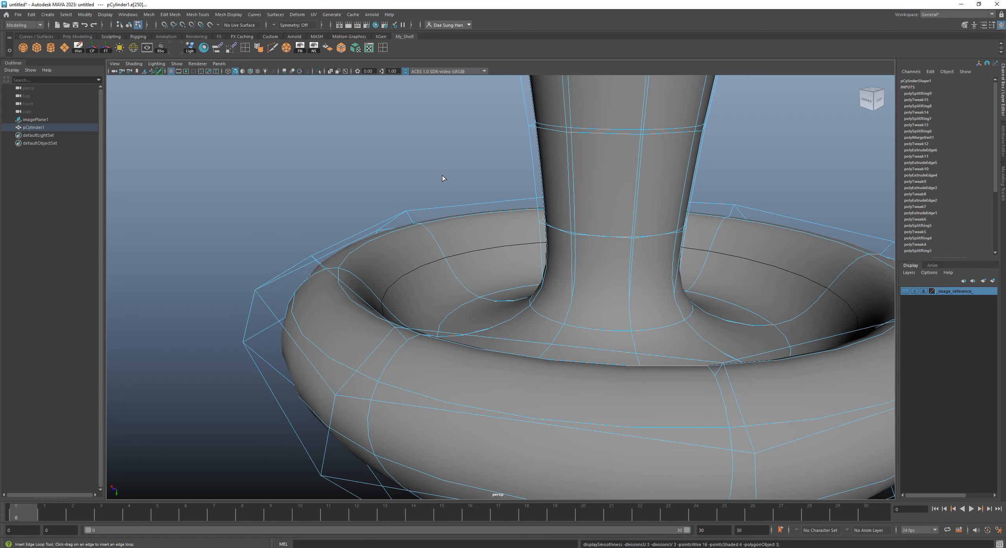
key("w")
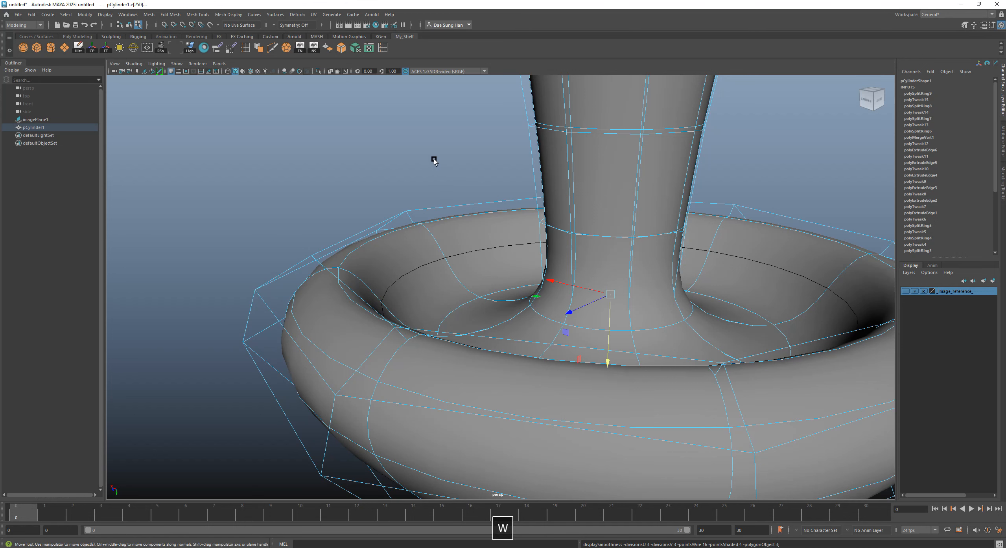
left_click(408, 161)
left_click_drag(673, 249, 706, 249, "alt")
right_click_drag(706, 250, 479, 216, "alt")
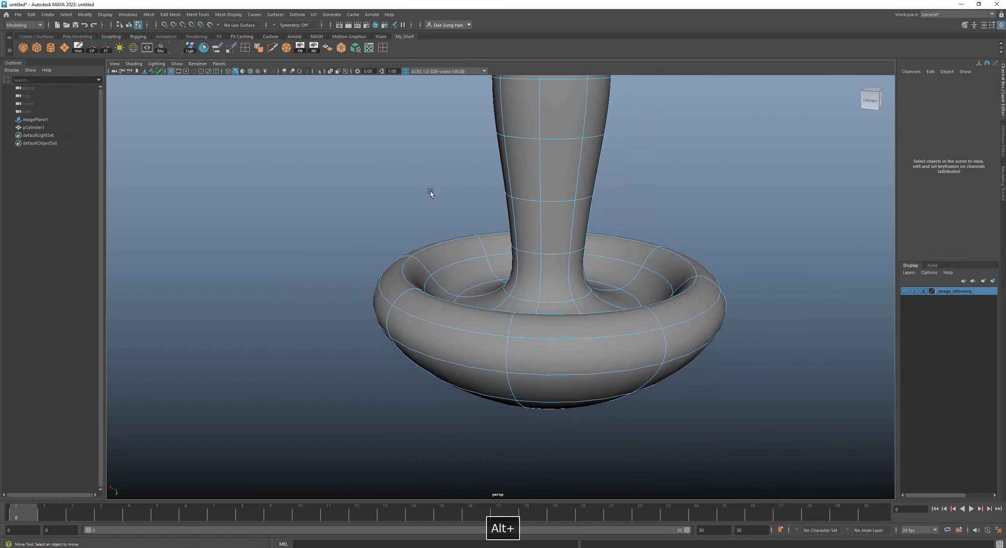
left_click_drag(410, 185, 469, 280, "alt")
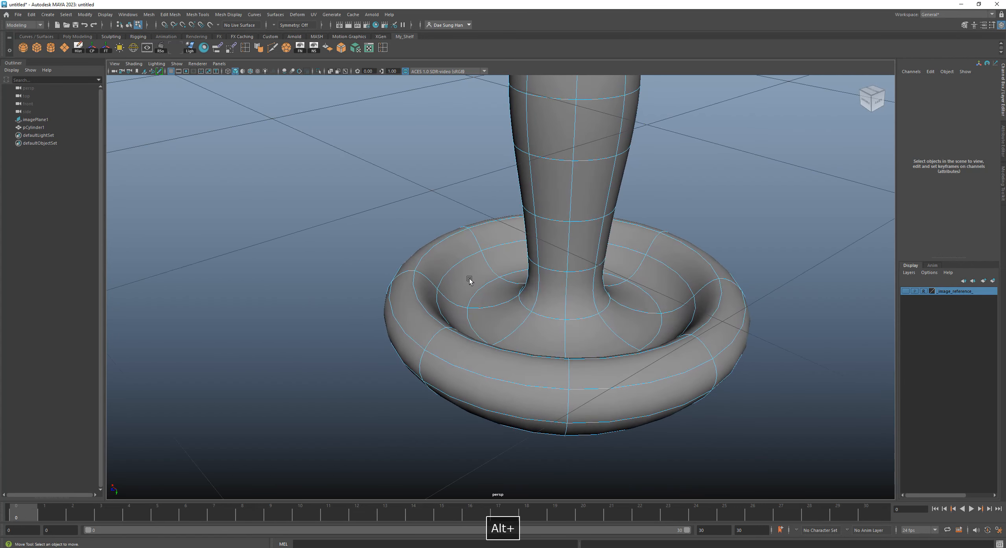
- Select the inserted edge loop on the inner wall of the cap's underside and scale it slightly inward
double_click(462, 262)
left_click_drag(574, 293, 550, 263, "alt")
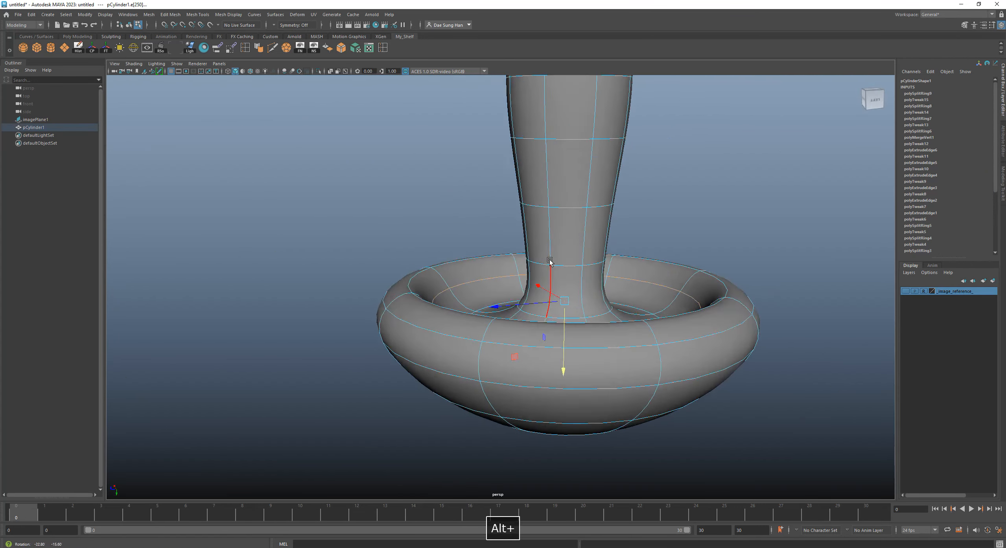
right_click_drag(550, 262, 606, 336, "alt")
left_click_drag(606, 336, 521, 342, "alt")
left_click_drag(340, 266, 384, 279, "alt")
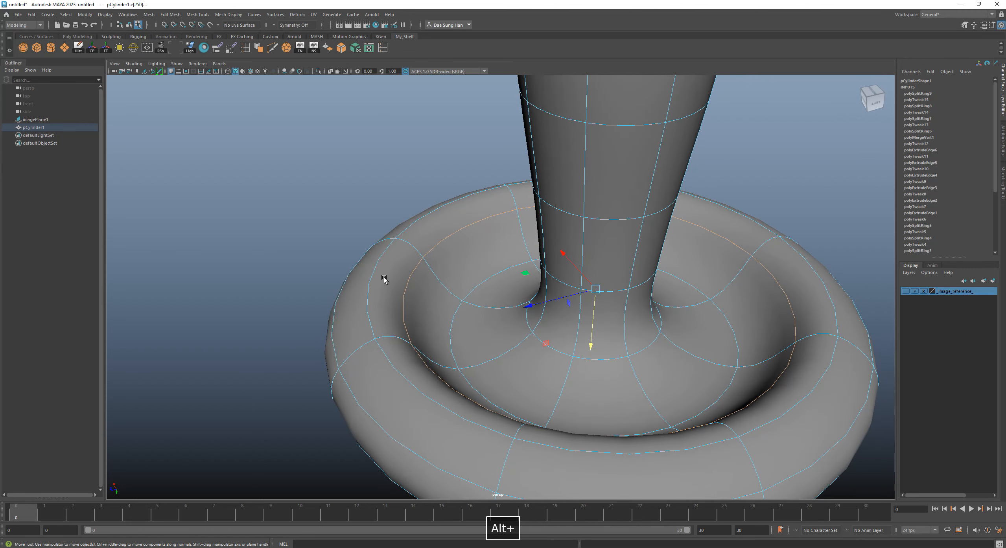
left_click_drag(500, 343, 545, 343, "alt")
key("r")
left_click_drag(651, 258, 641, 285, "alt")
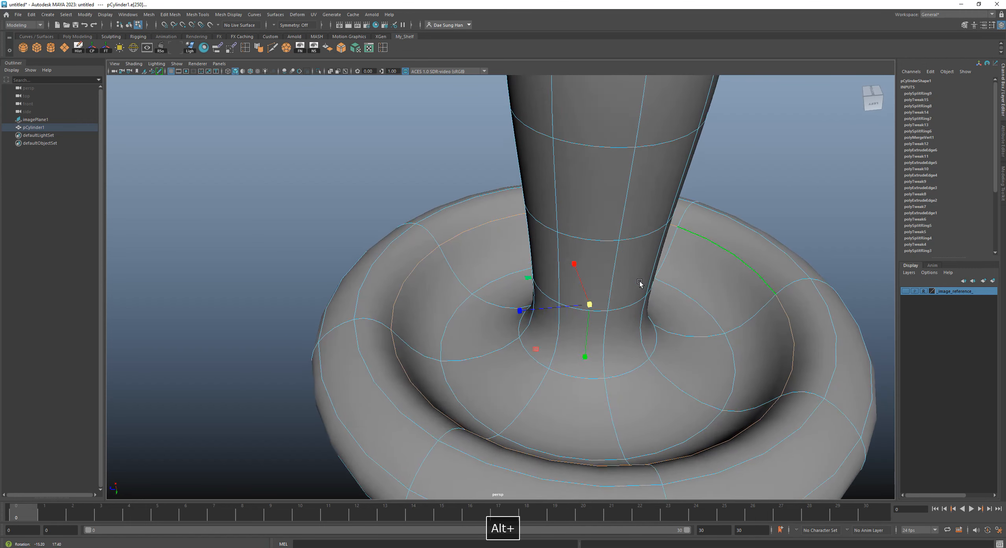
left_click_drag(589, 305, 565, 305)
right_click_drag(565, 305, 540, 315, "alt")
left_click_drag(540, 315, 539, 341, "alt")
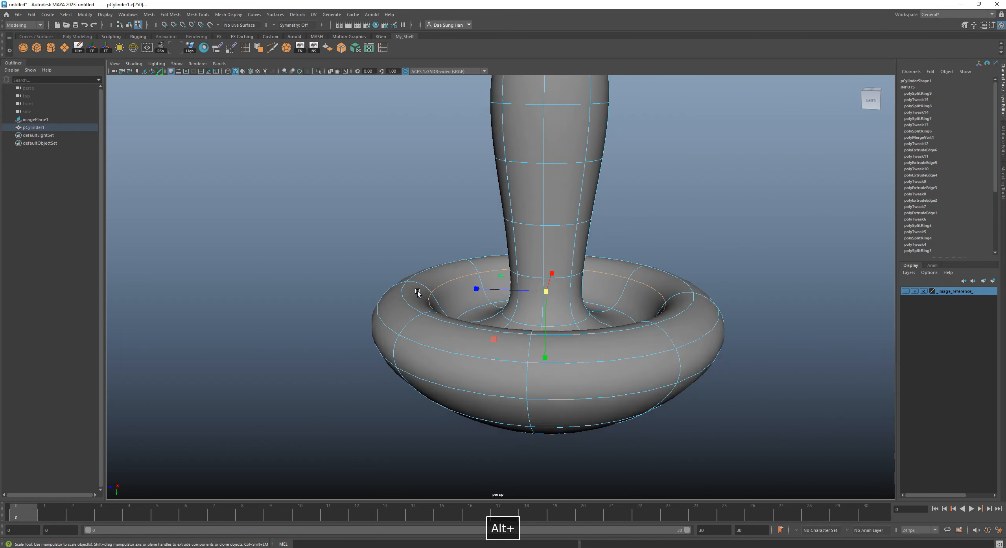
- Fine-tune the uniform scale of the inner wall's edge loop while viewing the cap's hollow up close
left_click_drag(421, 238, 457, 266, "alt")
left_click_drag(491, 294, 474, 272, "alt")
right_click_drag(474, 272, 547, 289, "alt")
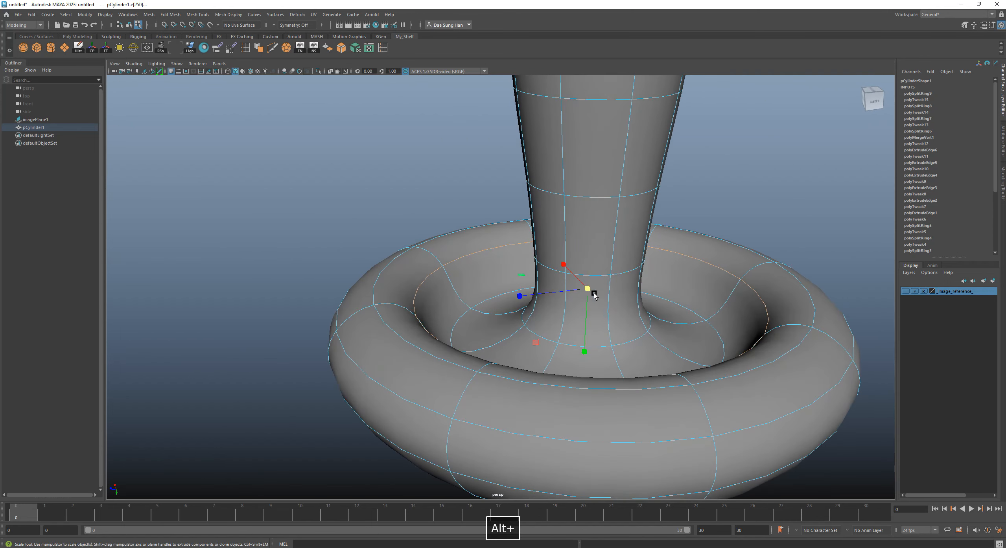
left_click_drag(589, 290, 639, 332)
- Select the edge loop on the crest of the cap's lower rim and scale it slightly outward in smooth preview
key("1")
left_click_drag(699, 352, 619, 338, "alt")
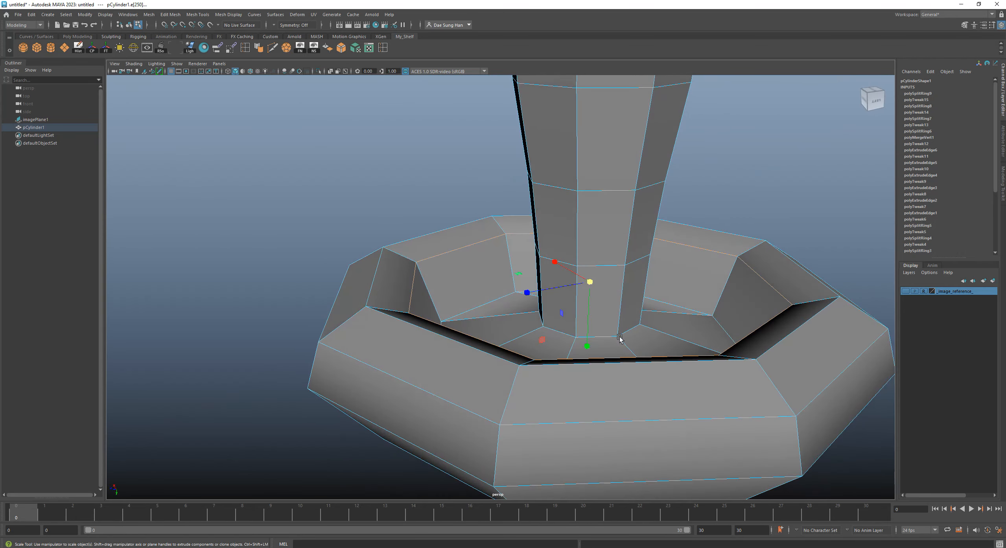
double_click(381, 263)
left_click_drag(641, 308, 635, 313, "alt")
key("3")
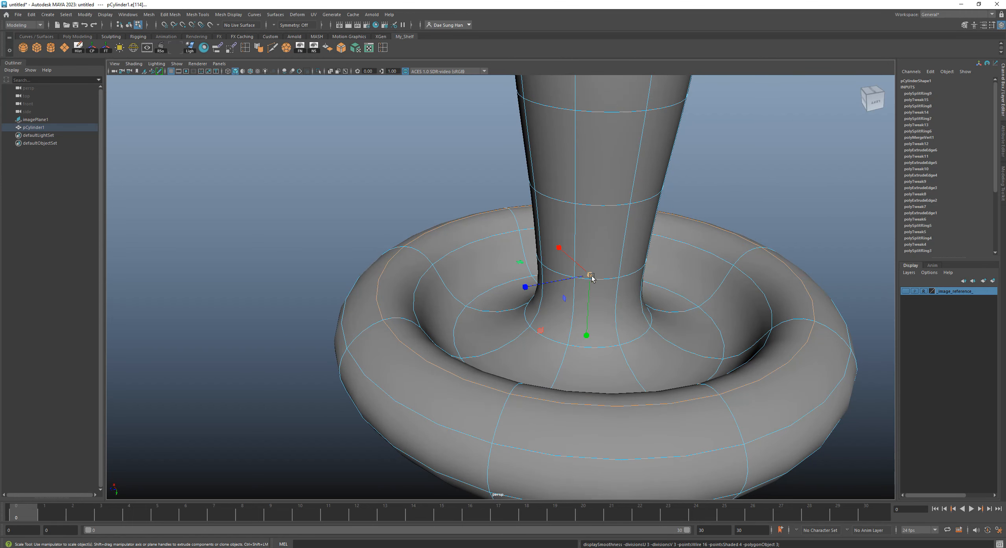
left_click_drag(591, 275, 712, 408)
- Select the edge loop just above the cap's lower rim on the outer side and move it slightly up
right_click_drag(712, 407, 471, 291, "alt")
left_click_drag(471, 291, 474, 311, "alt")
right_click_drag(474, 311, 728, 301, "alt")
left_click_drag(728, 301, 680, 275, "alt")
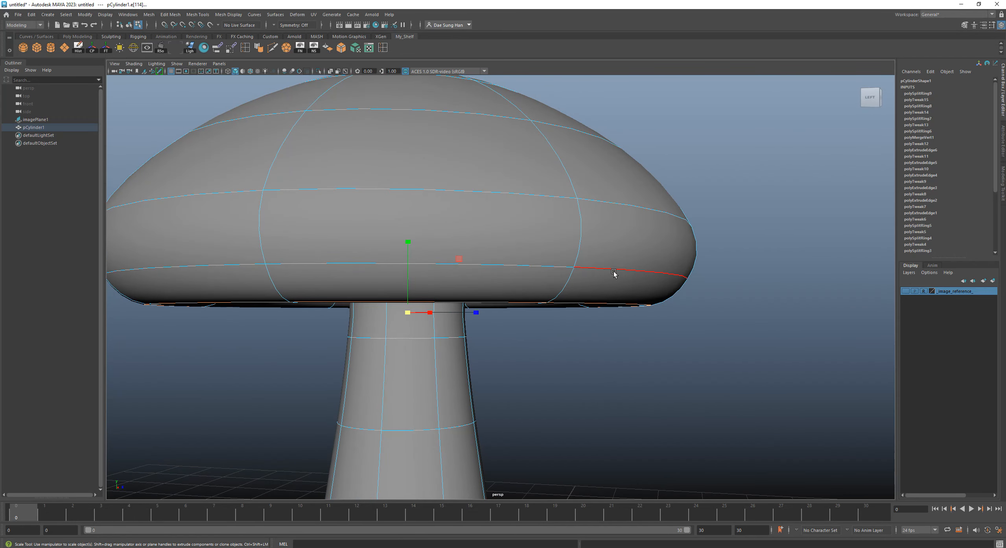
right_click_drag(613, 272, 523, 294, "alt")
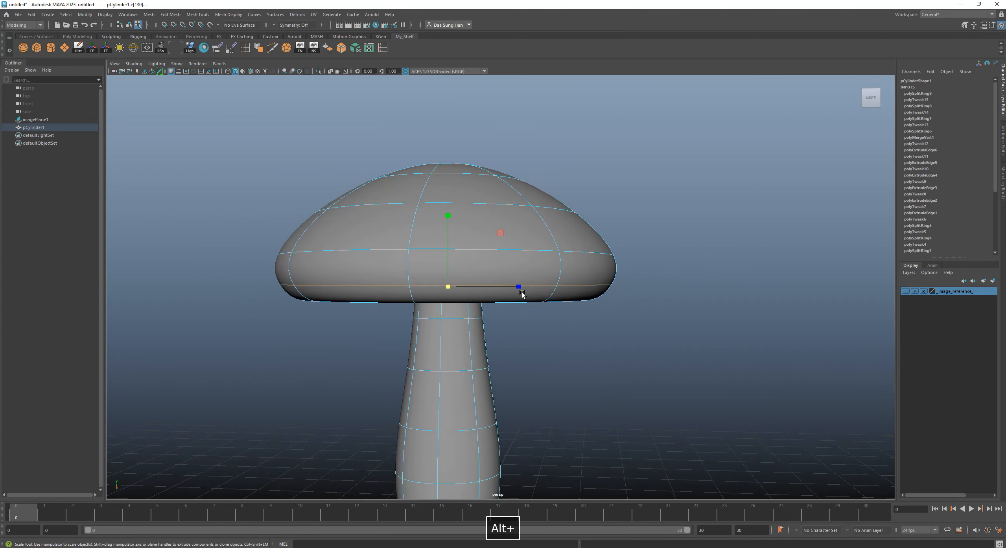
left_click_drag(493, 286, 488, 286, "alt")
key("w")
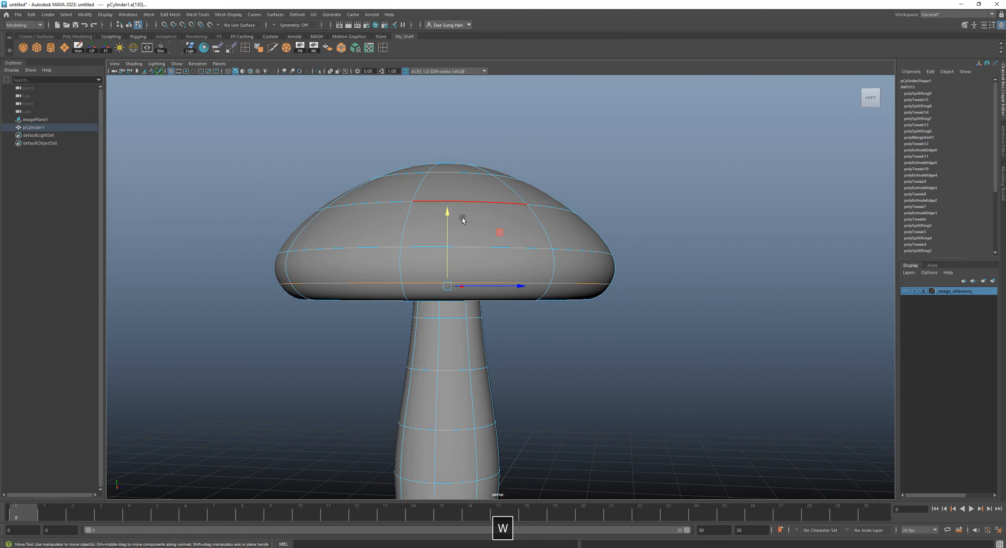
left_click_drag(448, 213, 447, 208)
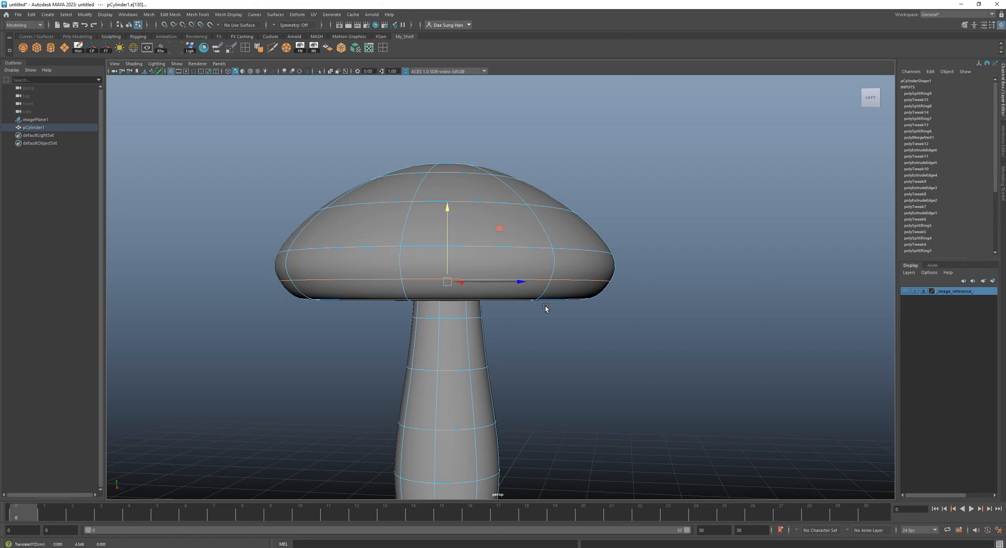
- Select the second edge loop above the cap's rim for scaling and check the cap's silhouette from the front
key("r")
left_click_drag(532, 307, 407, 276, "alt")
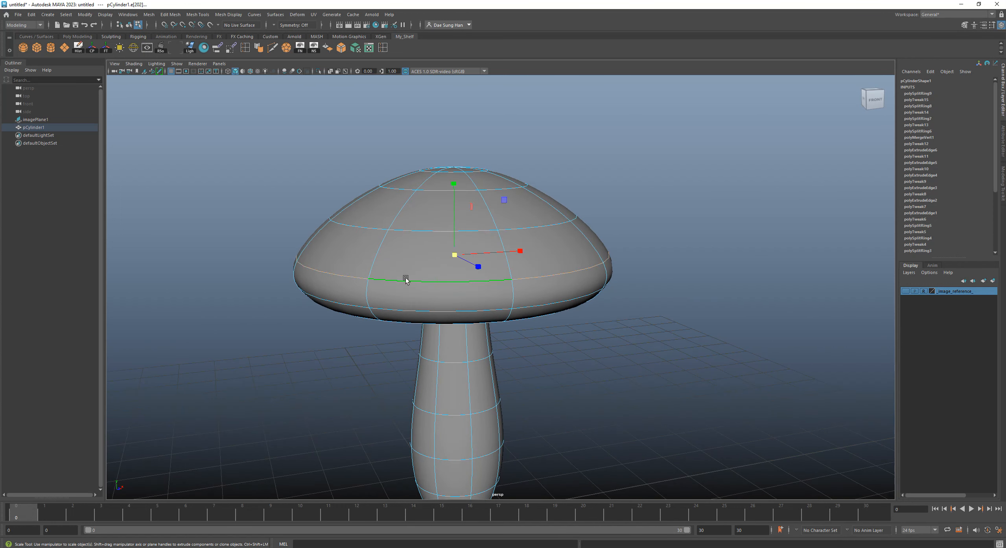
left_click_drag(546, 282, 521, 256, "alt")
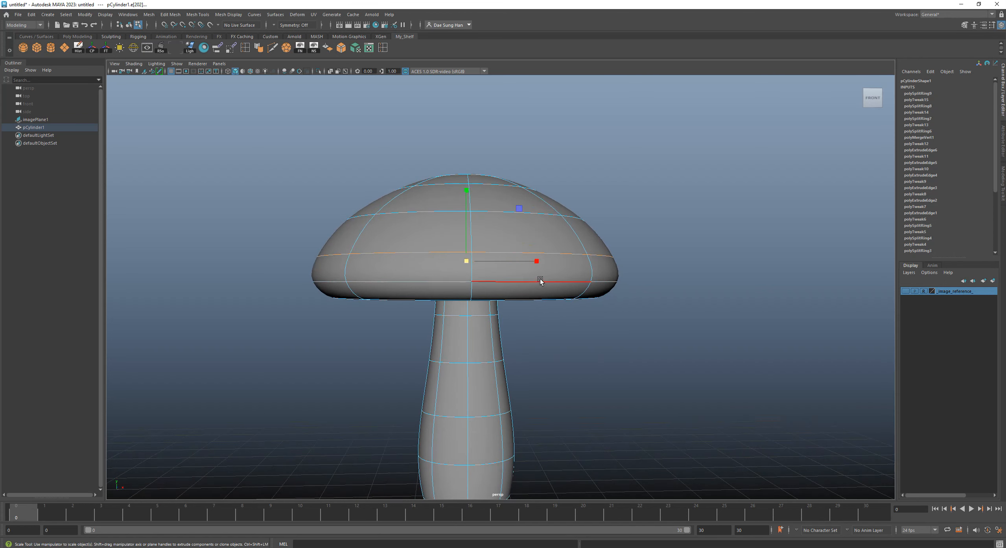
- Adjust the height of the edge loop just above the cap's rim and select the rim's underside loop for scaling
key("w")
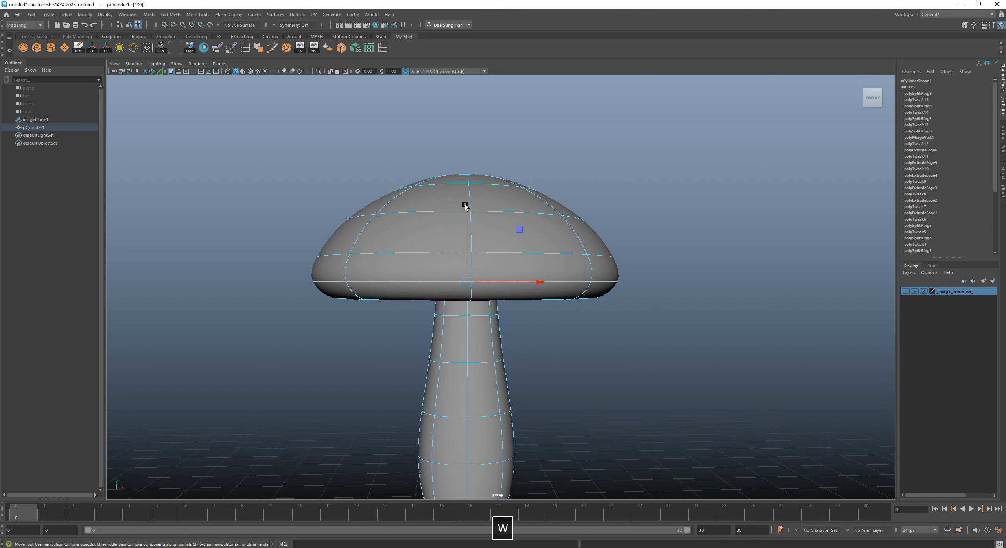
left_click_drag(465, 205, 455, 230)
key("r")
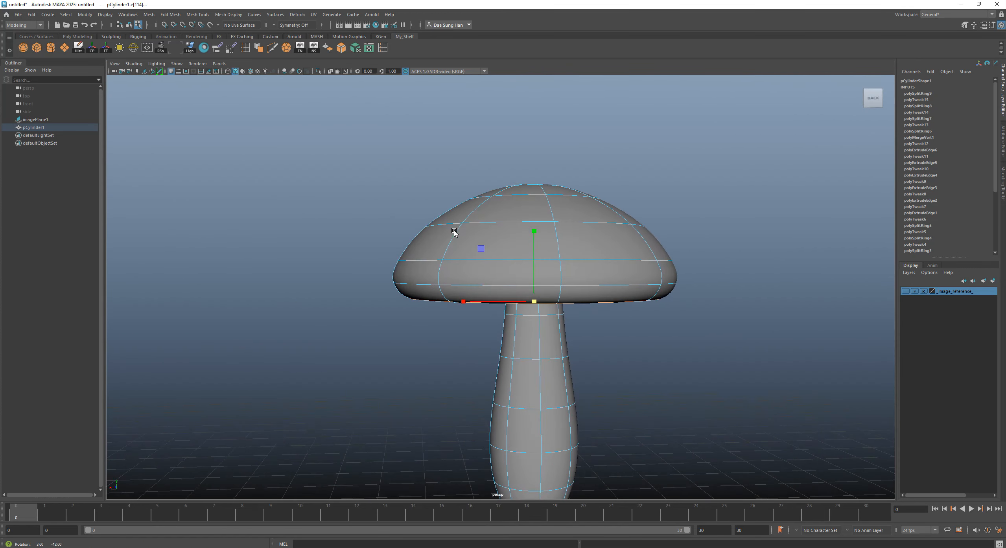
- Clear the edge selection and examine the mushroom's overall shape from the side and from underneath
right_click_drag(454, 230, 627, 259, "alt")
left_click_drag(722, 280, 738, 289, "alt")
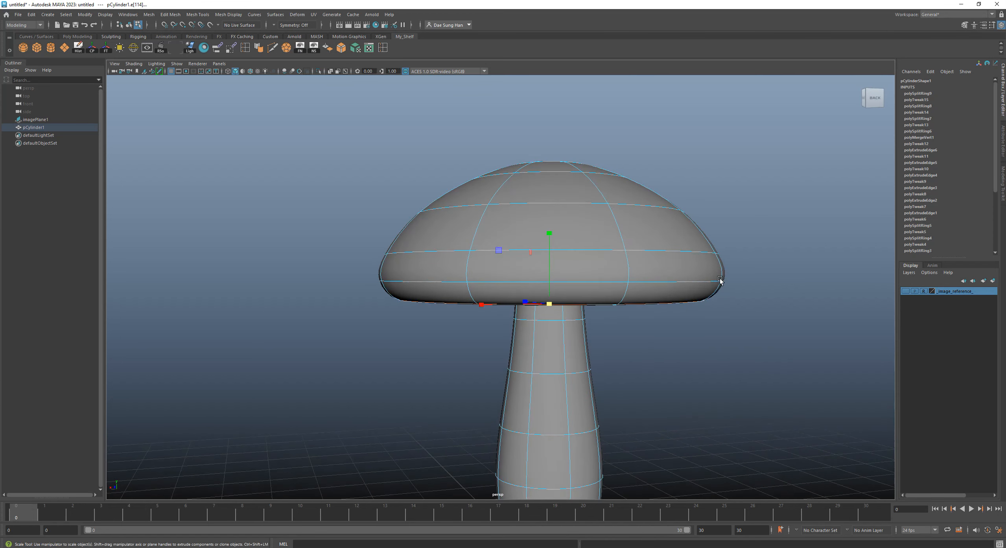
left_click_drag(698, 254, 616, 254, "alt")
right_click_drag(616, 254, 539, 228, "alt")
left_click(683, 151)
left_click_drag(638, 271, 522, 288, "alt")
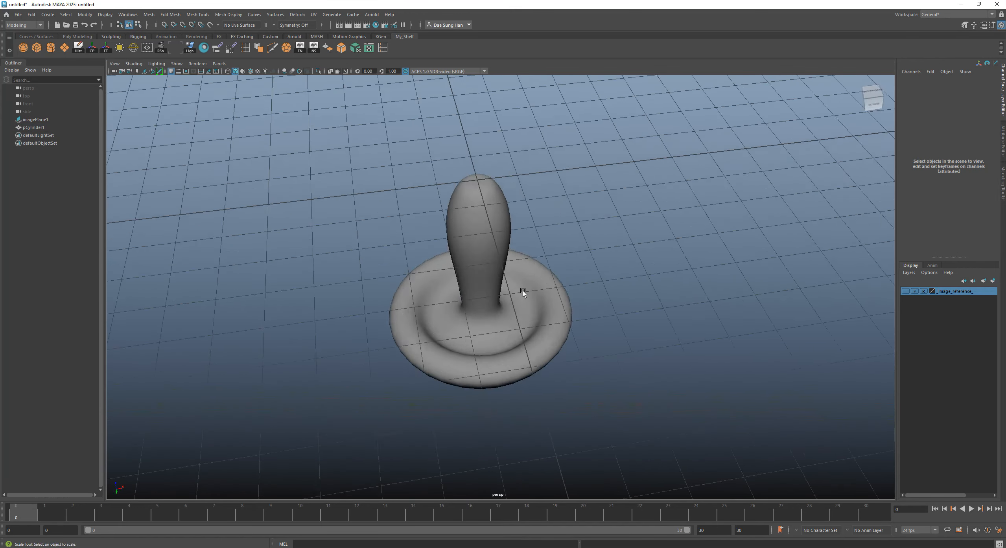
right_click_drag(521, 287, 627, 272, "alt")
- Select the mushroom, return to edge selection and select the inner wall's edge loop in the cap's underside for moving
left_click(642, 299)
left_click_drag(642, 299, 382, 227, "alt")
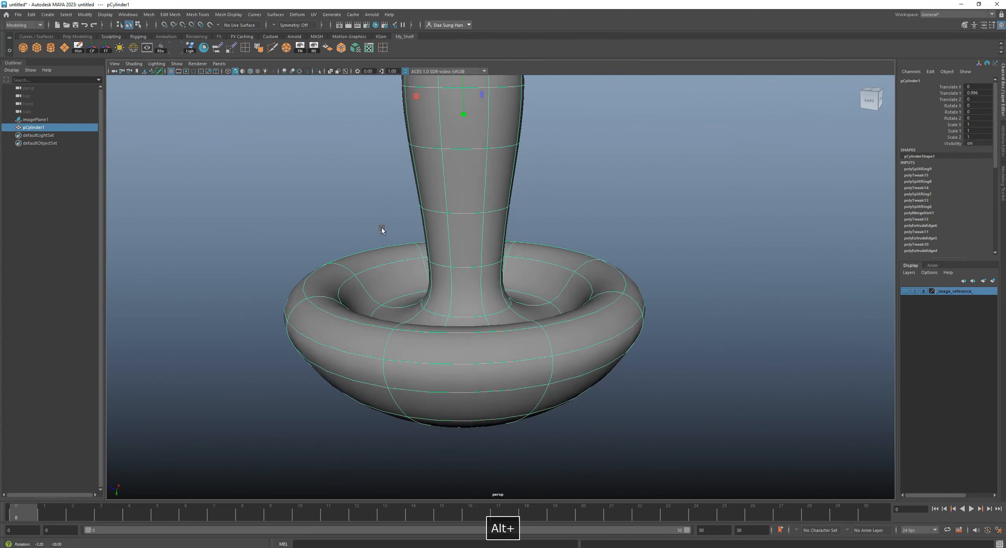
right_click_drag(382, 227, 404, 288, "alt")
middle_click_drag(404, 288, 554, 308, "alt")
right_click_drag(422, 282, 415, 234)
double_click(421, 257)
left_click_drag(452, 278, 577, 367, "alt")
double_click(404, 276)
key("w")
- Select the edge loop on the crest of the cap's lower rim and move it vertically
left_click_drag(397, 340, 350, 344, "alt")
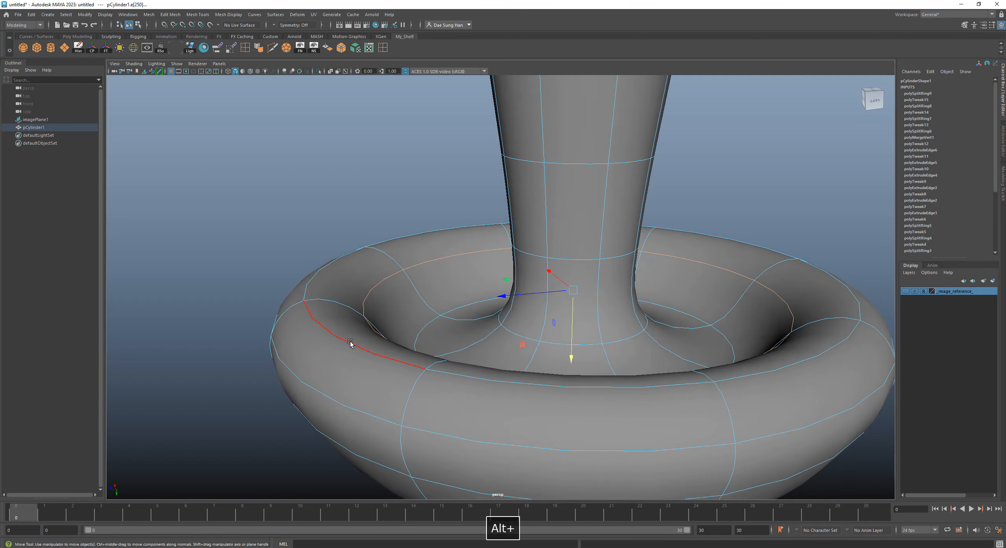
double_click(350, 343)
left_click_drag(570, 338, 574, 358, "alt")
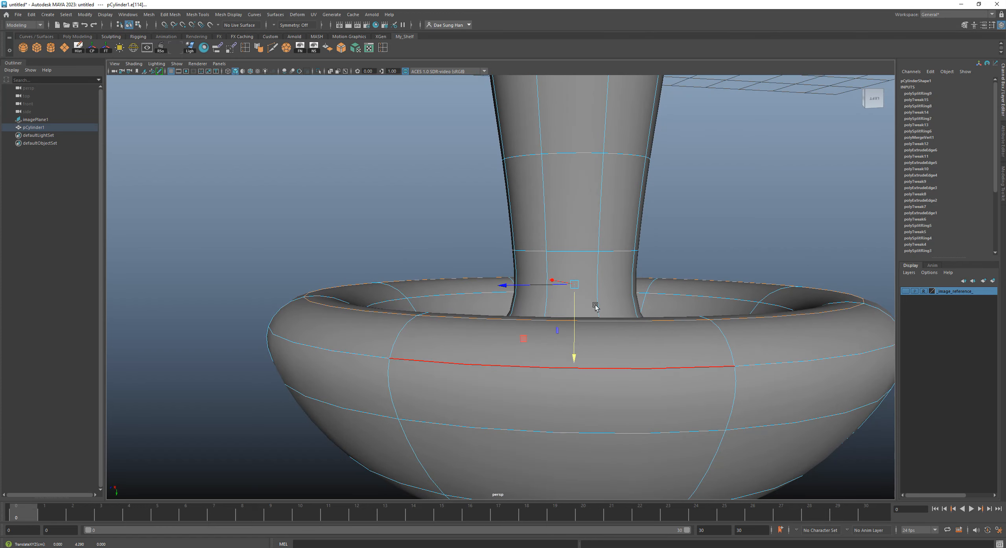
- Select the edge loop around the cap's lower rim and scale it slightly inward horizontally
left_click_drag(595, 307, 437, 285, "alt")
key("1")
key("3")
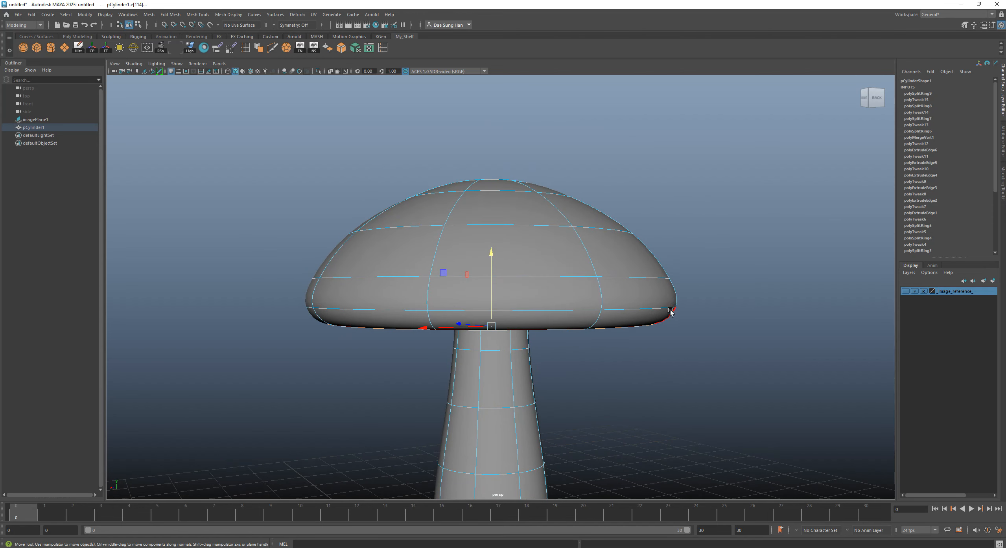
left_click_drag(592, 325, 593, 322, "alt")
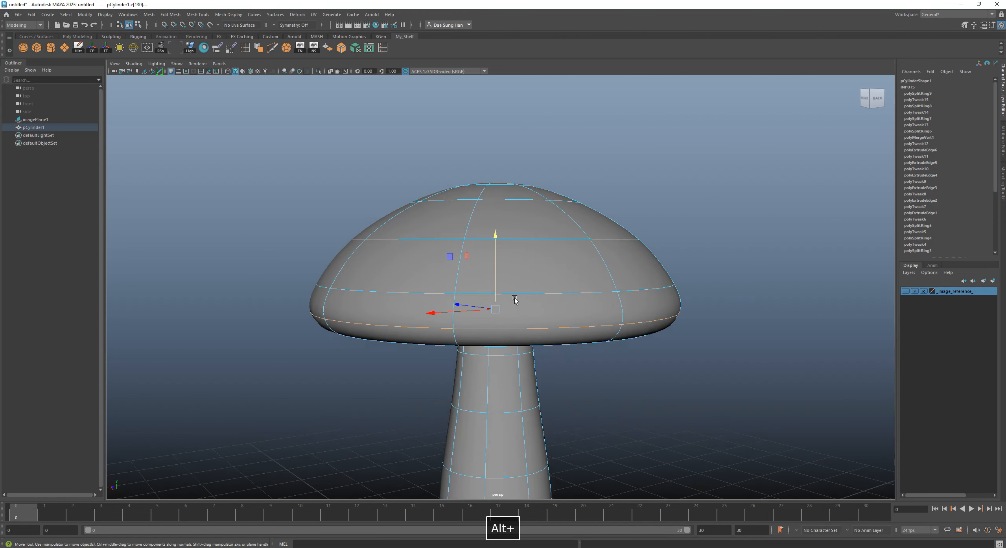
right_click_drag(515, 297, 598, 317, "alt")
key("r")
left_click_drag(513, 315, 474, 312, "alt")
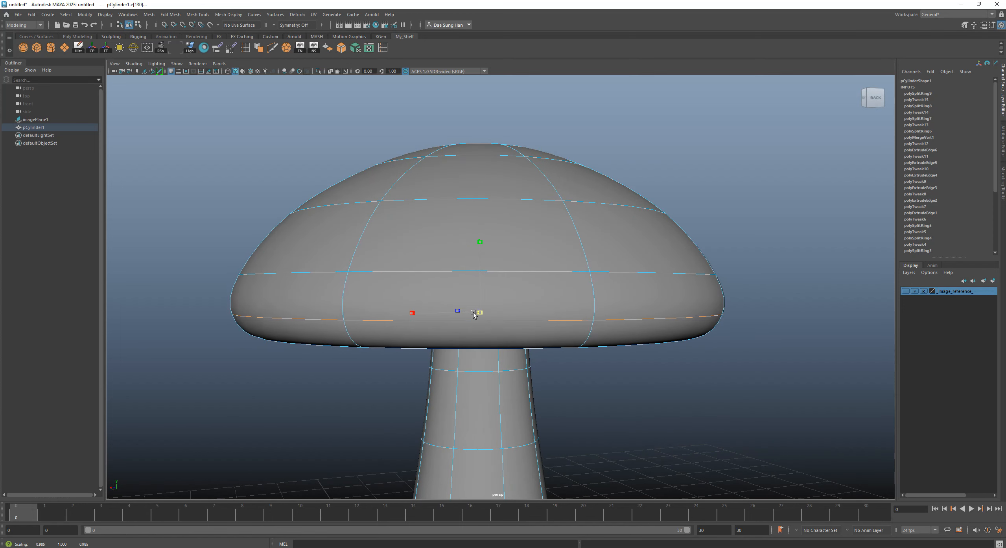
left_click_drag(245, 304, 244, 304, "alt")
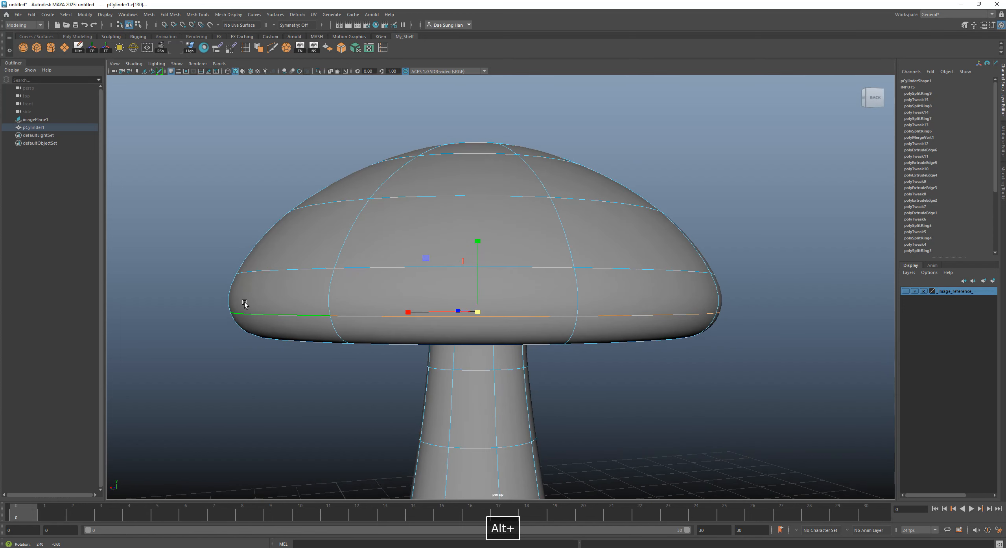
- Select the edge loop just above the cap's rim and adjust its scale slightly
mouse_move(504, 313)
left_mouse_down("alt")
mouse_move(725, 298)
mouse_move(546, 282)
mouse_move(496, 308)
left_mouse_up("alt")
double_click(710, 286)
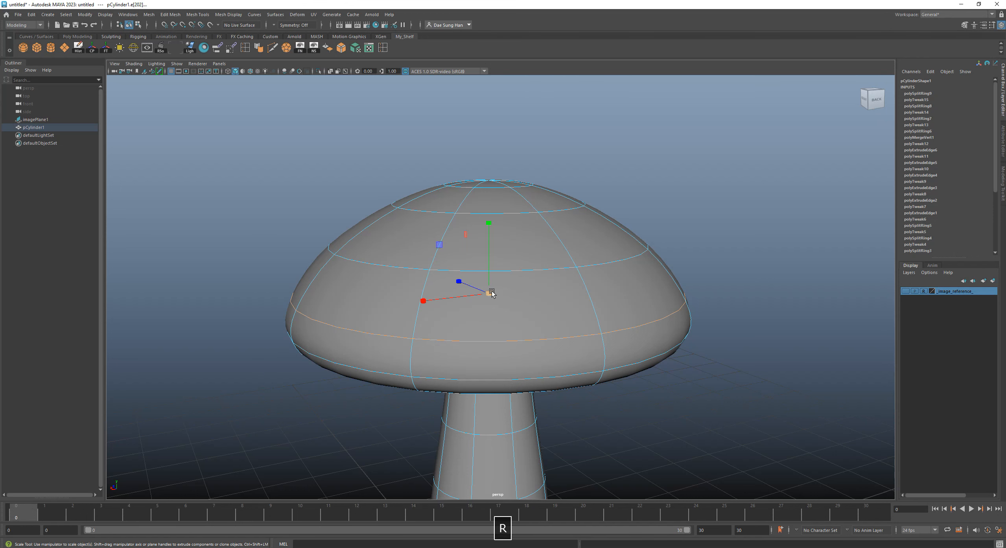
left_click_drag(490, 293, 486, 292)
left_click_drag(569, 329, 470, 254, "alt")
- Select the edge loop halfway up the cap, lower it and adjust its scale to refine the dome
double_click(584, 230)
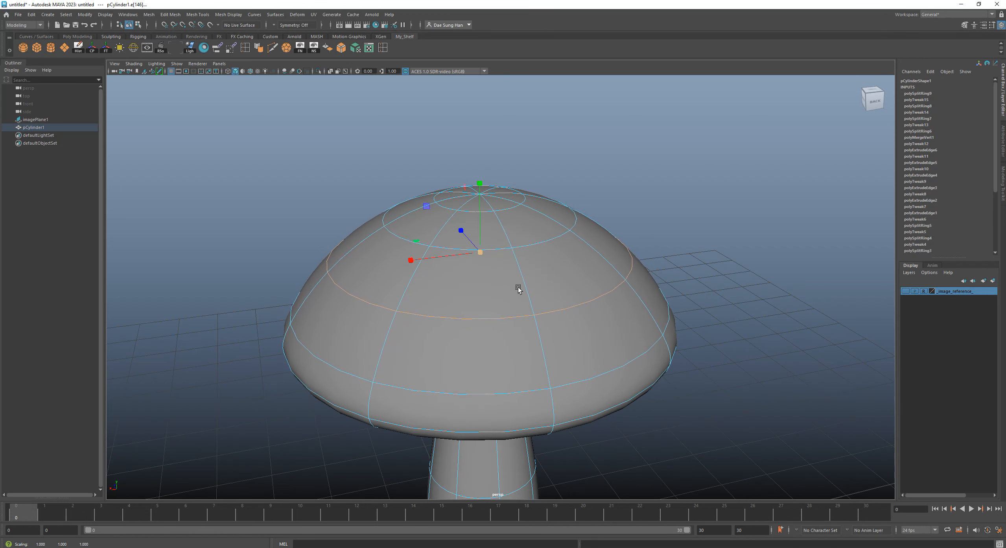
left_click_drag(519, 289, 510, 277, "alt")
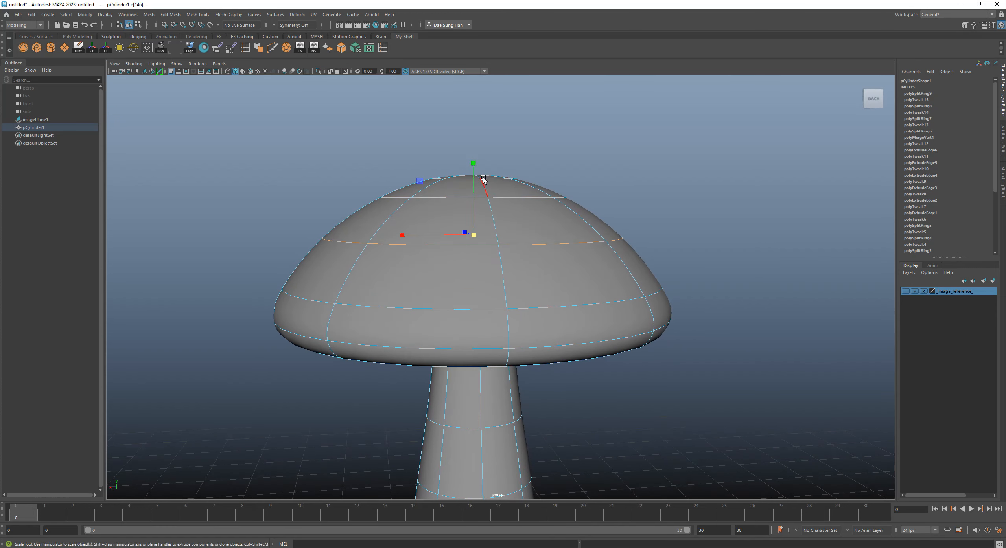
key("w")
left_click_drag(475, 161, 436, 244)
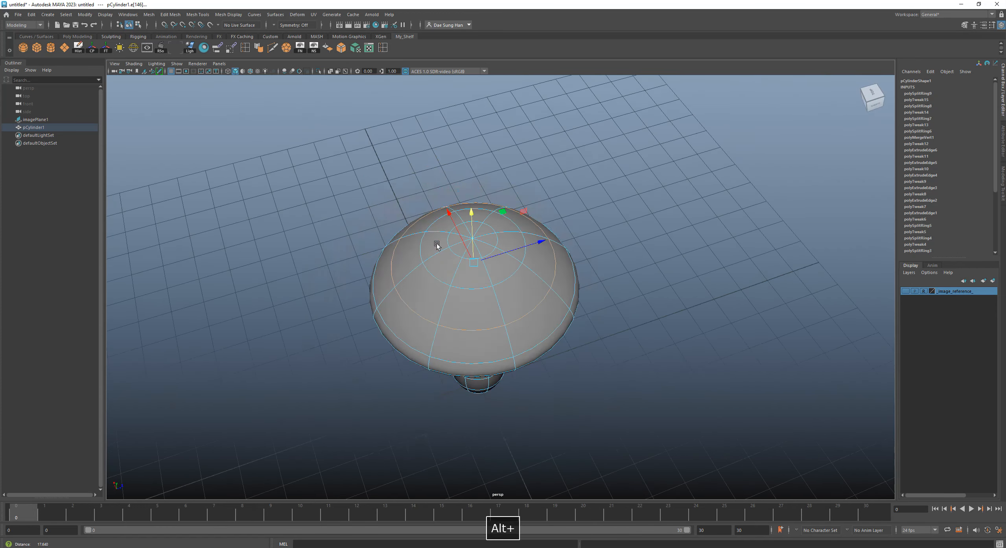
right_click_drag(436, 244, 413, 238, "alt")
left_click_drag(610, 338, 580, 259, "alt")
right_click_drag(543, 254, 564, 261, "alt")
left_click_drag(570, 270, 580, 272, "alt")
left_click_drag(480, 184, 555, 272)
key("r")
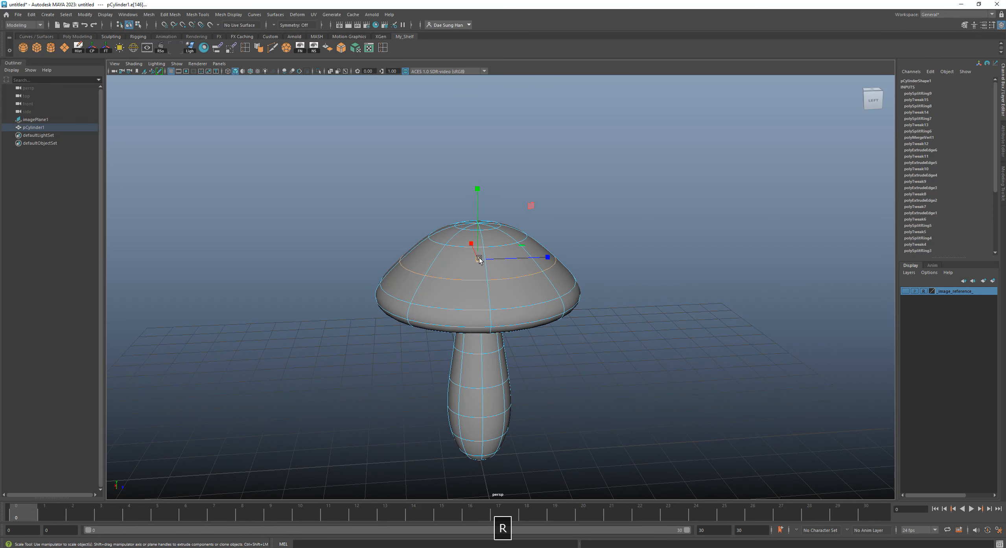
left_click_drag(526, 269, 687, 262, "alt")
- Reselect the edge loop around the cap's lower rim and adjust its height
left_click(681, 262)
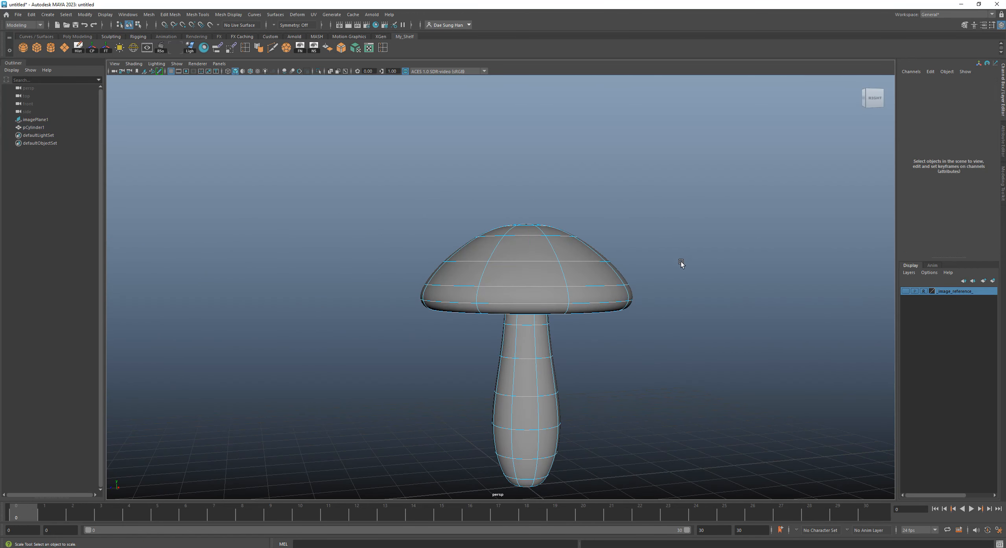
middle_click_drag(656, 334, 601, 292, "alt")
right_click_drag(601, 292, 640, 248, "alt")
middle_click_drag(654, 250, 633, 260, "alt")
left_click(567, 261)
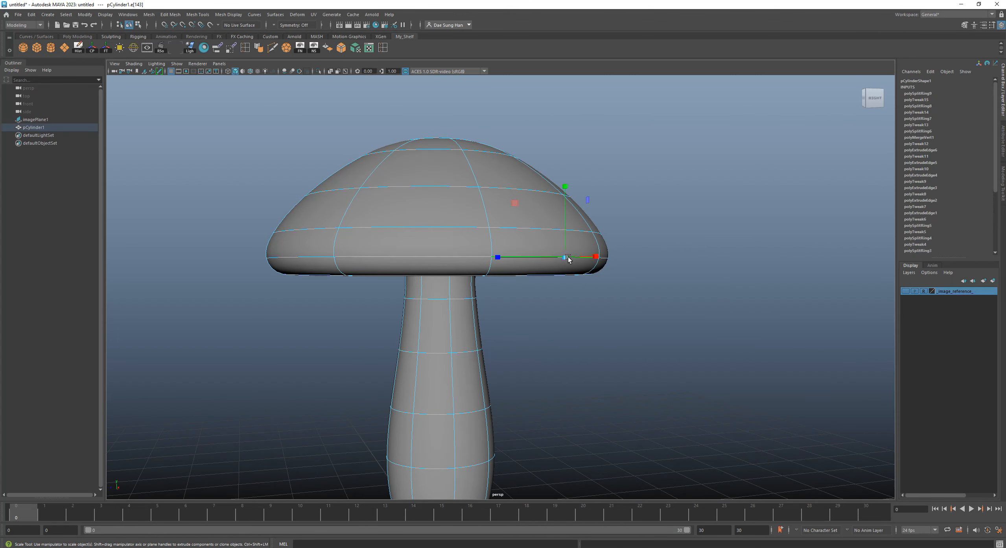
key("w")
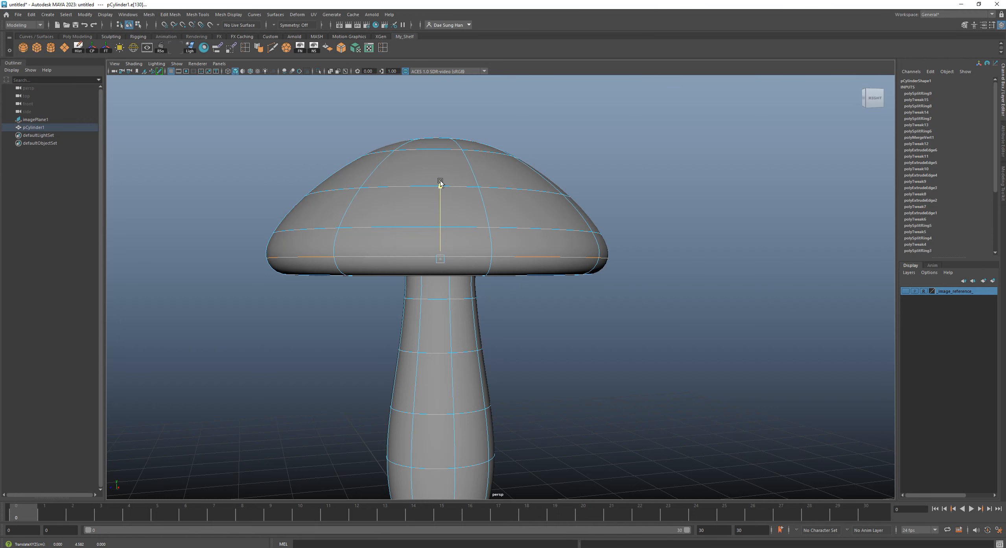
left_click_drag(440, 183, 483, 313)
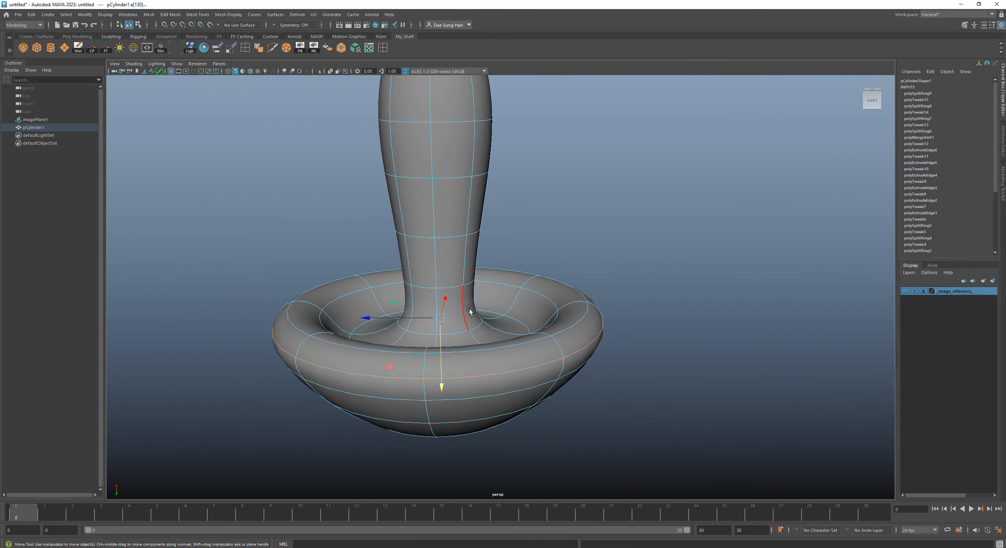
- Select the inner wall's edge loop in the cap's underside and scale it outward horizontally to about 1.04
key("1")
middle_click_drag(456, 297, 526, 274, "alt")
right_click_drag(339, 258, 369, 305, "alt")
left_click_drag(371, 302, 359, 268, "alt")
left_click_drag(614, 311, 618, 309, "alt")
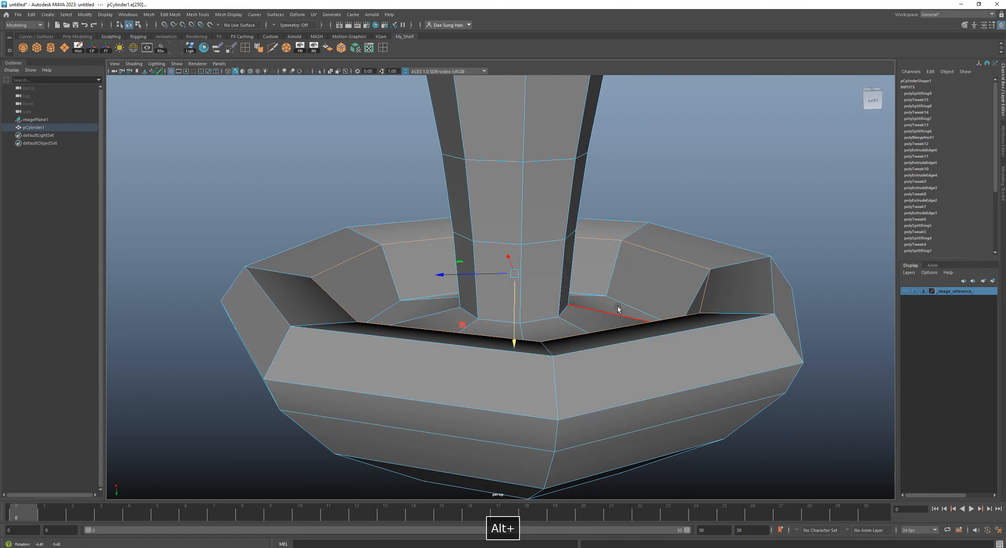
key("3")
left_click_drag(495, 307, 513, 276, "alt")
key("r")
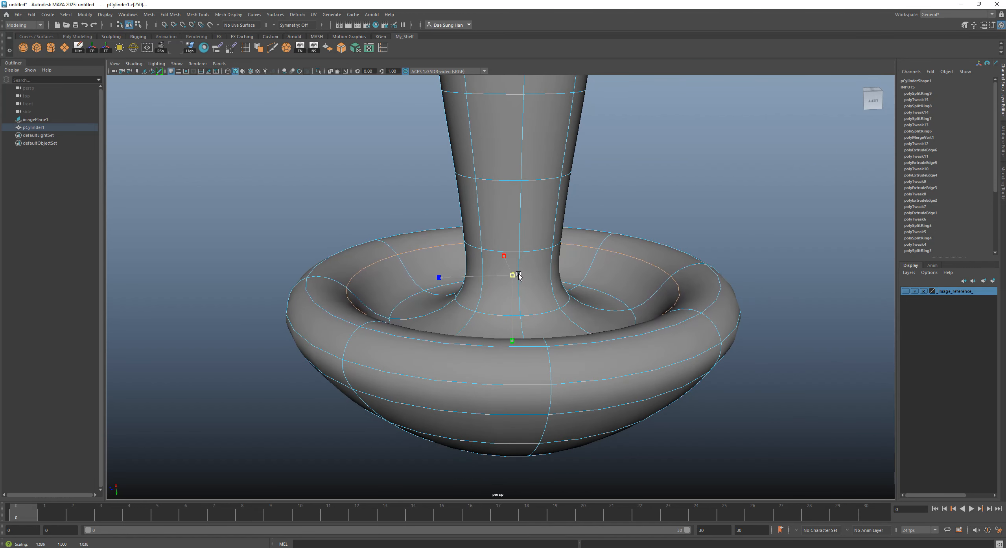
left_click_drag(532, 357, 473, 332, "alt")
- Return to object selection and examine the smoothed mushroom's silhouette with and without it selected
right_click_drag(520, 218, 669, 125)
left_click(717, 266)
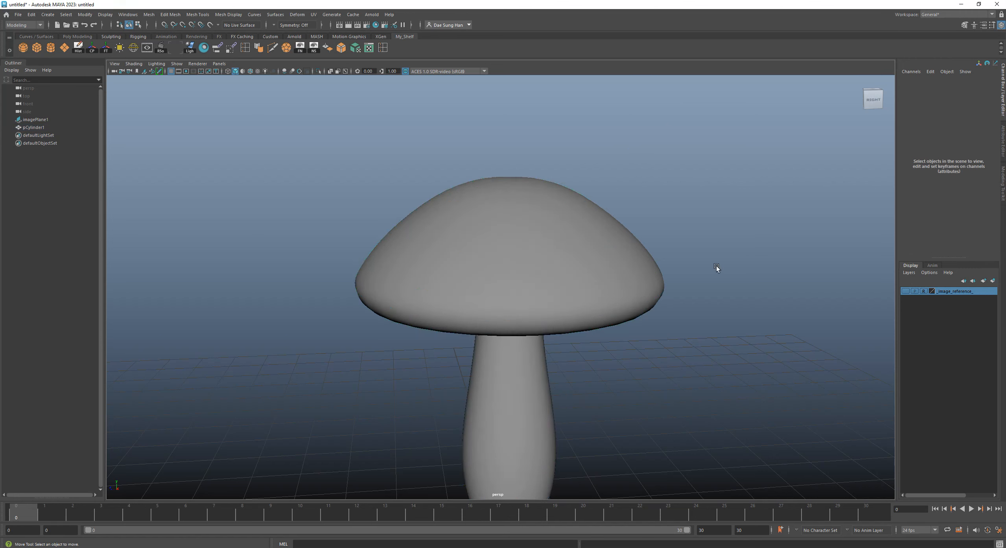
right_click_drag(716, 267, 639, 280, "alt")
left_click(669, 283)
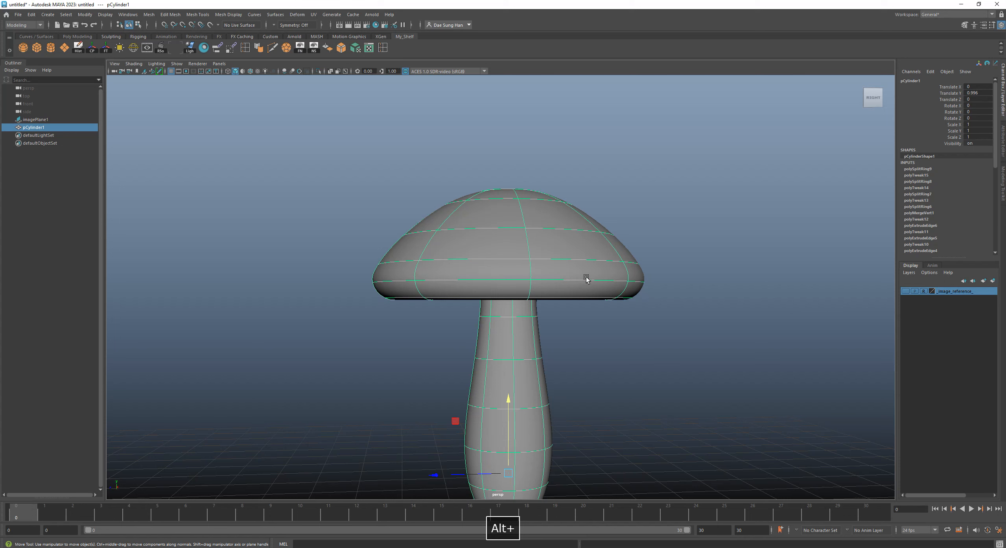
left_click_drag(589, 272, 644, 325, "alt")
- Undo the latest scaling and moving of the cap's rim, dome and inner underside edge loops
key("ctrl+z")
key("ctrl+z")
key("ctrl+z")
key("ctrl+z")
key("ctrl+z")
key("ctrl+z")
key("ctrl+z")
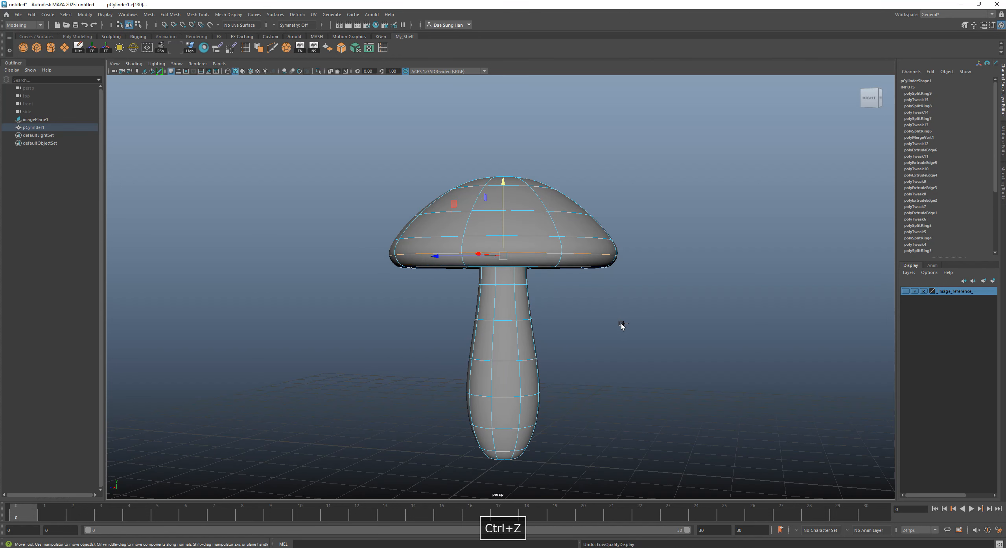
key("ctrl+z")
key("ctrl+z")
key("ctrl+z")
key("ctrl+z")
key("ctrl+z")
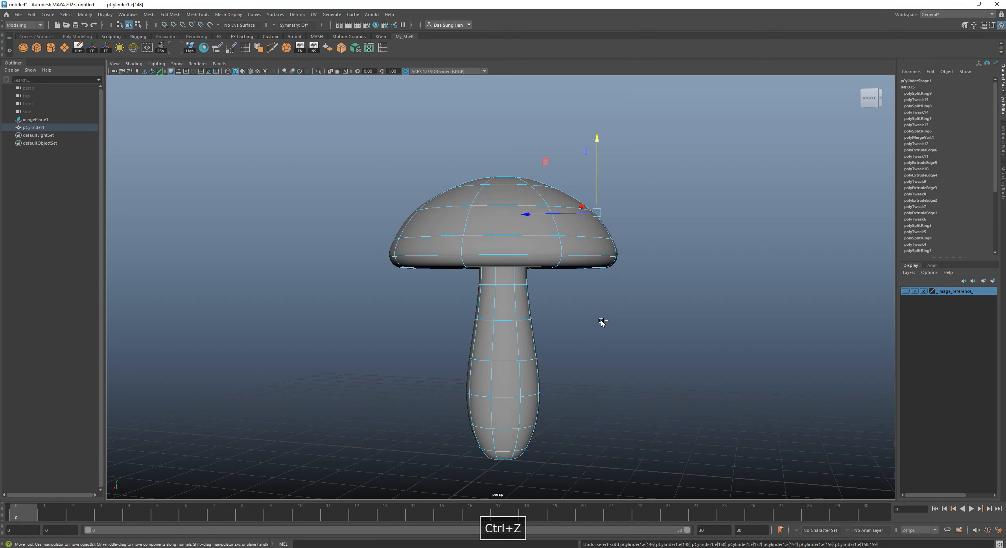
key("ctrl+z")
key("ctrl+z")
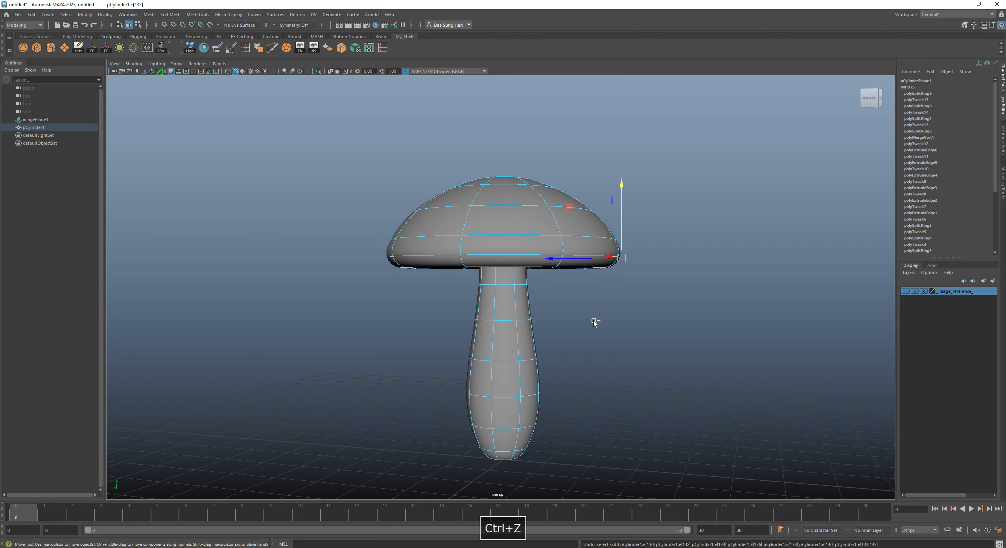
key("ctrl+z")
- Undo the earlier height changes of the edge loops on the inner wall and crest of the cap's underside
left_click_drag(584, 321, 601, 298, "alt")
key("ctrl+z")
key("ctrl+z")
key("ctrl+z")
key("ctrl+z")
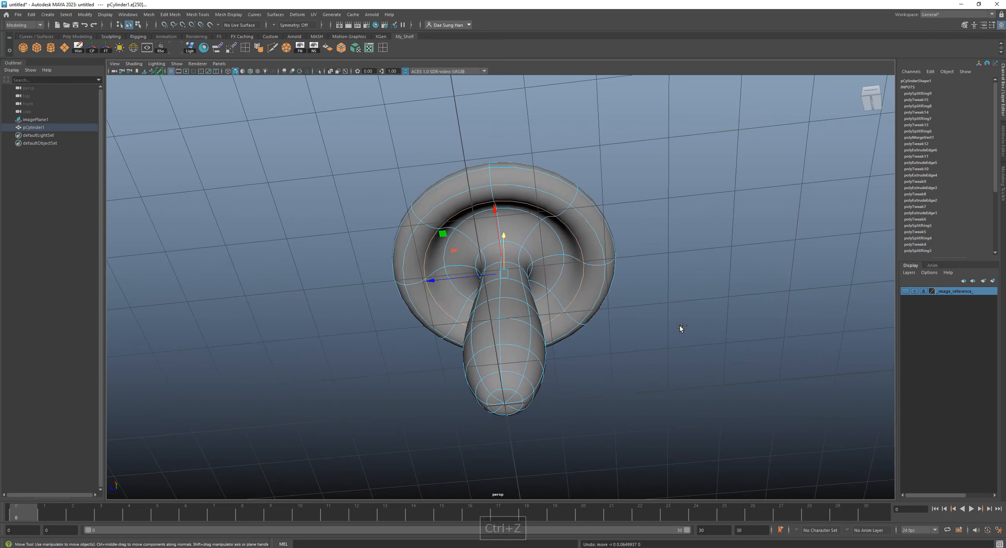
key("ctrl+z")
key("ctrl+z")
key("ctrl+z")
key("ctrl+z")
key("ctrl+z")
key("ctrl+z")
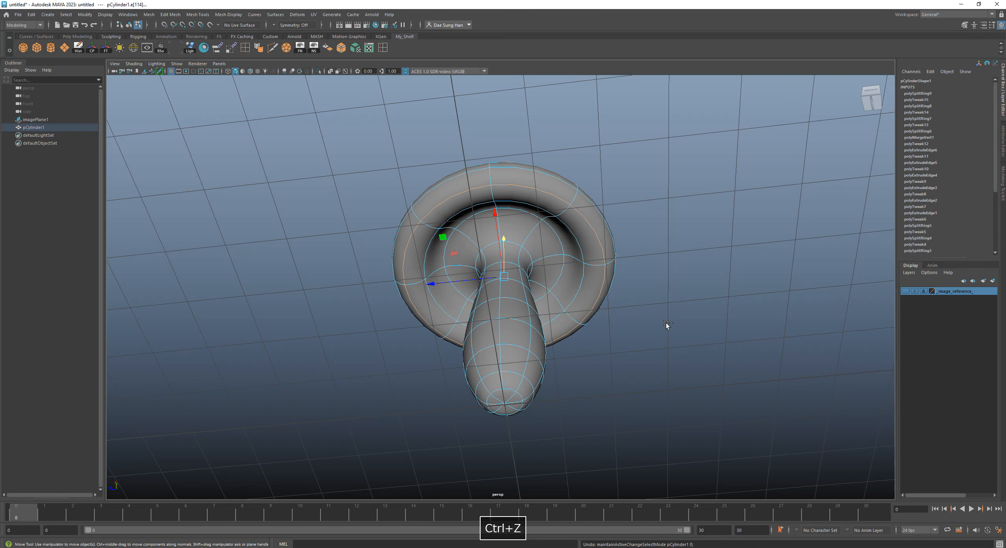
- Undo the earlier moves and scalings of the cap's rim loops and the first move of the inner underside loop
key("ctrl+z")
key("ctrl+z")
key("ctrl+z")
key("ctrl+z")
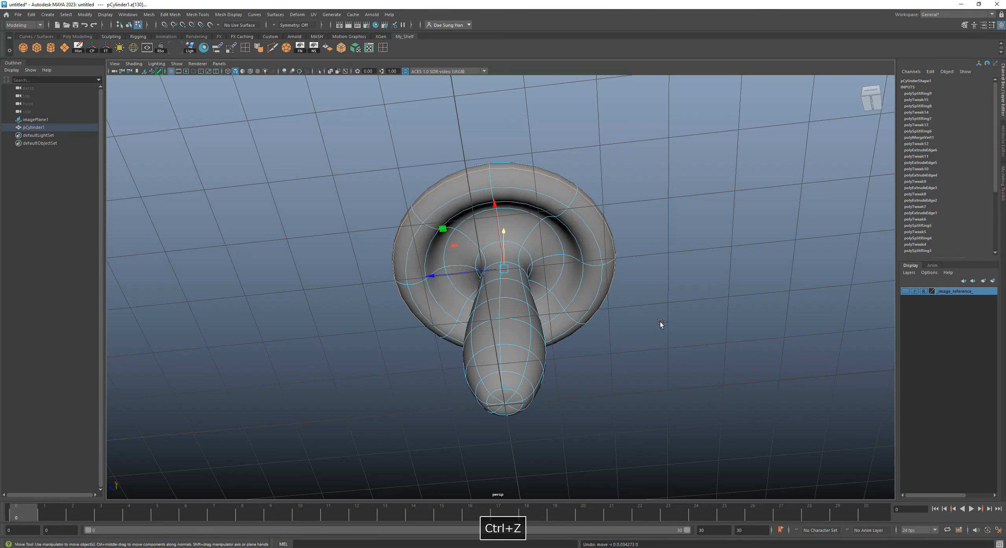
key("ctrl+z")
key("ctrl+z")
key("ctrl+z")
key("ctrl+z")
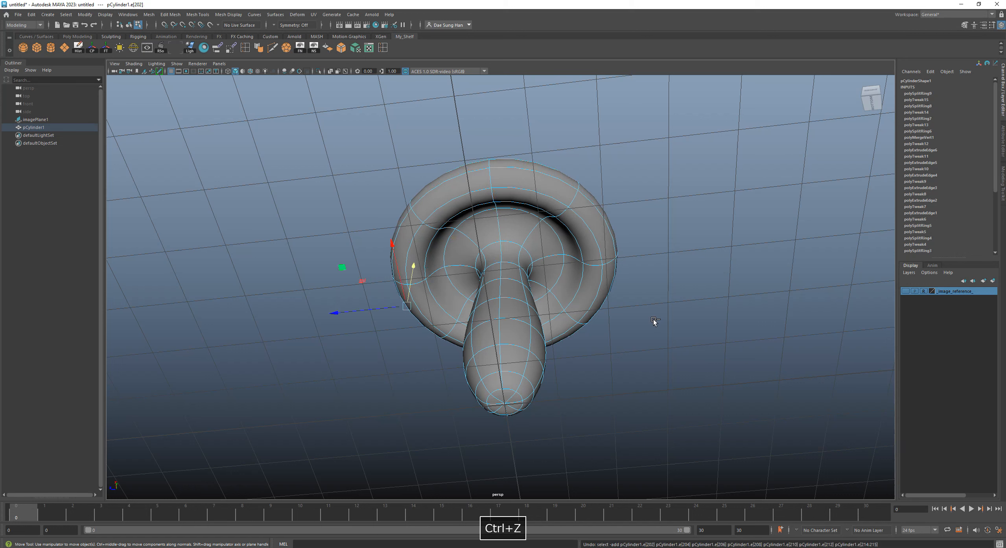
key("ctrl+z")
key("ctrl+z")
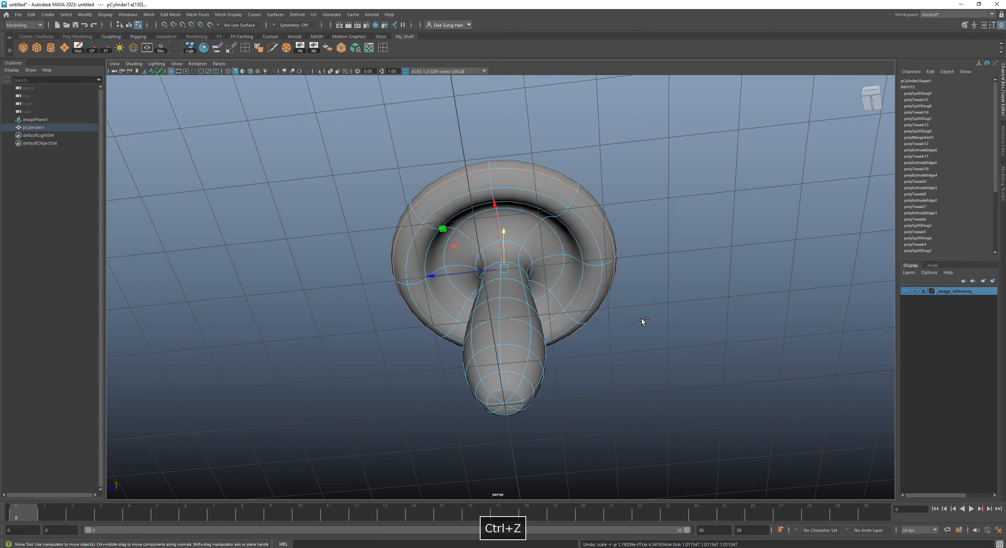
key("ctrl+z")
key("ctrl+z")
key("ctrl+z")
key("ctrl+z")
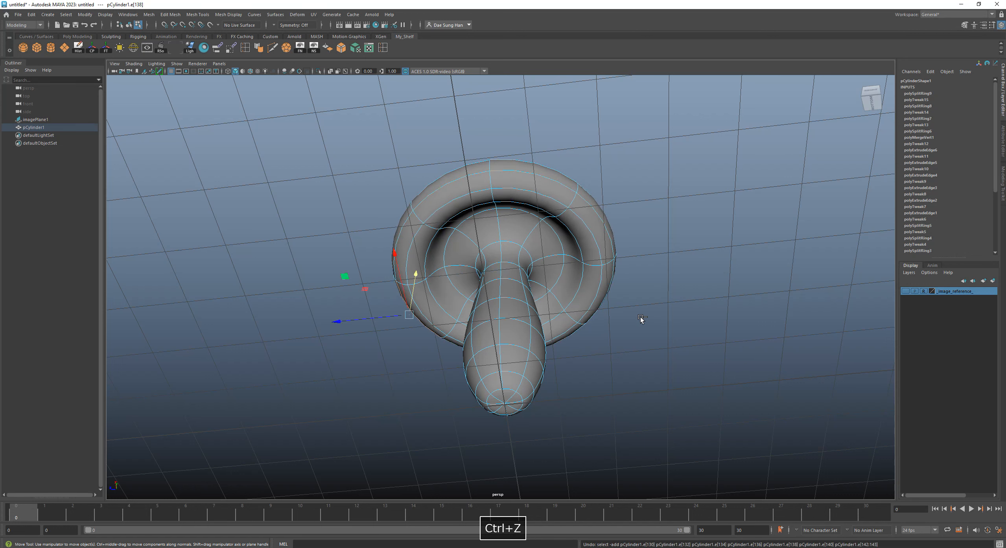
key("ctrl+z")
key("ctrl+z")
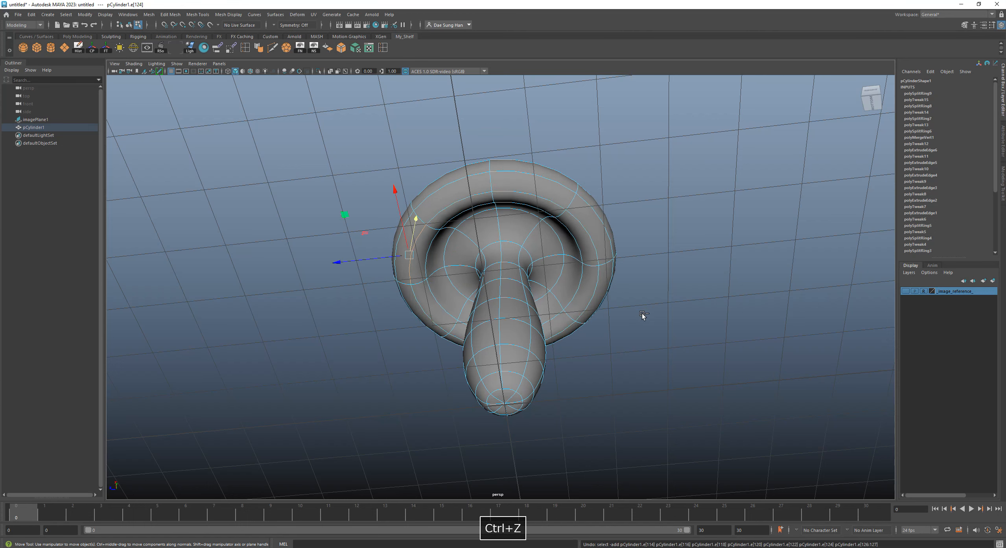
left_click_drag(643, 314, 616, 334, "alt")
key("ctrl+z")
key("ctrl+z")
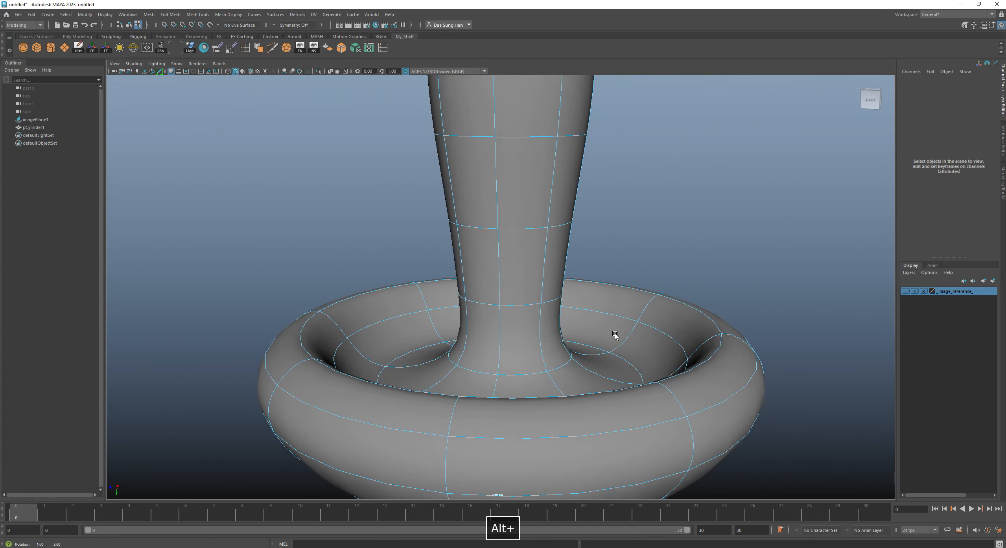
- Redo the selection and vertical move of the inner underside edge loop, and undo the move again
key("ctrl+y")
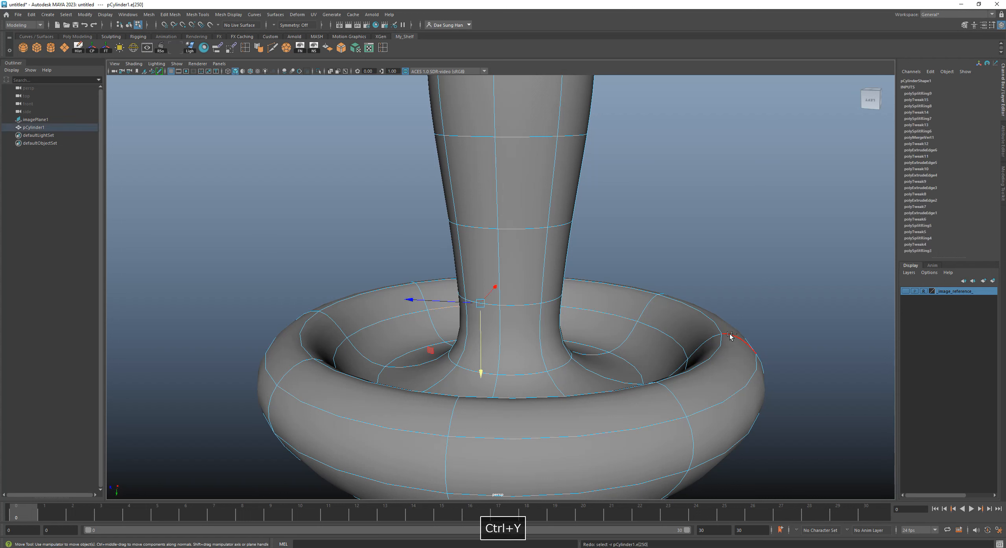
key("ctrl+y")
key("ctrl+y")
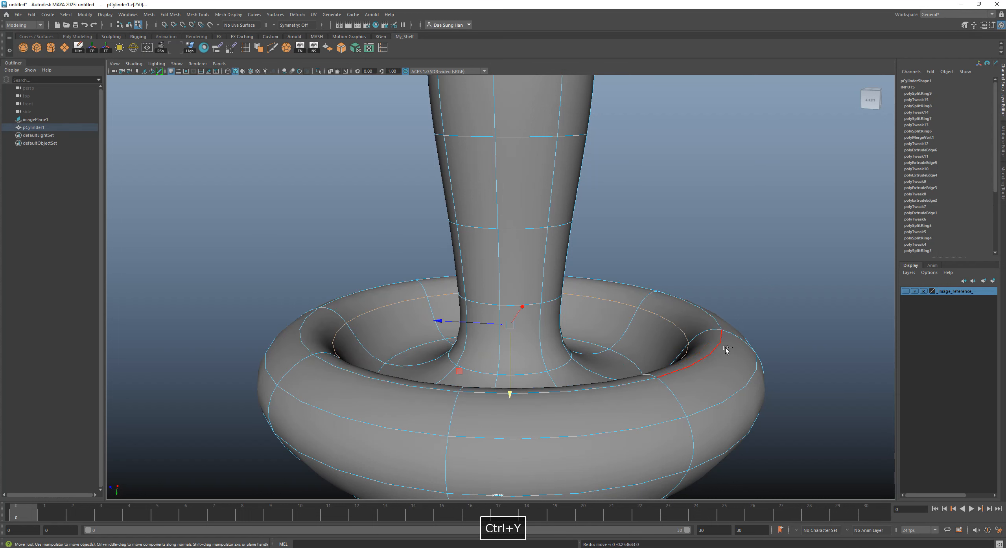
key("ctrl+z")
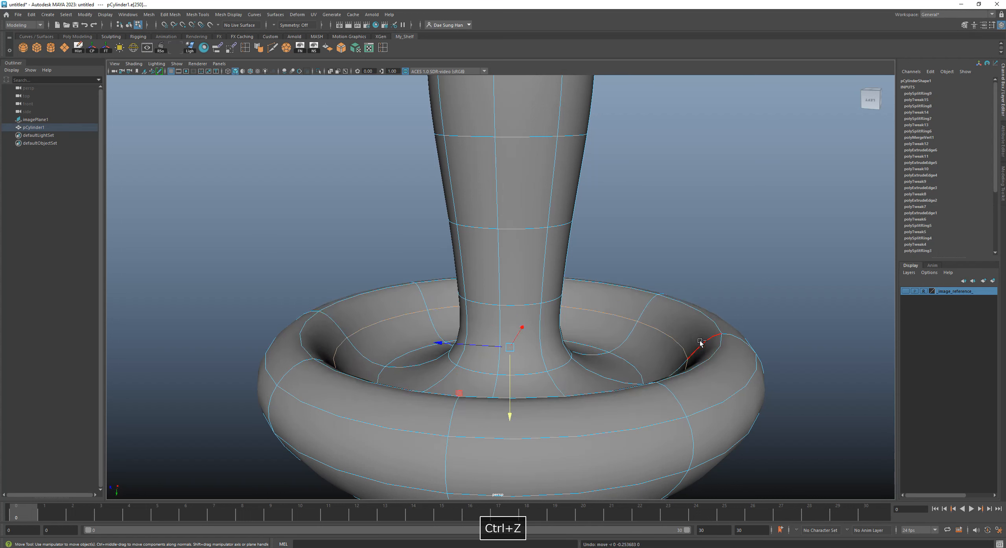
- Undo the insertion of the extra edge loop on the inner wall of the cap's underside and inspect it from below
left_click(784, 313)
right_click_drag(783, 313, 748, 324, "alt")
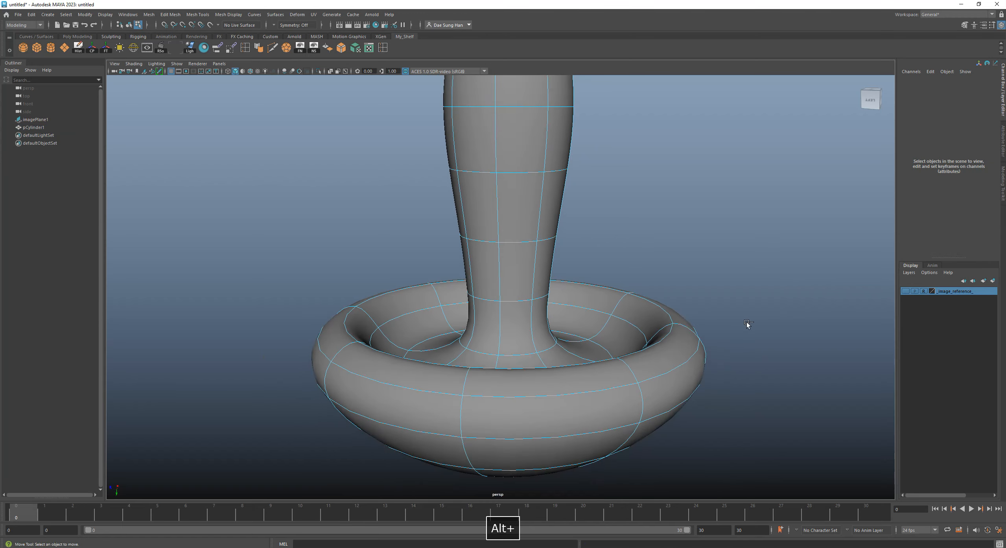
key("ctrl+z")
left_click_drag(754, 319, 741, 372, "alt")
key("ctrl+z")
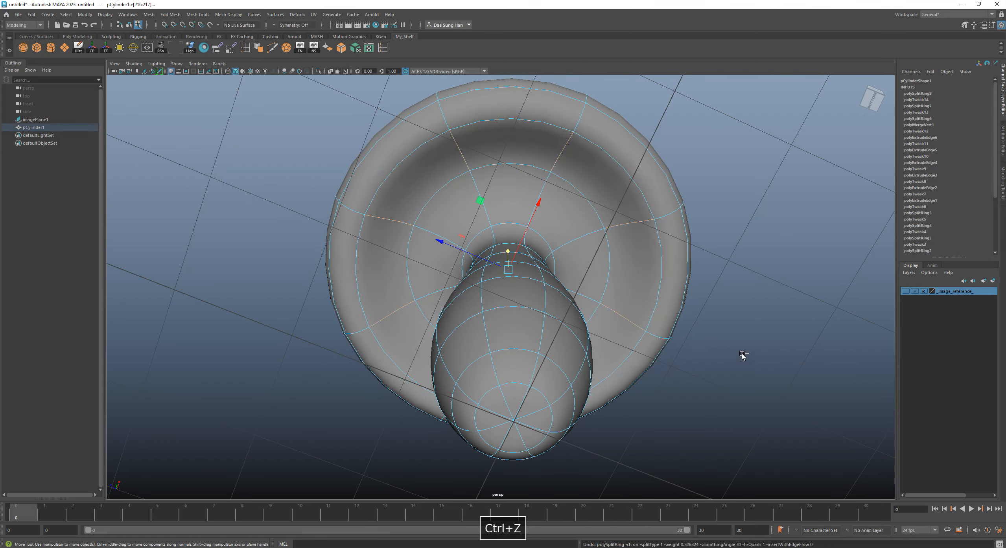
left_click_drag(736, 303, 553, 276, "alt")
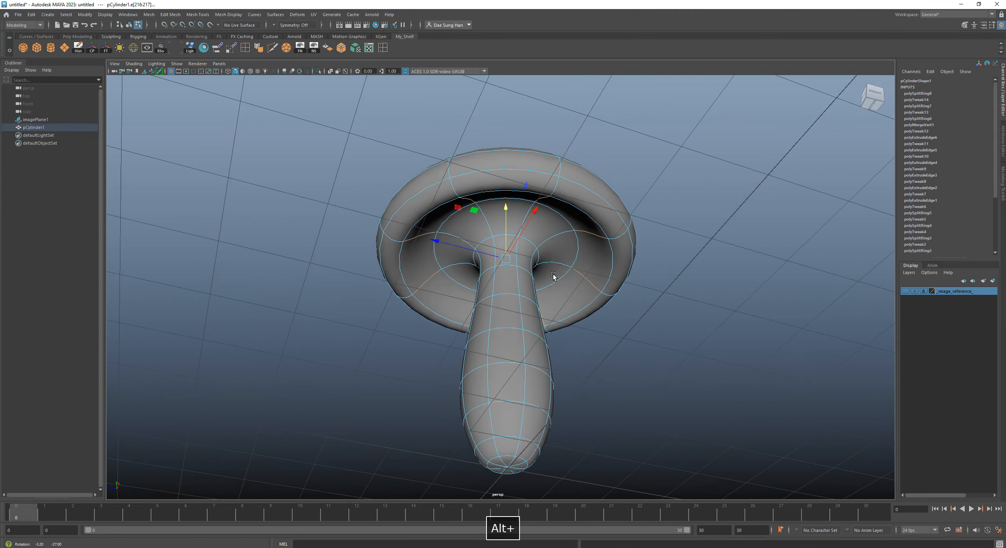
left_click_drag(631, 258, 611, 203, "alt")
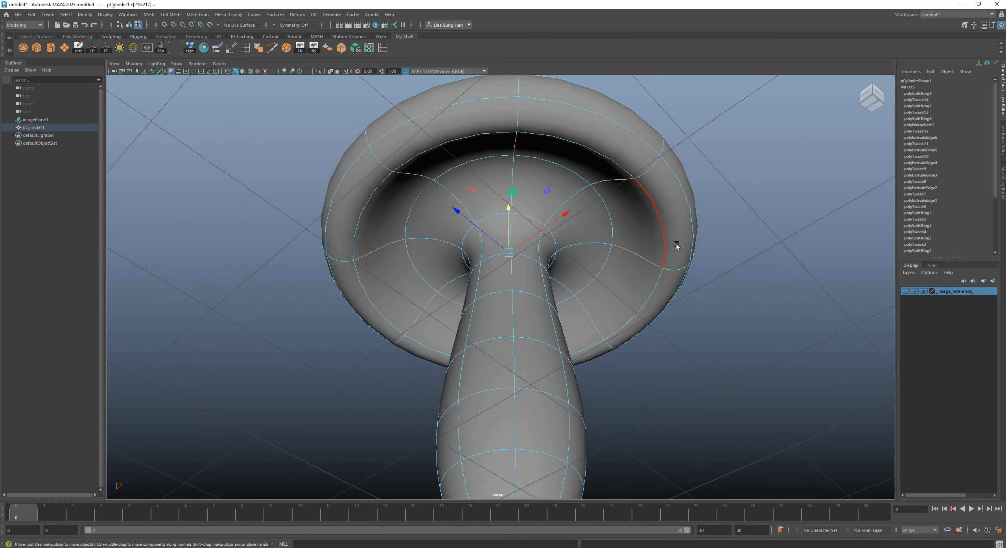
- Return to object mode and examine the hollow underside of the cap with the smooth preview switched off
left_click(823, 295)
right_click_drag(675, 262, 770, 168)
left_click(770, 168)
left_click_drag(750, 329, 525, 310, "alt")
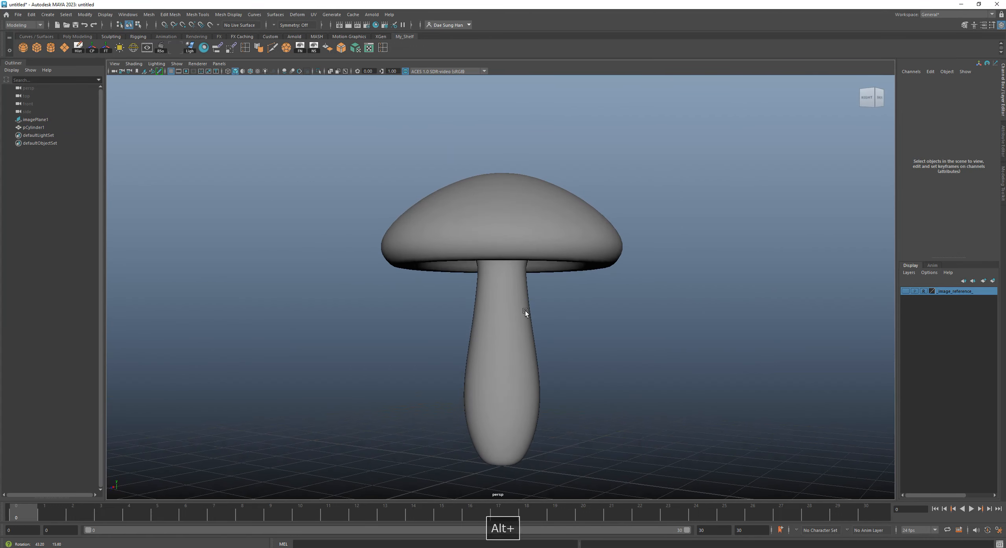
left_click(578, 210)
left_click_drag(577, 247, 476, 317, "alt")
key("1")
key("3")
right_click_drag(477, 317, 621, 334, "alt")
key("1")
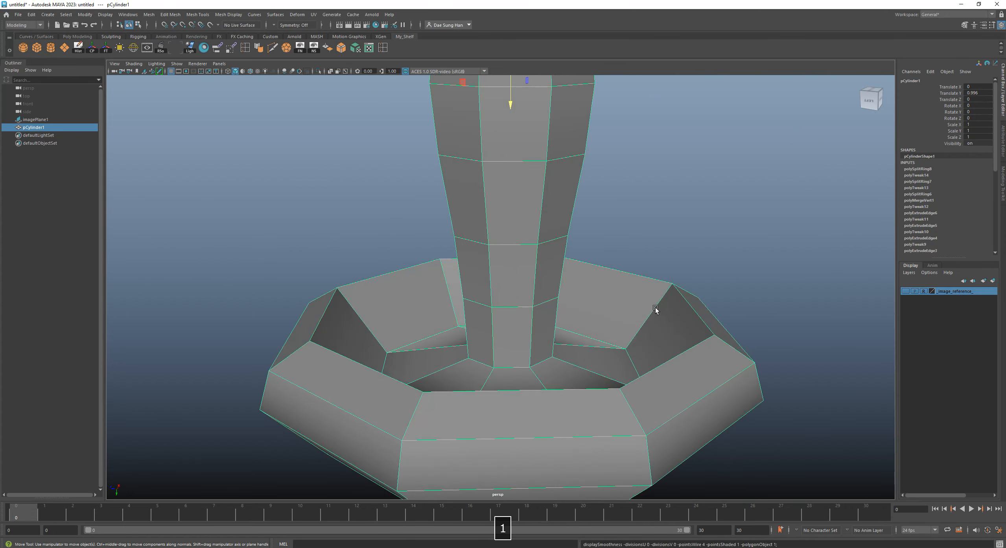
left_click_drag(656, 310, 660, 319, "alt")
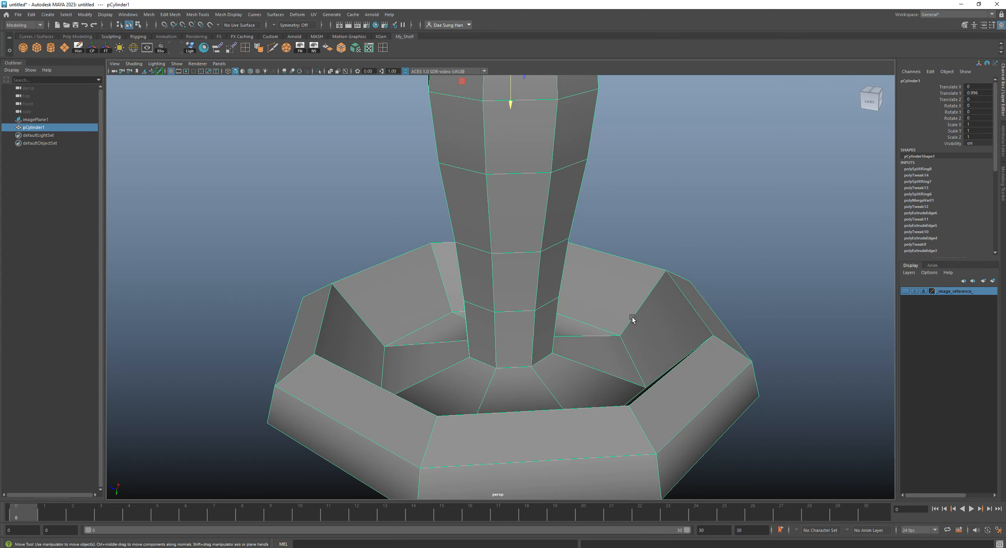
right_click_drag(535, 323, 601, 362, "alt")
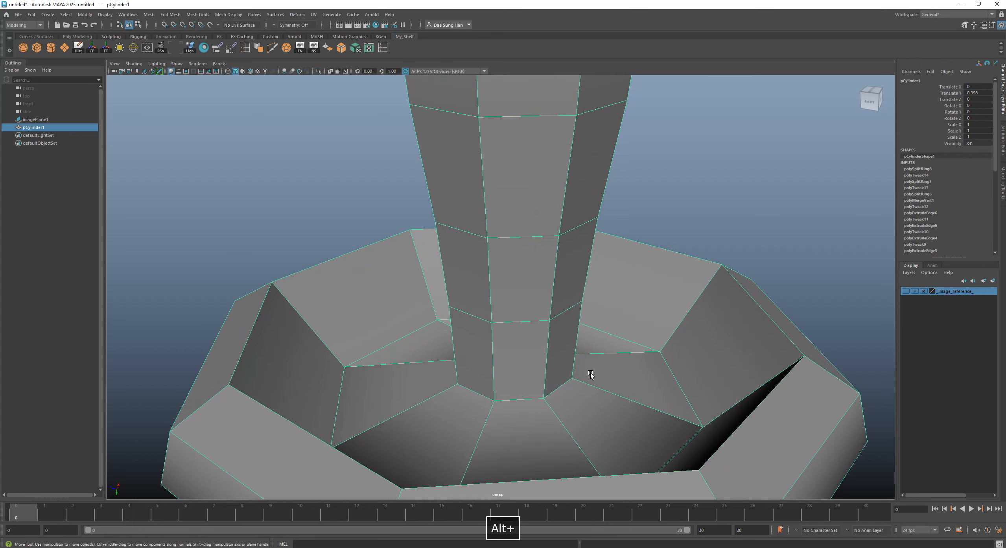
left_click_drag(591, 375, 649, 267, "alt")
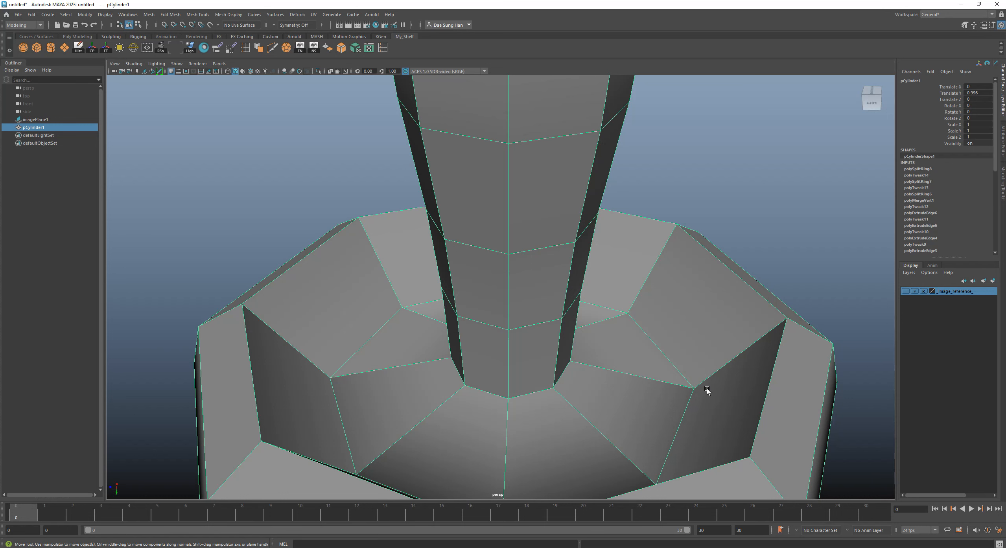
left_click_drag(707, 388, 668, 330, "alt")
right_click_drag(668, 330, 681, 324, "alt")
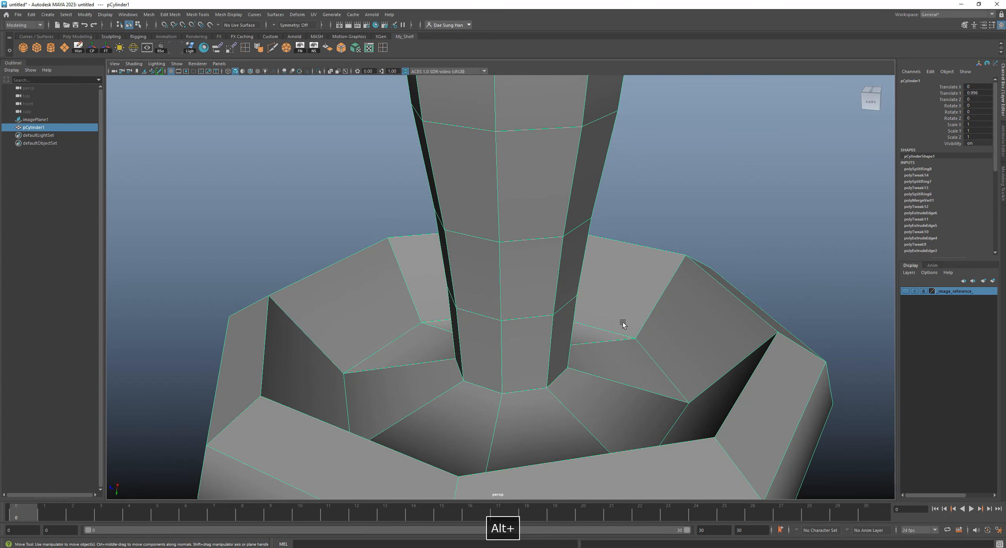
left_click_drag(668, 342, 628, 301, "alt")
middle_click_drag(599, 274, 552, 251, "alt")
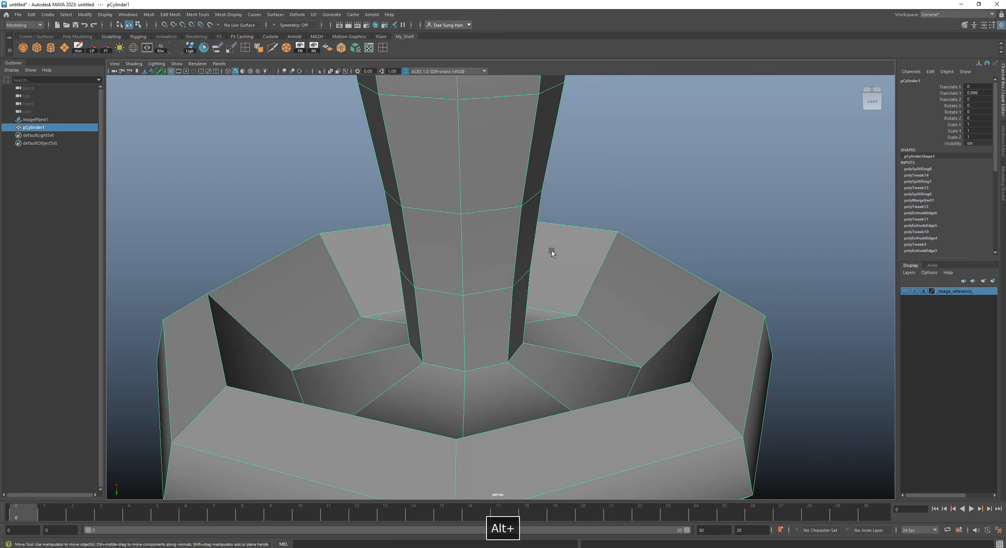
left_click_drag(556, 205, 720, 313, "alt")
- Examine the overall mushroom shape and the cap's underside with the smooth preview switched on
key("3")
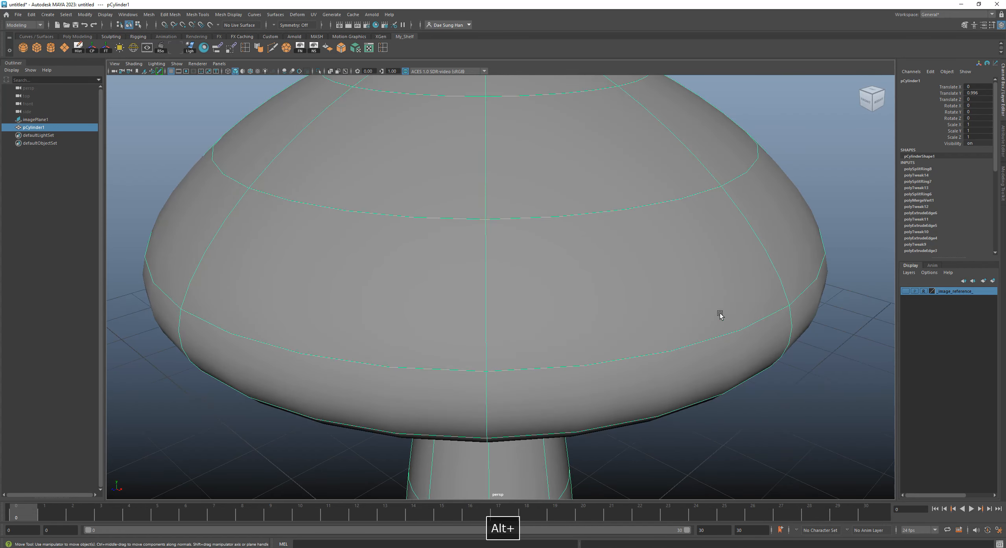
right_click_drag(720, 313, 560, 215, "alt")
left_click_drag(560, 215, 705, 271, "alt")
key("1")
key("3")
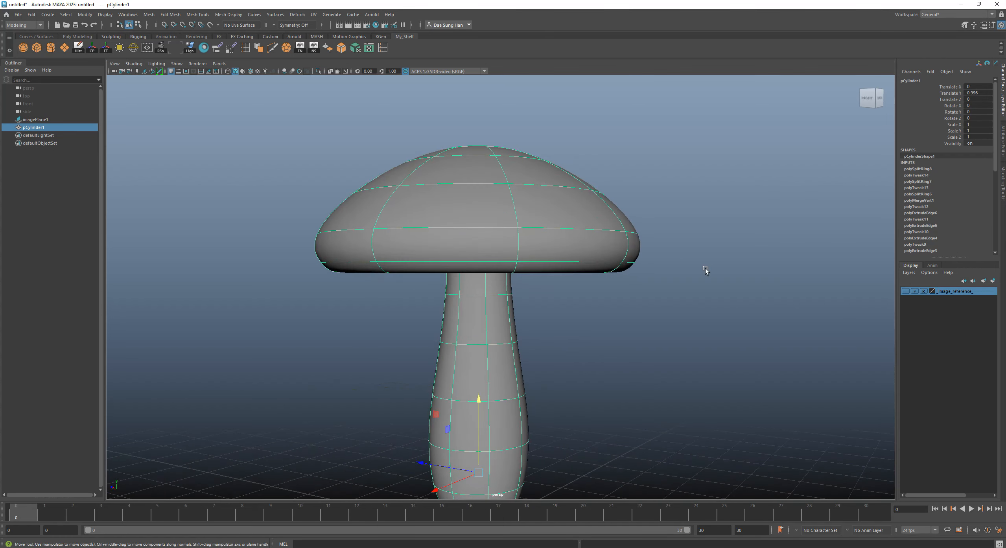
left_click(722, 269)
right_click_drag(722, 268, 637, 289, "alt")
left_click_drag(637, 289, 622, 195, "alt")
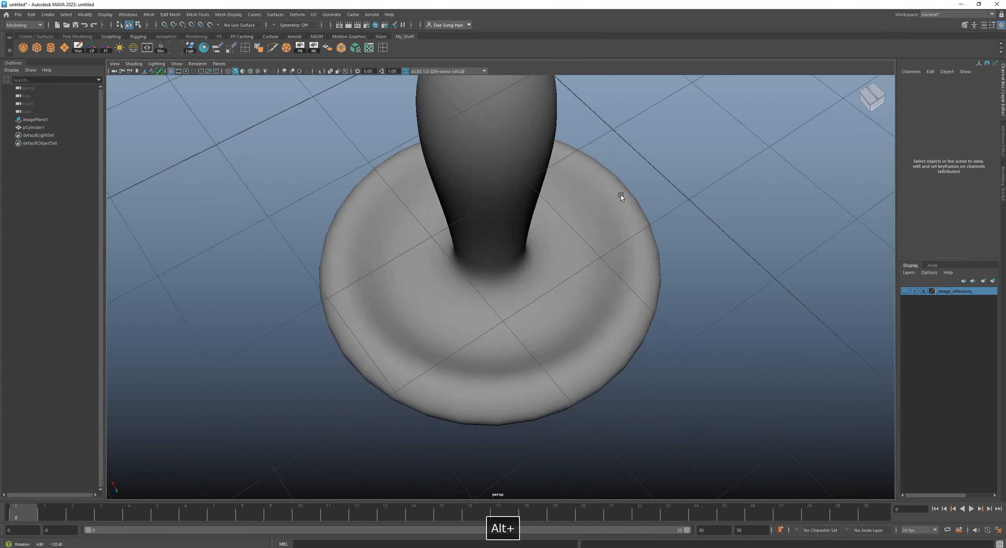
right_click_drag(621, 195, 654, 245, "alt")
left_click(634, 235)
left_click_drag(593, 217, 570, 296, "alt")
- Insert an edge loop around the inner wall of the cap's underside and compare the smoothed and unsmoothed shapes
key("1")
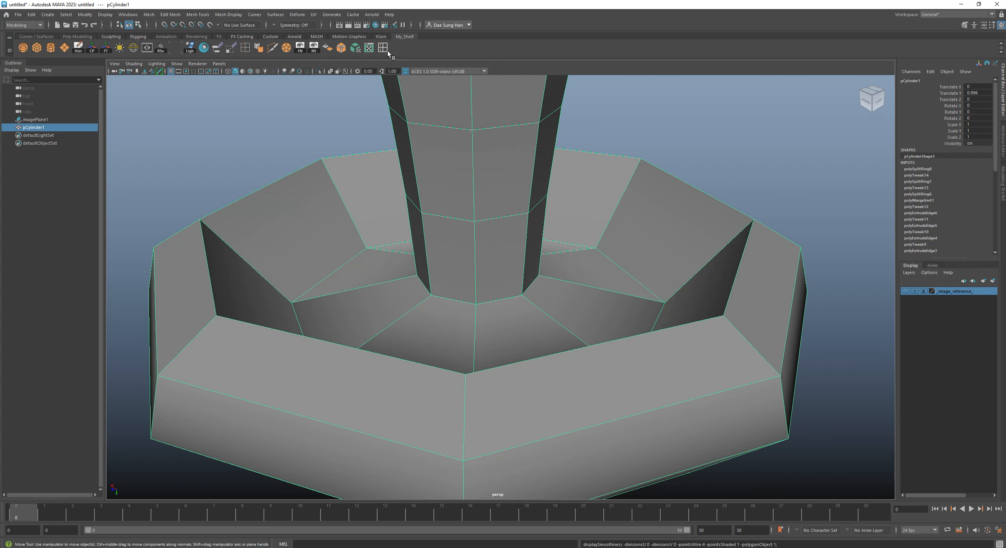
right_click_drag(635, 190, 616, 204, "shift")
left_click(618, 203)
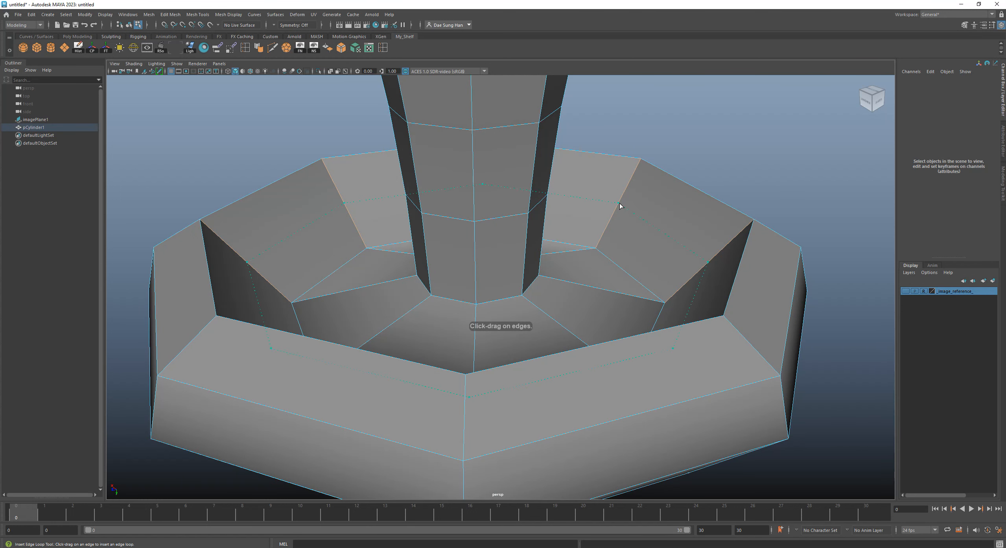
left_click_drag(804, 236, 393, 173, "alt")
key("3")
key("1")
key("3")
key("1")
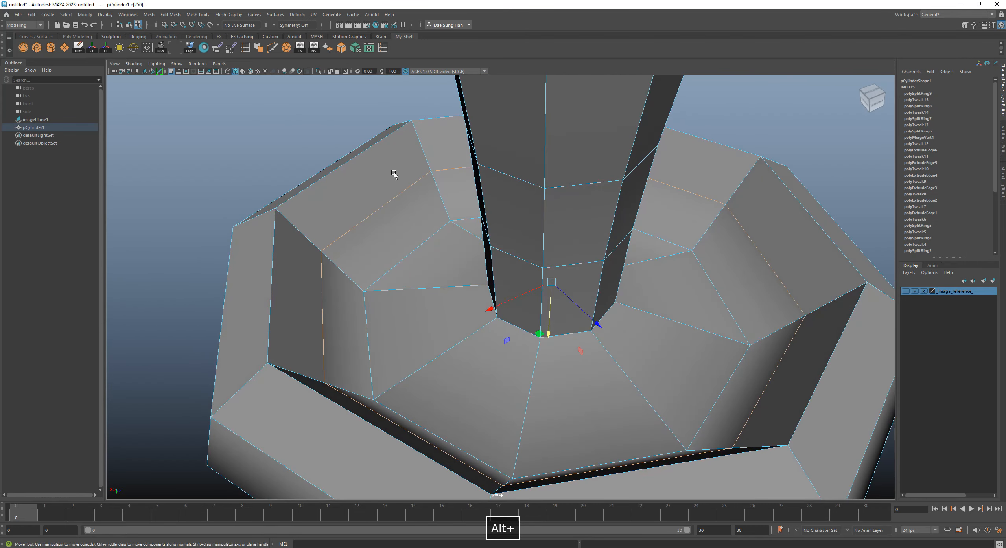
- Insert another edge loop on the cap's underside, between the stem junction and the base of the inner wall
left_click(383, 48)
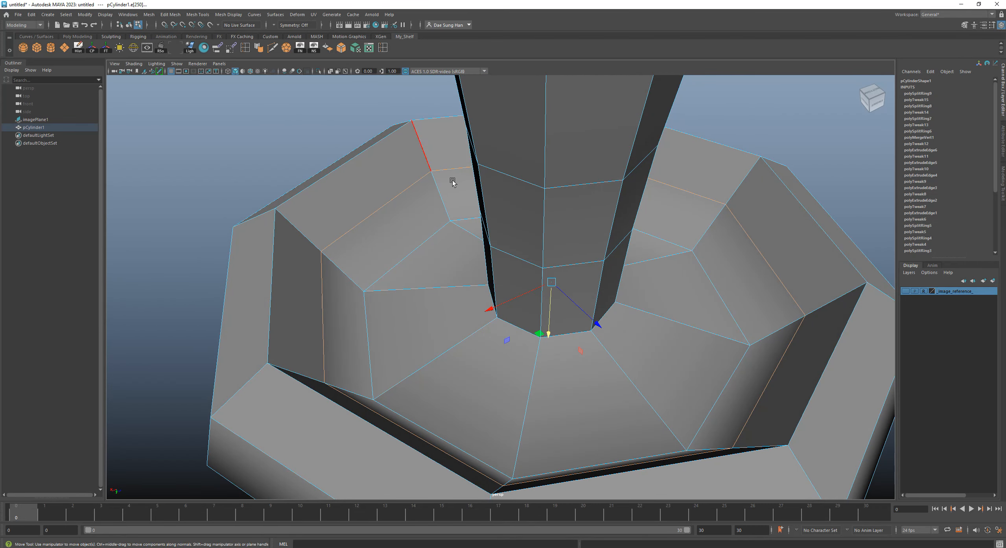
left_click(446, 356)
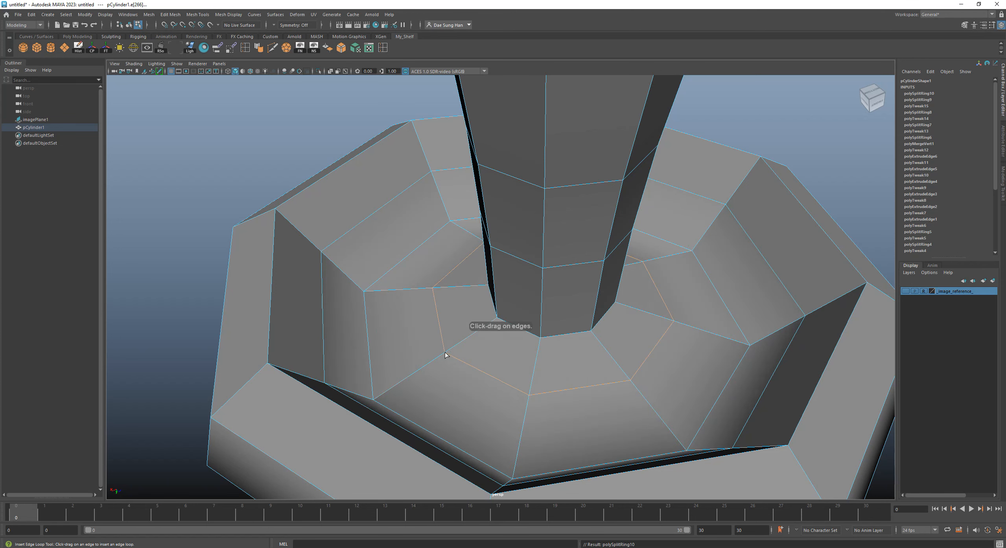
left_click_drag(572, 329, 596, 237, "alt")
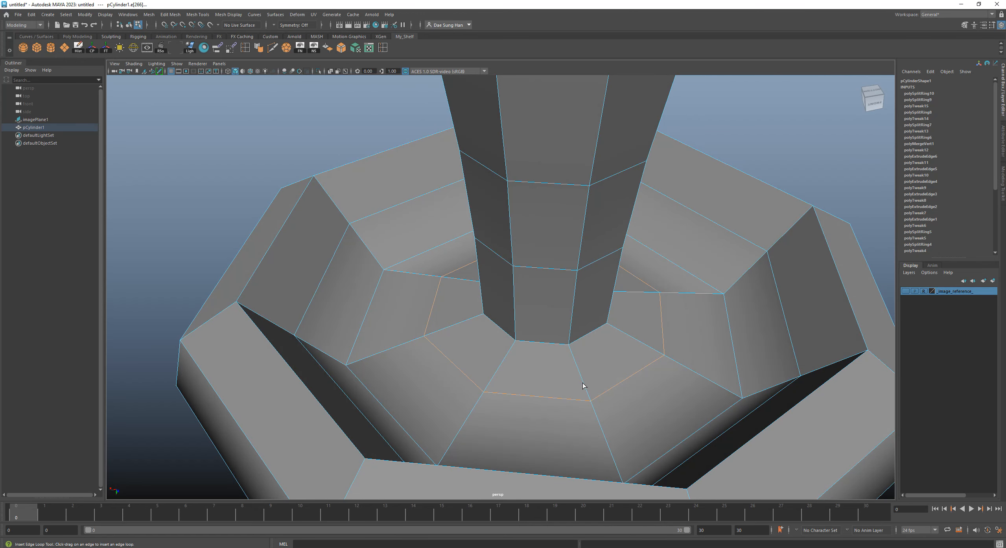
- Move the new underside edge loop vertically and check the curve around the stem in the smooth preview
key("w")
left_click_drag(579, 382, 528, 396, "alt")
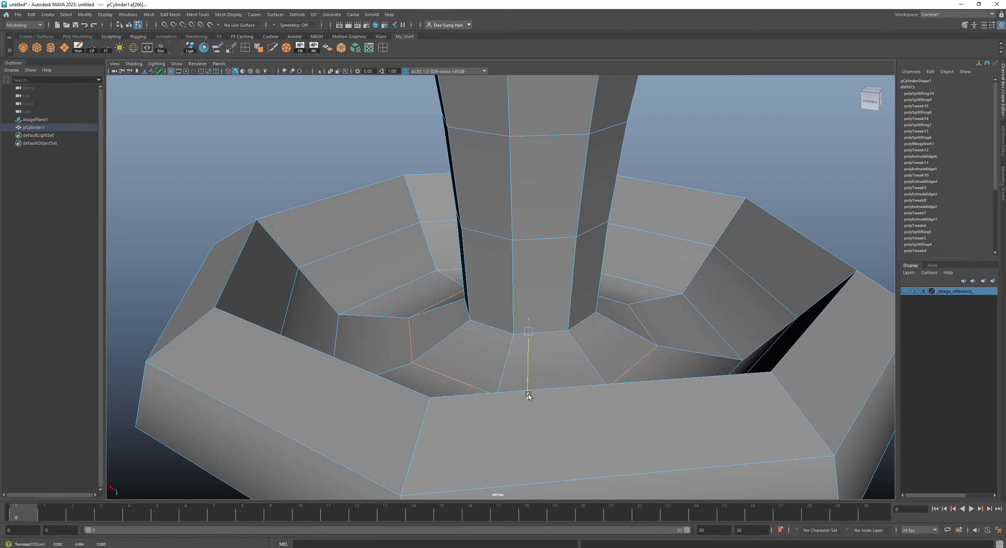
left_click_drag(653, 362, 640, 407, "alt")
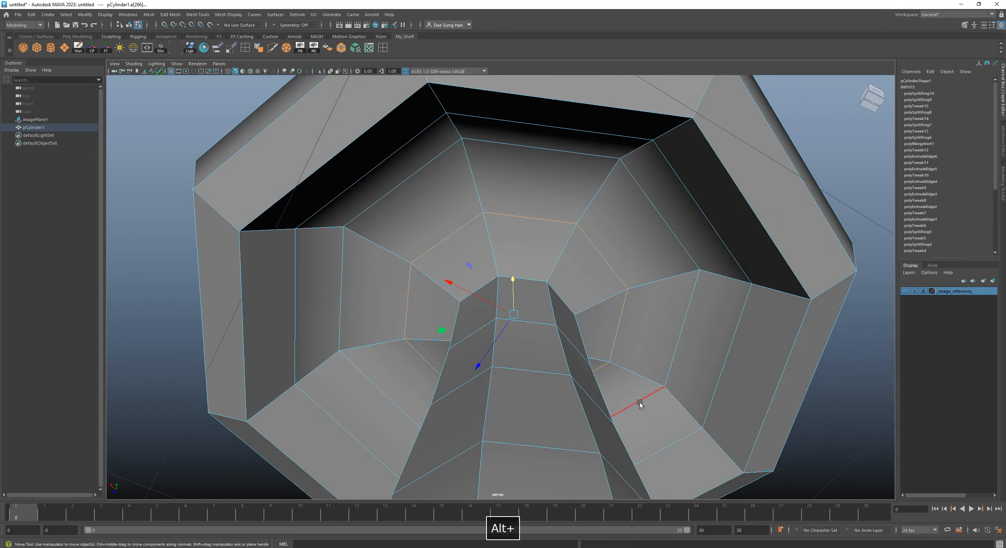
left_click_drag(656, 324, 647, 349, "alt")
key("3")
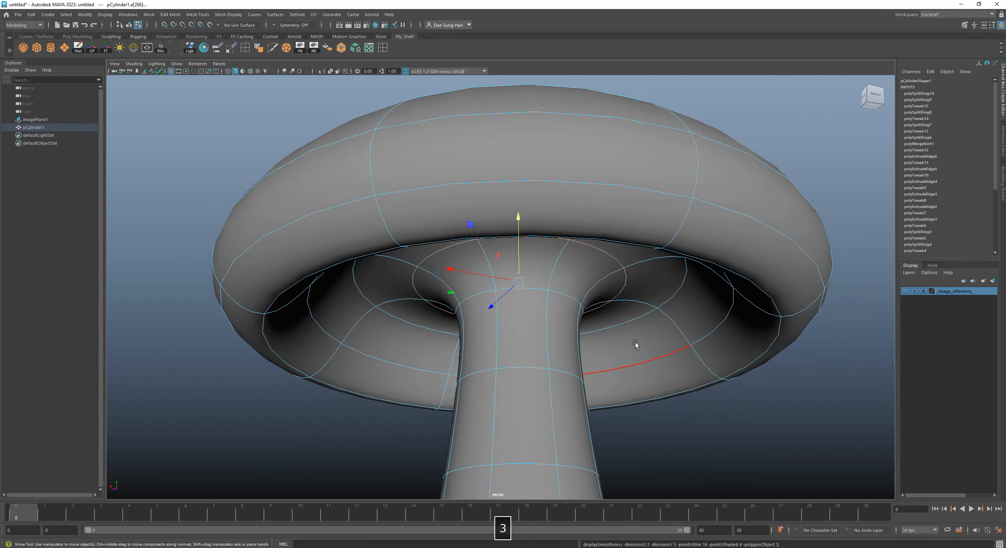
left_click_drag(737, 350, 440, 384, "alt")
right_click_drag(512, 356, 602, 335, "alt")
left_click_drag(602, 335, 522, 306, "alt")
- Lower the edge loop where the stem meets the cap's underside
double_click(509, 279)
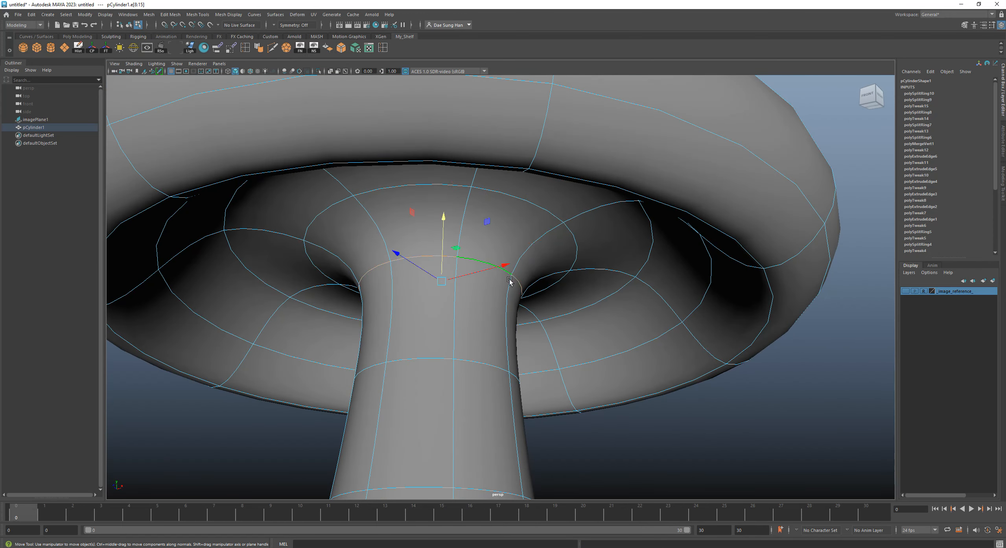
left_click_drag(443, 219, 441, 238)
right_click_drag(469, 267, 409, 283, "alt")
left_click_drag(409, 284, 398, 327, "alt")
left_click_drag(550, 362, 503, 236, "alt")
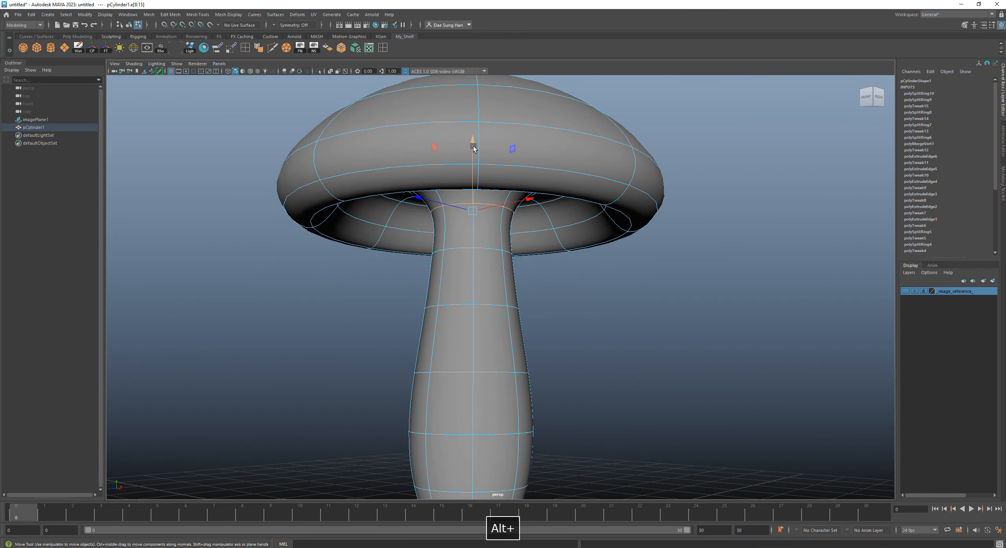
left_click_drag(474, 148, 474, 146)
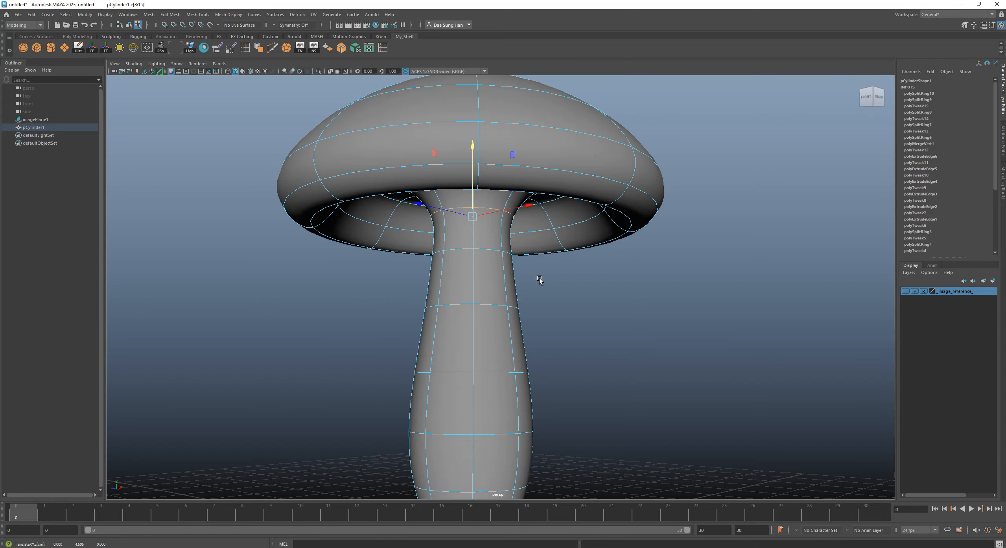
- Adjust the height of the stem's edge loop just below the cap junction and check it in the smooth preview
key("1")
left_click_drag(531, 279, 546, 254, "alt")
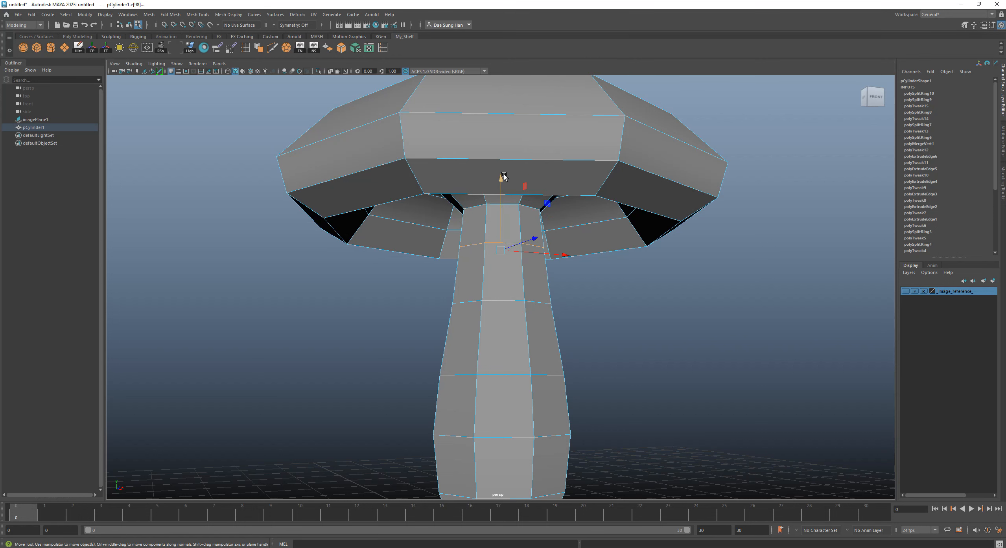
left_click_drag(500, 176, 502, 182, "alt")
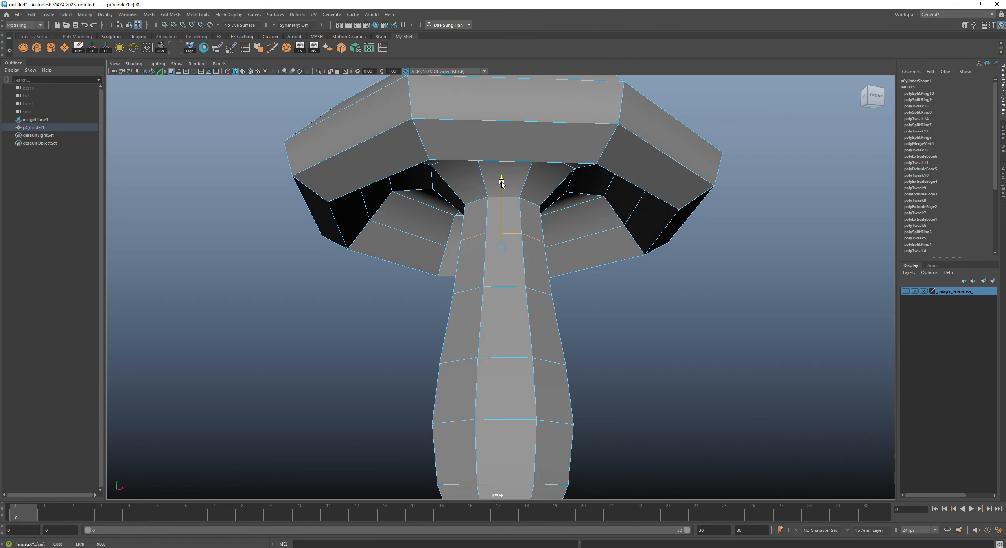
left_click_drag(509, 222, 511, 189, "alt")
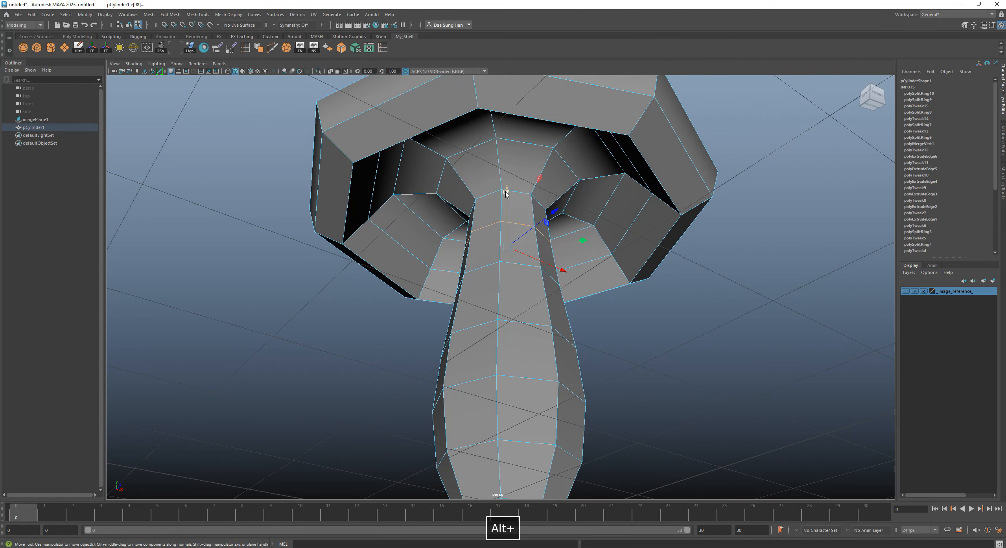
left_click_drag(513, 250, 645, 316, "alt")
key("3")
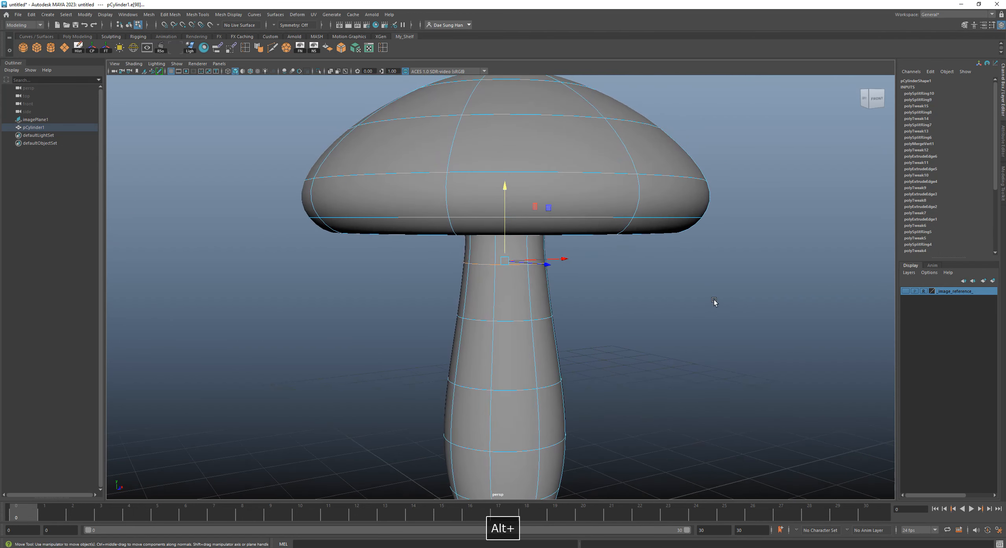
- Lower the second edge loop below the cap junction slightly along the stem
right_click_drag(714, 300, 614, 262, "alt")
middle_click_drag(612, 260, 634, 211, "alt")
left_click_drag(520, 196, 529, 153, "alt")
left_click_drag(539, 278, 552, 281, "alt")
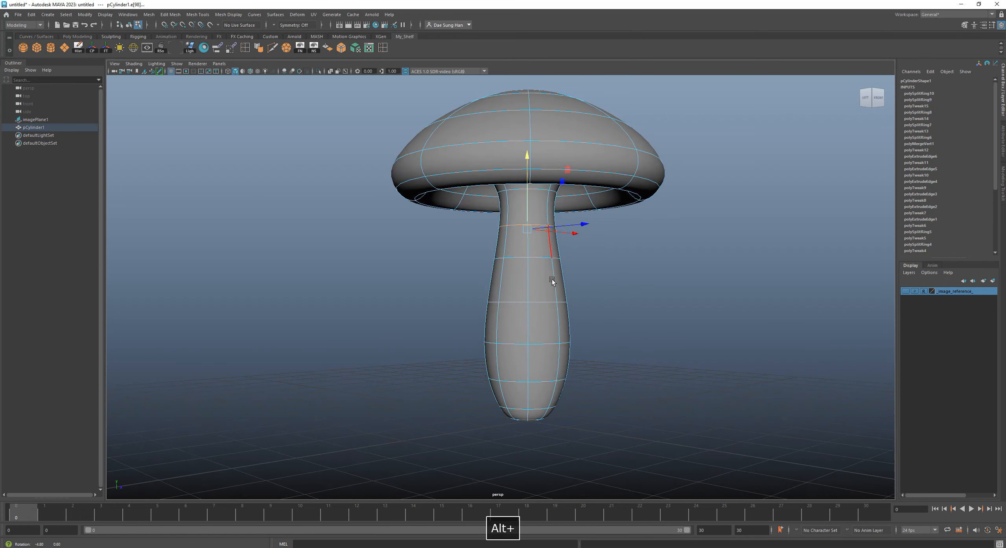
double_click(540, 257)
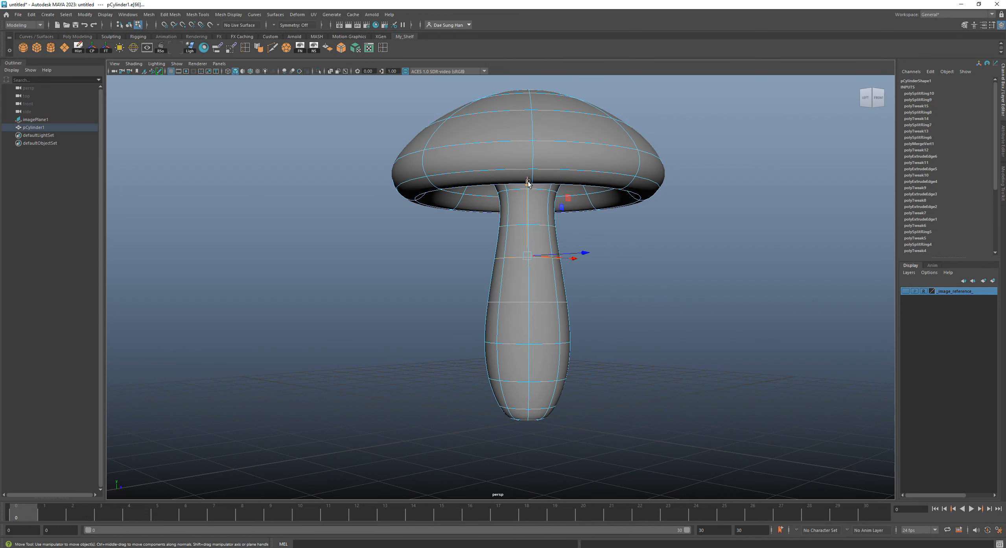
left_click_drag(528, 183, 530, 193)
left_click_drag(611, 286, 610, 281, "alt")
right_click_drag(610, 281, 483, 283, "alt")
left_click_drag(483, 283, 497, 284, "alt")
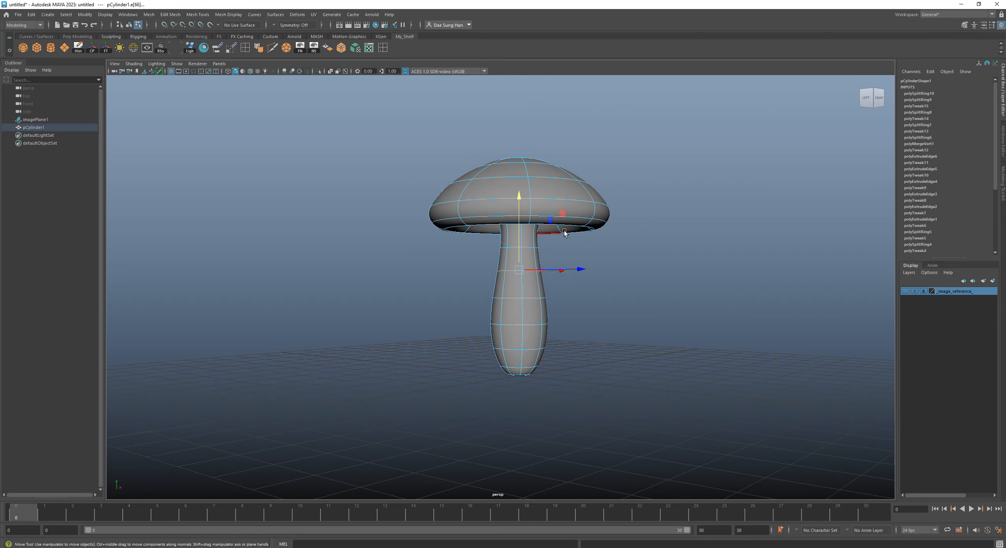
- Scale the edge loop at the cap's lower rim horizontally by about 1.01, move it vertically, and check the unsmoothed underside
left_click(722, 236)
left_click_drag(697, 308, 559, 241, "alt")
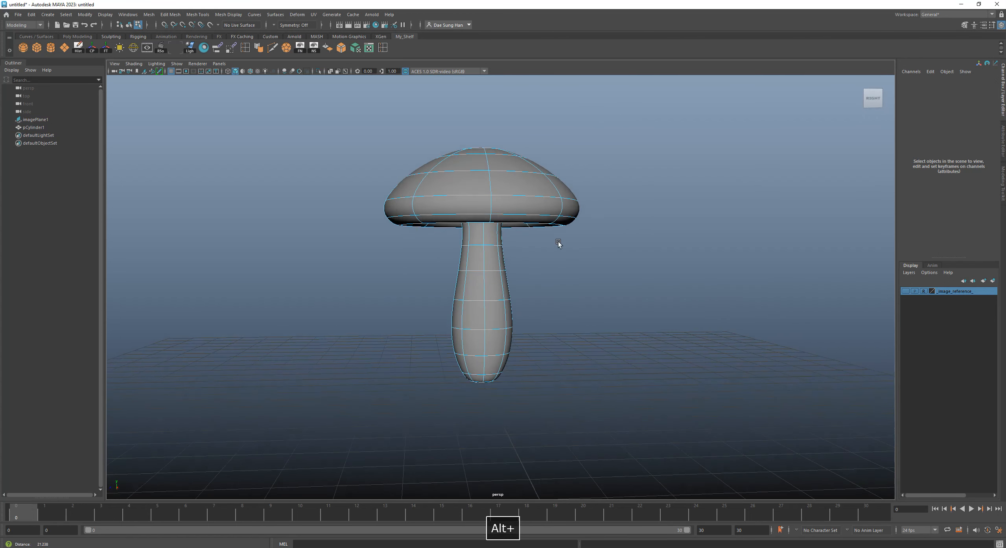
right_click_drag(560, 240, 674, 298, "alt")
left_click_drag(674, 298, 692, 271, "alt")
double_click(658, 321)
left_click_drag(658, 321, 550, 302, "alt")
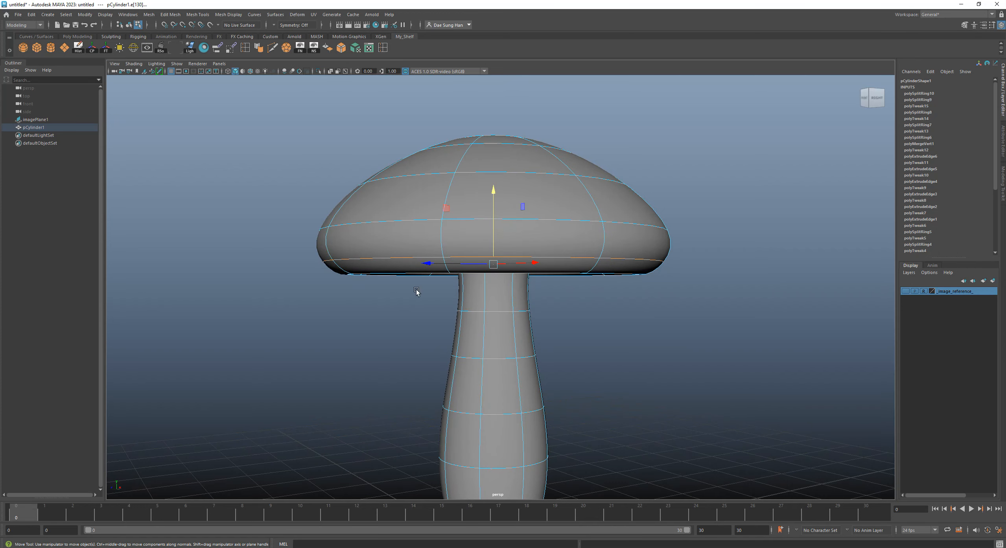
left_click_drag(526, 281, 508, 263, "alt")
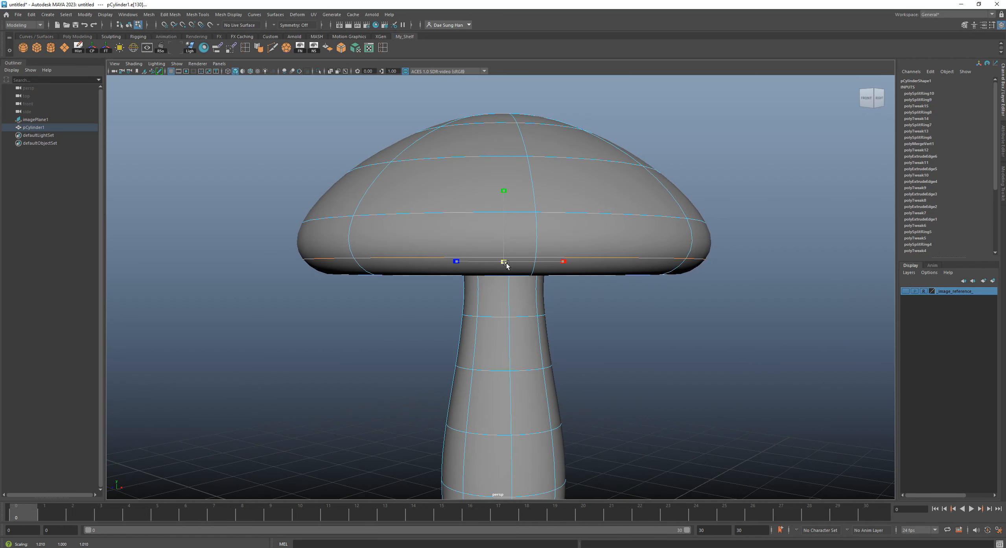
key("w")
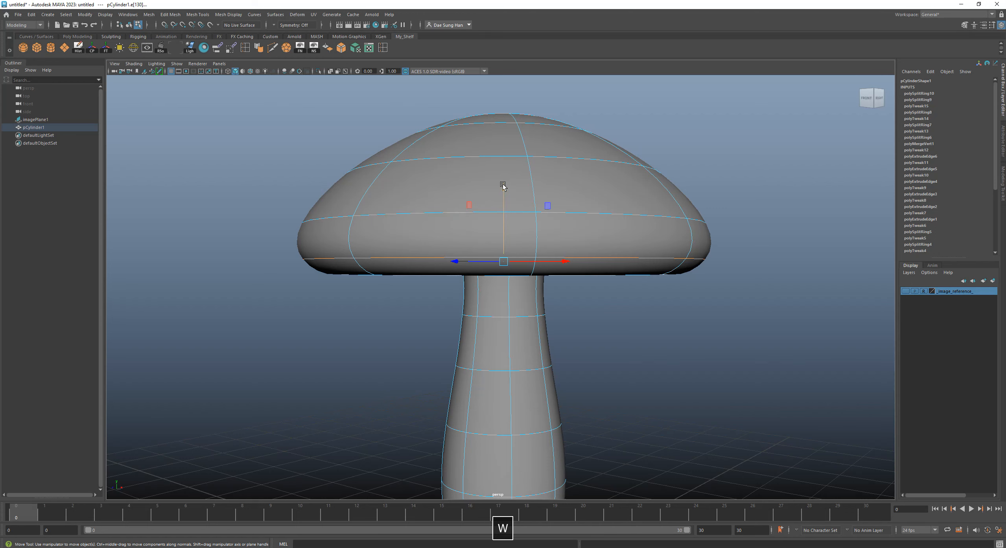
mouse_move(504, 185)
left_mouse_down()
mouse_move(480, 155)
mouse_move(478, 123)
mouse_move(447, 175)
mouse_move(453, 168)
mouse_move(456, 296)
mouse_move(487, 203)
mouse_move(474, 209)
mouse_move(531, 153)
mouse_move(559, 153)
left_mouse_up()
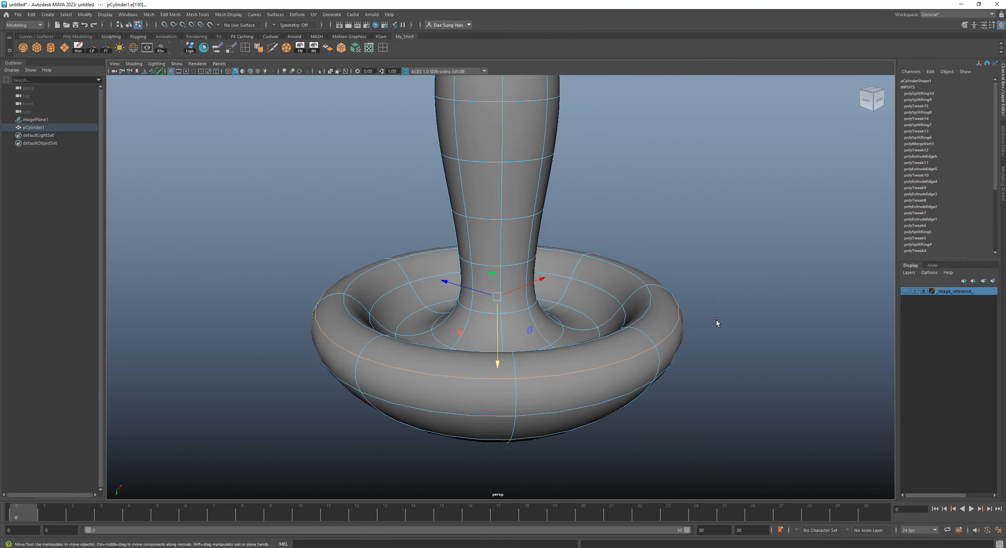
key("1")
left_click_drag(721, 321, 784, 330, "alt")
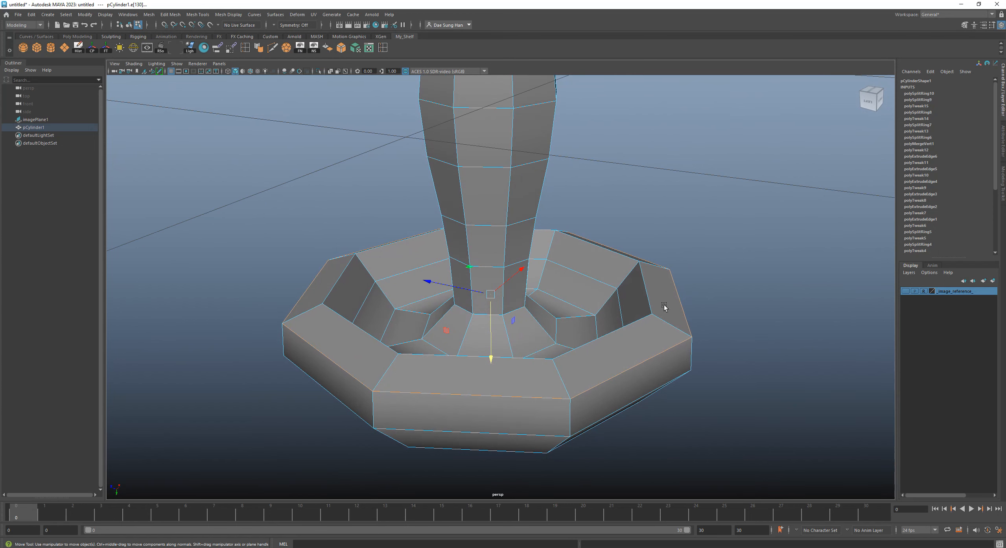
- Scale the edge loop at the inner edge of the cap's rim uniformly by about 1.04
right_click_drag(620, 281, 728, 284, "alt")
left_click_drag(728, 284, 427, 252, "alt")
right_click_drag(427, 252, 715, 316, "alt")
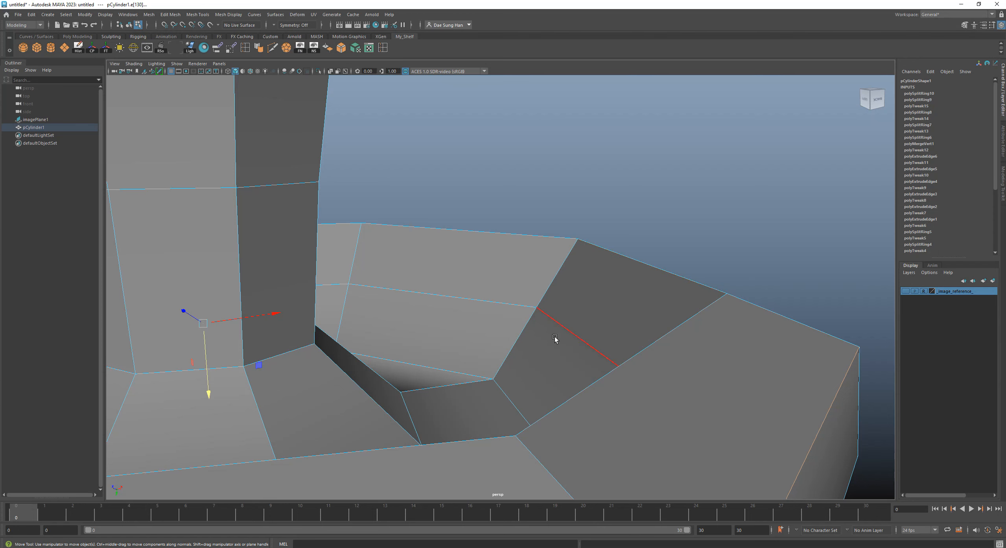
left_click_drag(531, 379, 493, 371, "alt")
right_click_drag(666, 365, 502, 348, "alt")
left_click_drag(502, 348, 627, 355, "alt")
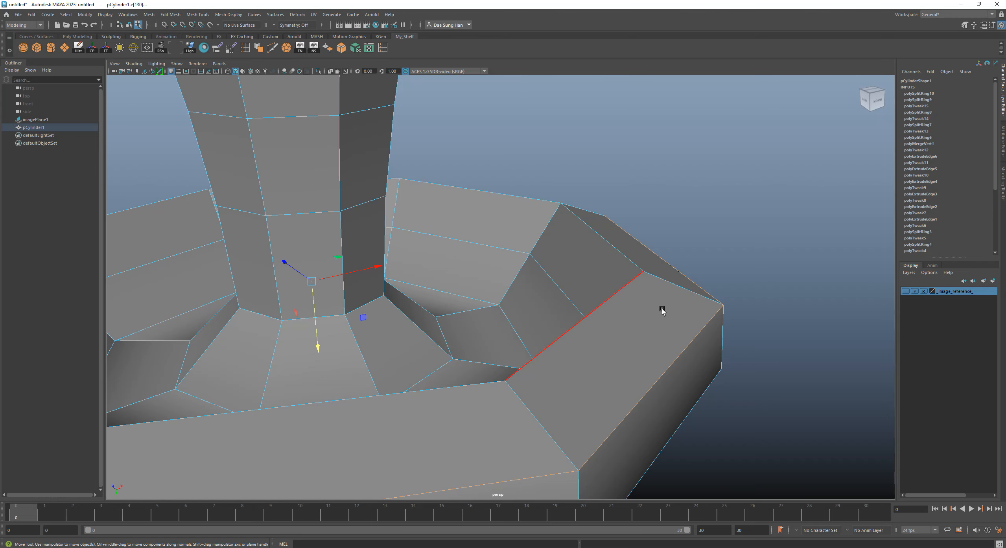
right_click_drag(662, 311, 633, 331, "alt")
left_click_drag(633, 332, 526, 307, "alt")
right_click_drag(526, 306, 664, 293, "alt")
left_click_drag(664, 294, 716, 317, "alt")
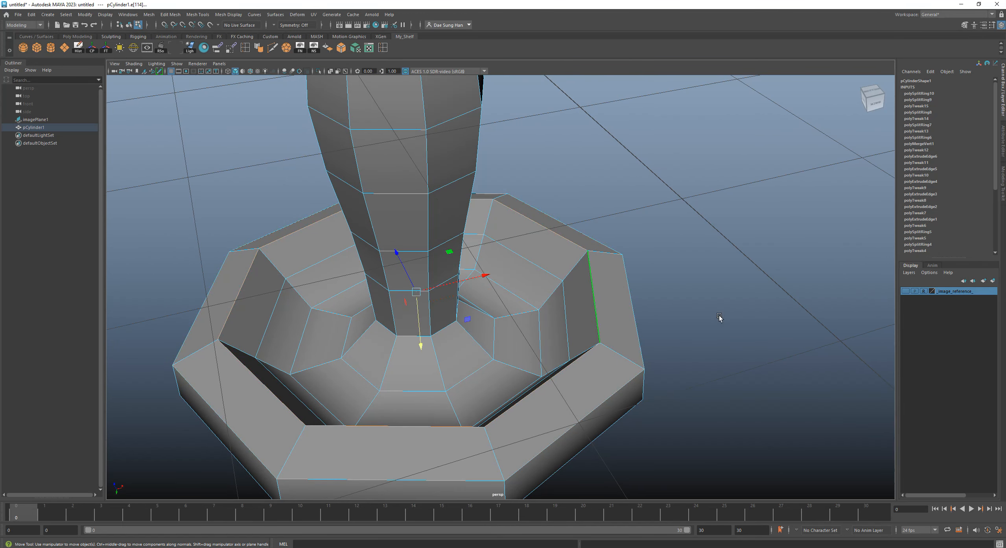
right_click_drag(720, 318, 462, 301, "alt")
key("r")
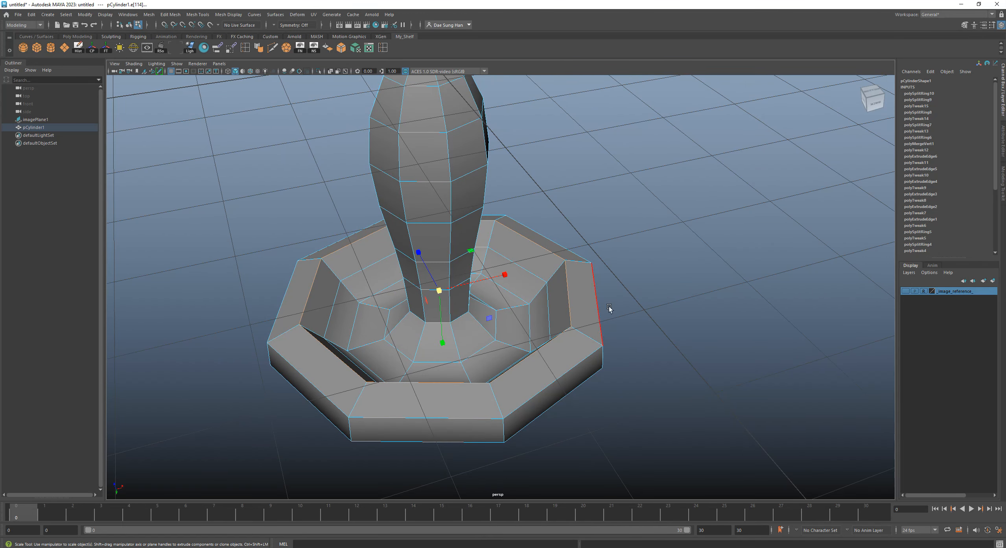
left_click_drag(441, 291, 450, 290)
left_click_drag(673, 346, 679, 330, "alt")
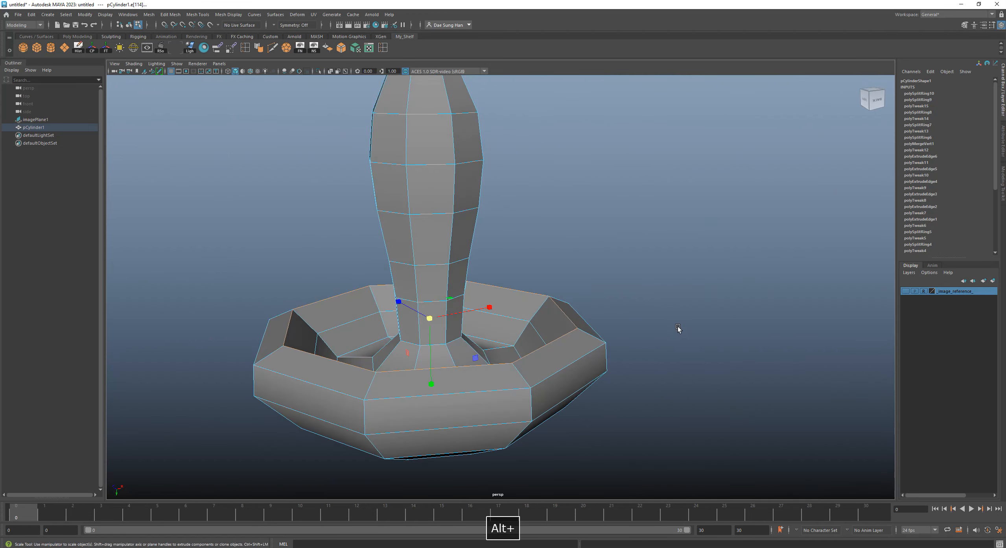
- Examine the cap's rim in the smooth preview, undoing and redoing the last scaling to compare both shapes
key("3")
left_click_drag(624, 364, 449, 231, "alt")
right_click_drag(600, 232, 809, 242, "alt")
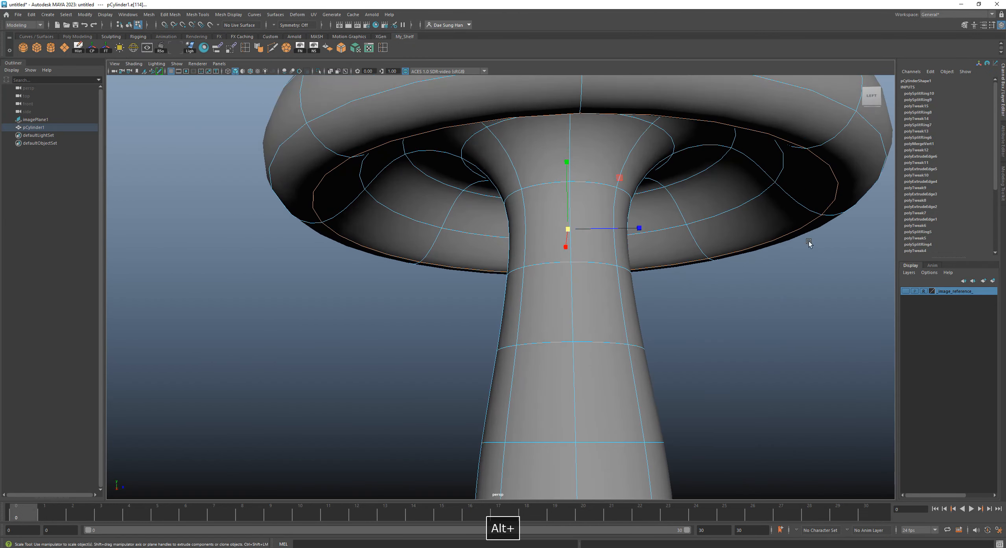
middle_click_drag(630, 197, 567, 242, "alt")
key("ctrl+z")
key("ctrl+z")
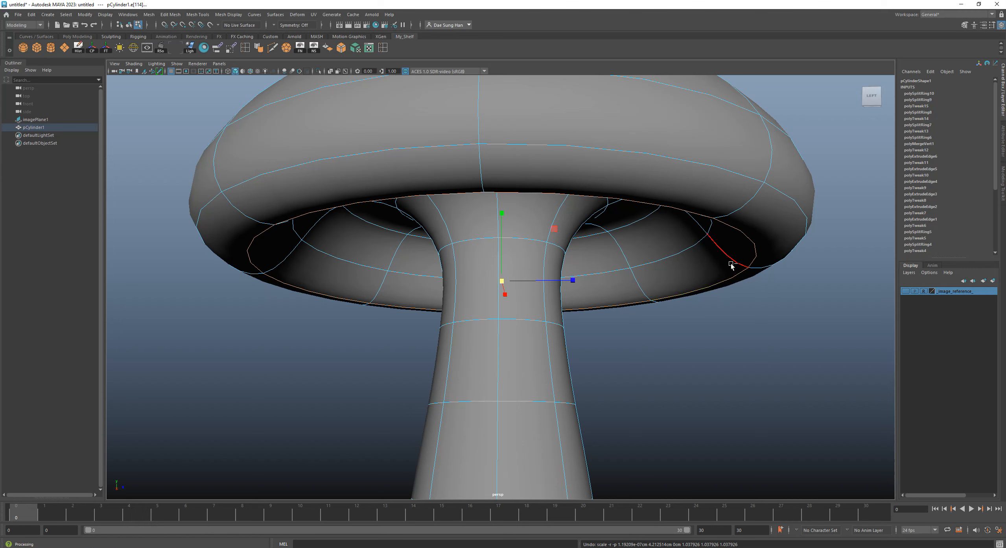
key("ctrl+y")
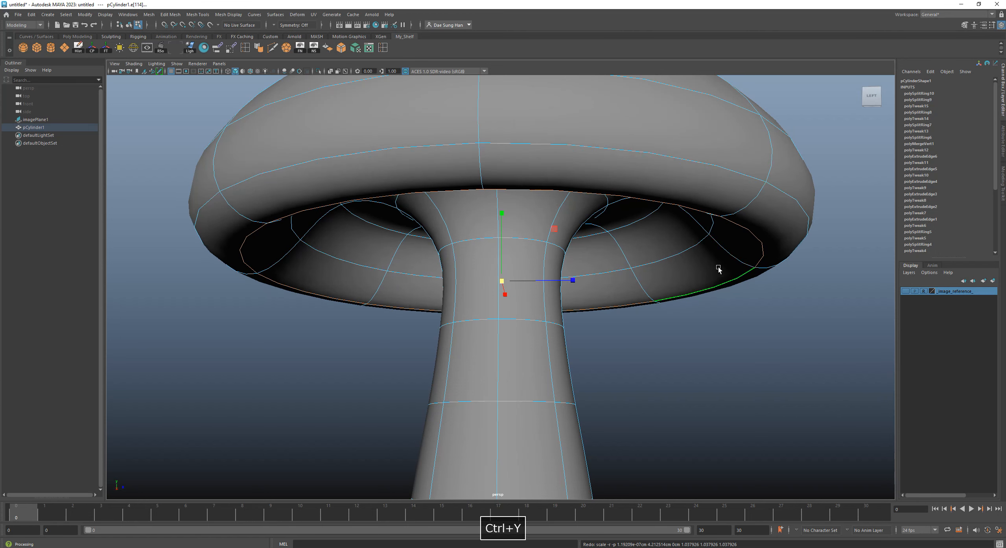
right_click_drag(776, 309, 581, 278, "alt")
left_click_drag(581, 278, 638, 178, "alt")
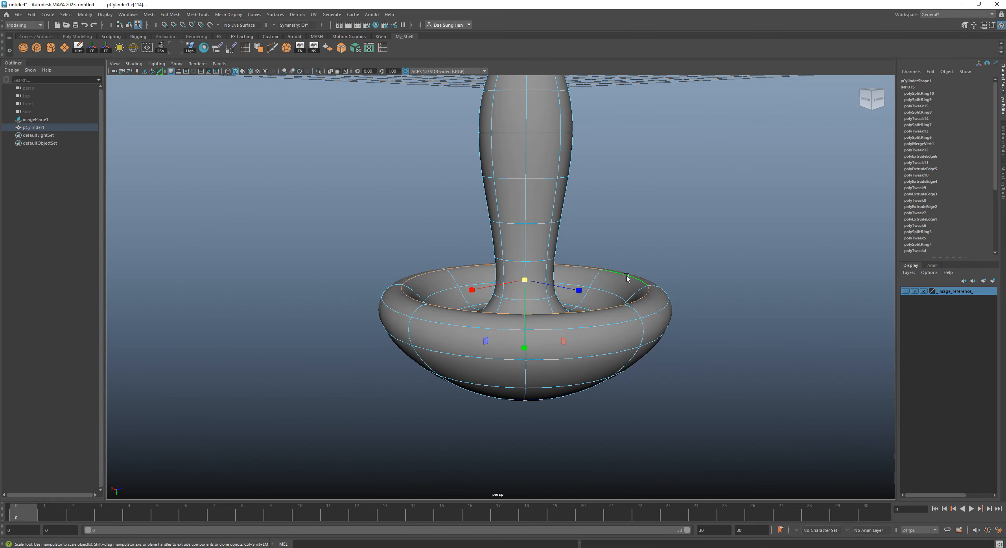
- Leave edge selection and select the whole mushroom in object mode
left_click(736, 232)
left_click_drag(717, 191, 575, 299, "alt")
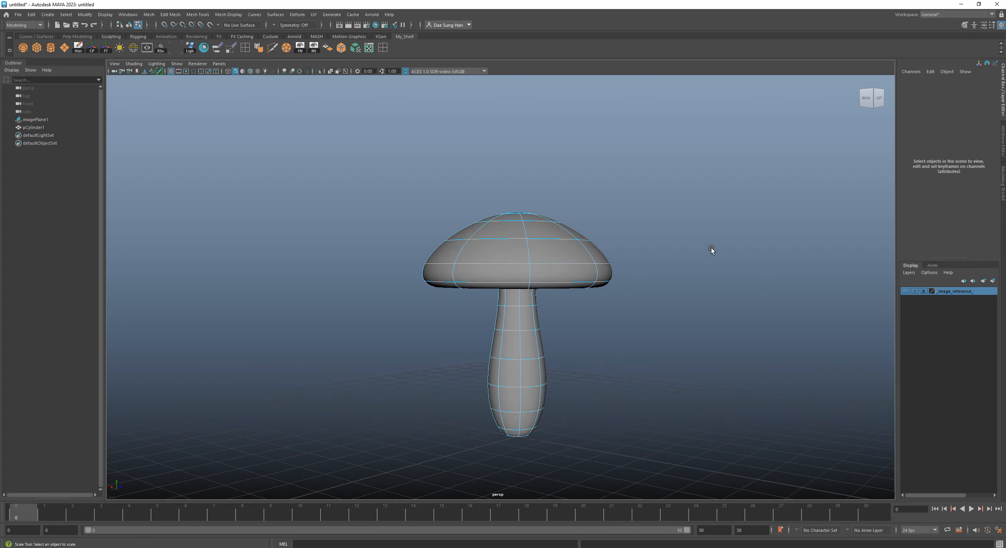
right_click_drag(672, 215, 765, 173)
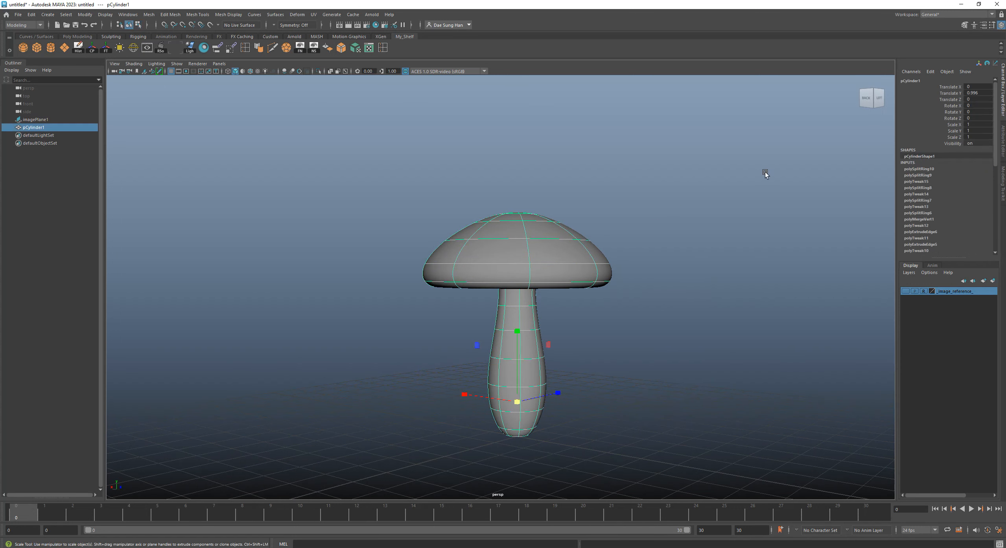
left_click(629, 218)
left_click_drag(628, 218, 501, 275, "alt")
left_click(547, 322)
- Examine the unsmoothed edge flow of the cap's rim, hollow underside and stem junction from several angles
right_click_drag(502, 275, 815, 299, "alt")
left_click_drag(815, 300, 410, 327, "alt")
key("1")
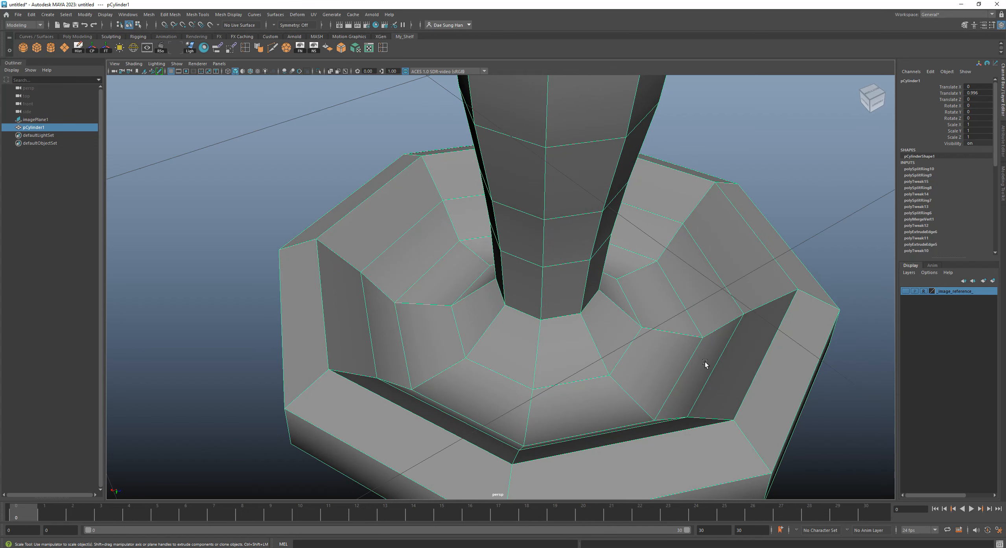
left_click_drag(715, 334, 616, 332, "alt")
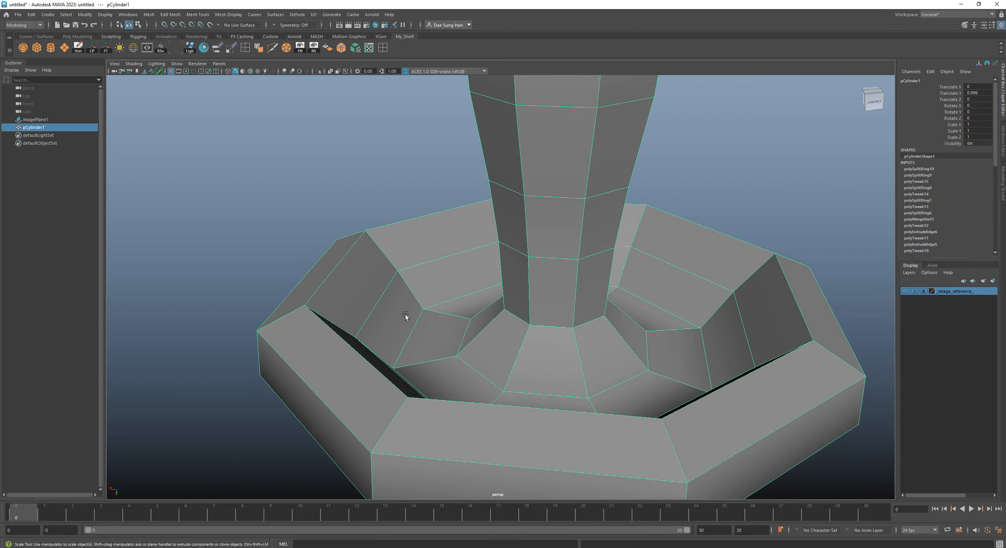
left_click_drag(406, 317, 474, 342, "alt")
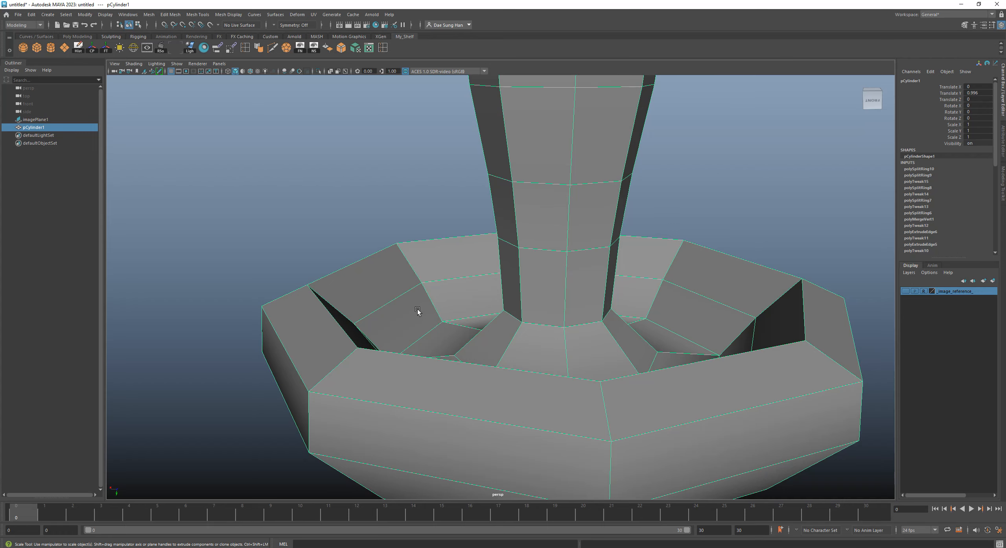
right_click_drag(594, 315, 545, 311, "alt")
left_click_drag(545, 311, 533, 370, "alt")
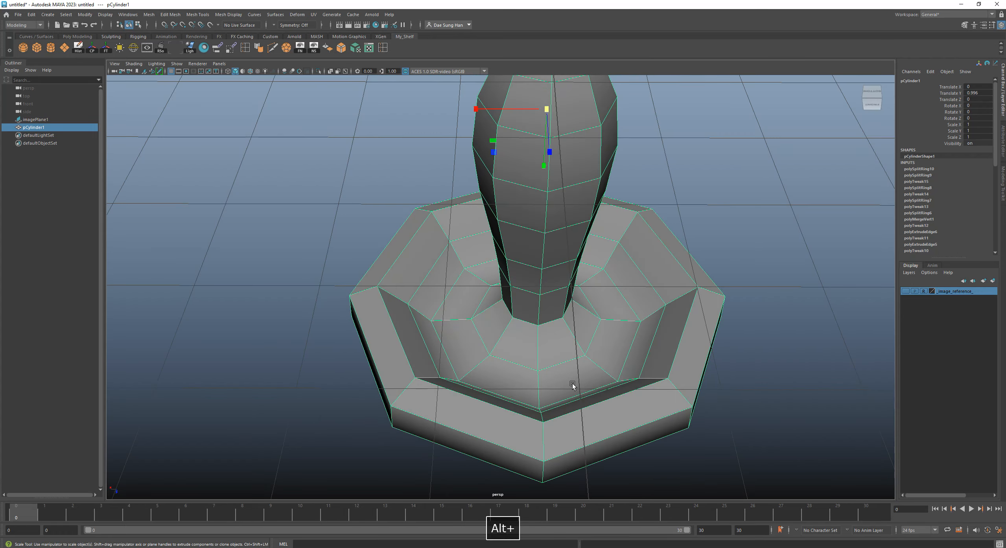
left_click_drag(663, 468, 623, 307, "alt")
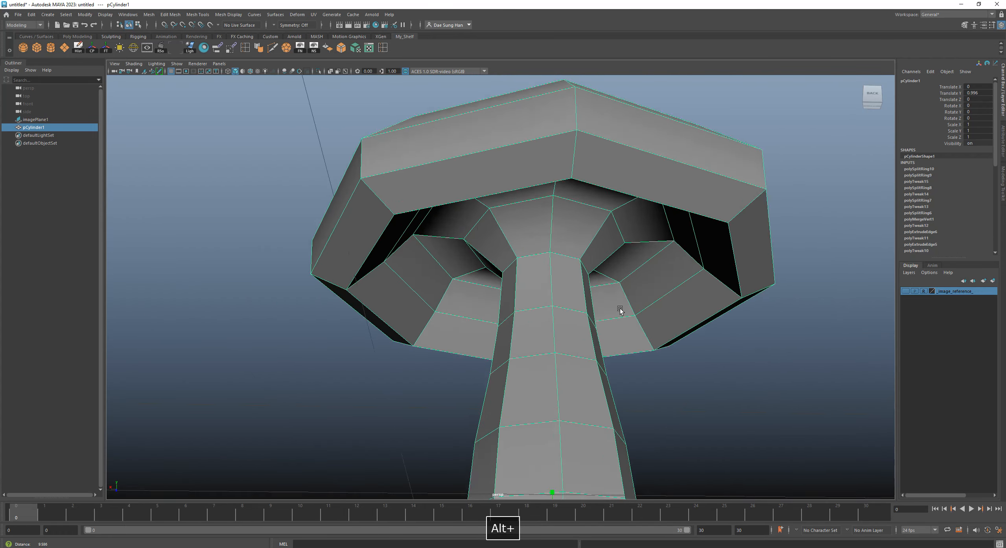
right_click_drag(622, 307, 402, 316, "alt")
left_click_drag(402, 317, 450, 225, "alt")
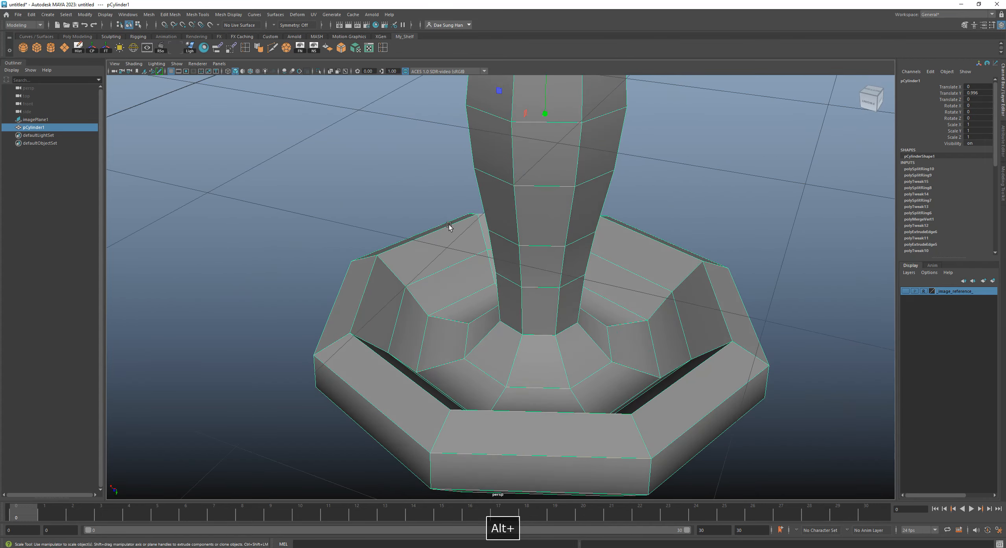
right_click_drag(449, 225, 555, 257, "alt")
left_click_drag(582, 372, 497, 351, "alt")
right_click_drag(496, 351, 622, 366, "alt")
- Compare the smoothed and unsmoothed shapes of the cap's underside and upper stem
key("3")
left_click_drag(622, 367, 609, 423, "alt")
right_click_drag(609, 423, 640, 348, "alt")
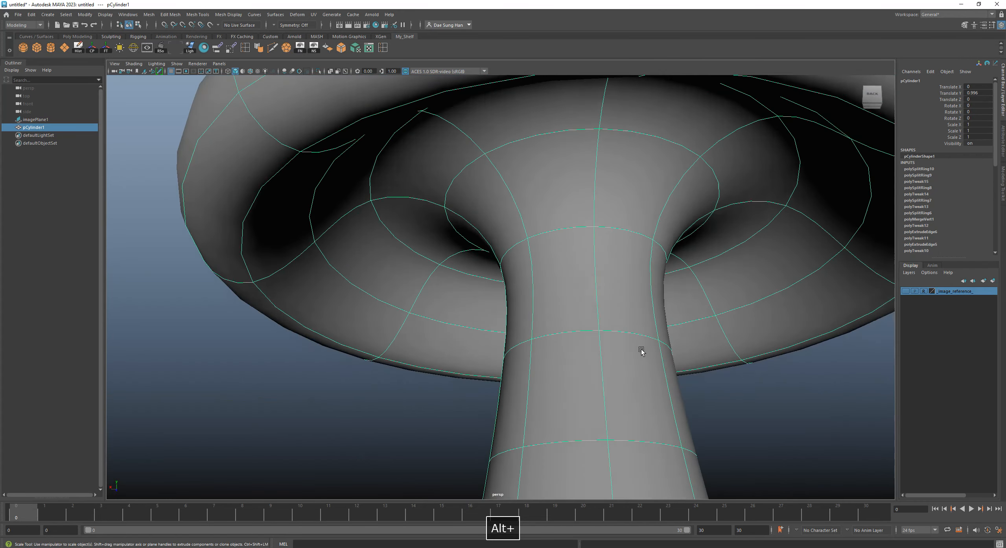
left_click_drag(640, 348, 562, 315, "alt")
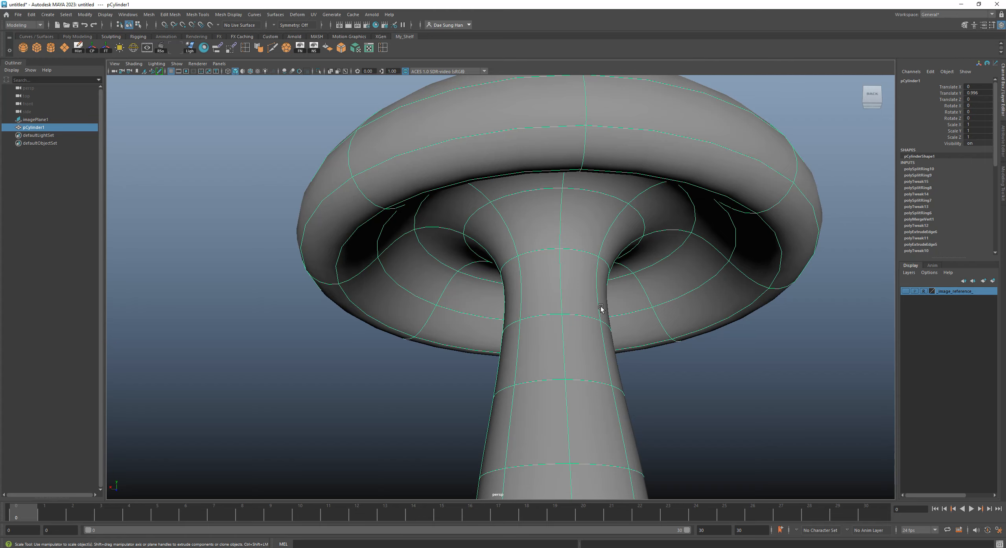
left_click_drag(654, 281, 626, 309, "alt")
key("1")
left_click_drag(488, 341, 501, 343, "alt")
right_click_drag(501, 343, 635, 381, "alt")
left_click_drag(635, 382, 629, 360, "alt")
key("3")
key("r")
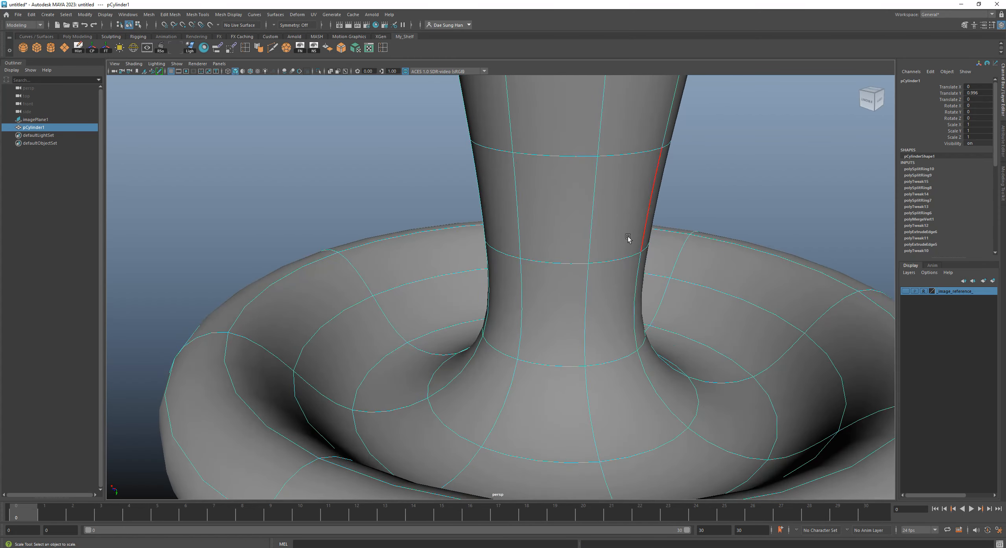
right_click(595, 317)
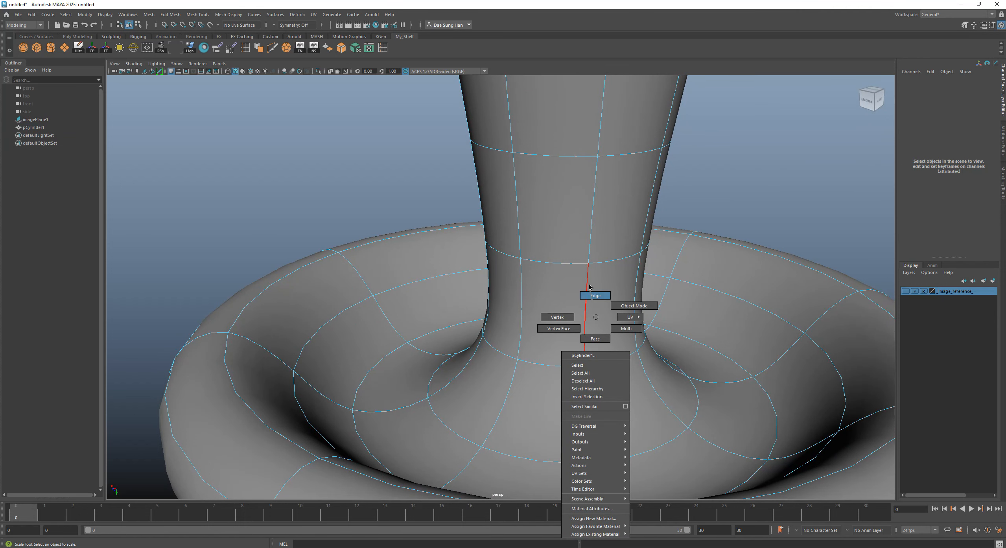
left_click(596, 295)
double_click(621, 358)
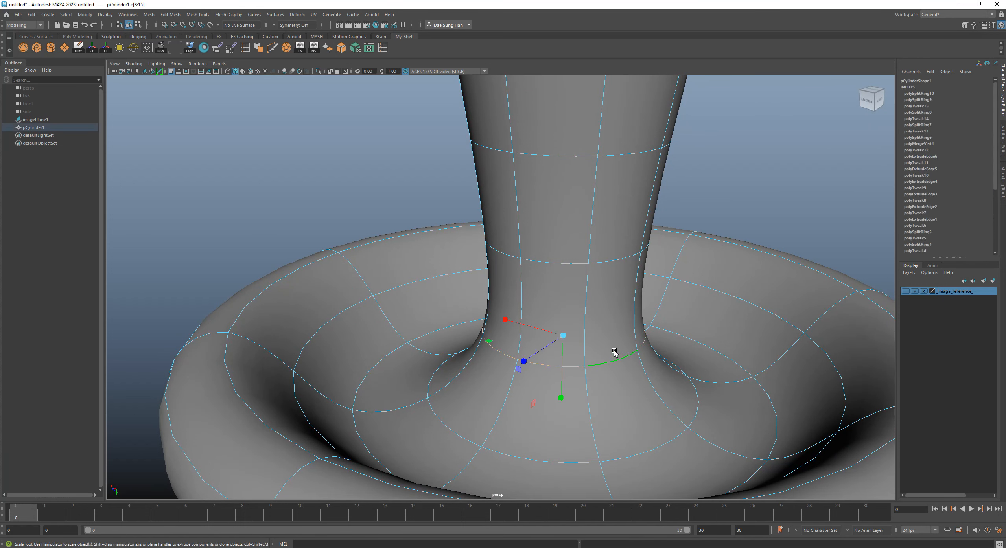
left_click_drag(619, 352, 547, 350, "alt")
left_click(675, 318)
right_click_drag(591, 264, 622, 236)
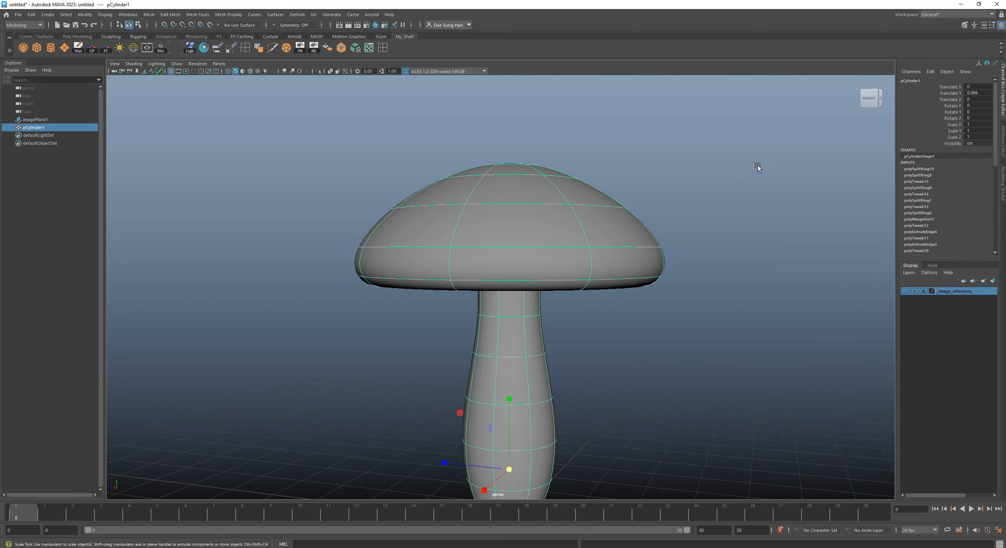
- Check the whole smoothed mushroom and rename its object as mushroom
left_click(759, 189)
left_click_drag(759, 252, 763, 326, "alt")
right_click_drag(763, 325, 571, 300, "alt")
left_click_drag(572, 300, 596, 351, "alt")
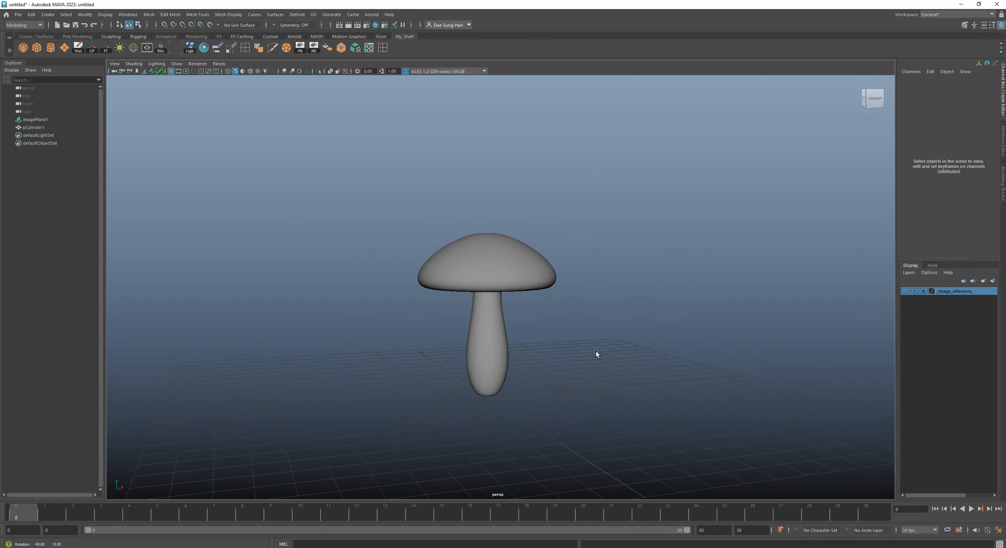
right_click_drag(456, 341, 521, 366, "alt")
middle_click_drag(521, 366, 551, 287, "alt")
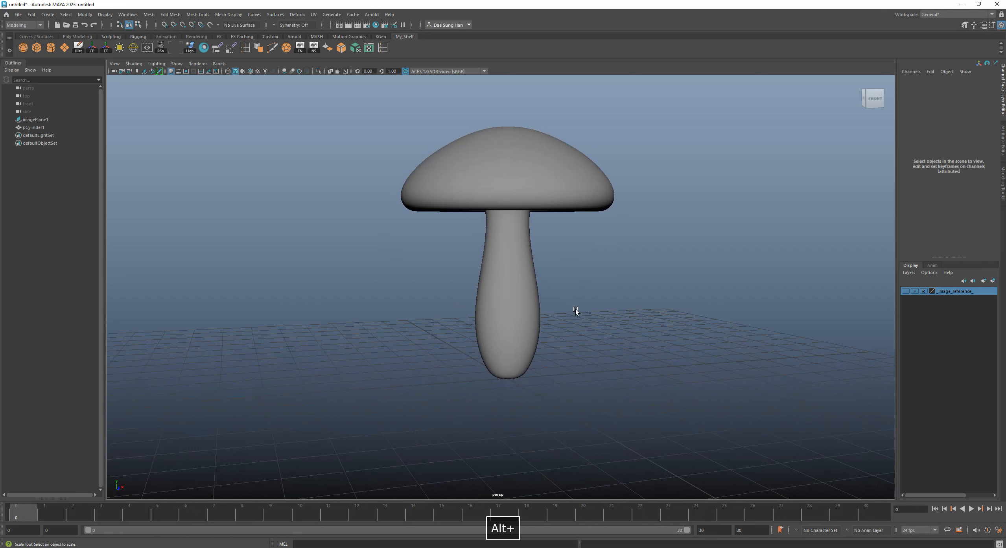
left_click(531, 285)
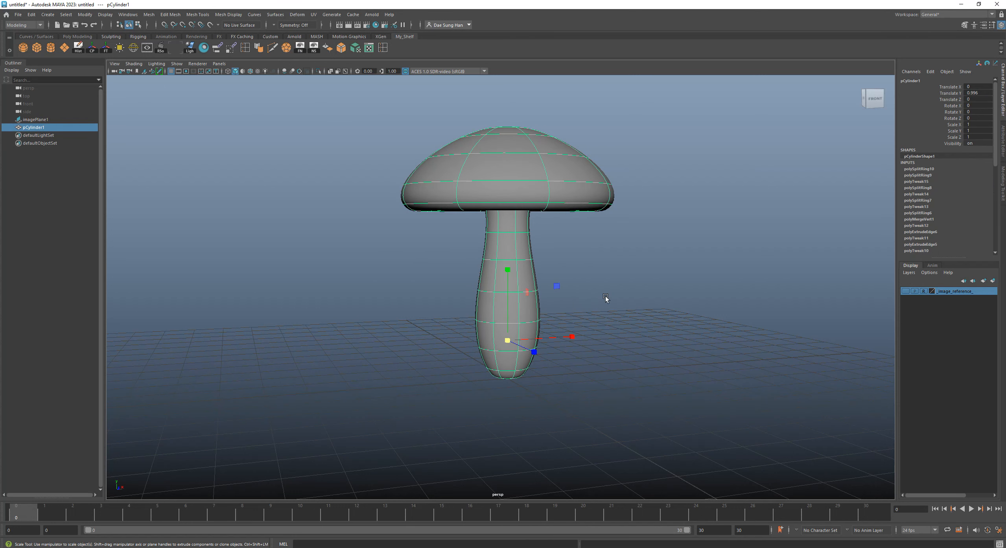
left_click(909, 81)
type("mushr")
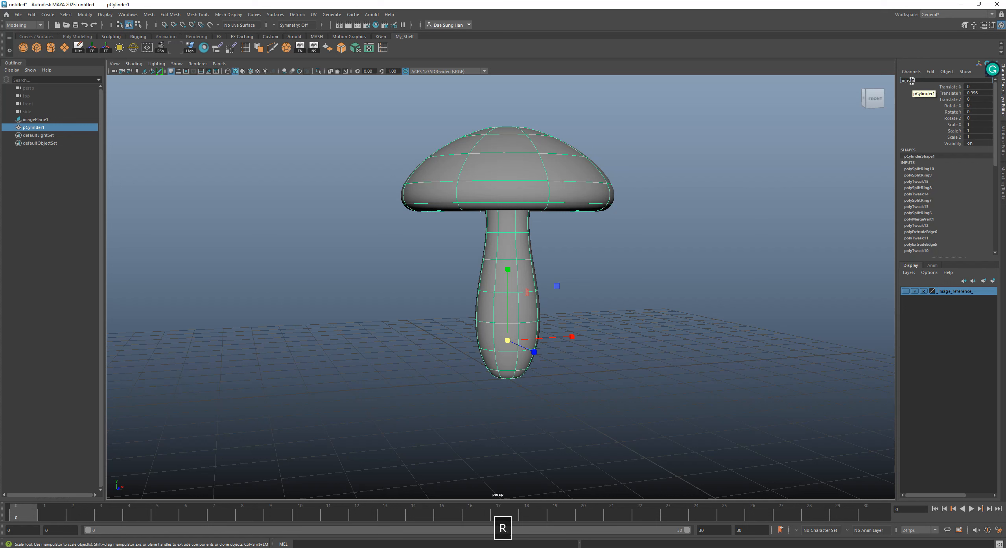
type("oom")
key("Return")
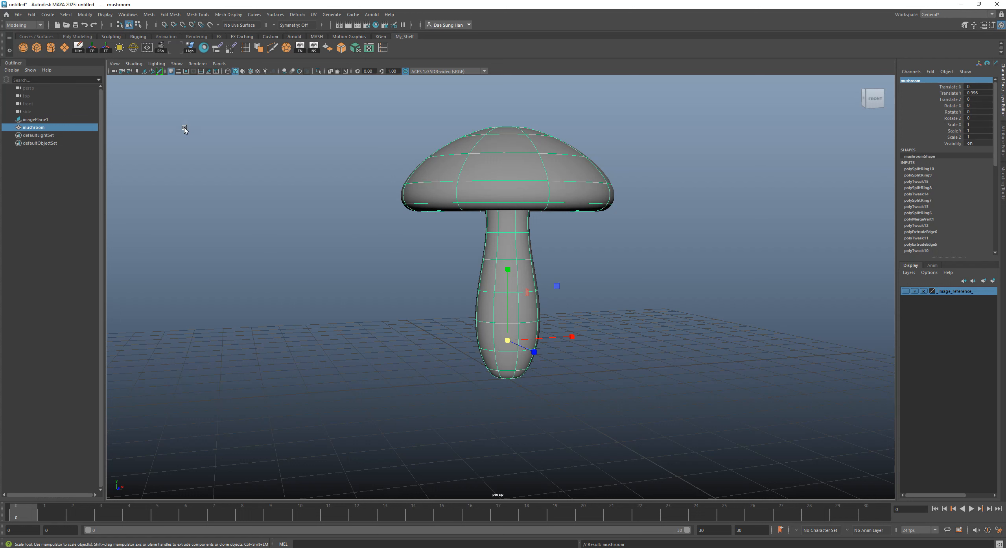
- Delete the construction history of the mushroom object
left_click(31, 14)
mouse_move(72, 109)
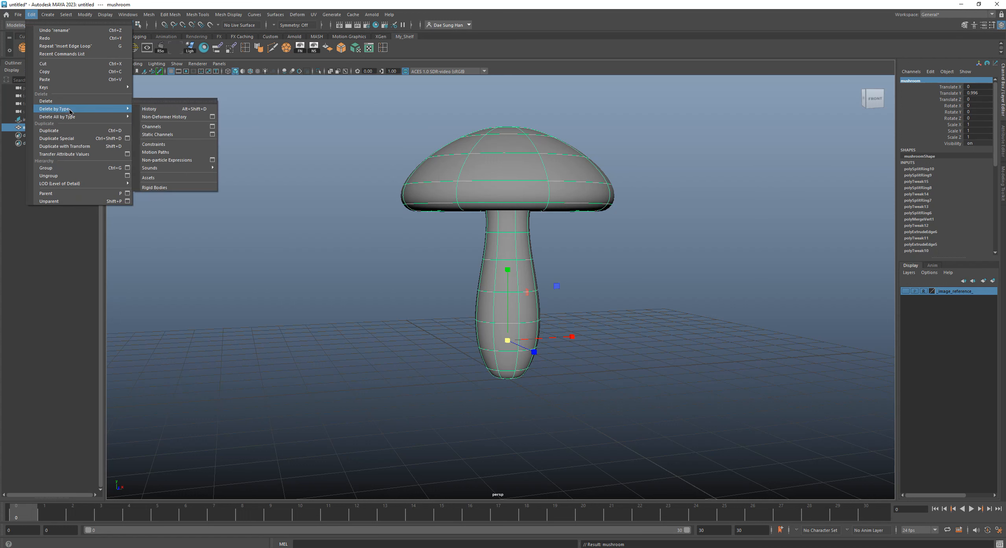
left_click(198, 110)
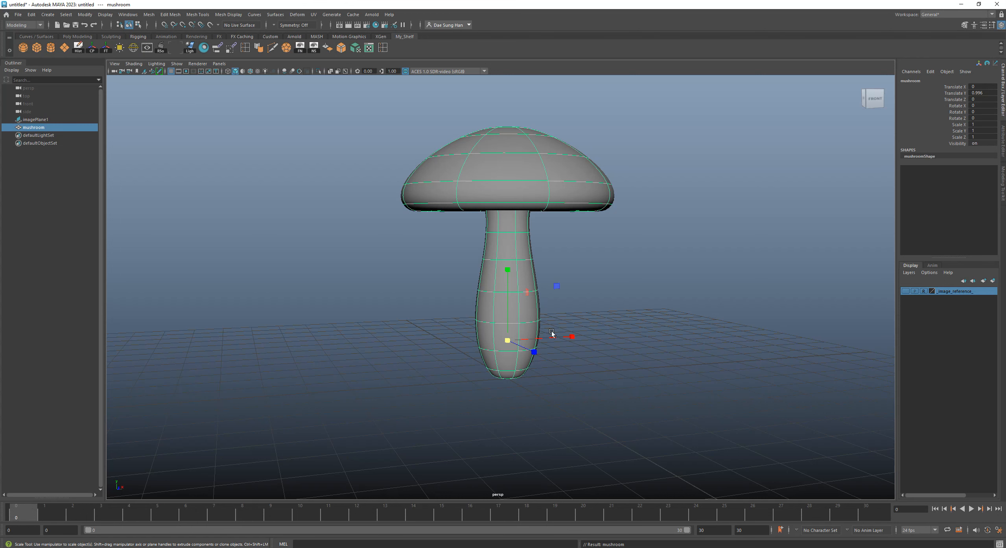
- Move the mushroom's pivot straight down to the bottom of the stem, working in the front view
left_click_drag(536, 366, 522, 286, "alt")
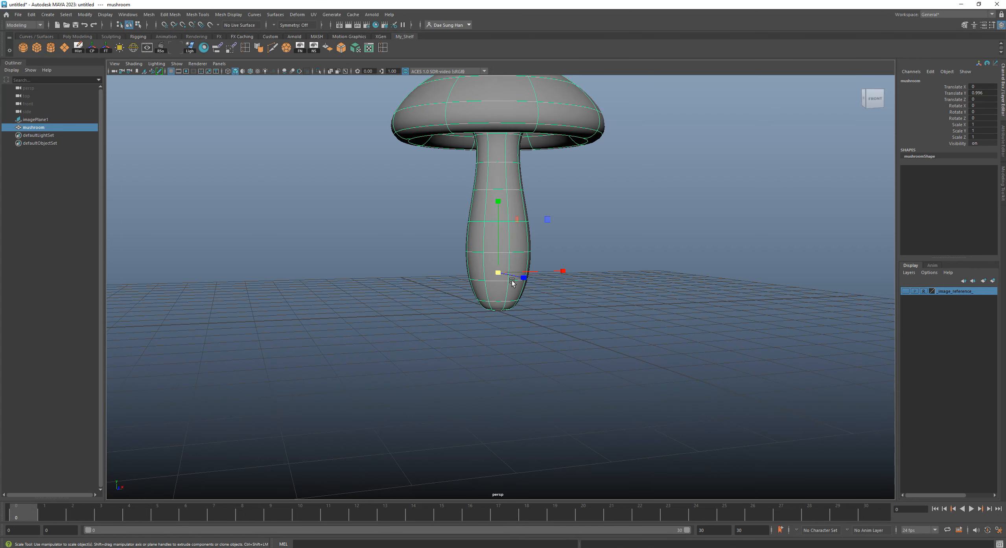
key("space")
key("space")
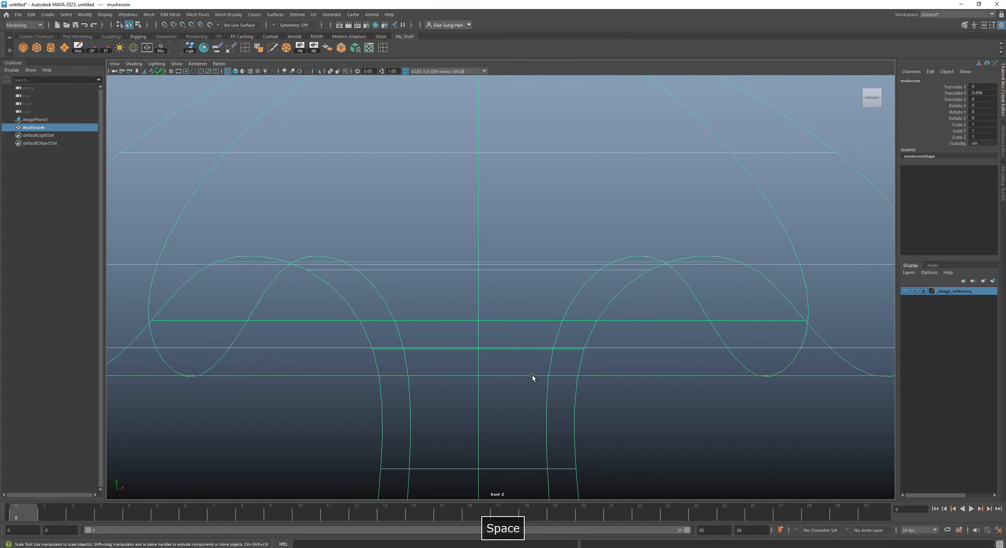
right_click_drag(532, 375, 430, 361, "alt")
middle_click_drag(439, 346, 426, 292, "alt")
right_click_drag(426, 292, 951, 449, "alt")
middle_click_drag(536, 369, 667, 285, "alt")
right_click_drag(516, 274, 595, 436, "alt")
middle_click_drag(575, 368, 520, 319, "alt")
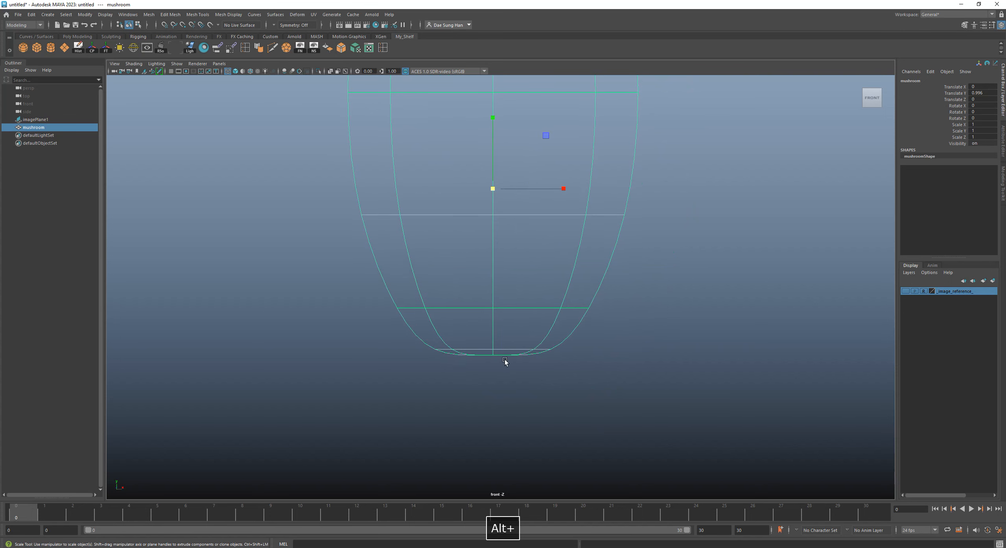
key("w")
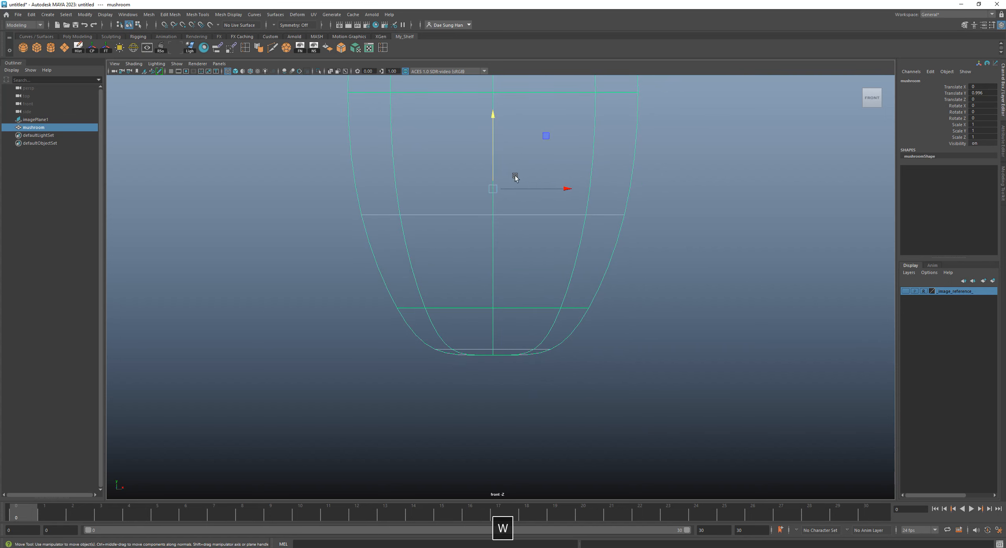
key("d")
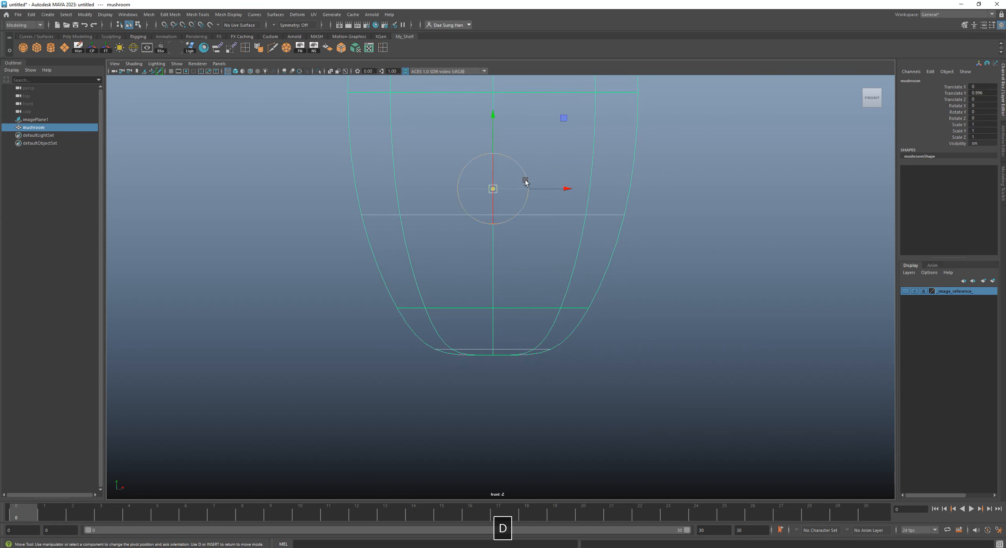
left_click_drag(493, 116, 511, 283)
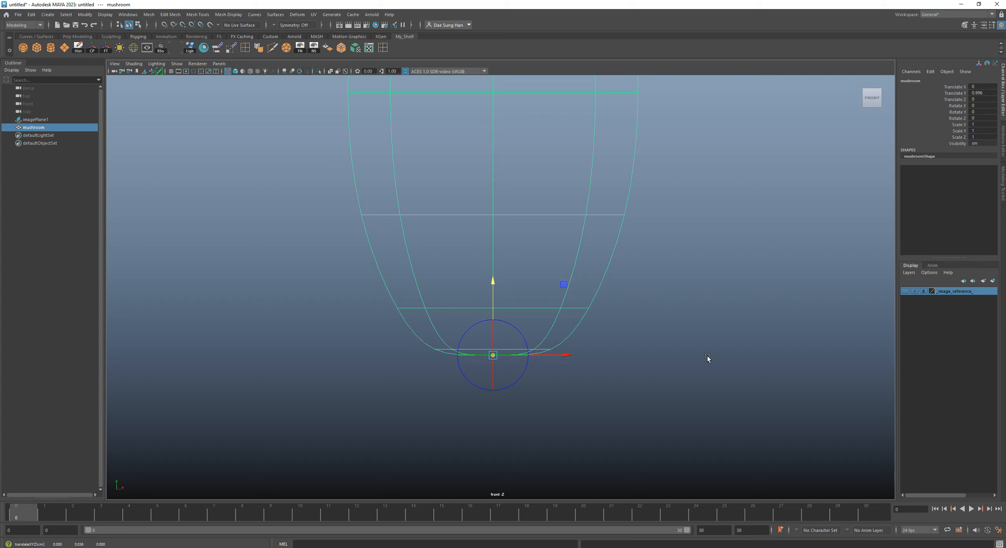
key("w")
- Freeze the transformations of the mushroom object and reselect it to check its zeroed translation and pivot
right_click_drag(747, 304, 638, 352, "alt")
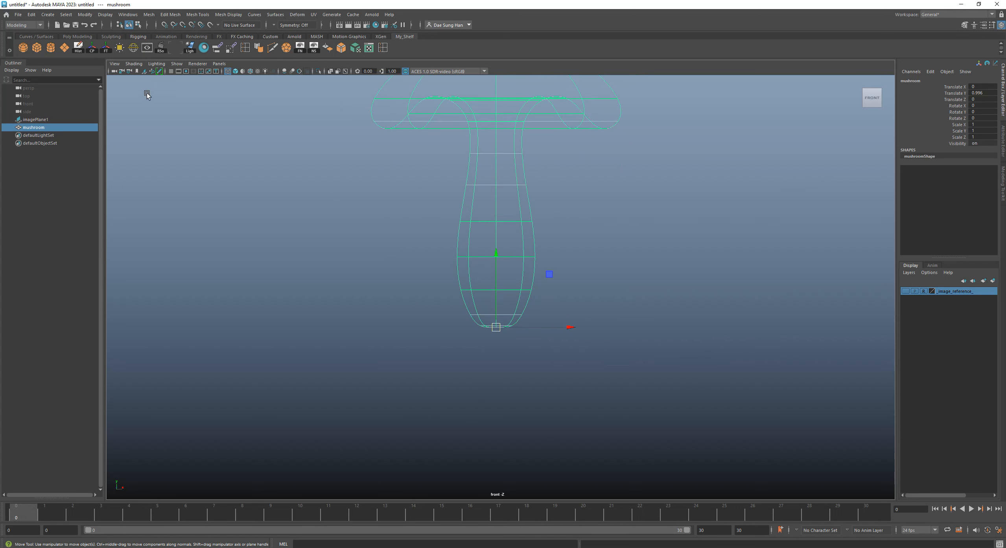
left_click(31, 14)
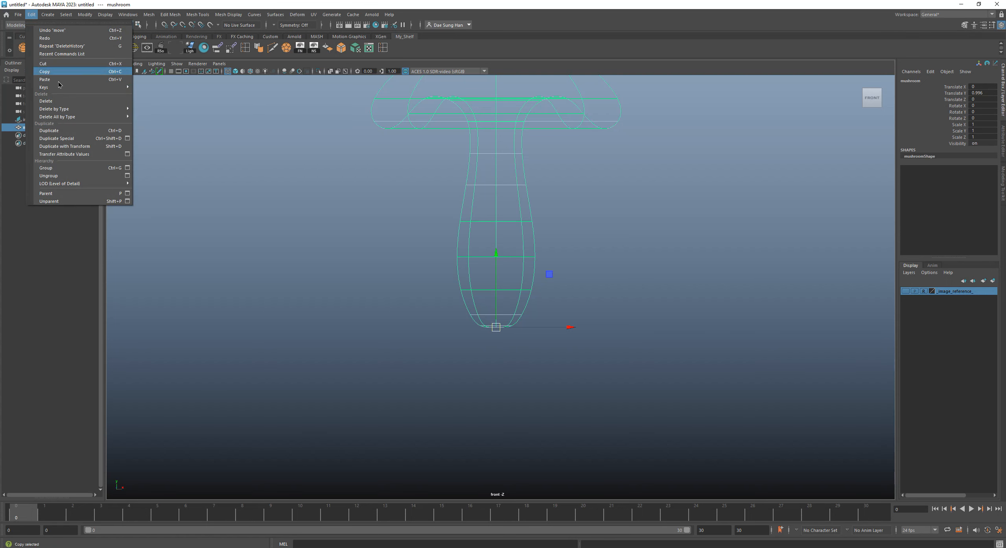
mouse_move(126, 110)
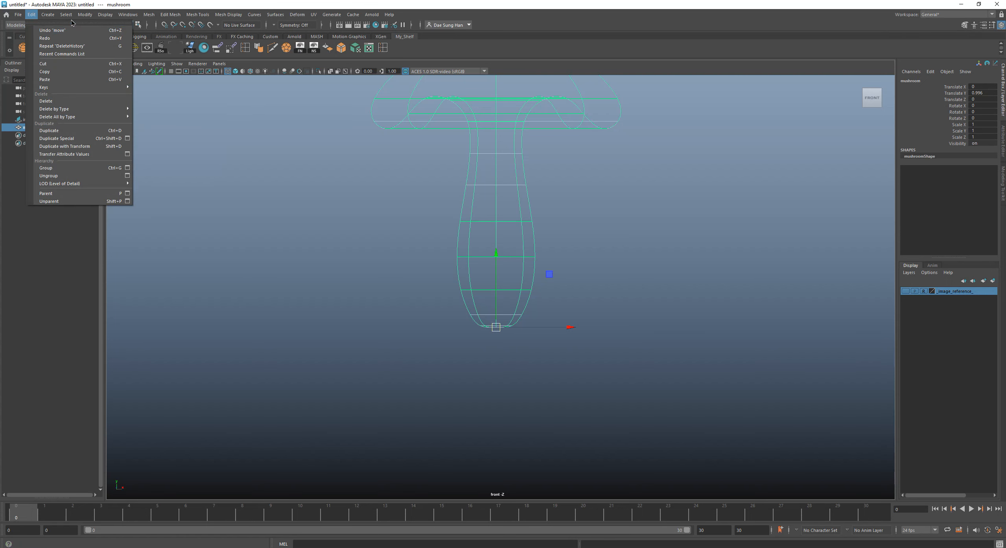
mouse_move(87, 15)
mouse_move(113, 38)
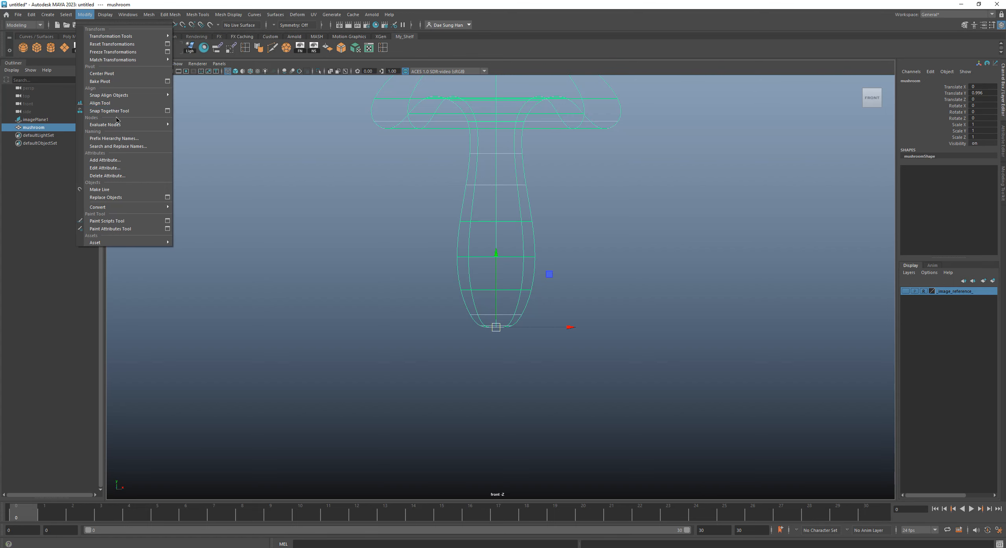
left_click(110, 53)
left_click(575, 252)
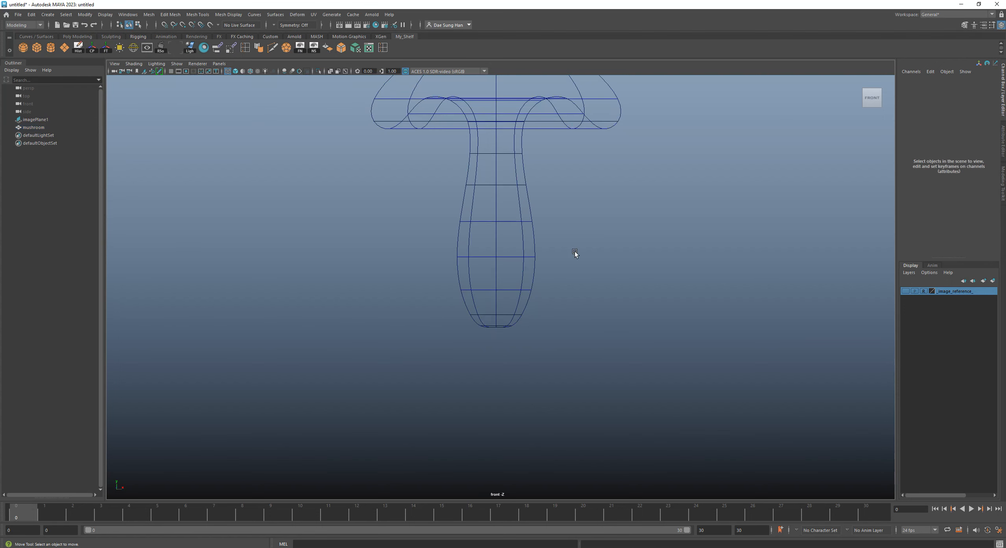
left_click(477, 190)
middle_click_drag(613, 206, 582, 332, "alt")
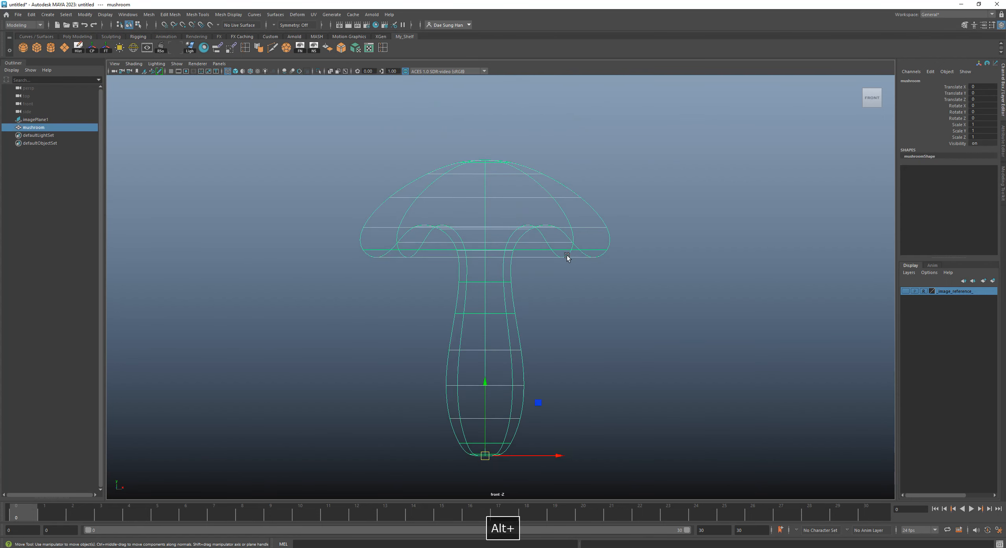
- Return to the perspective view, deselect the mushroom and check its whole shaded shape
key("space")
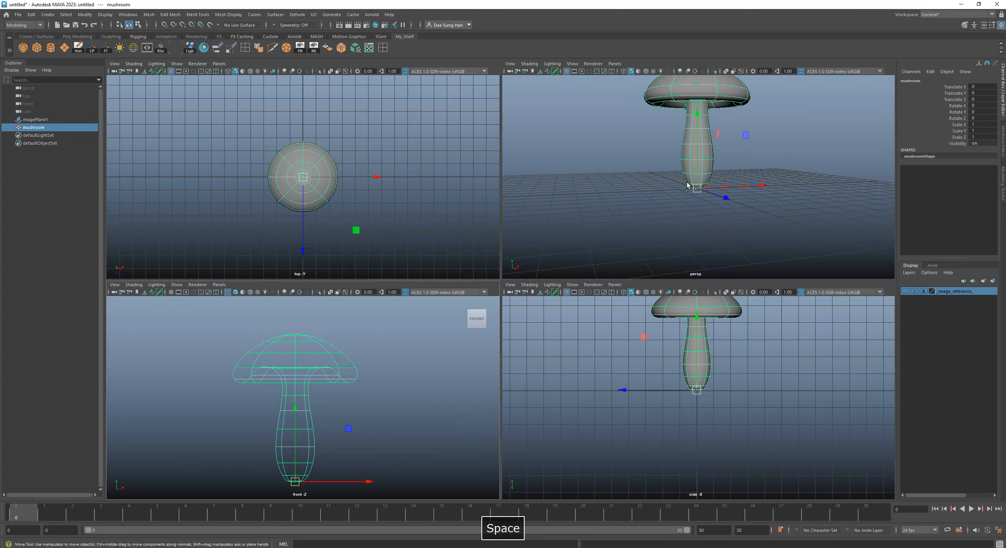
key("space")
right_click_drag(691, 216, 608, 229, "alt")
middle_click_drag(607, 231, 618, 287, "alt")
left_click(622, 291)
left_click_drag(625, 311, 582, 281, "alt")
right_click_drag(582, 281, 671, 300, "alt")
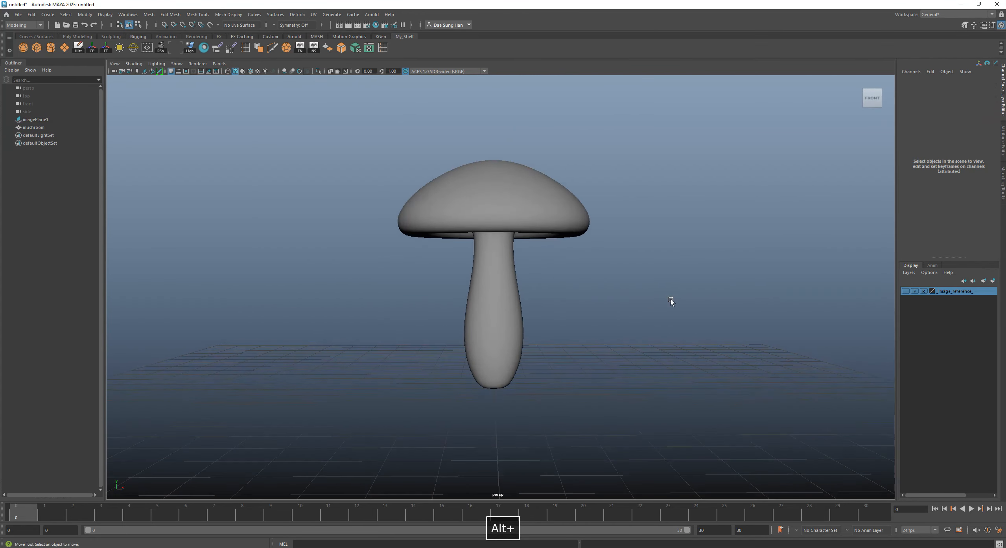